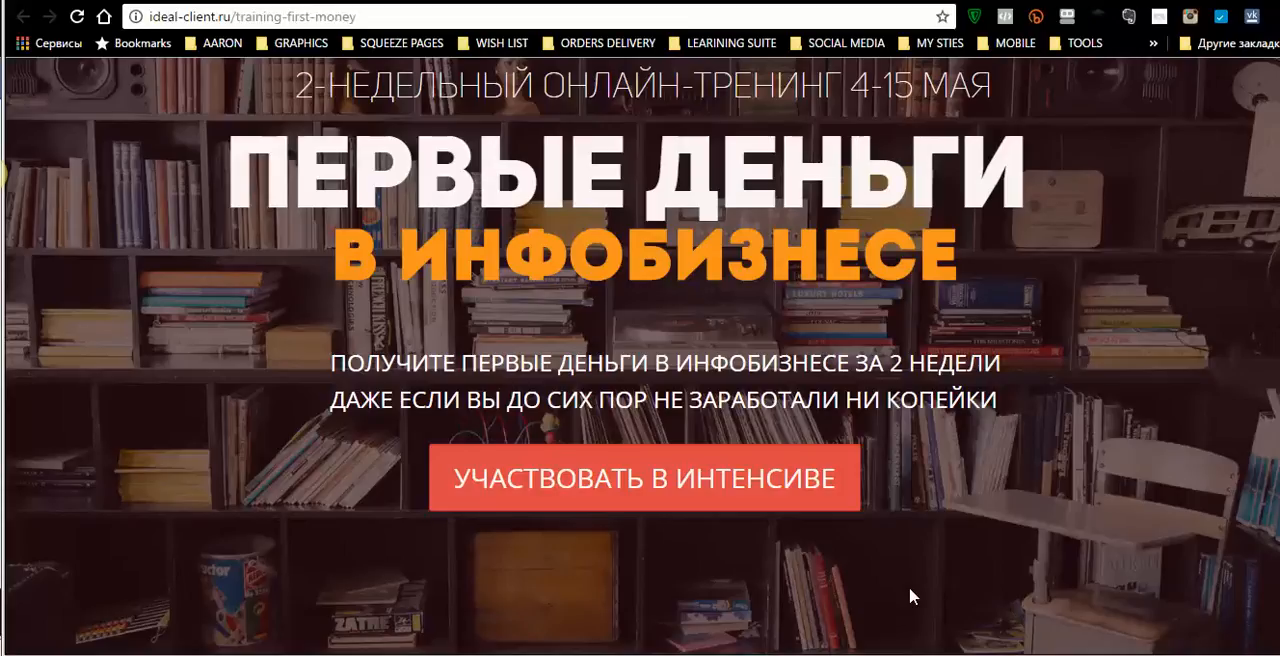
- Review the training-first-money landing page from its header through the module descriptions to the certification block
scroll(909, 590, down, 15)
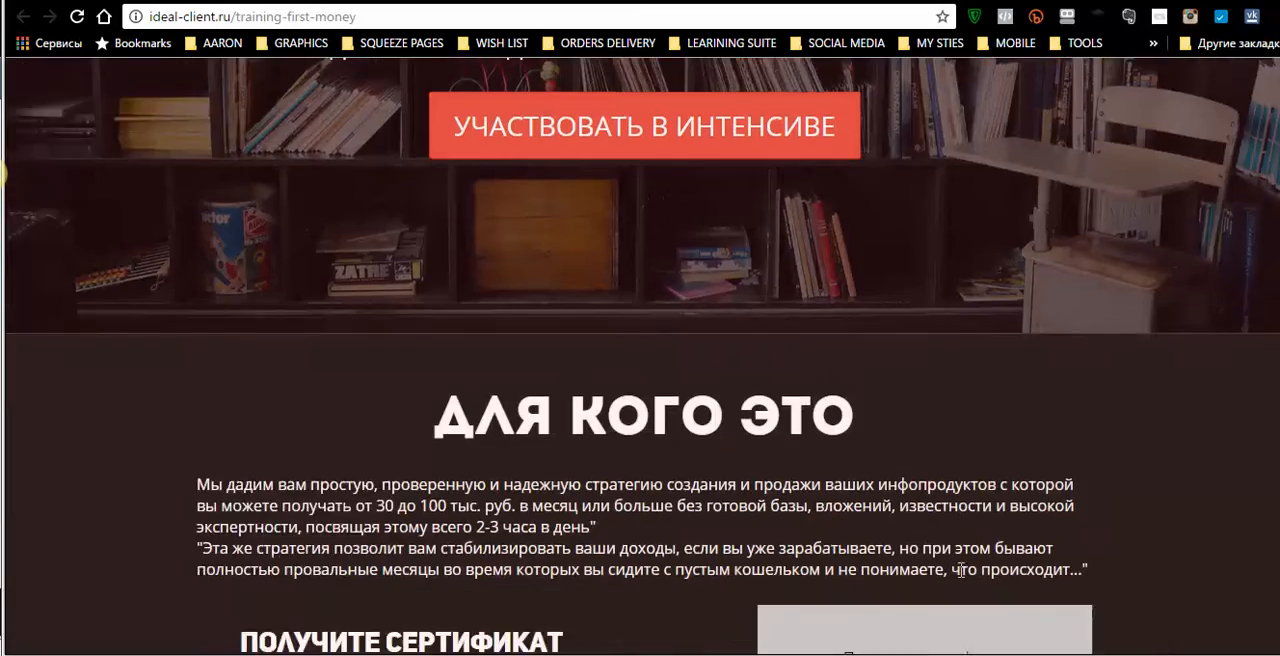
scroll(959, 568, down, 15)
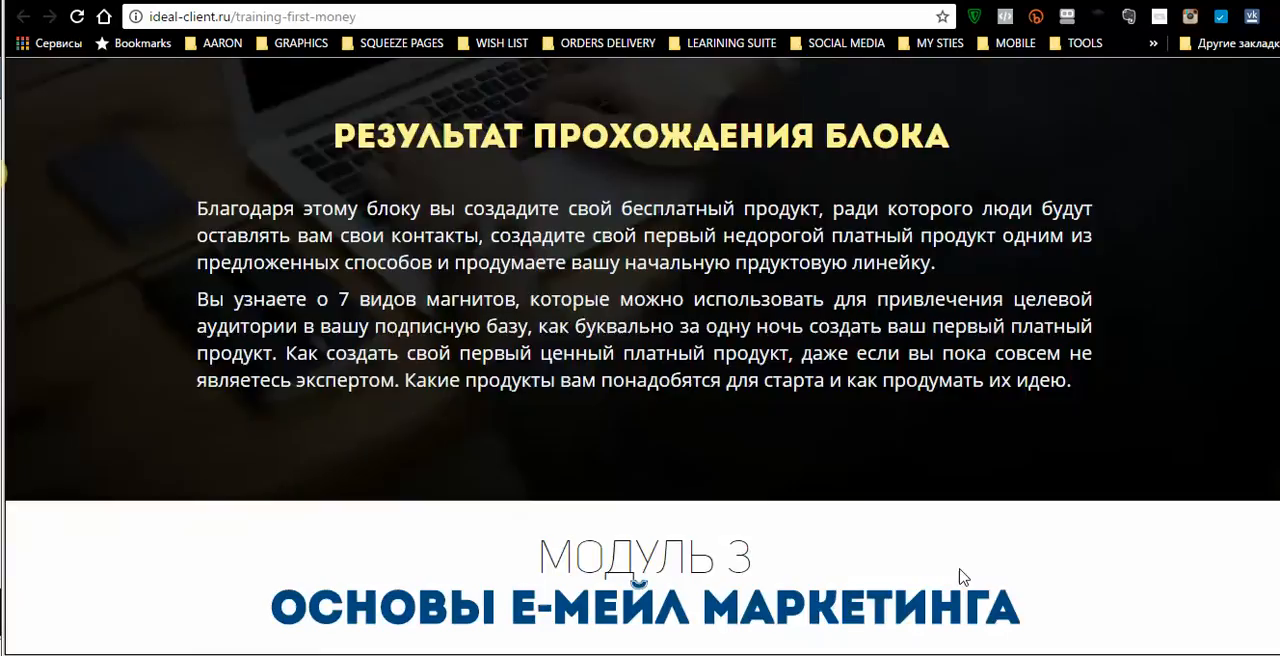
scroll(959, 577, down, 15)
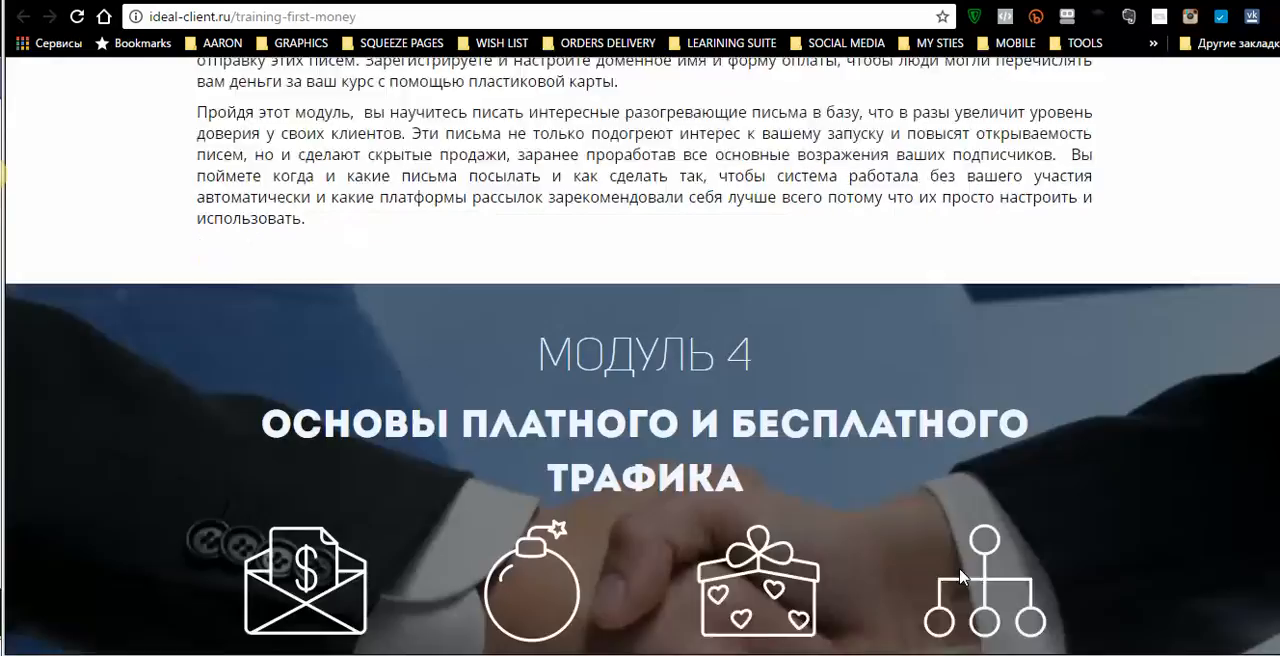
scroll(959, 577, down, 15)
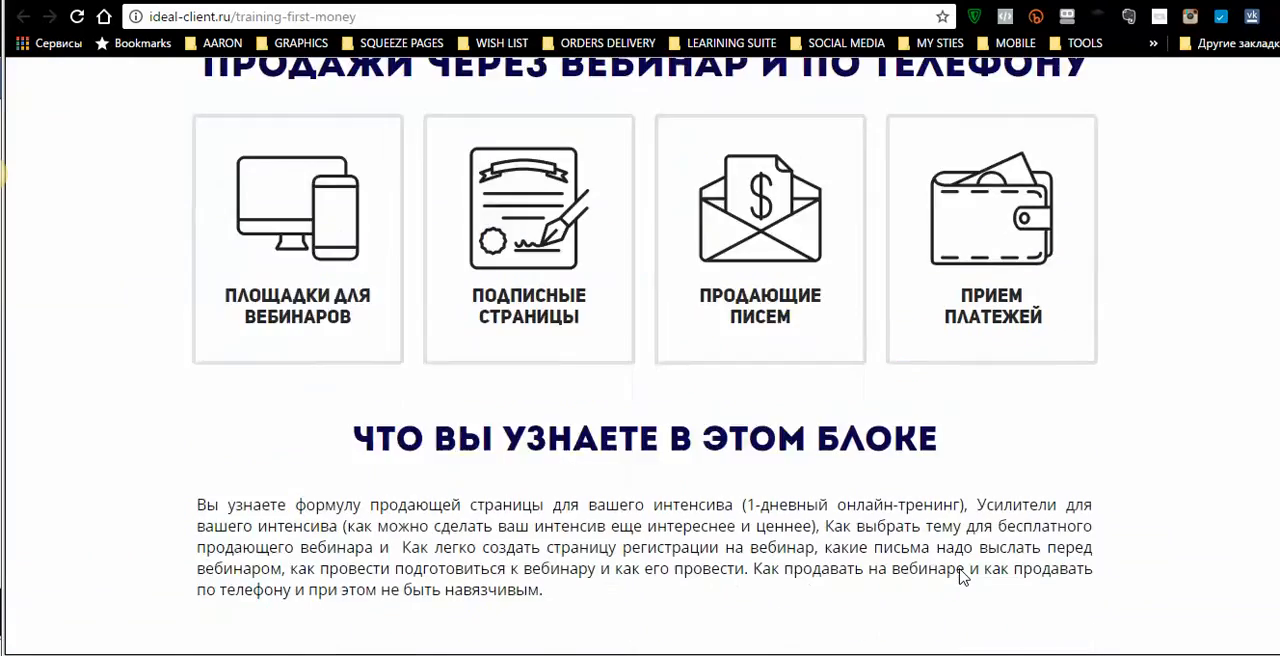
scroll(959, 577, down, 15)
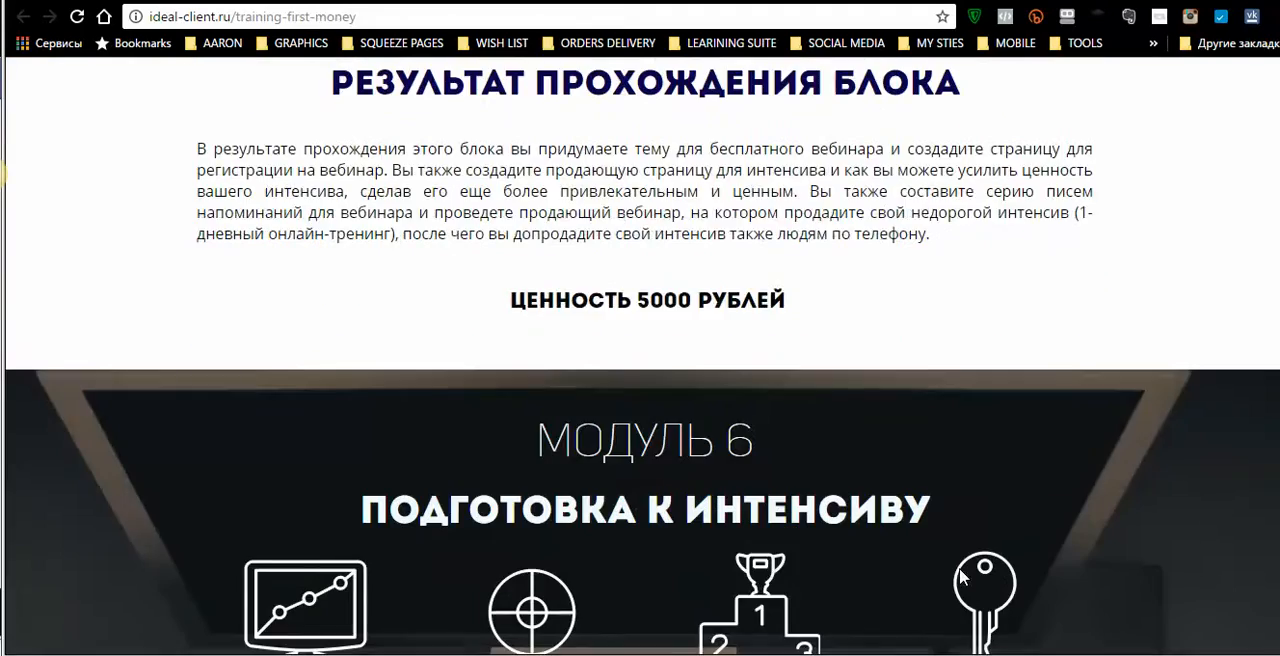
scroll(952, 573, down, 11)
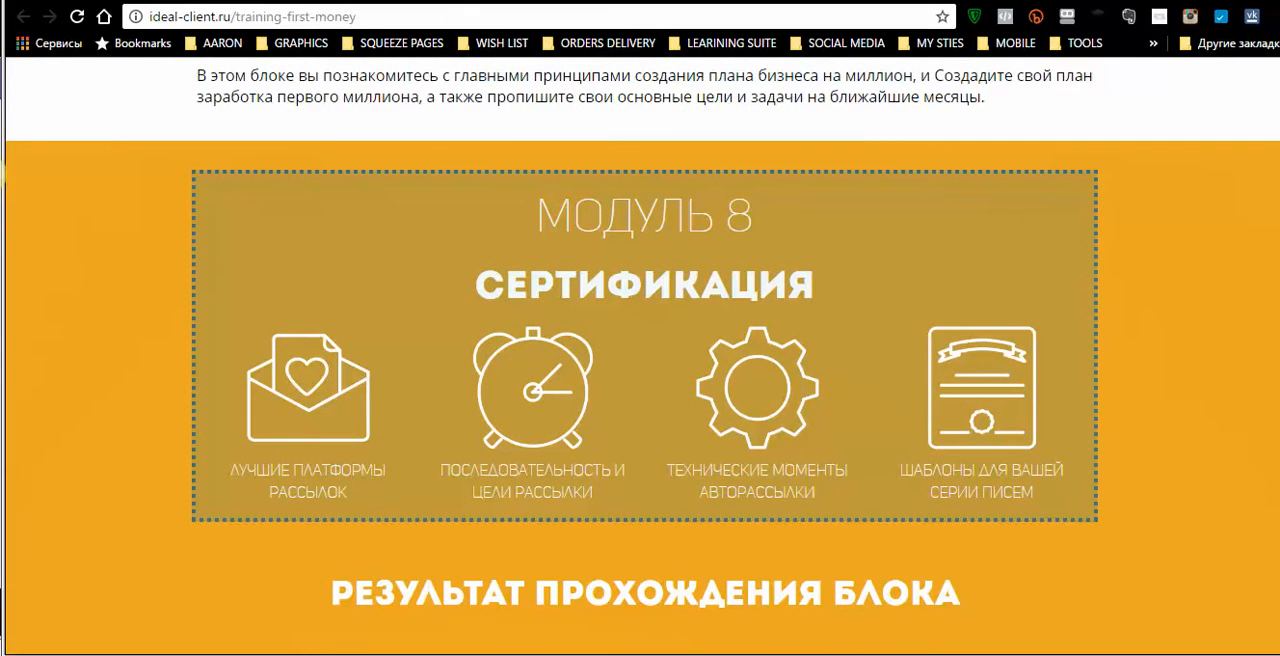
- Switch to the intensive-first-launch page and look through its sections, including the format and frequently asked questions
click(600, 1)
scroll(700, 170, down, 11)
scroll(787, 213, down, 20)
scroll(787, 213, down, 20)
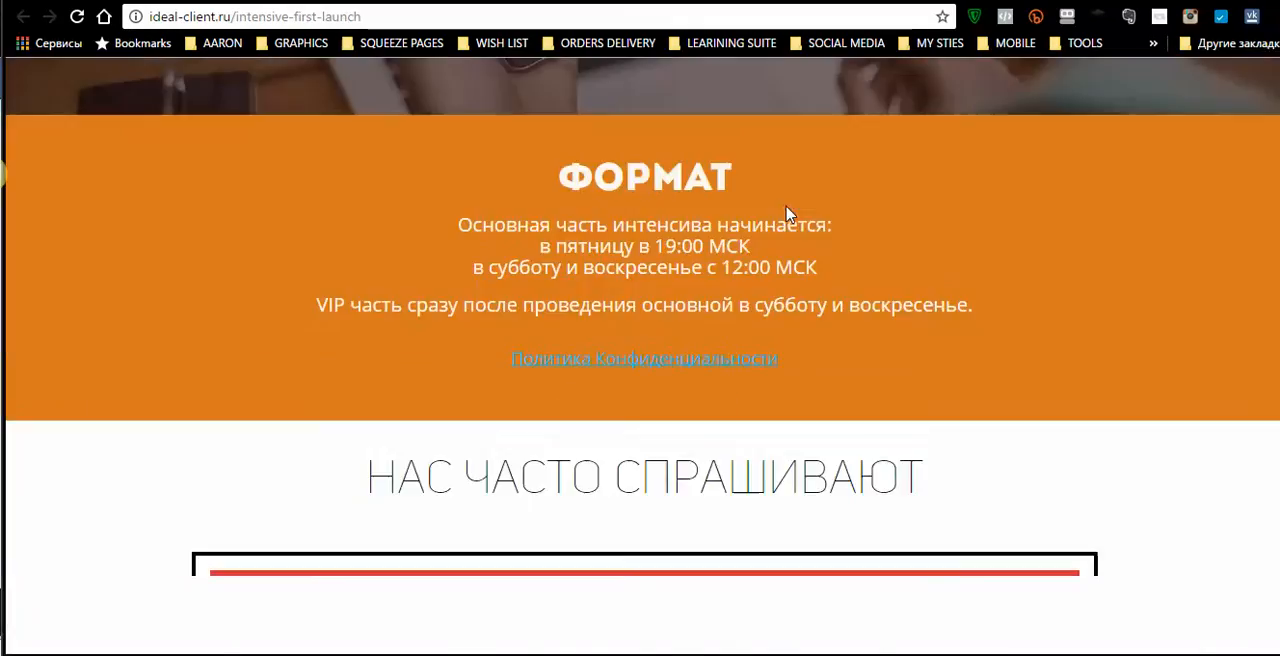
scroll(787, 213, down, 20)
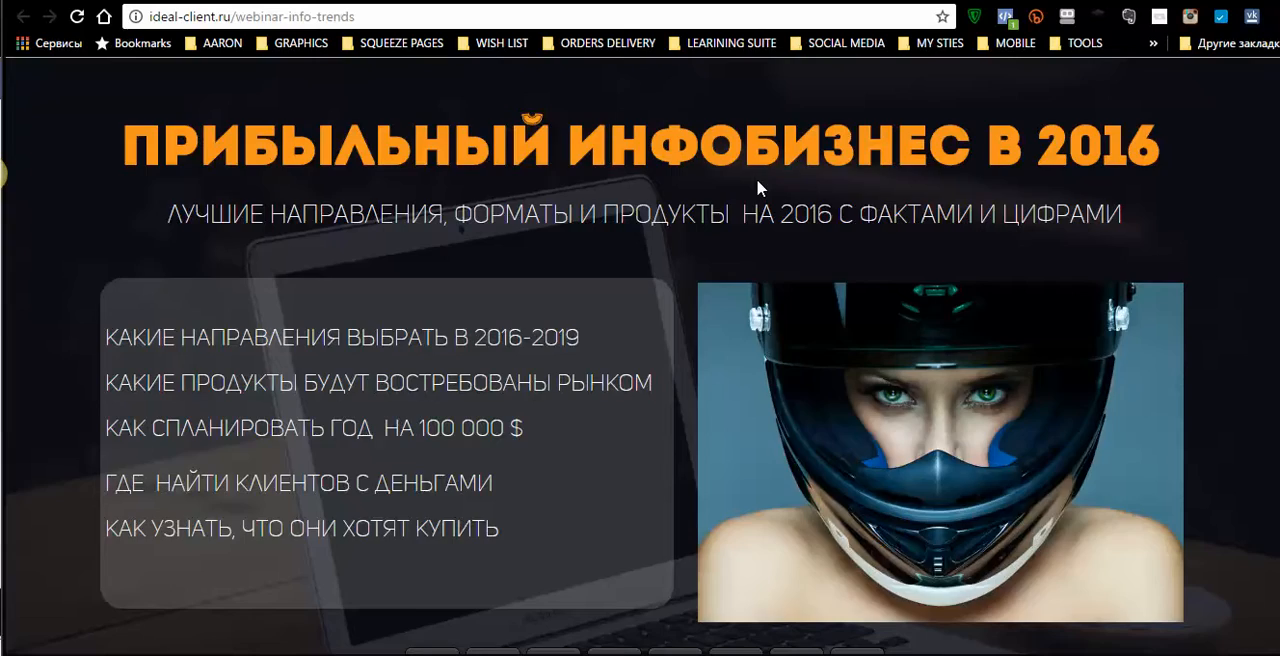
- Look through the webinar-info-trends page, including the speaker's background and the bonus for webinar participants
scroll(760, 182, down, 1)
scroll(768, 188, down, 15)
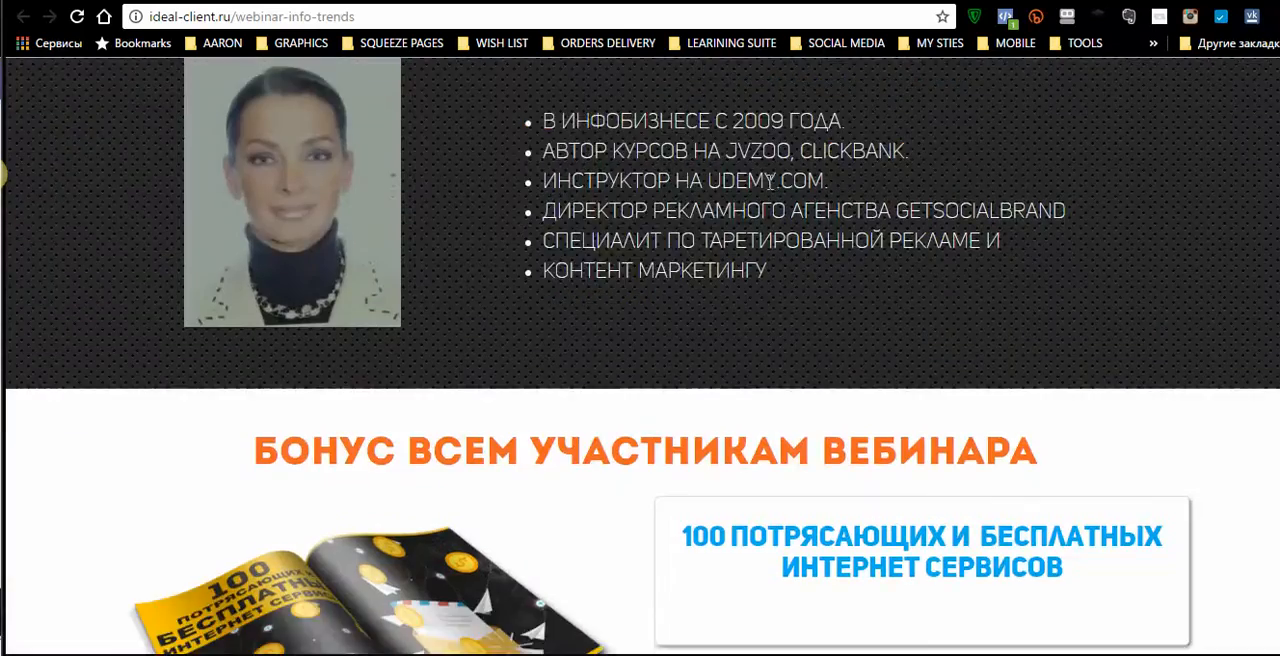
scroll(770, 182, down, 5)
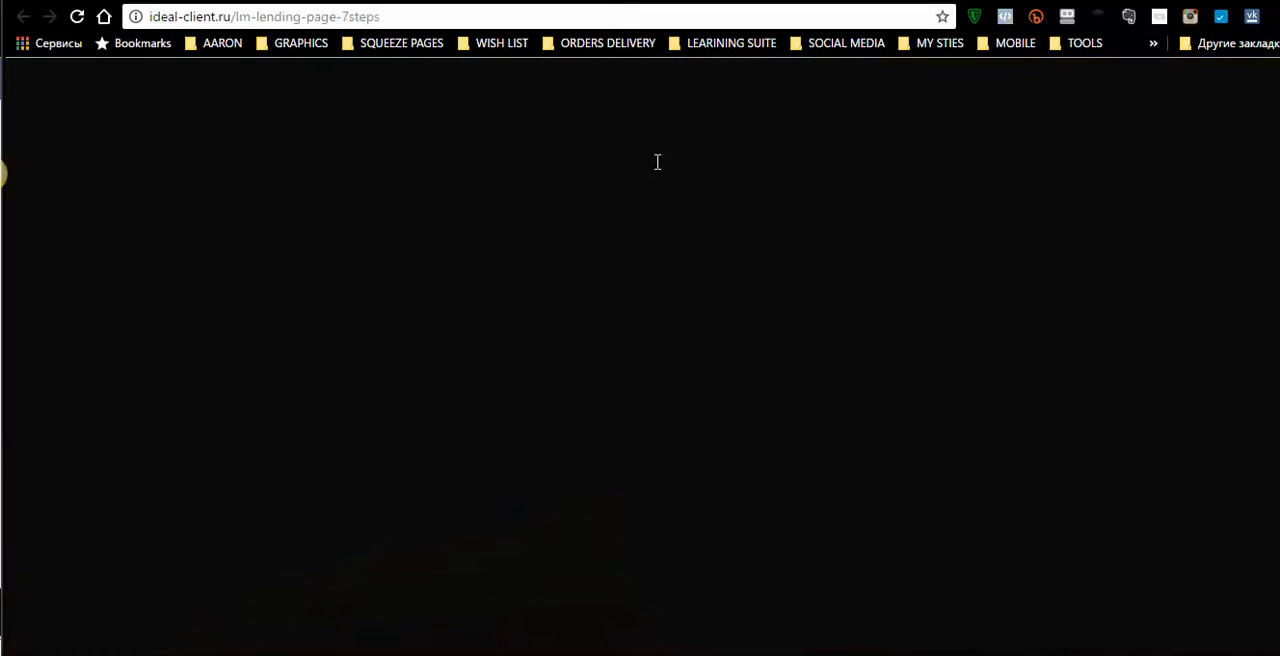
- Examine the lm-lending-page-7steps lead magnet page and the thank-you-and-confirm page as further landing examples
scroll(612, 160, down, 6)
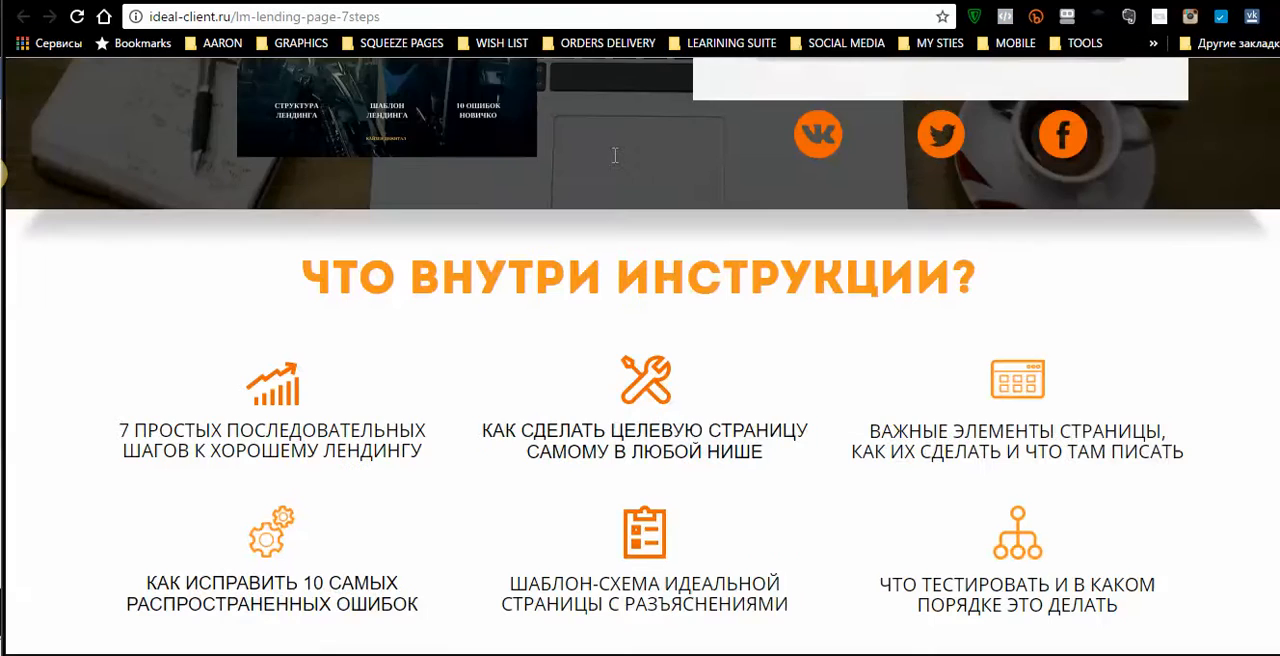
scroll(612, 160, up, 5)
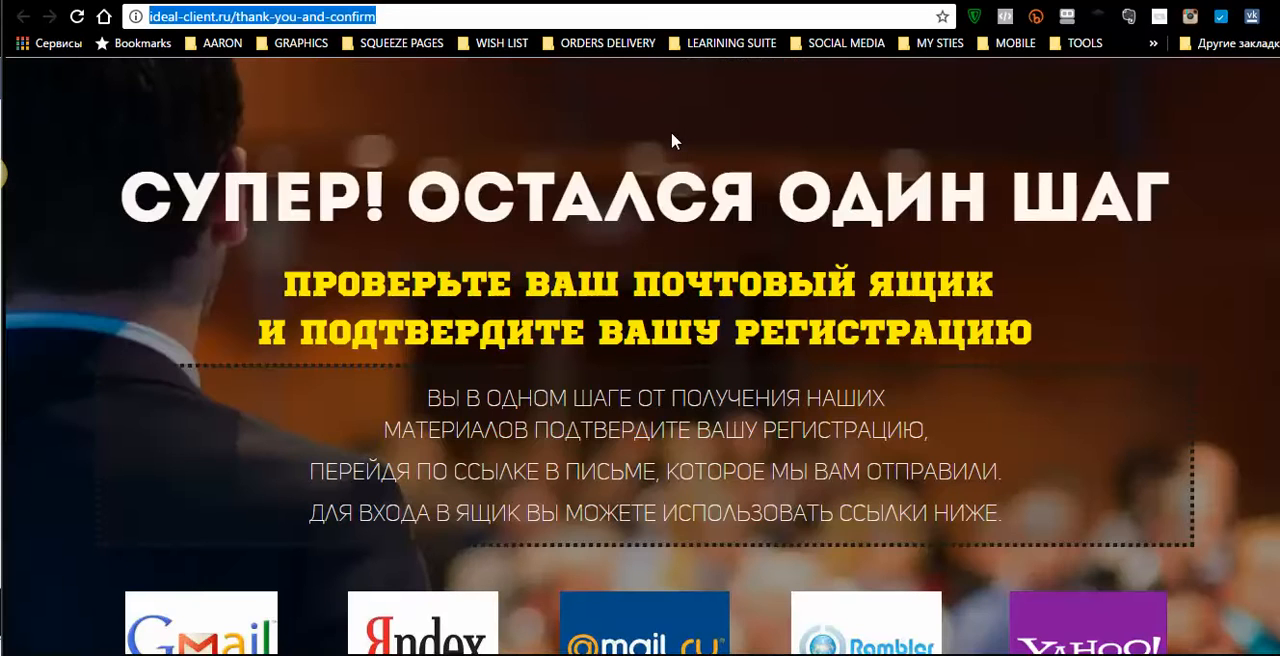
scroll(671, 131, down, 6)
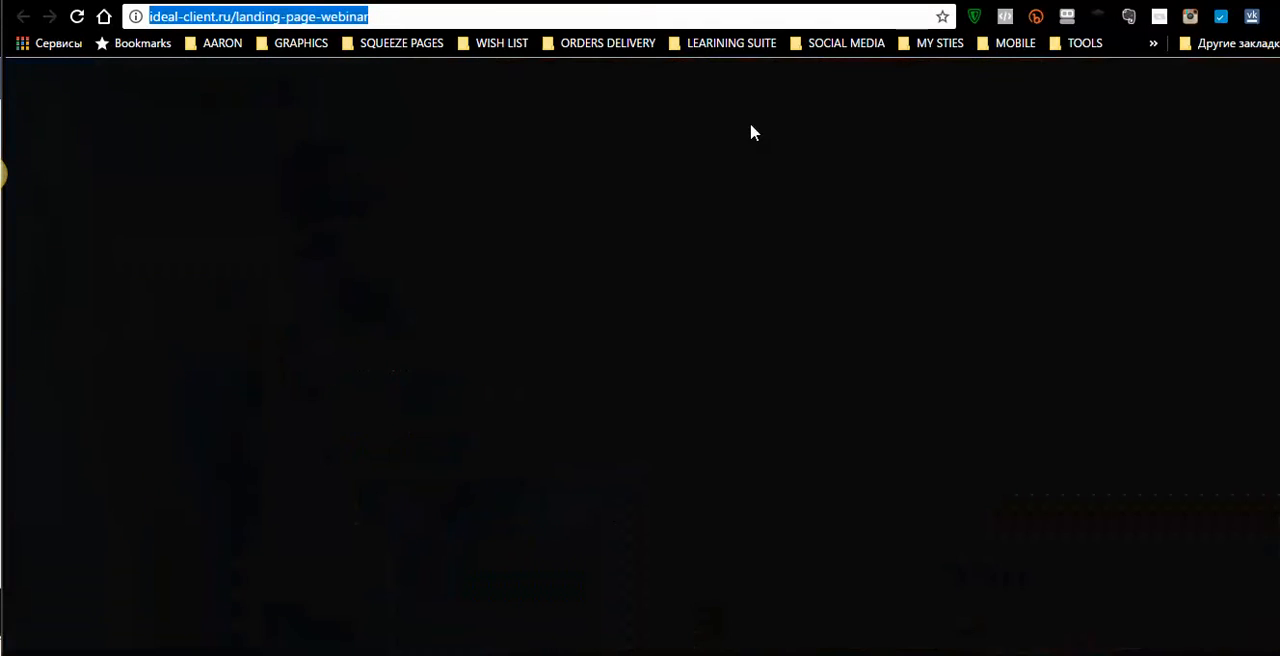
- Look through the landing-page-webinar page's audience, speaker and bonus sections and return to its countdown header
scroll(752, 172, down, 15)
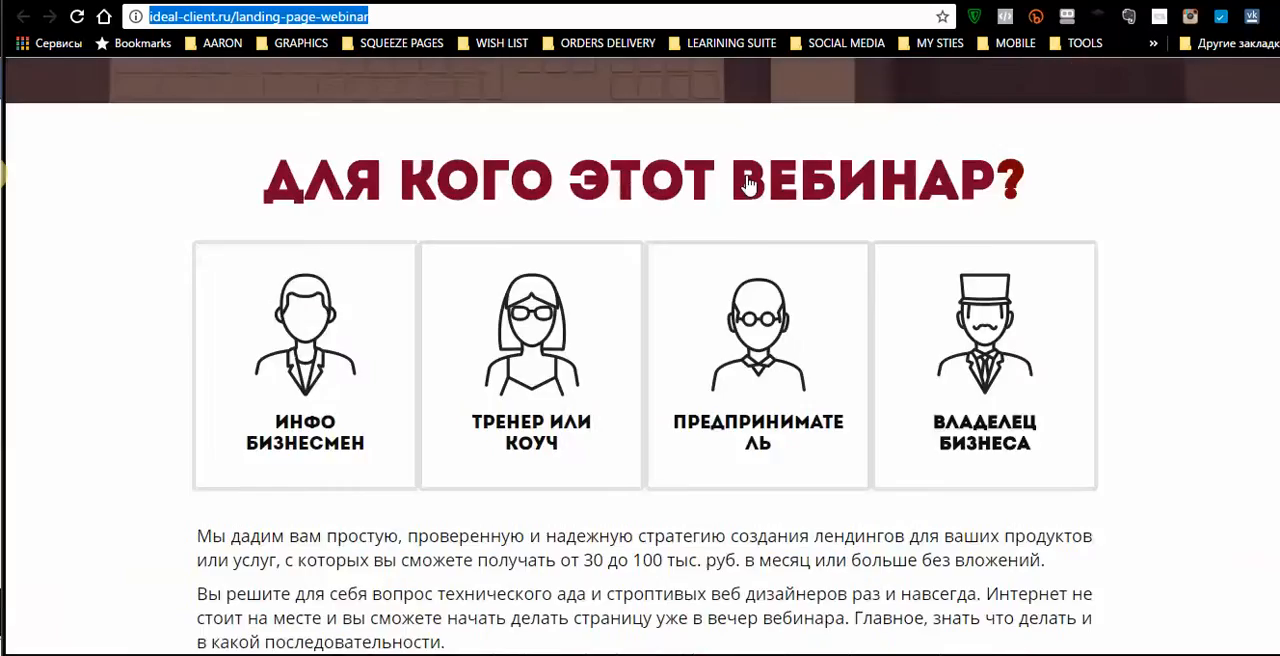
scroll(748, 186, down, 10)
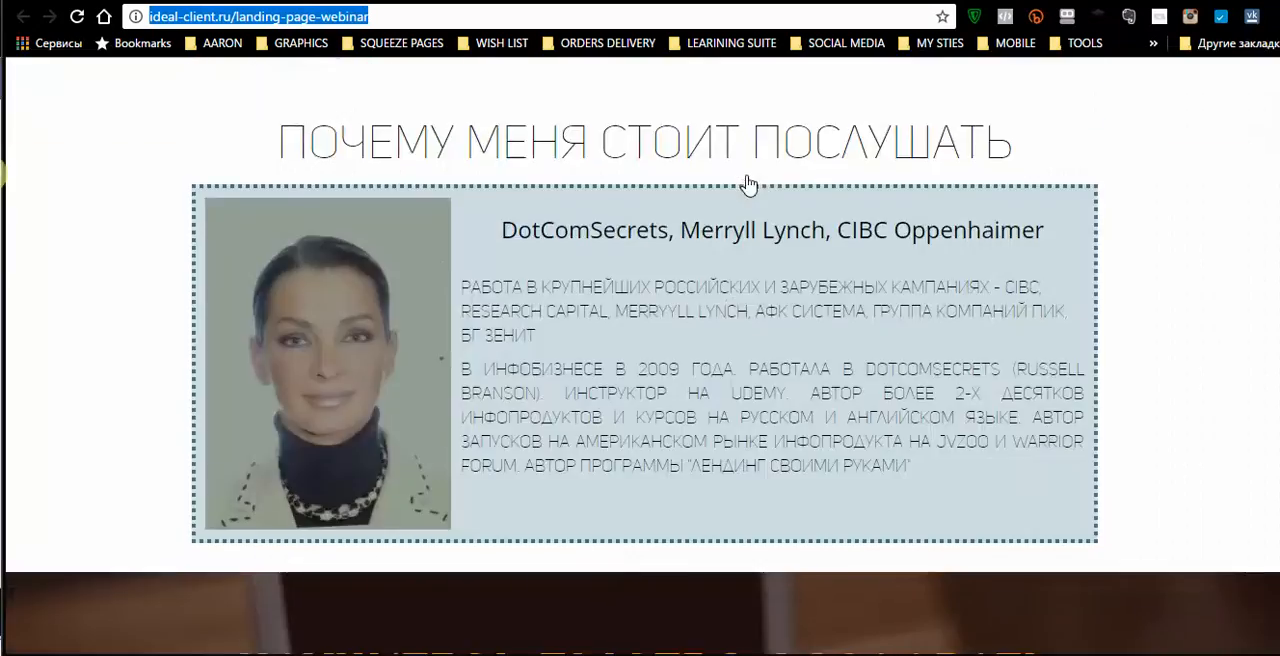
scroll(748, 183, up, 20)
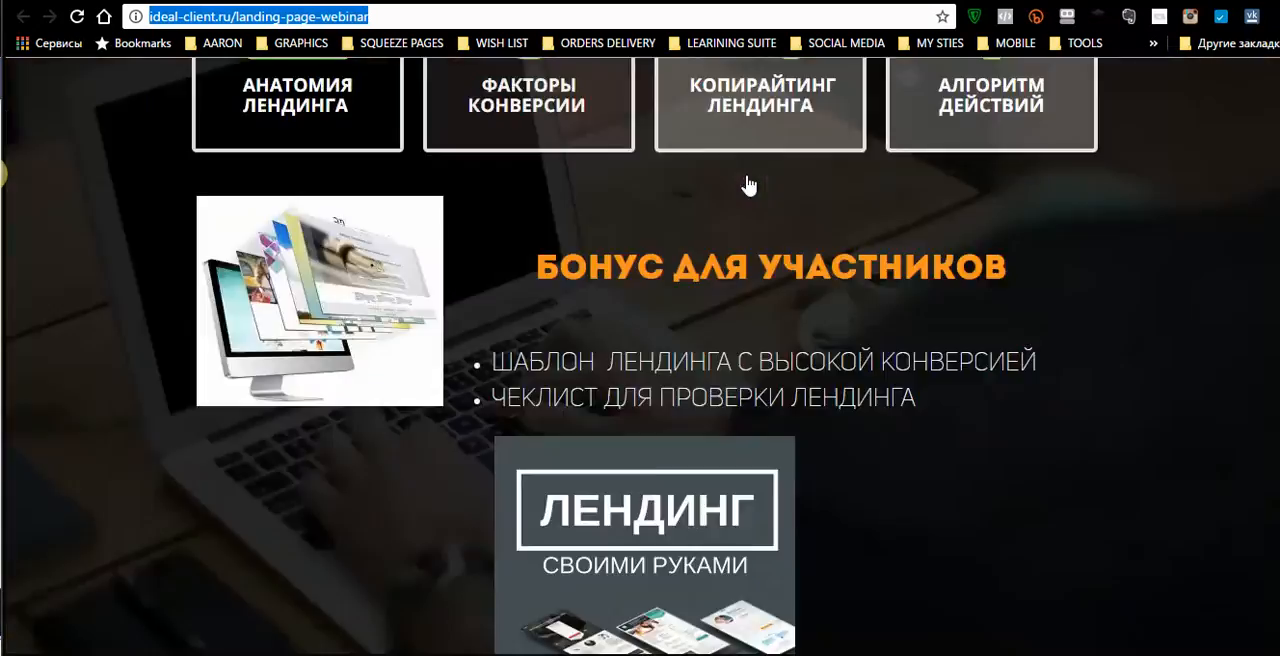
scroll(748, 183, up, 2)
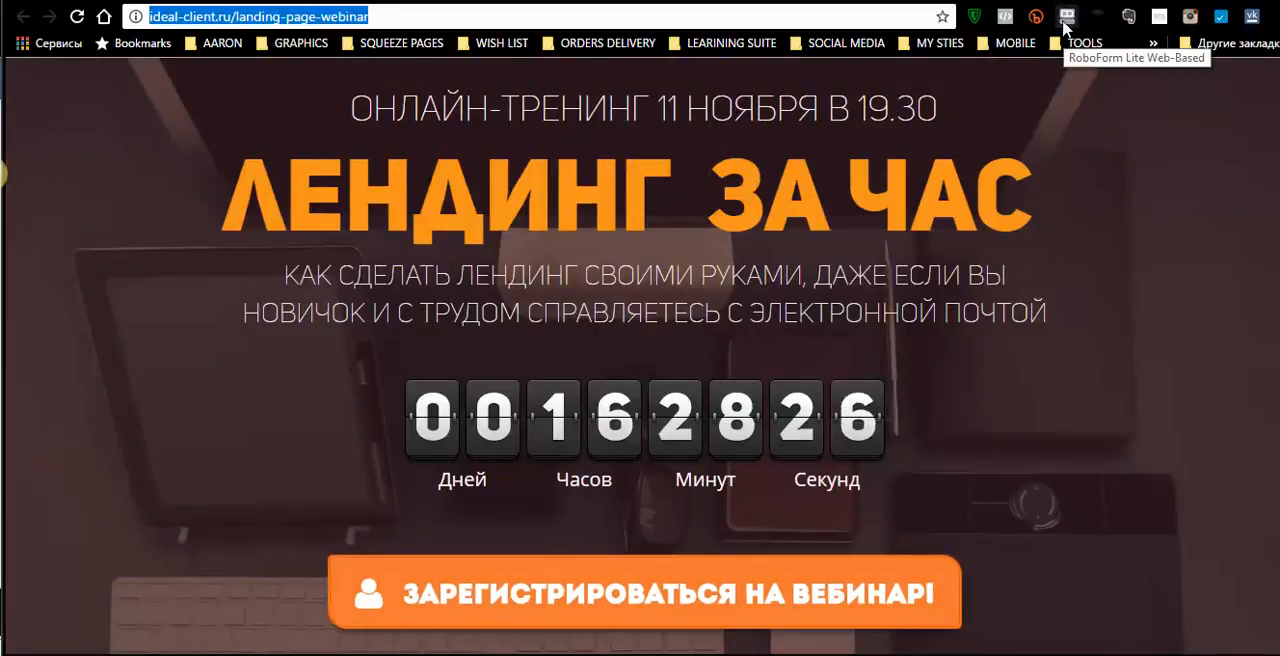
- Switch to the platformalp.ru home page and examine its builder overview, analytics features and supported service integrations
click(1092, 1)
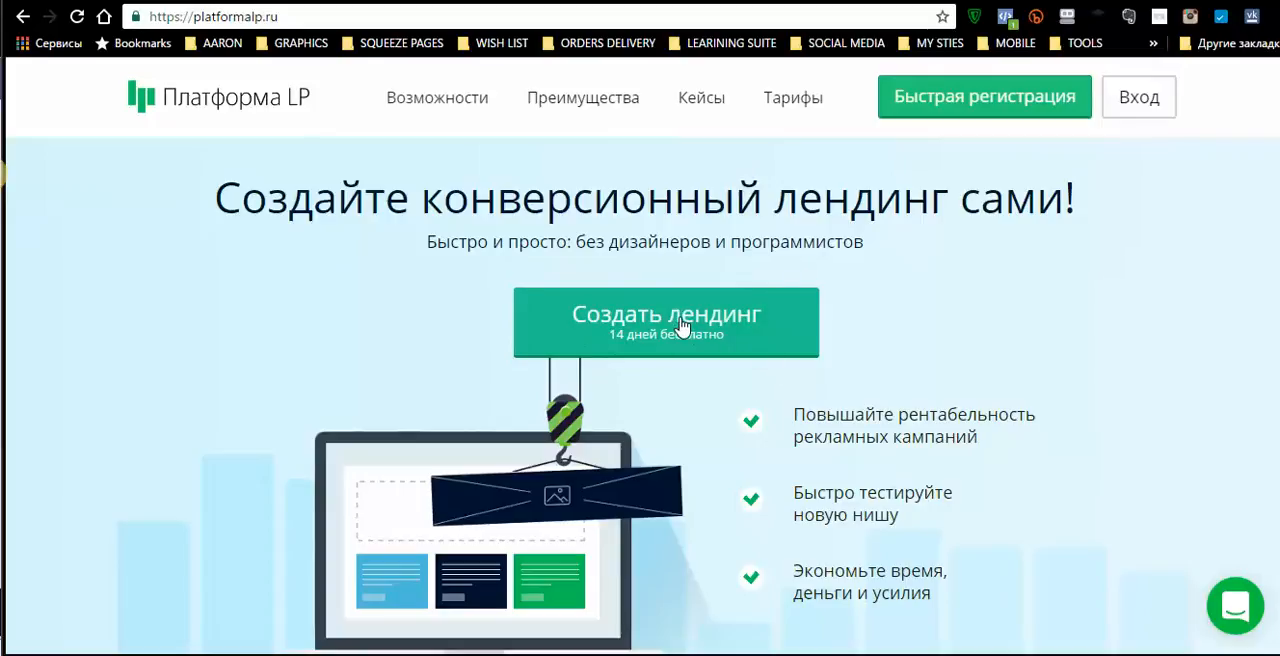
scroll(910, 316, down, 5)
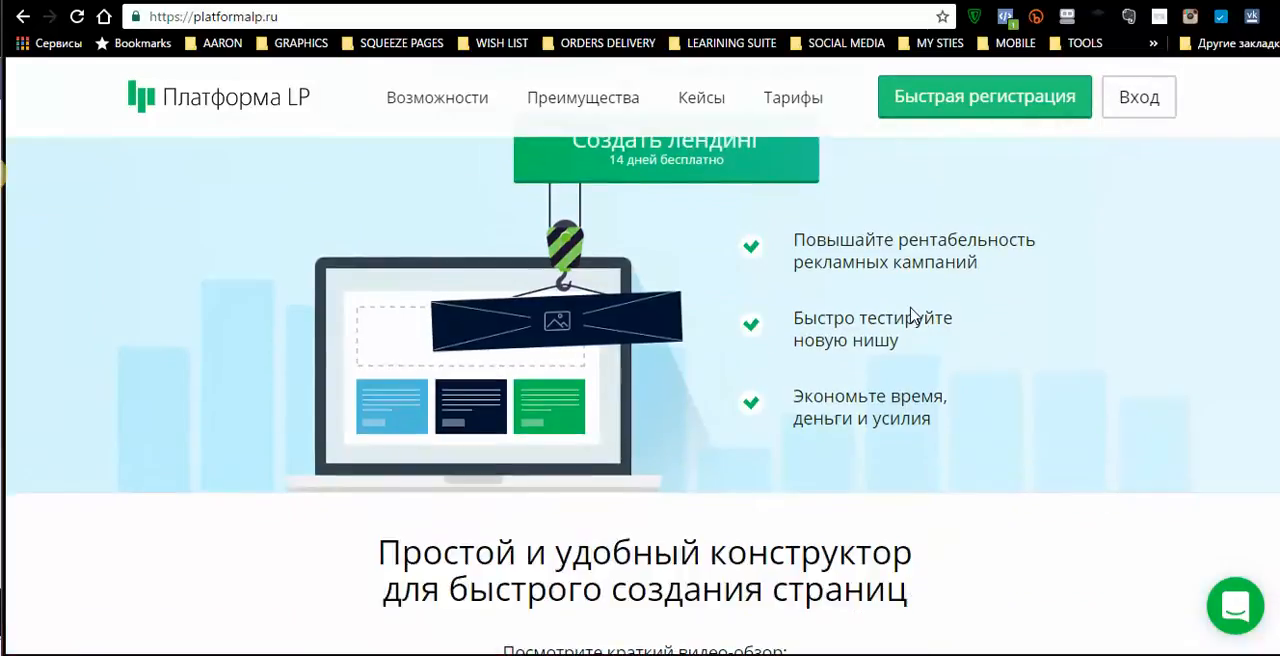
scroll(1045, 270, down, 5)
scroll(1045, 326, up, 2)
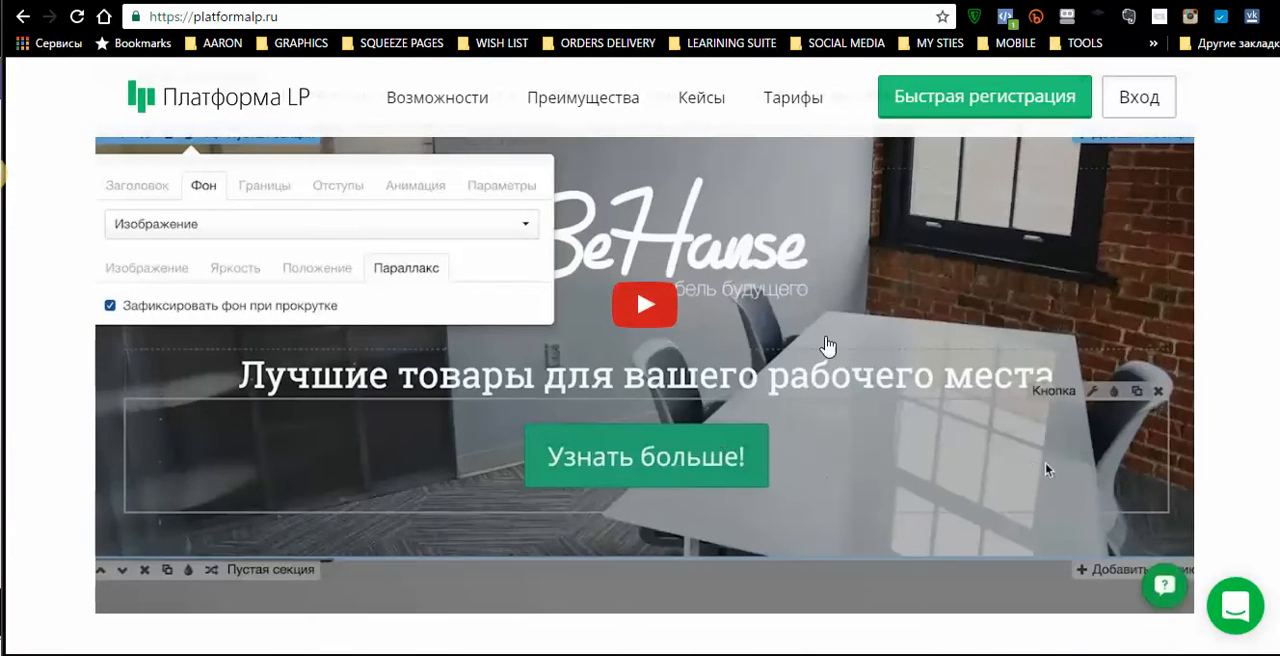
scroll(945, 440, down, 10)
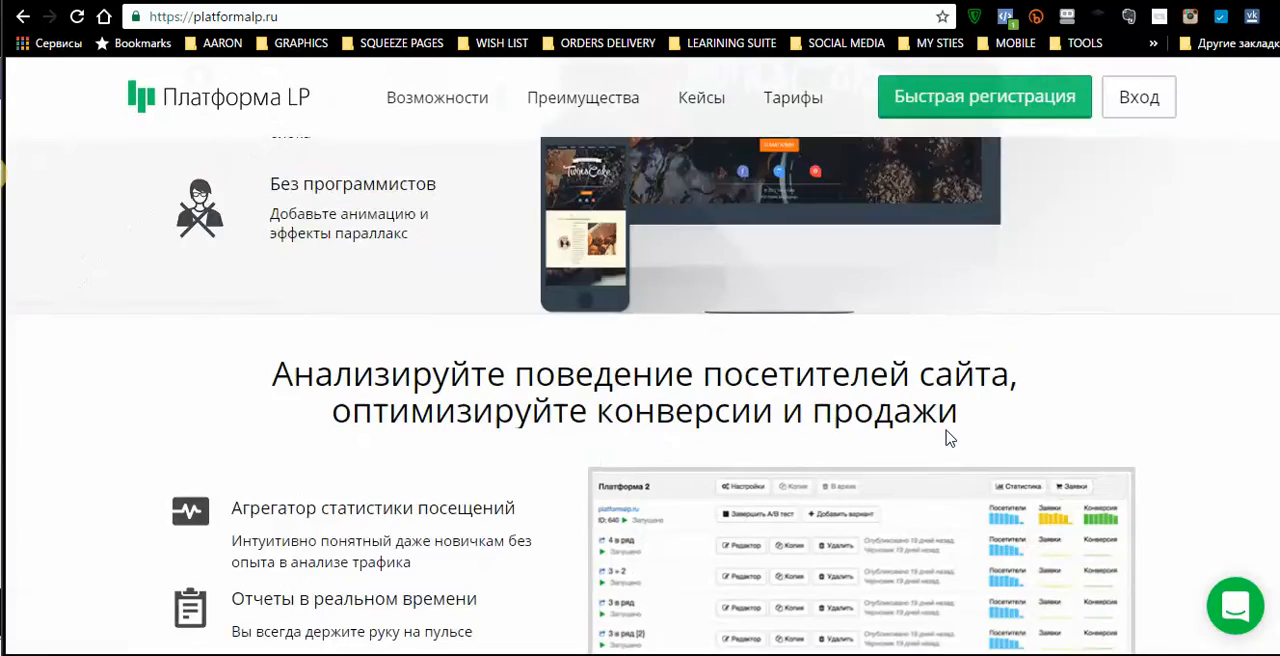
scroll(945, 438, down, 5)
scroll(945, 438, up, 4)
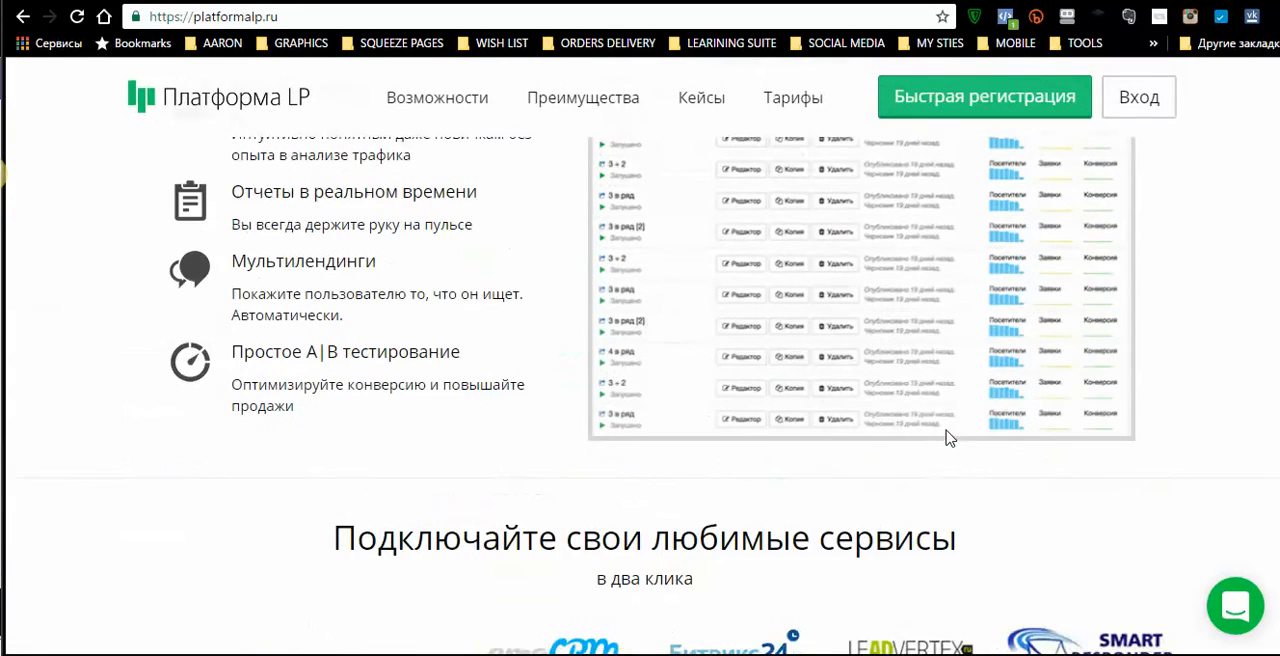
scroll(950, 330, down, 4)
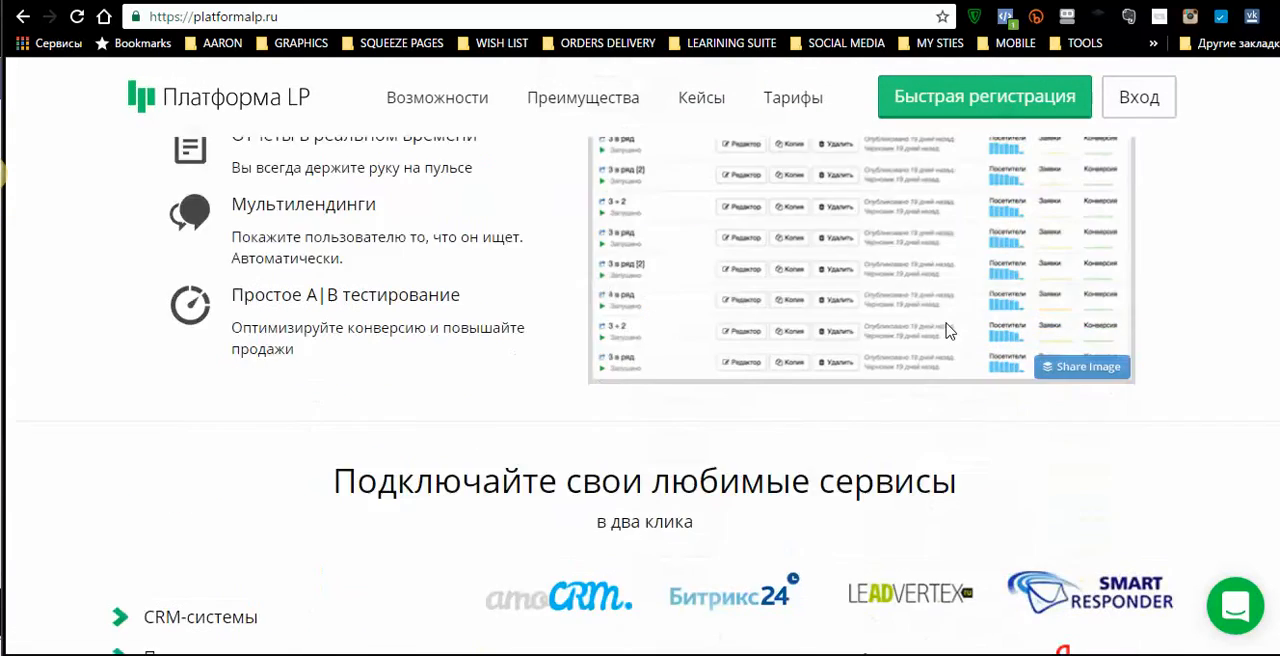
scroll(950, 331, down, 2)
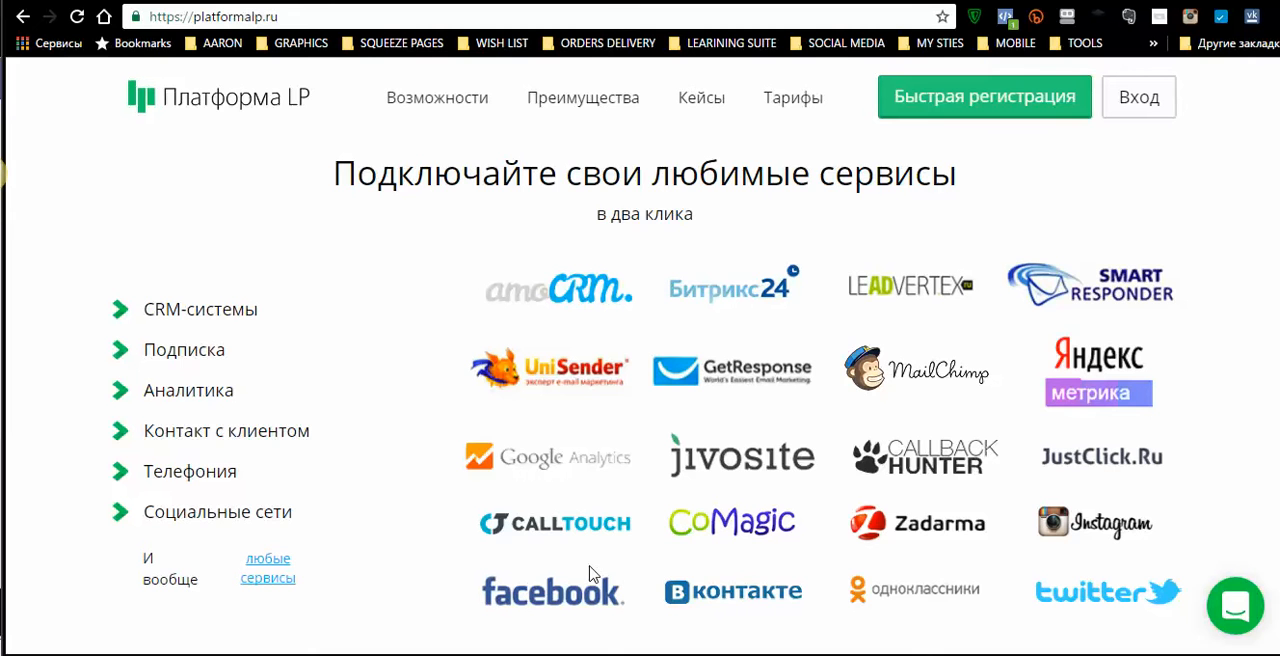
- Examine the lead processing, notification and support team sections of the platformalp.ru home page
scroll(698, 565, down, 10)
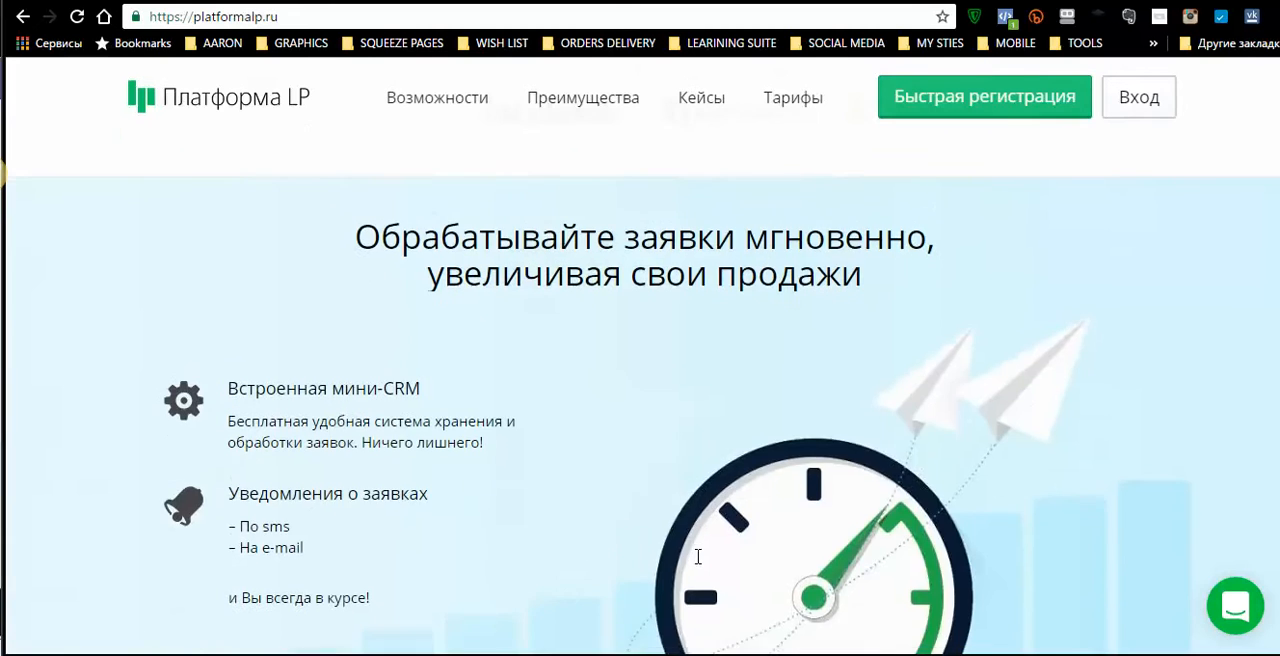
scroll(698, 556, up, 4)
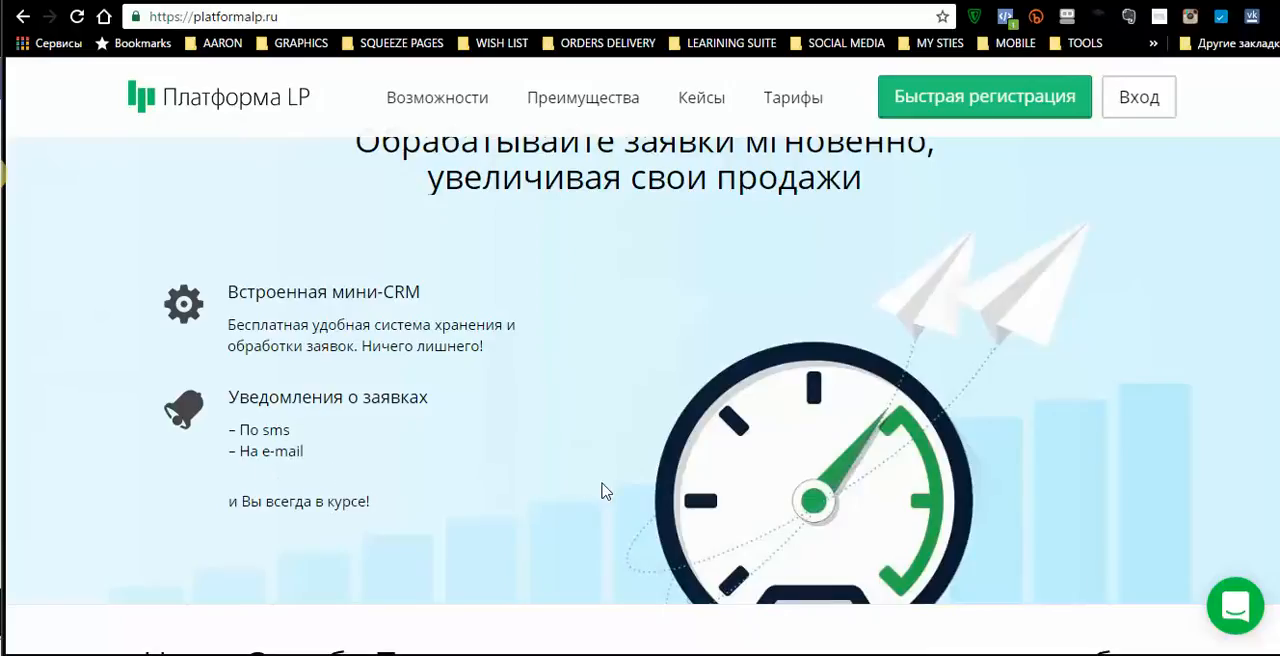
scroll(600, 490, down, 5)
scroll(603, 491, down, 3)
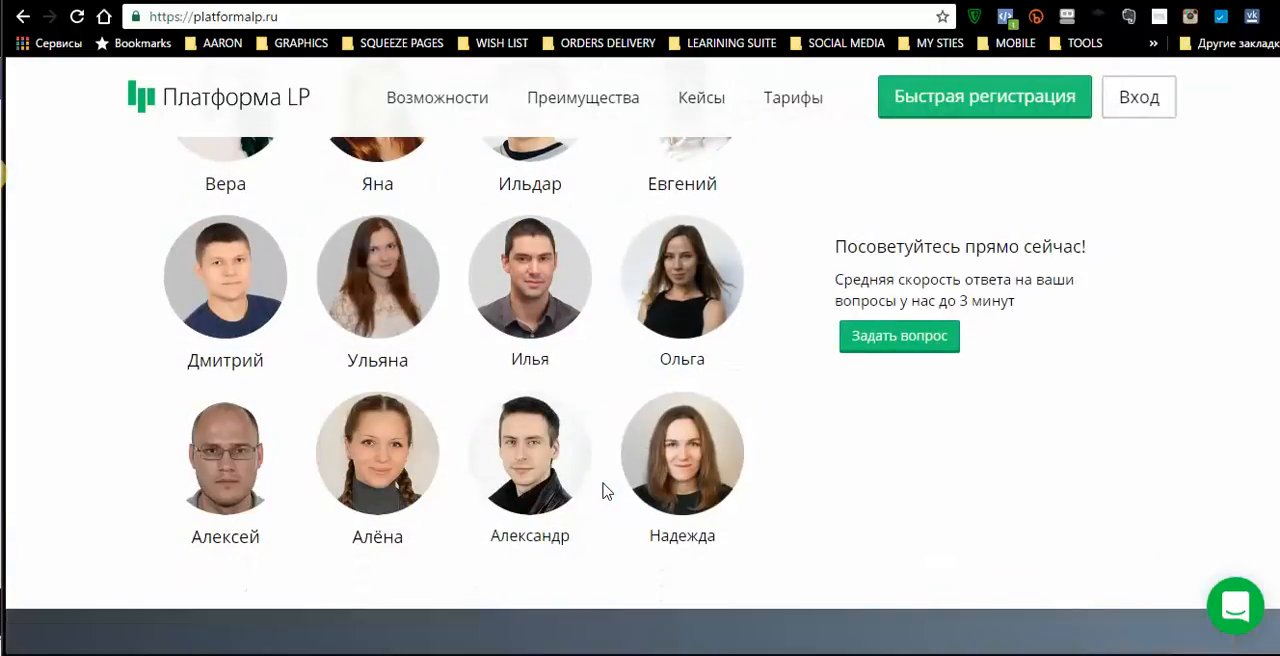
scroll(603, 491, up, 1)
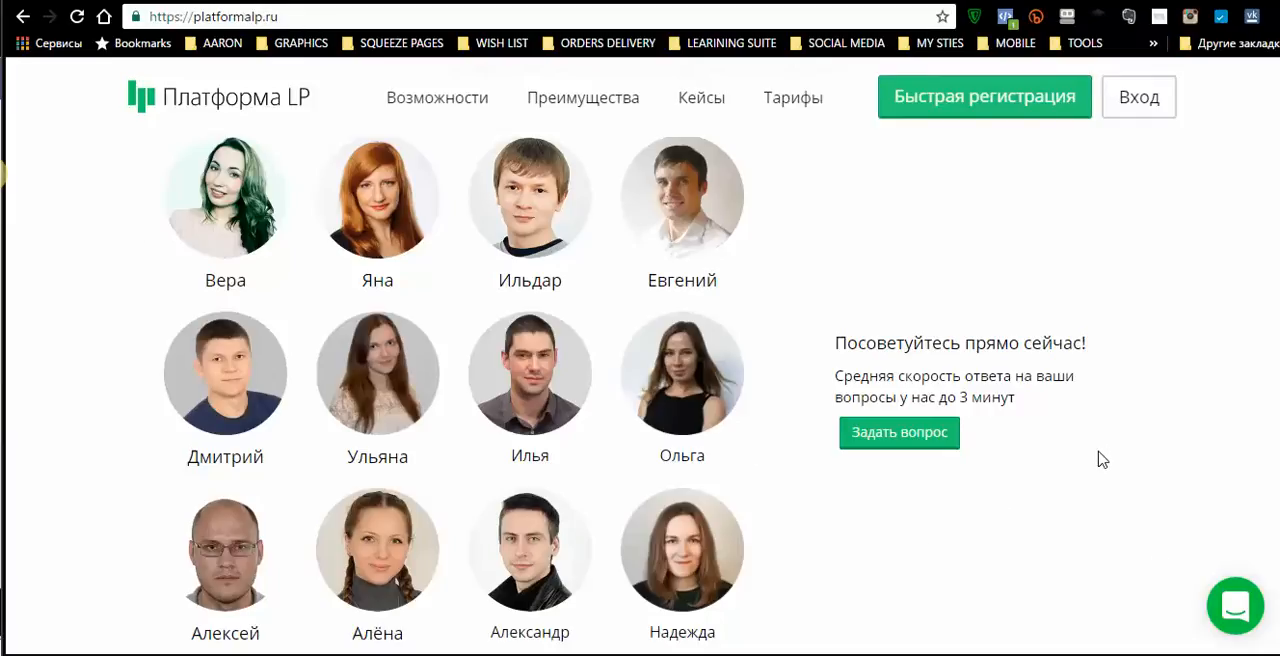
scroll(794, 254, up, 1)
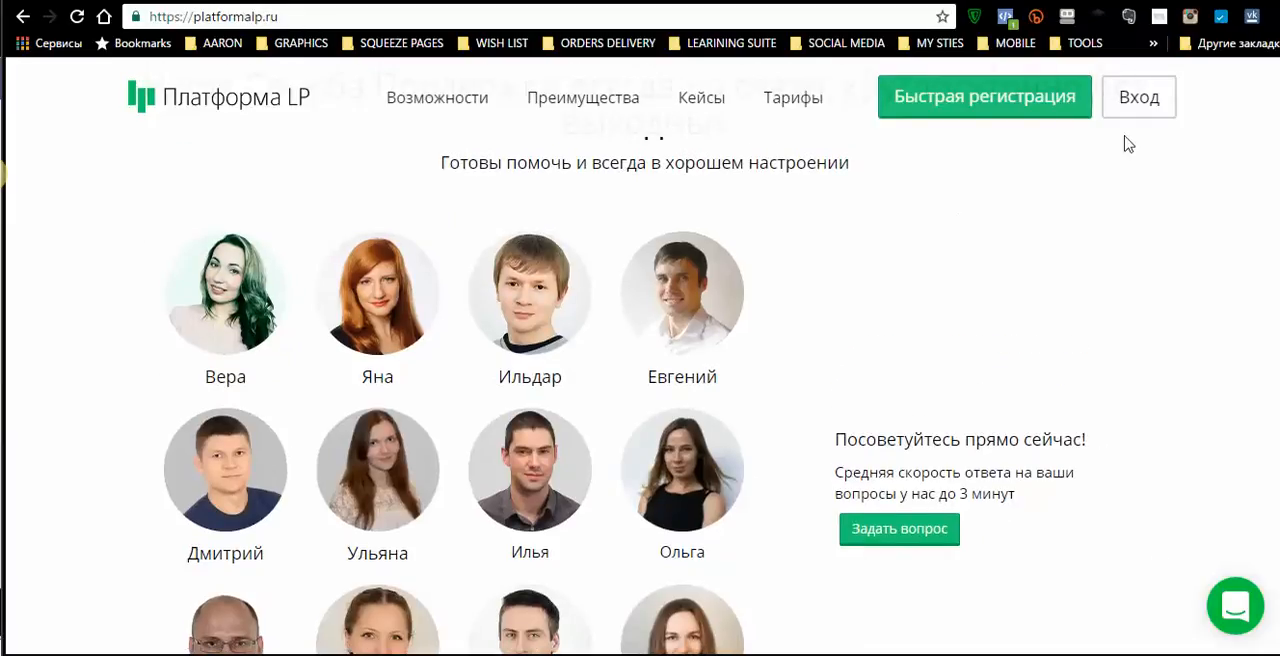
scroll(1009, 323, up, 5)
scroll(1031, 328, up, 1)
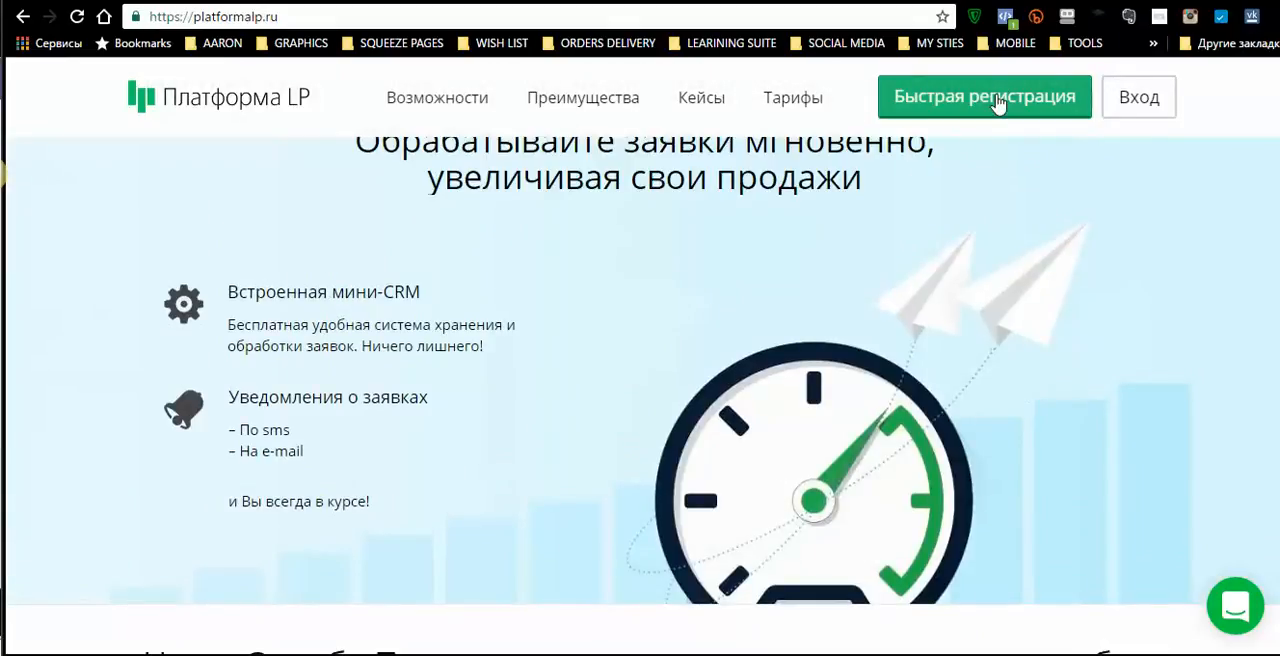
- Open the Платформа LP personal account and look through the list of active pages down to the page creation option
click(975, 100)
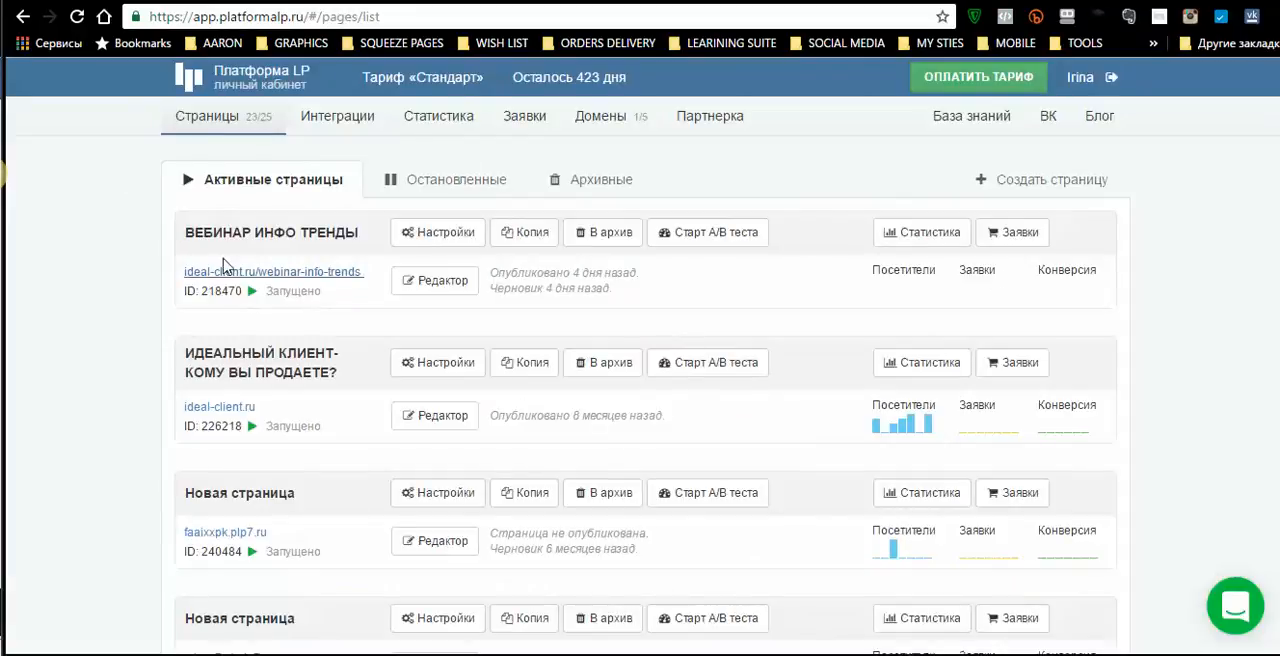
scroll(557, 412, down, 12)
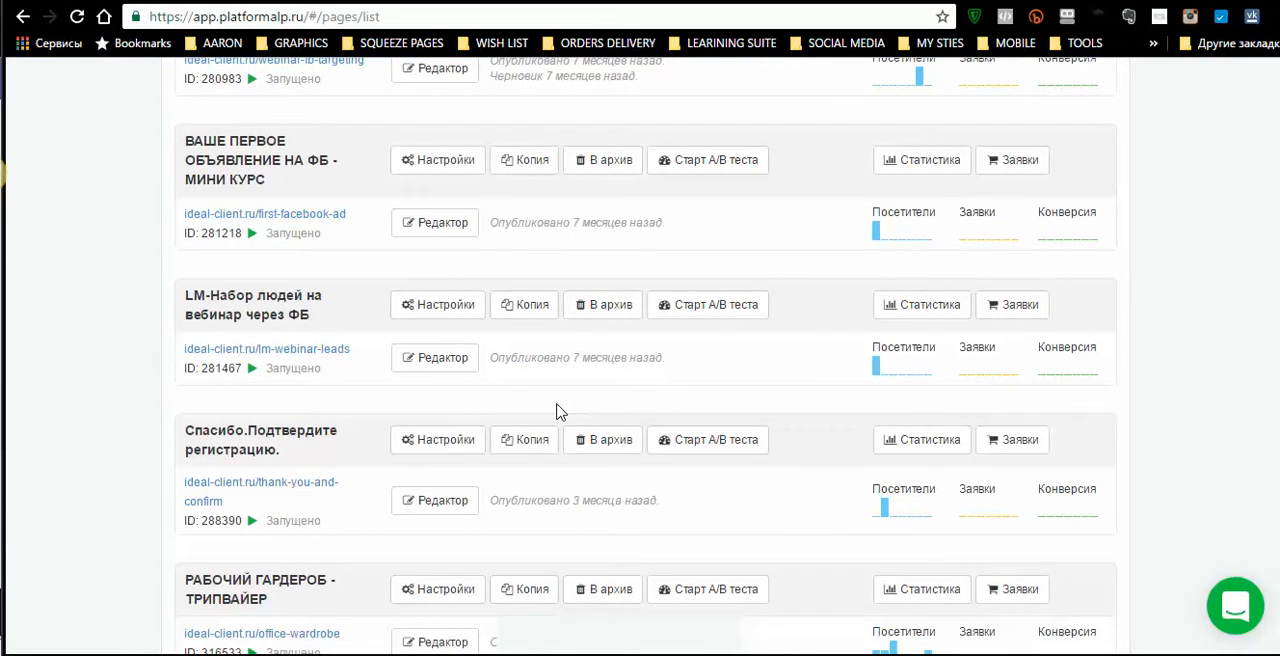
scroll(557, 412, down, 10)
scroll(557, 412, up, 6)
scroll(557, 412, up, 10)
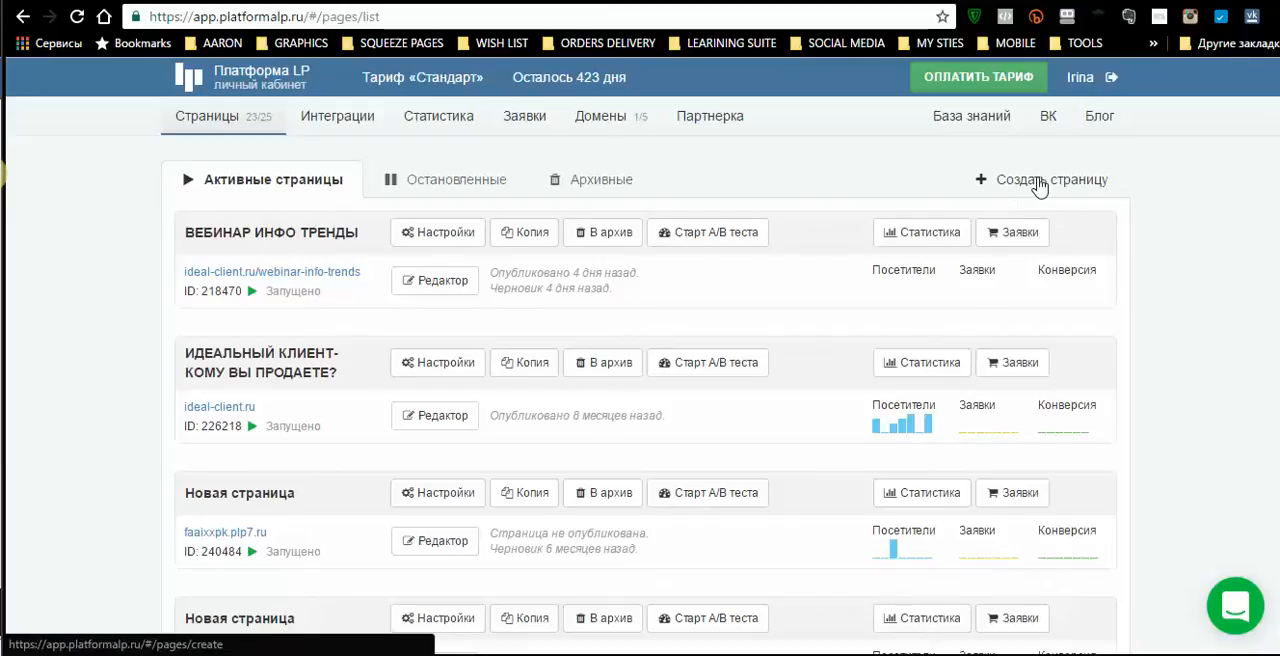
scroll(1034, 231, down, 20)
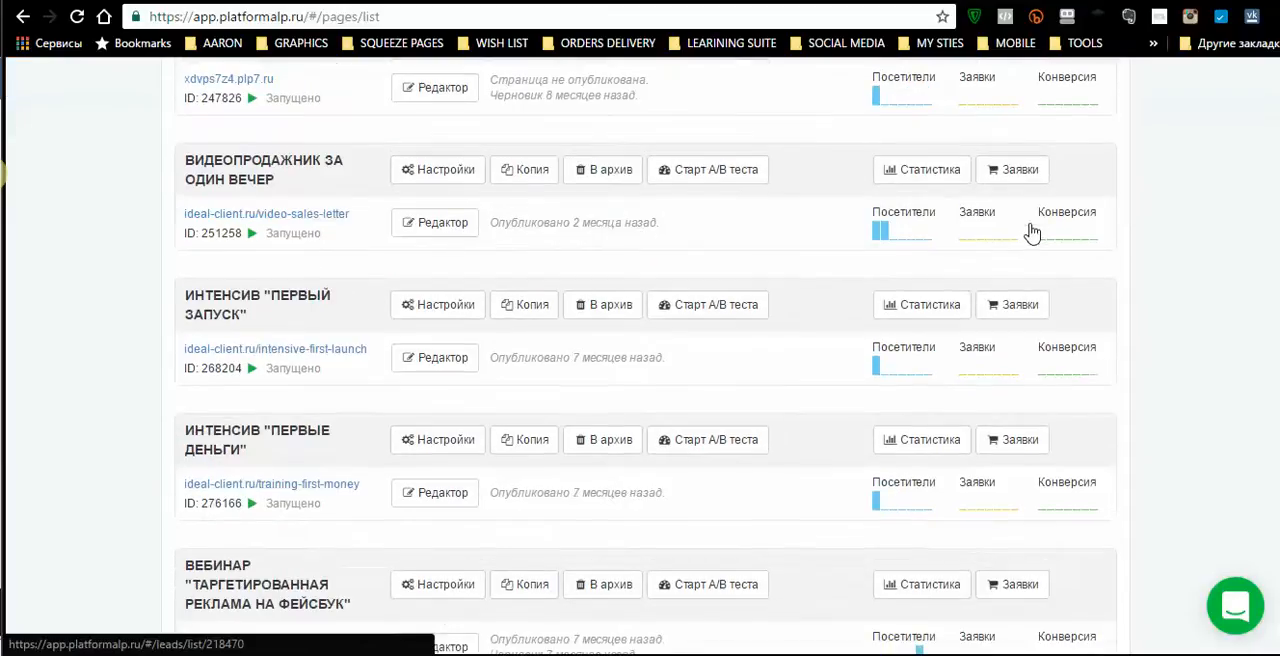
scroll(1034, 231, down, 1)
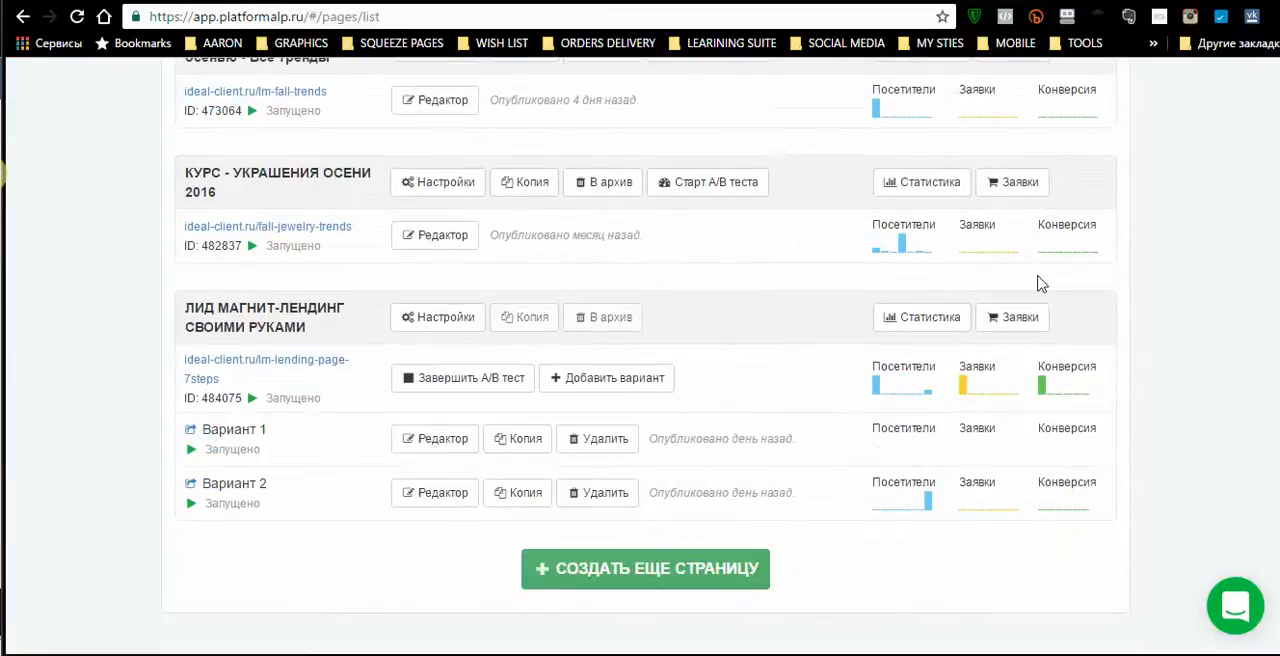
- Start creating another page and sign in to the account with the prefilled credentials
click(655, 568)
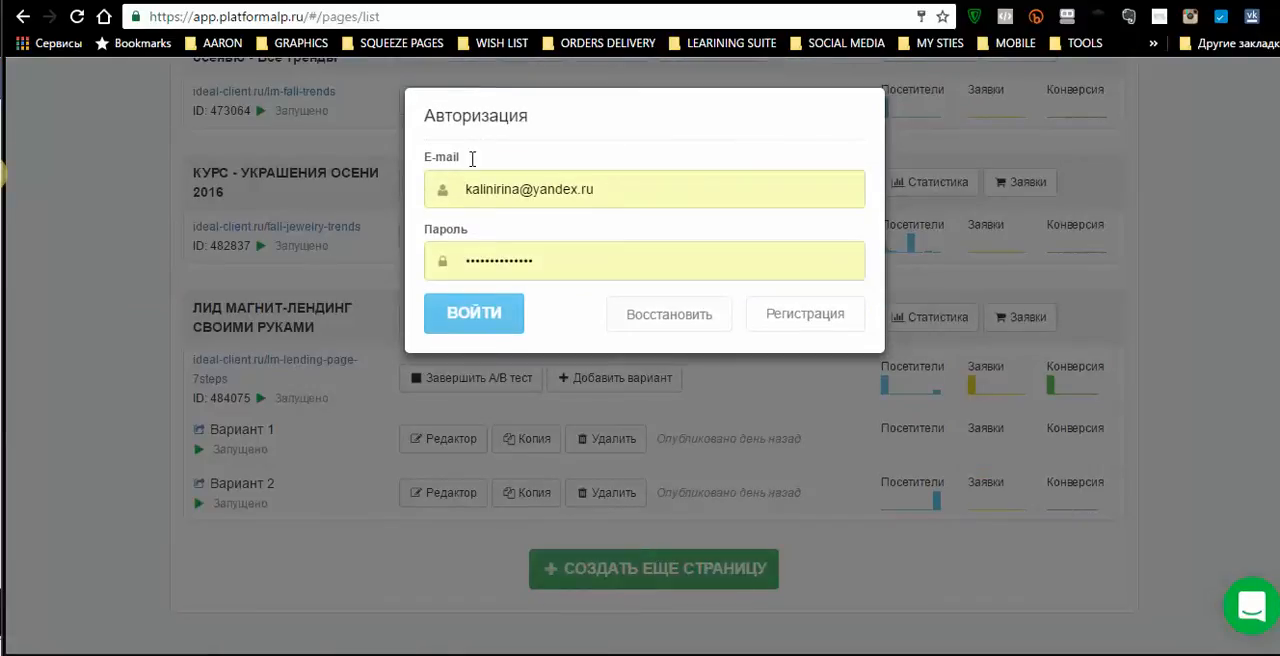
click(506, 322)
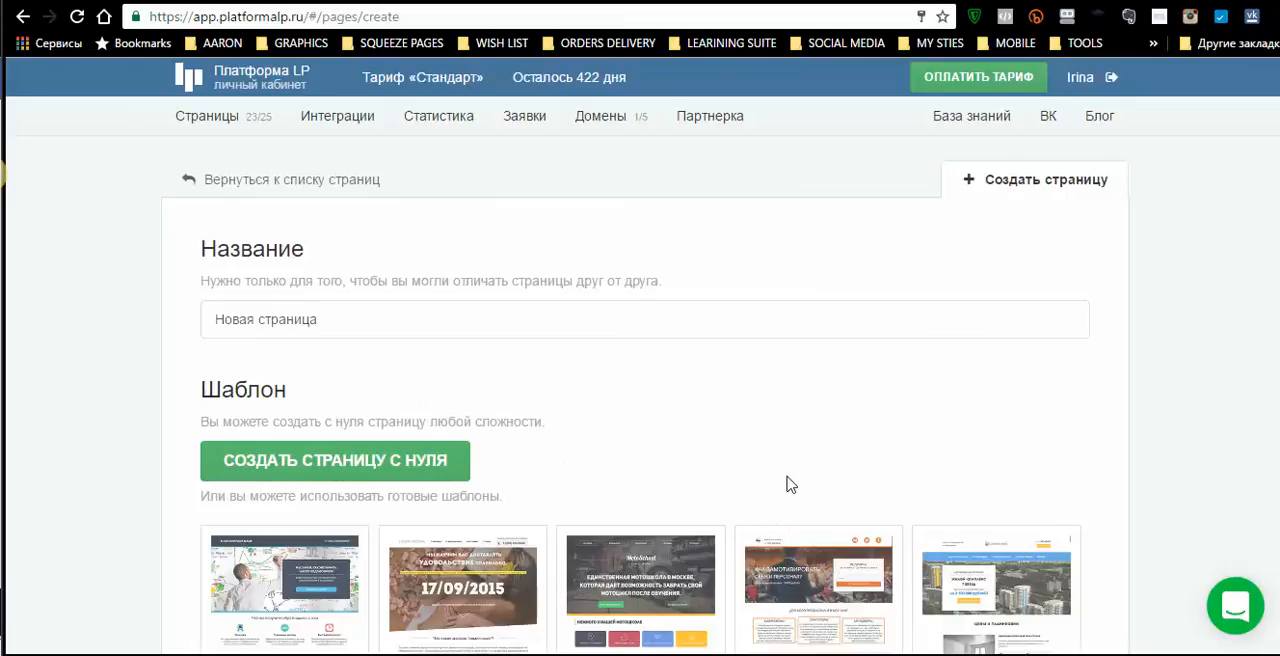
- Look through the gallery of ready-made landing page templates on the page creation screen and return to its beginning
scroll(796, 428, down, 3)
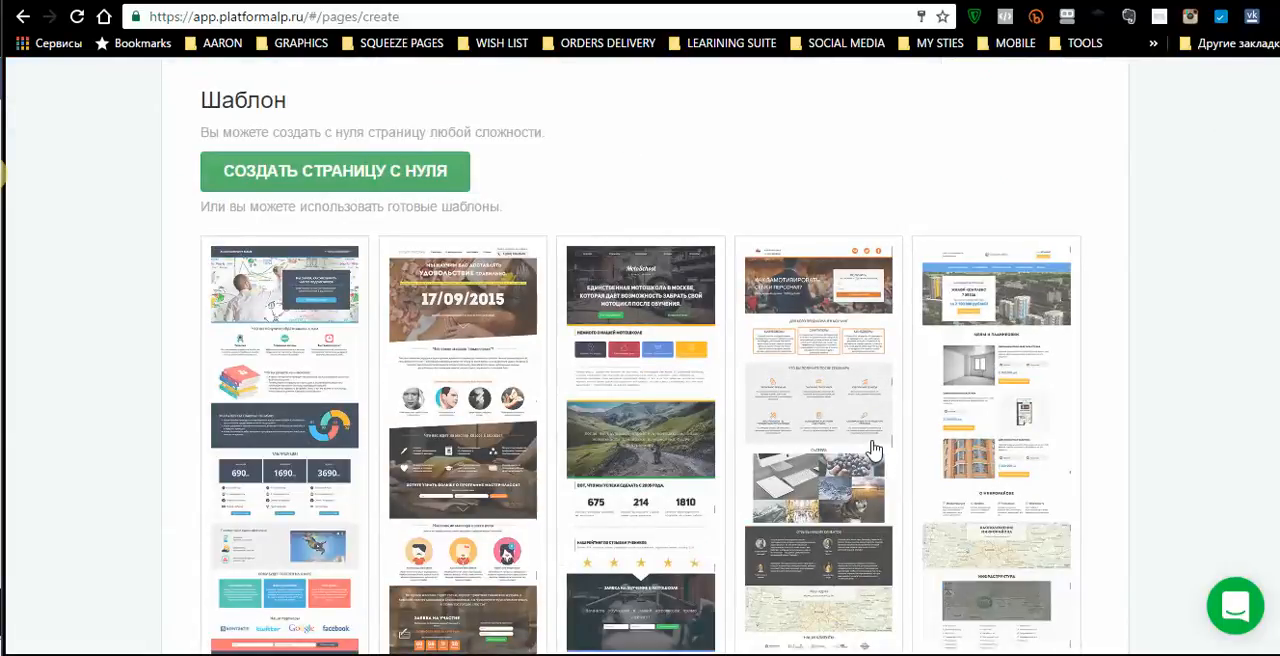
scroll(898, 485, down, 1)
scroll(898, 485, down, 7)
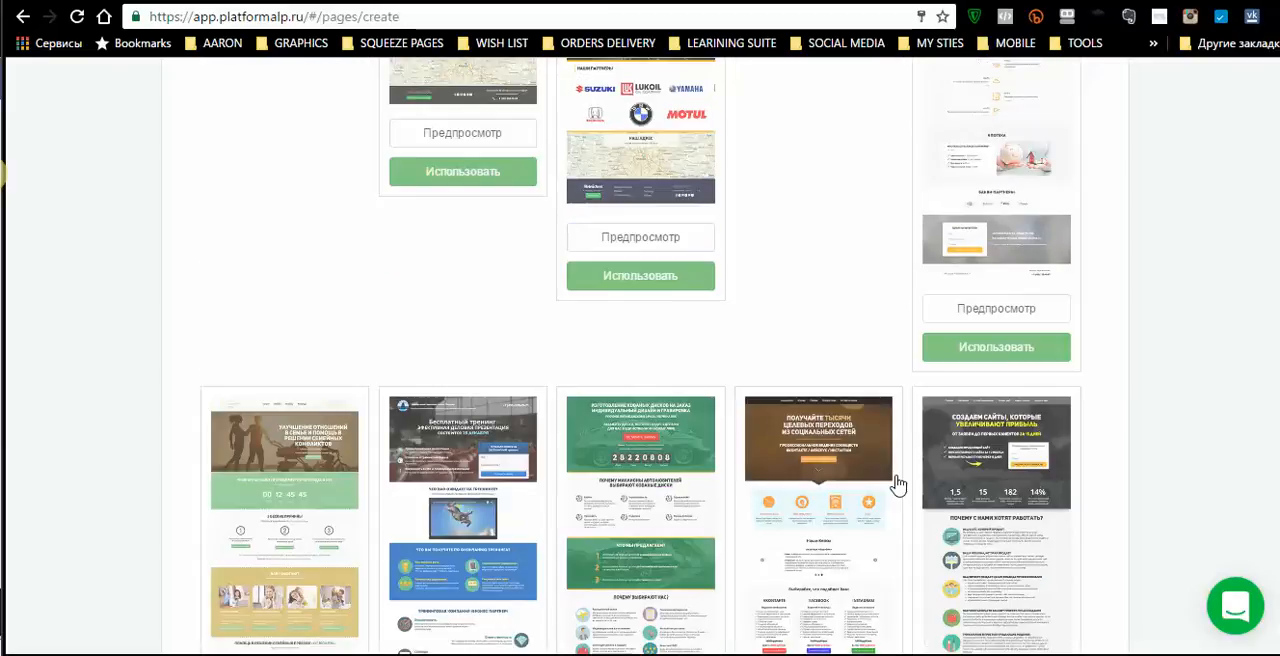
scroll(898, 485, down, 4)
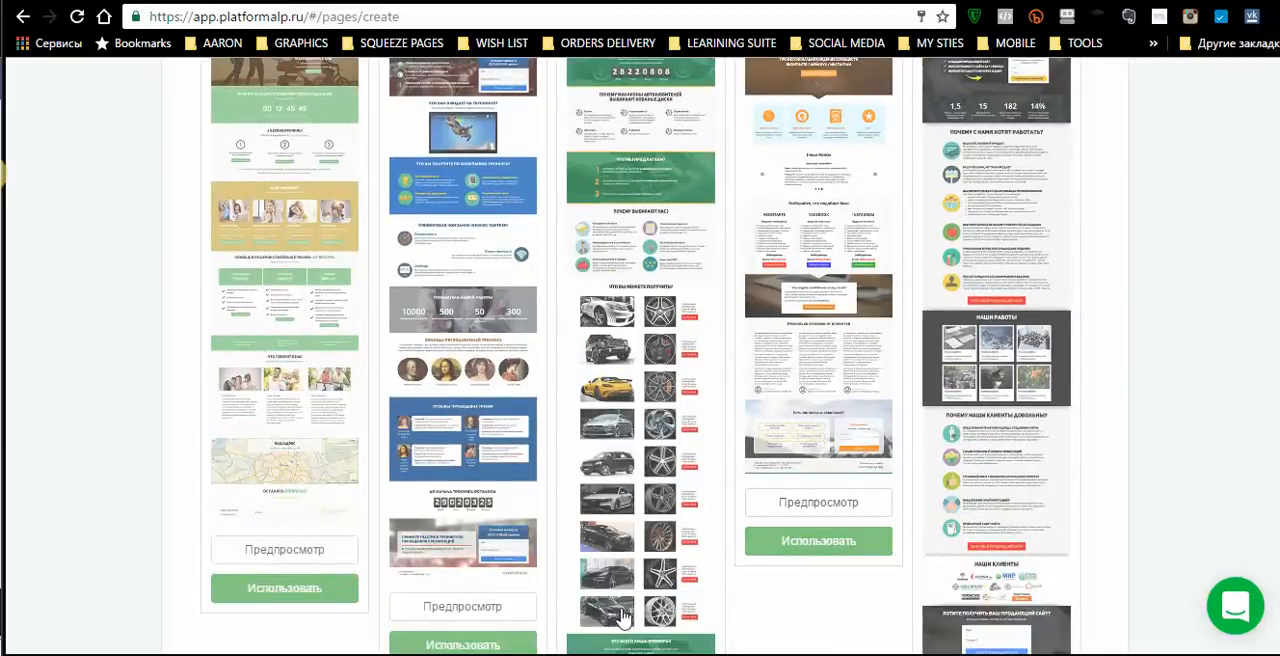
scroll(1030, 540, down, 4)
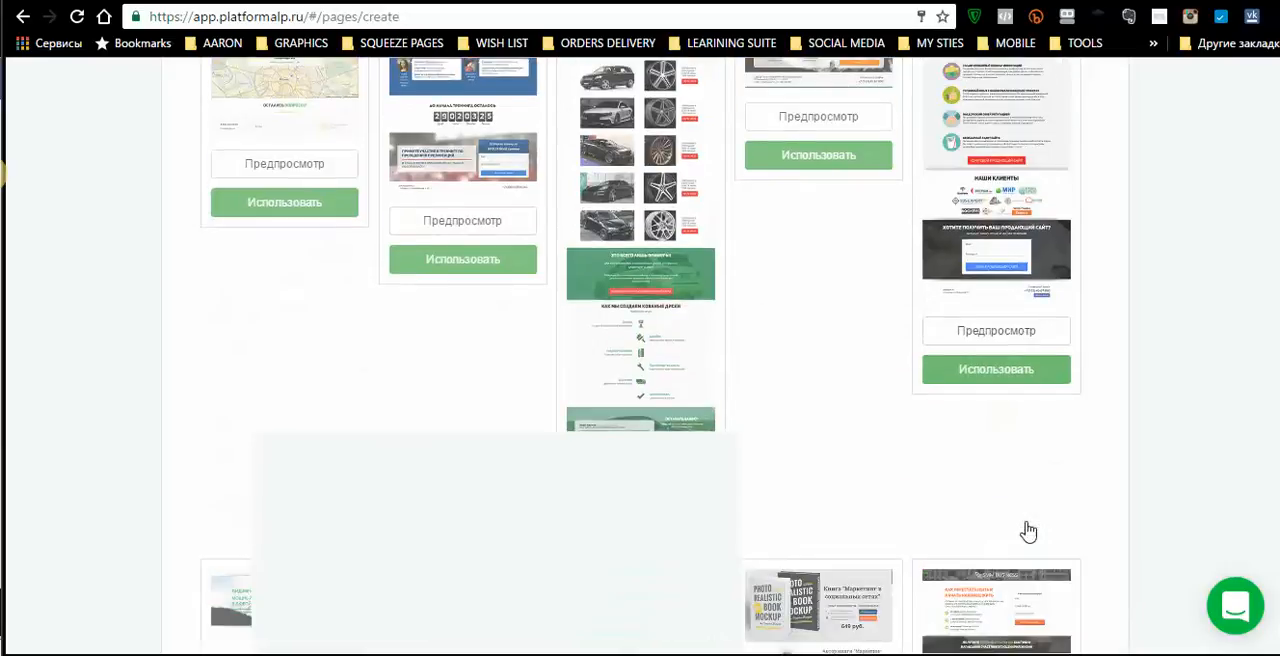
scroll(1029, 532, down, 2)
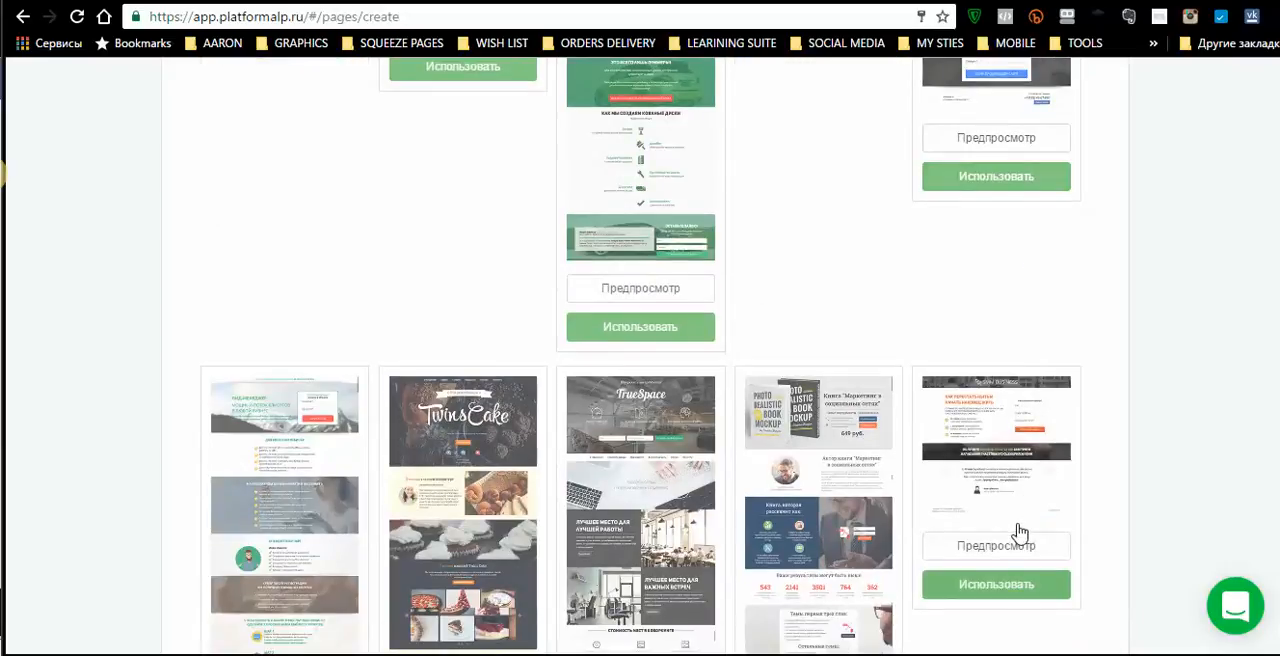
scroll(1020, 531, down, 2)
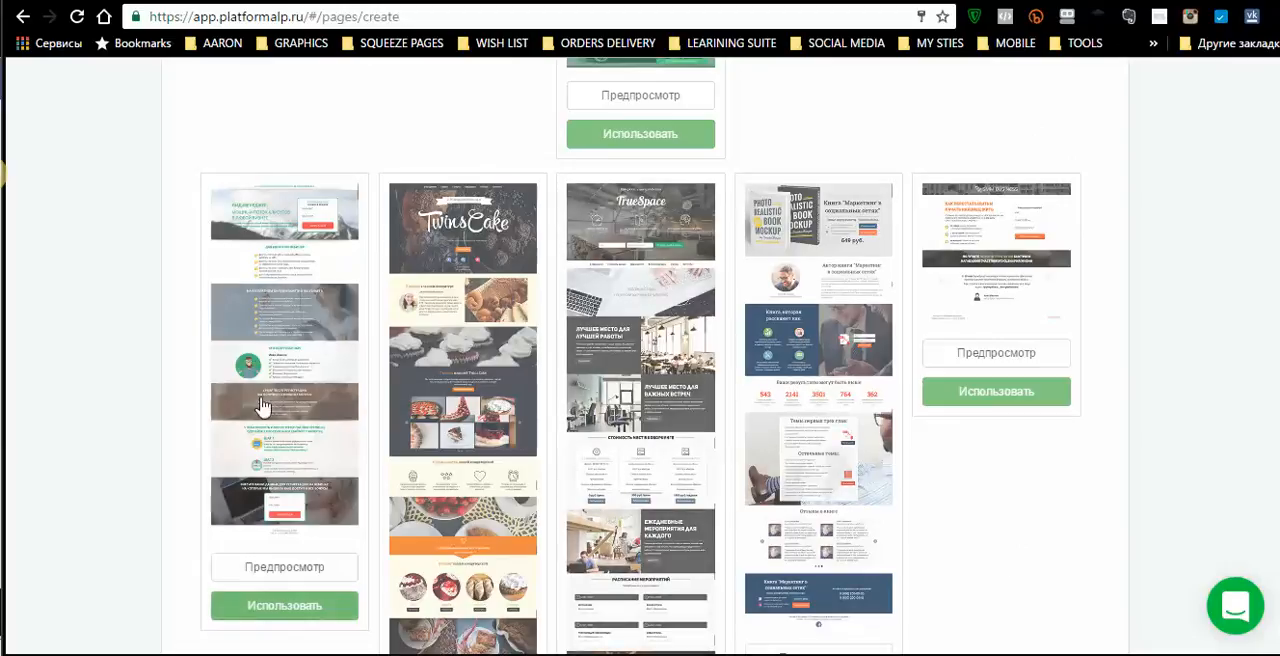
scroll(766, 316, down, 8)
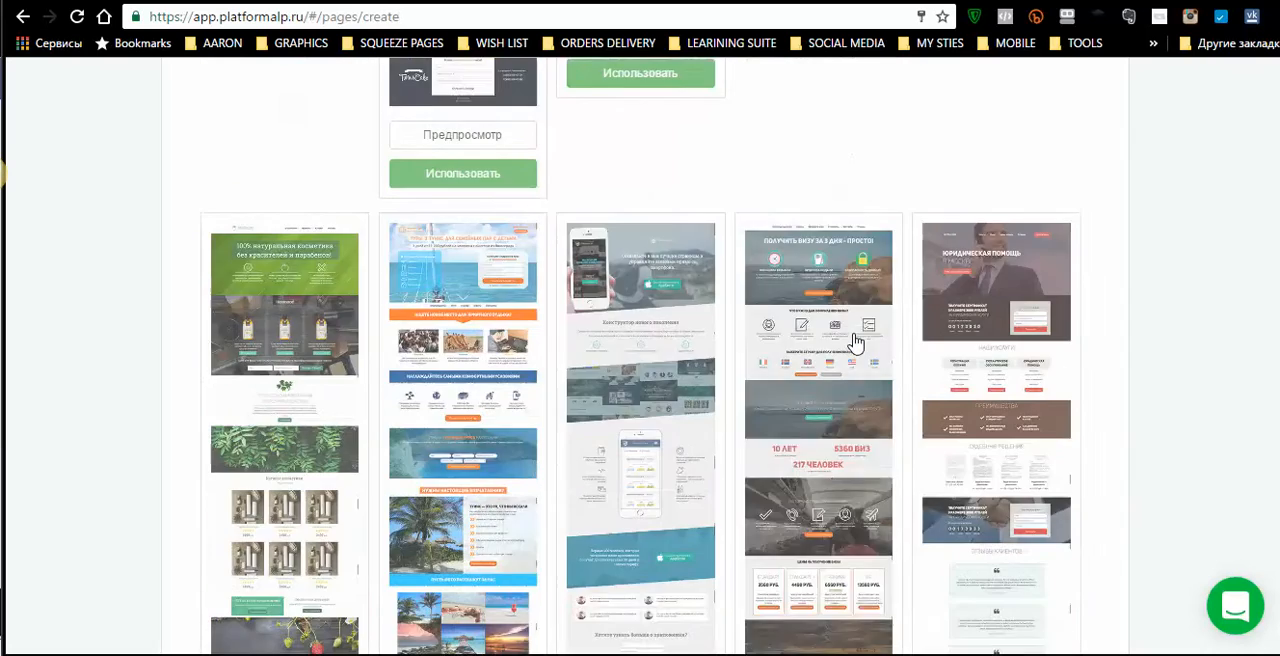
scroll(855, 343, down, 10)
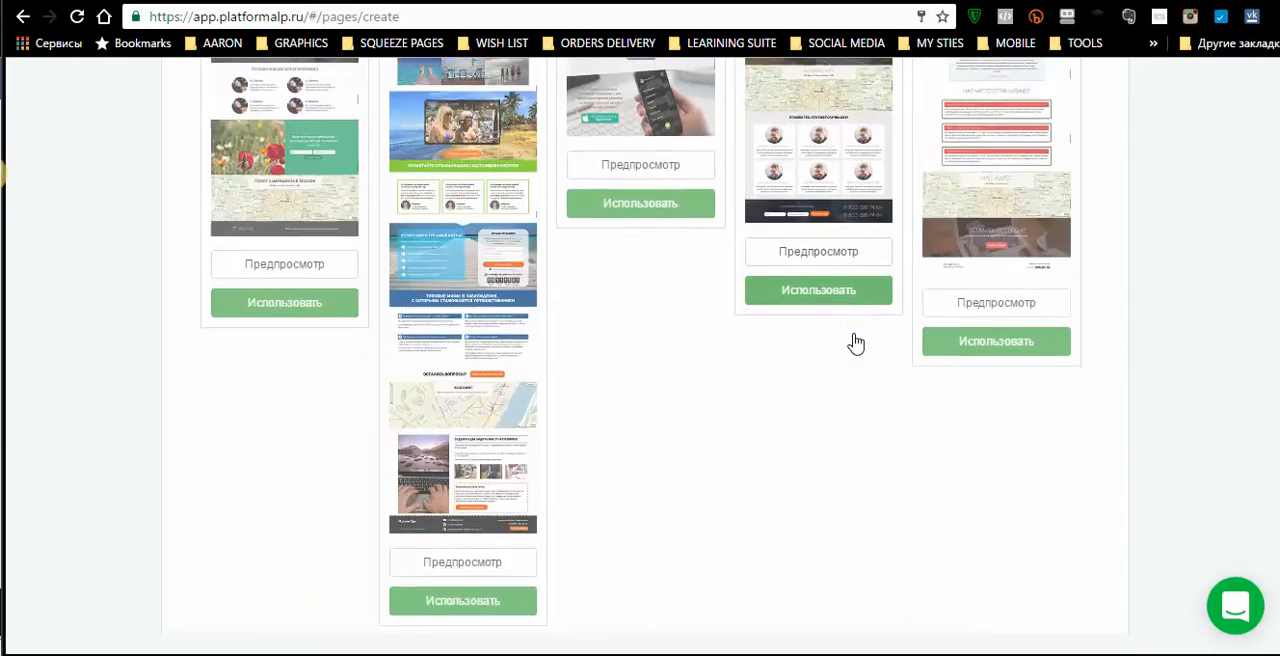
scroll(855, 343, down, 6)
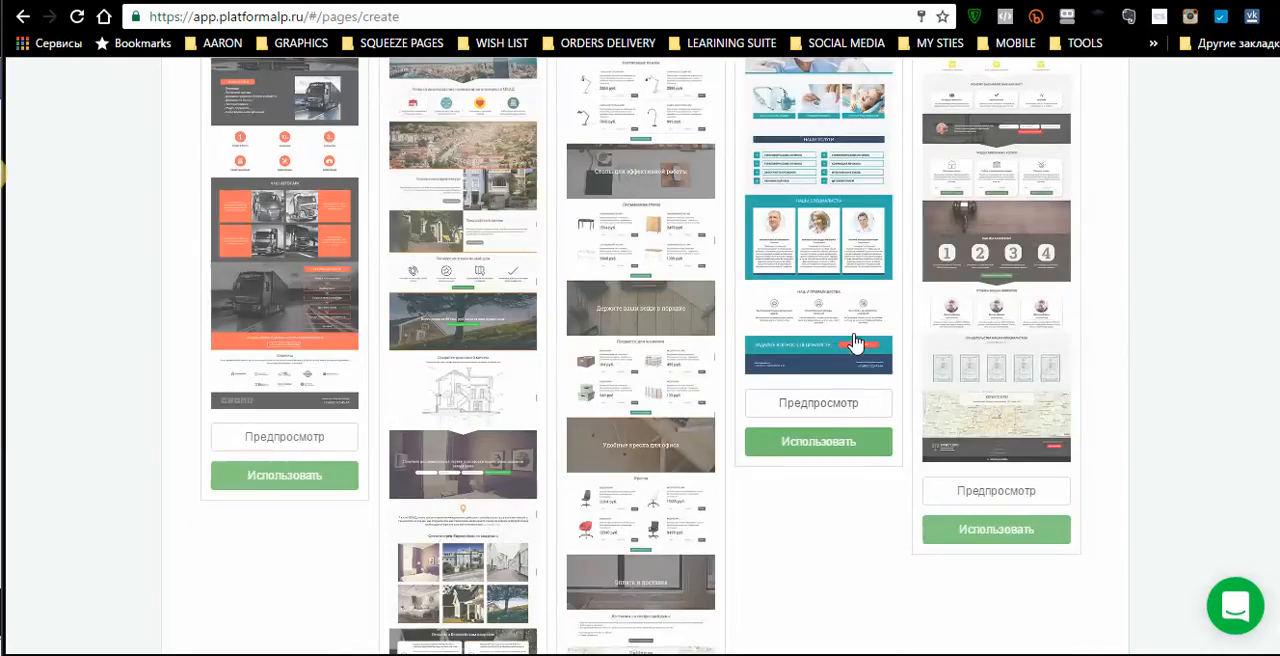
scroll(908, 473, down, 3)
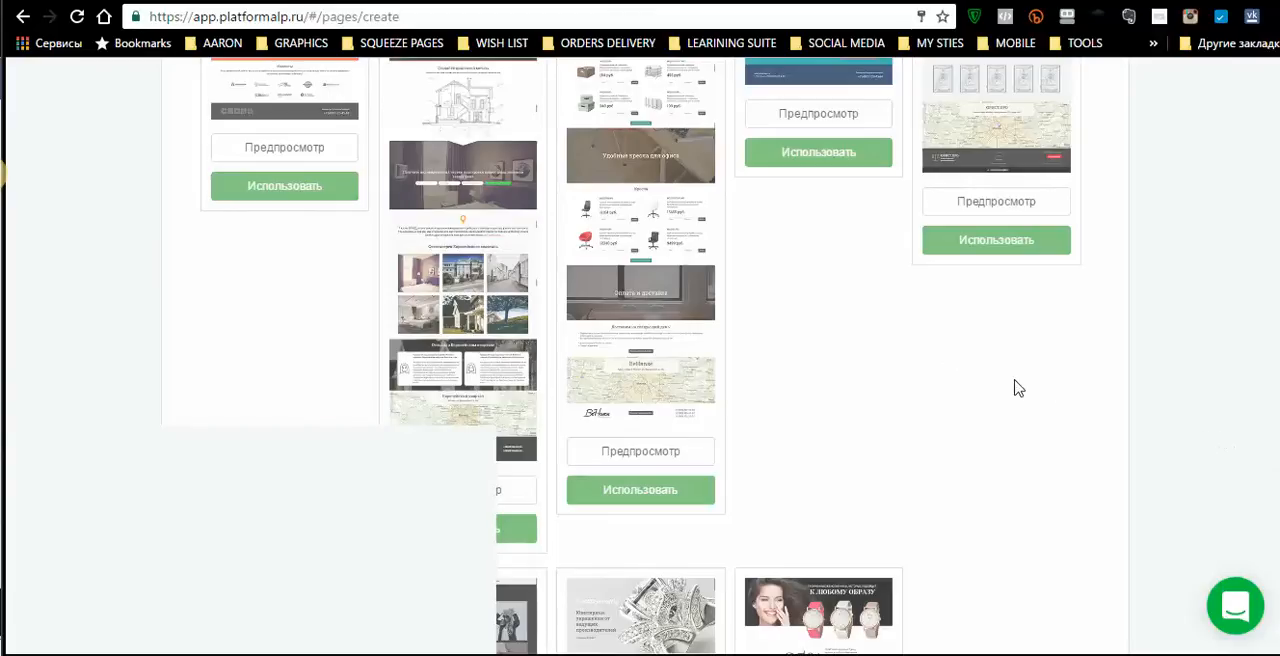
scroll(948, 355, up, 10)
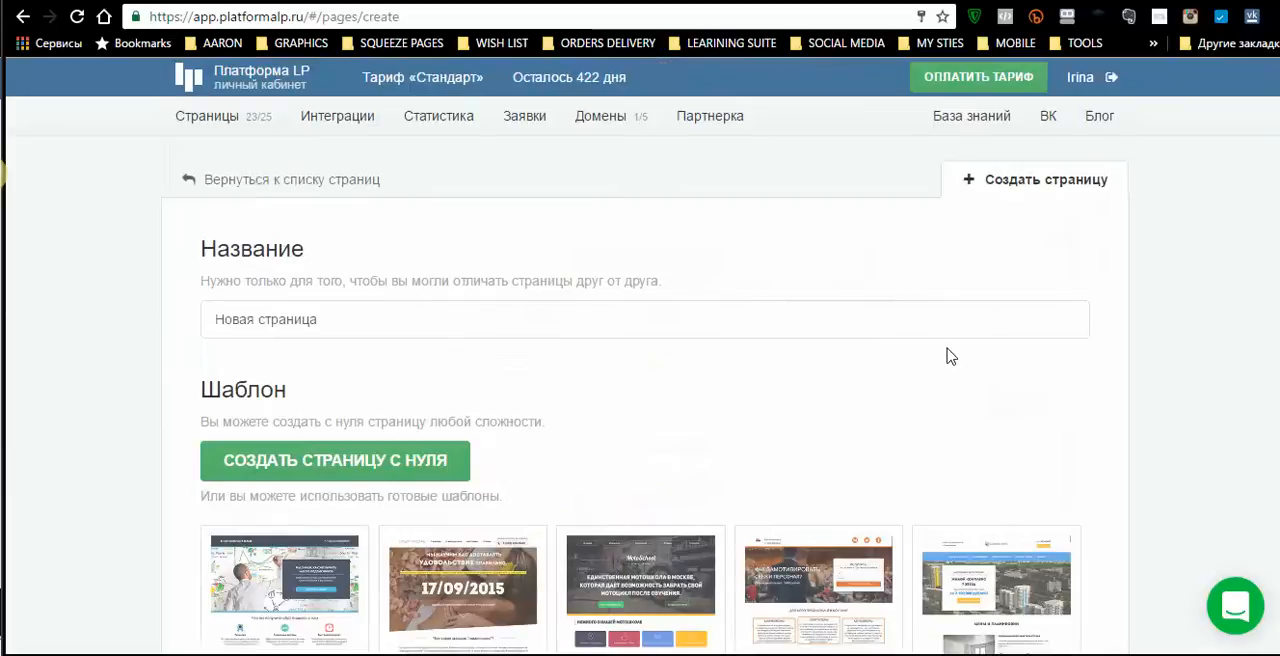
- Create a new page from the ready-made coaching template «Как замотивировать себя и персонал?»
scroll(948, 355, down, 3)
scroll(948, 355, down, 1)
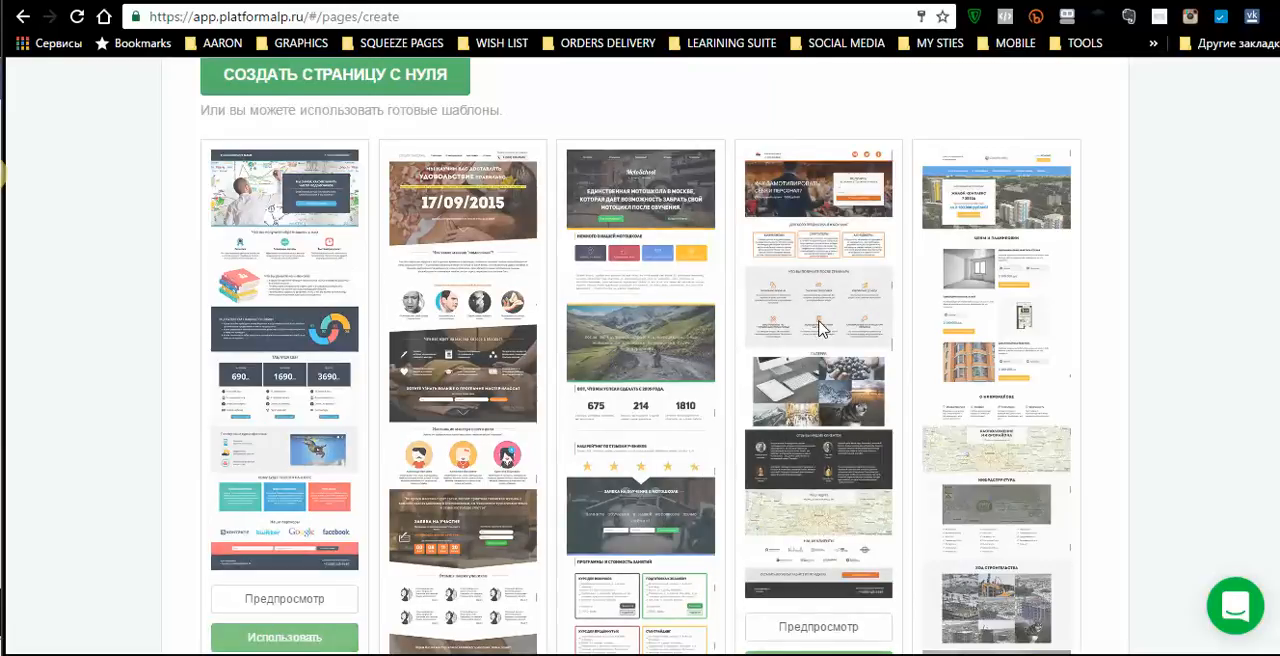
click(815, 468)
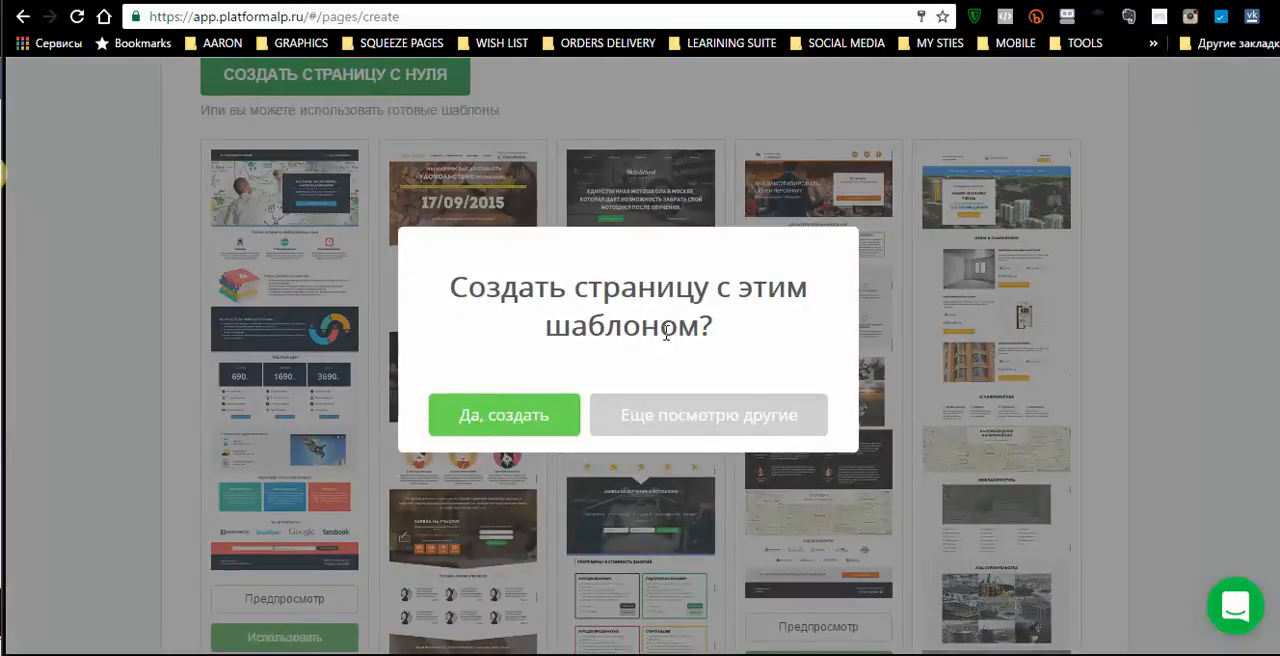
click(524, 430)
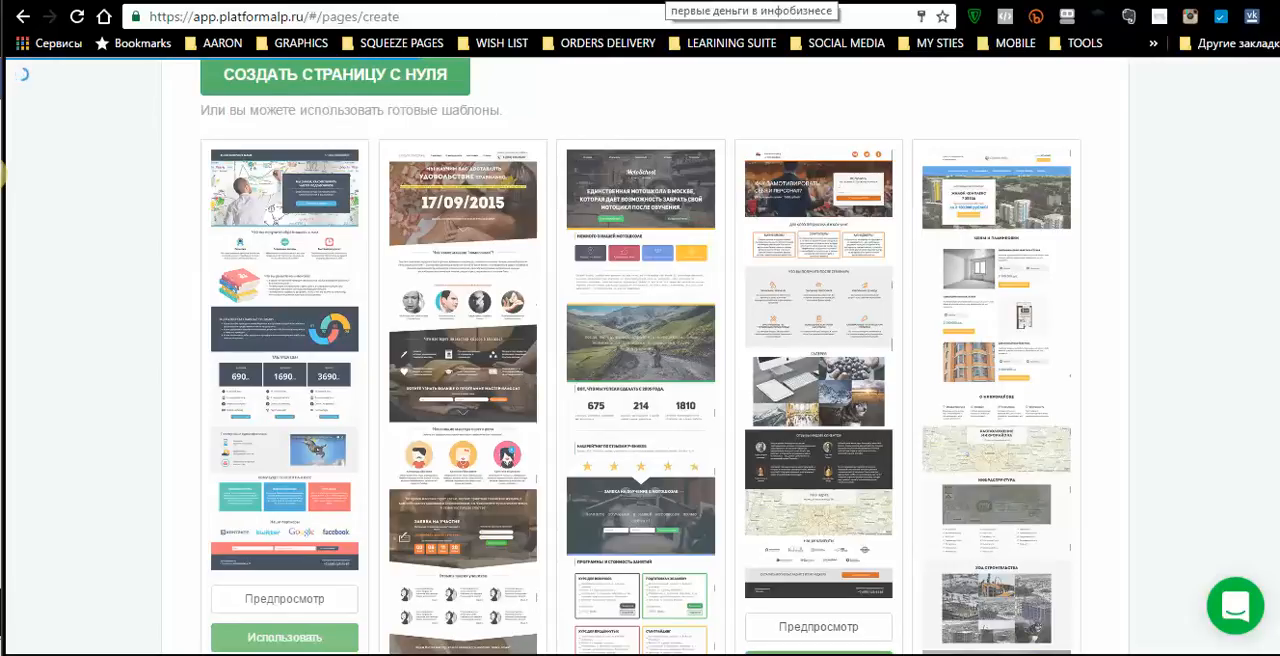
- Review the landing-page-webinar page down to its footer and the thank-you-and-confirm page as design examples
click(668, 1)
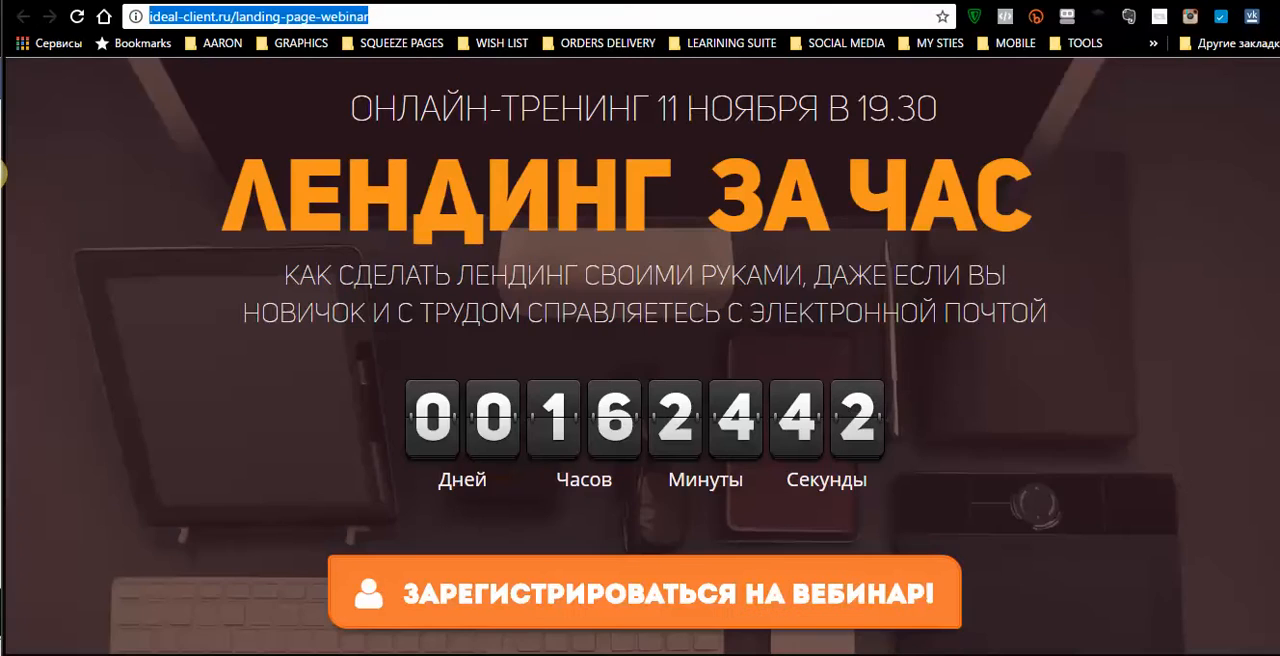
scroll(778, 238, down, 20)
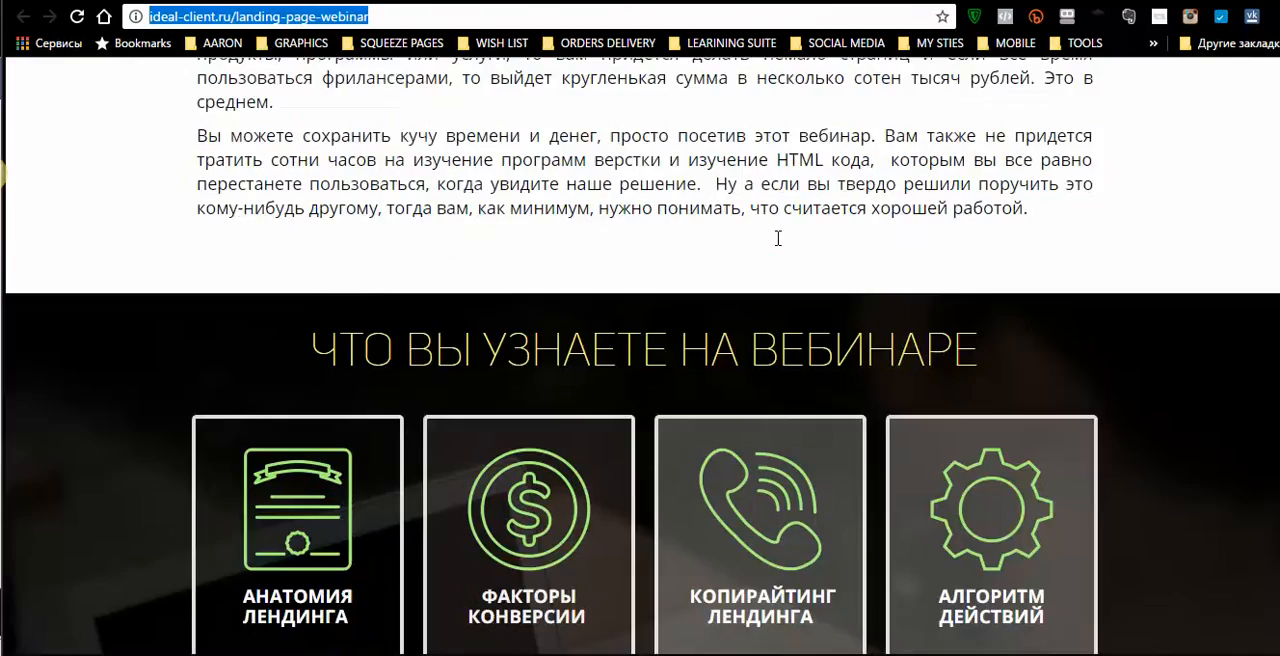
scroll(778, 238, down, 15)
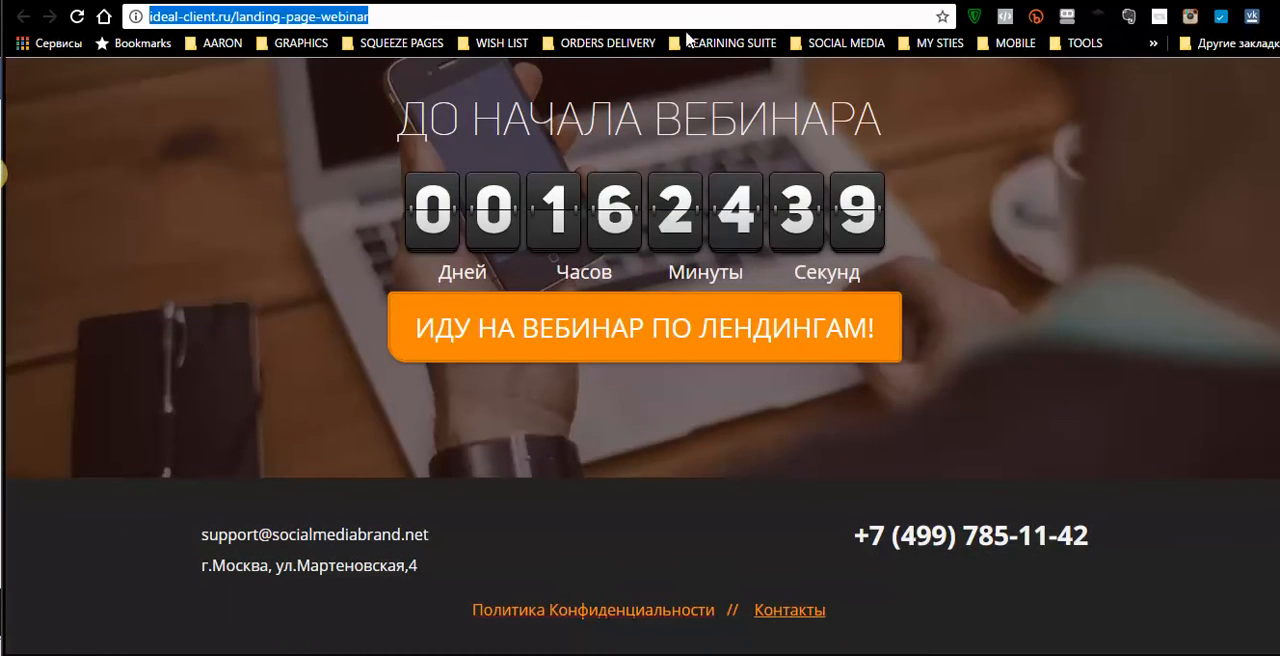
click(704, 1)
scroll(838, 307, up, 10)
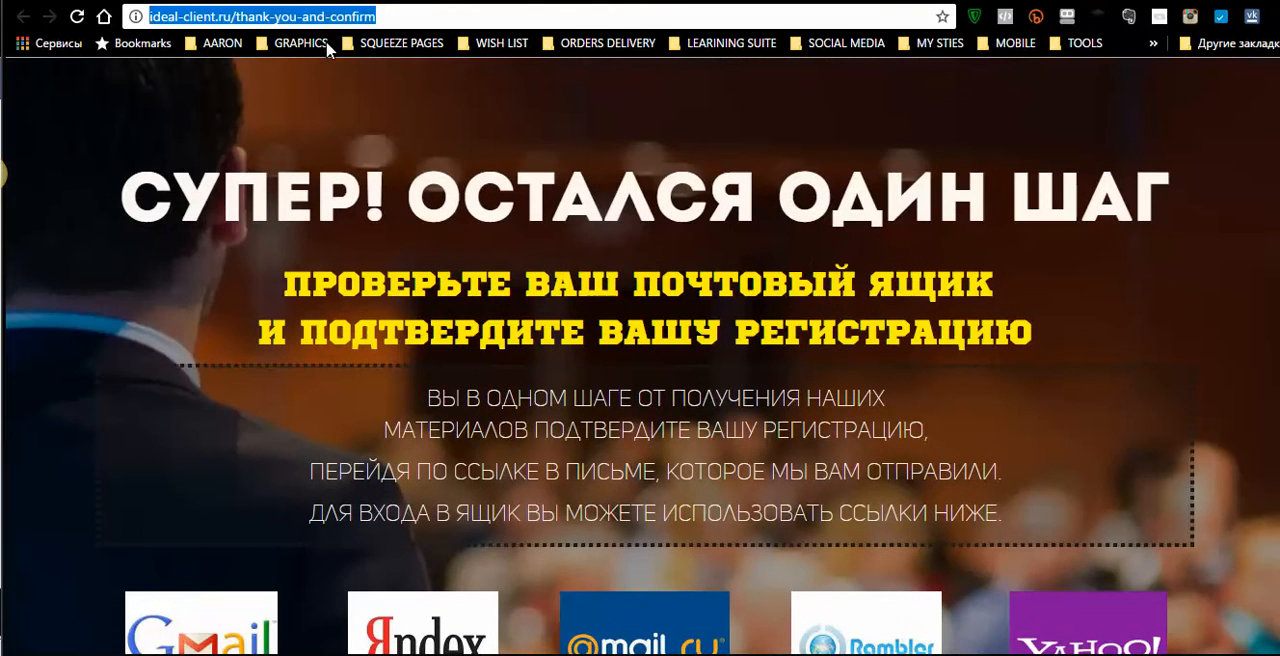
- Return to the new page's editor and look through the coaching template down to the section types below its footer
click(404, 1)
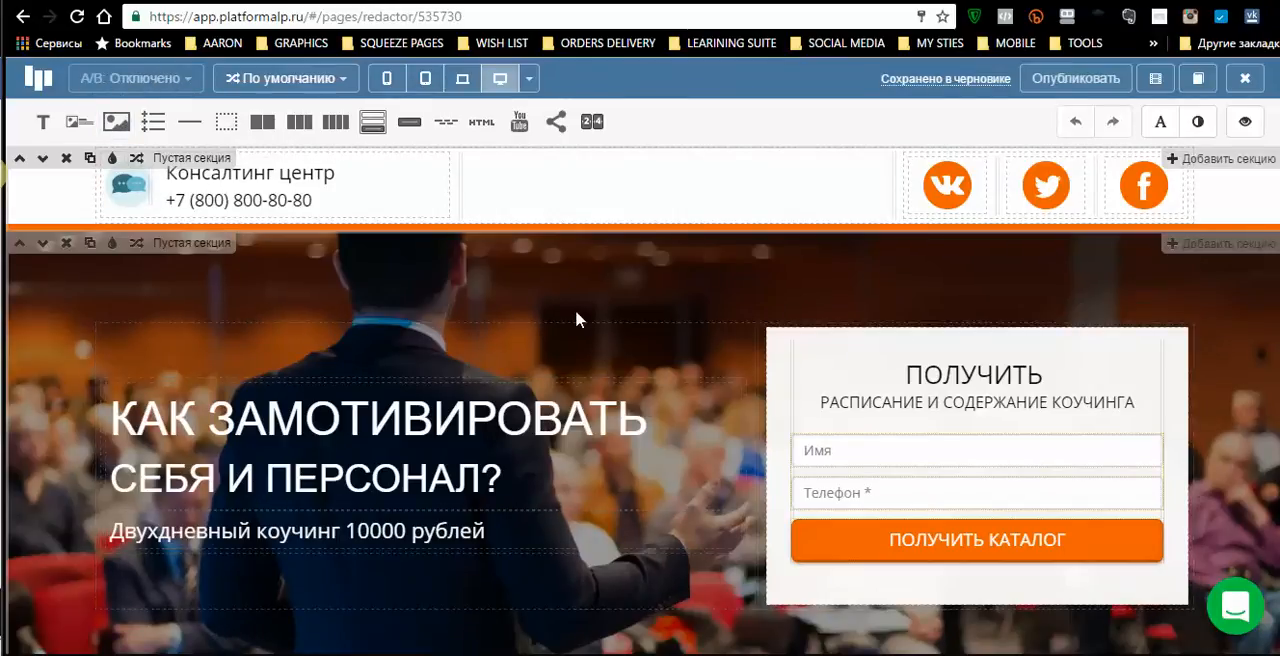
scroll(577, 318, down, 3)
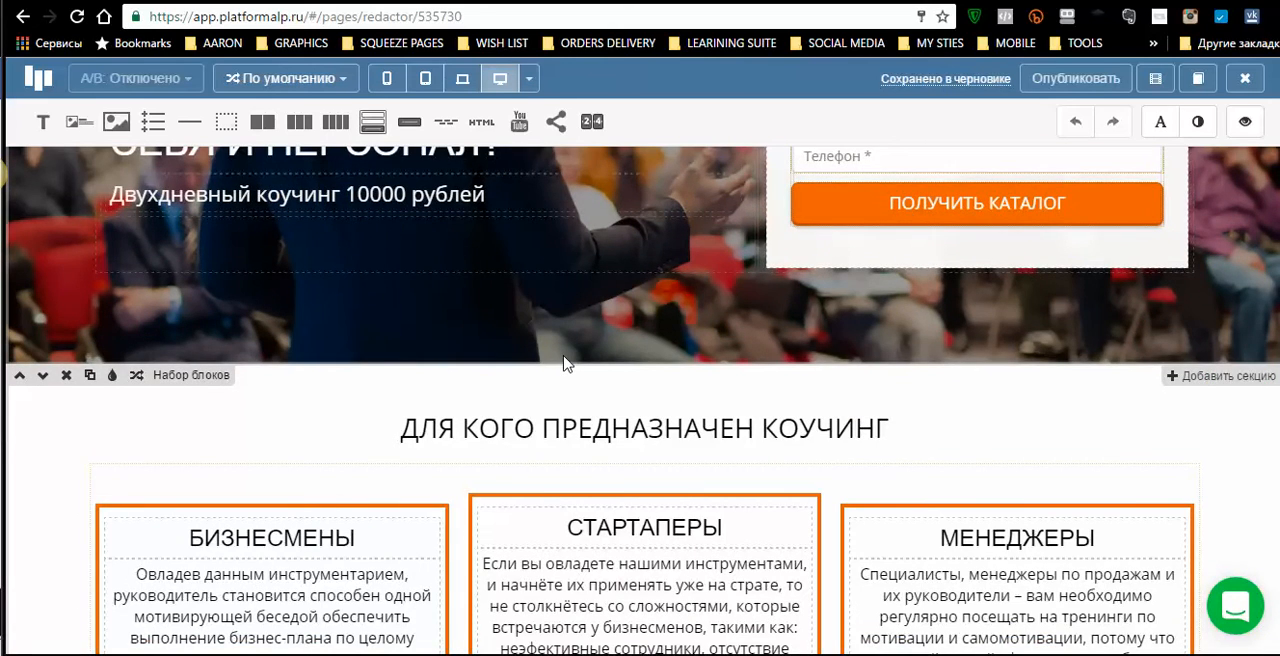
scroll(565, 363, down, 15)
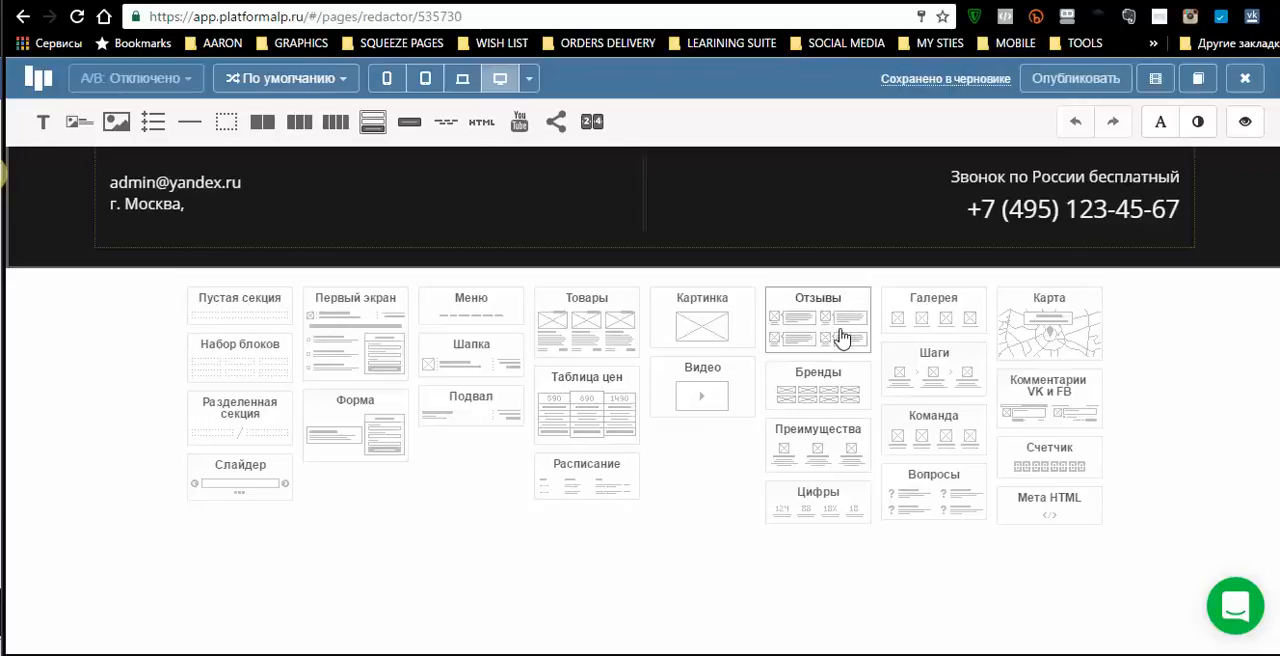
- Open the «Вопросы» section type and look through its ready-made layout variants
click(938, 505)
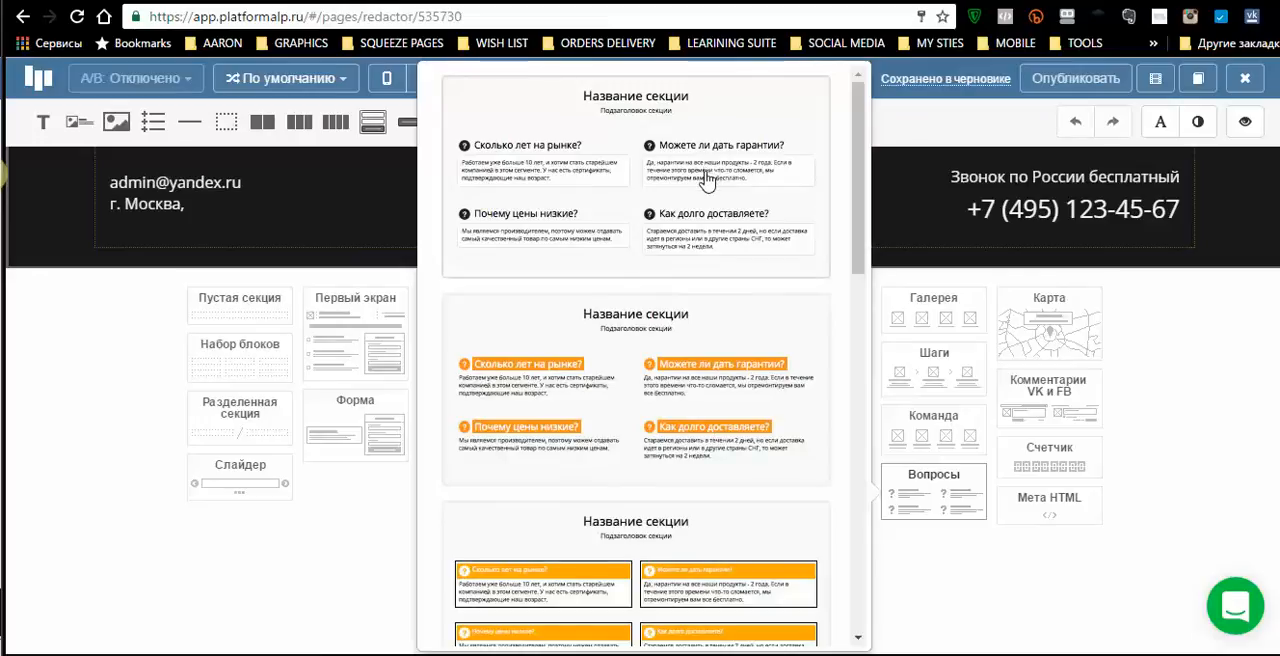
scroll(708, 556, down, 4)
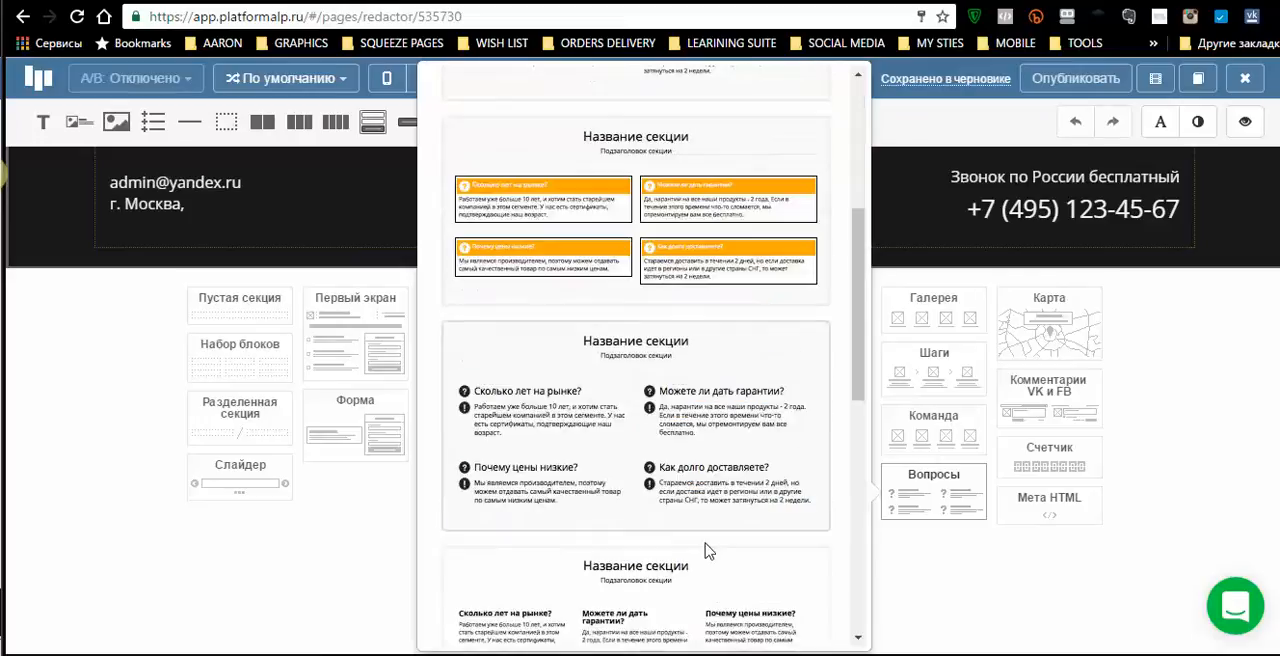
scroll(705, 550, down, 7)
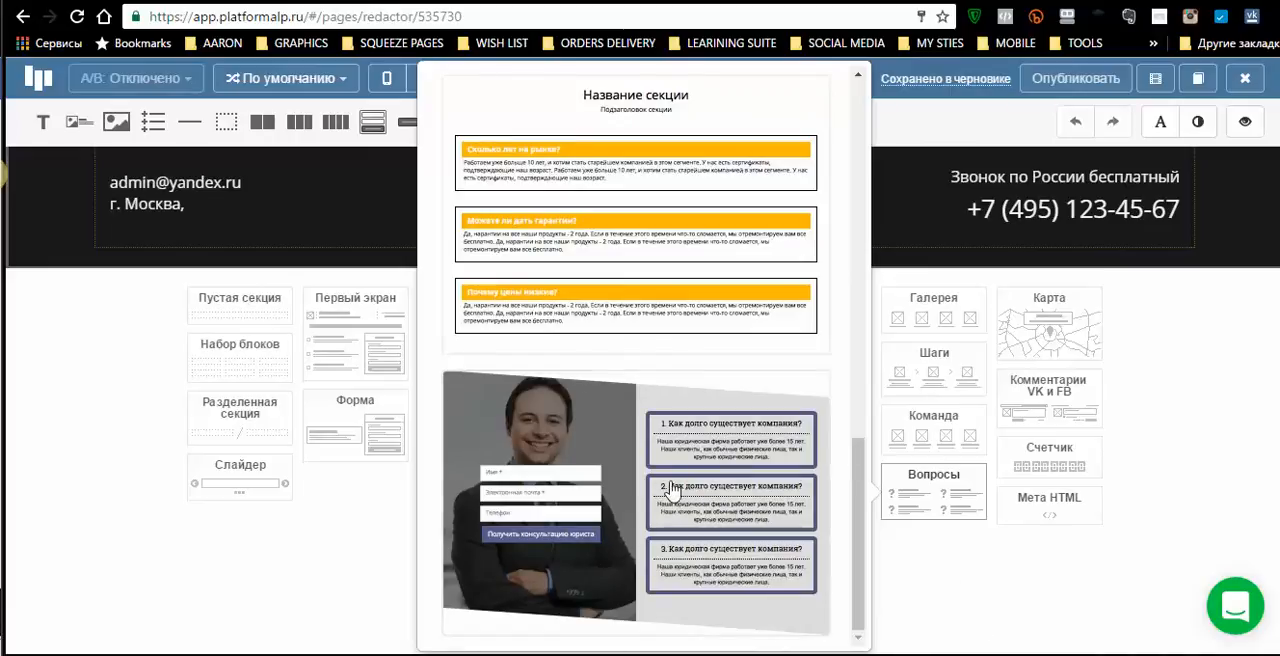
- Delete the «Наши клиенты» brands section located below the map
scroll(973, 412, up, 6)
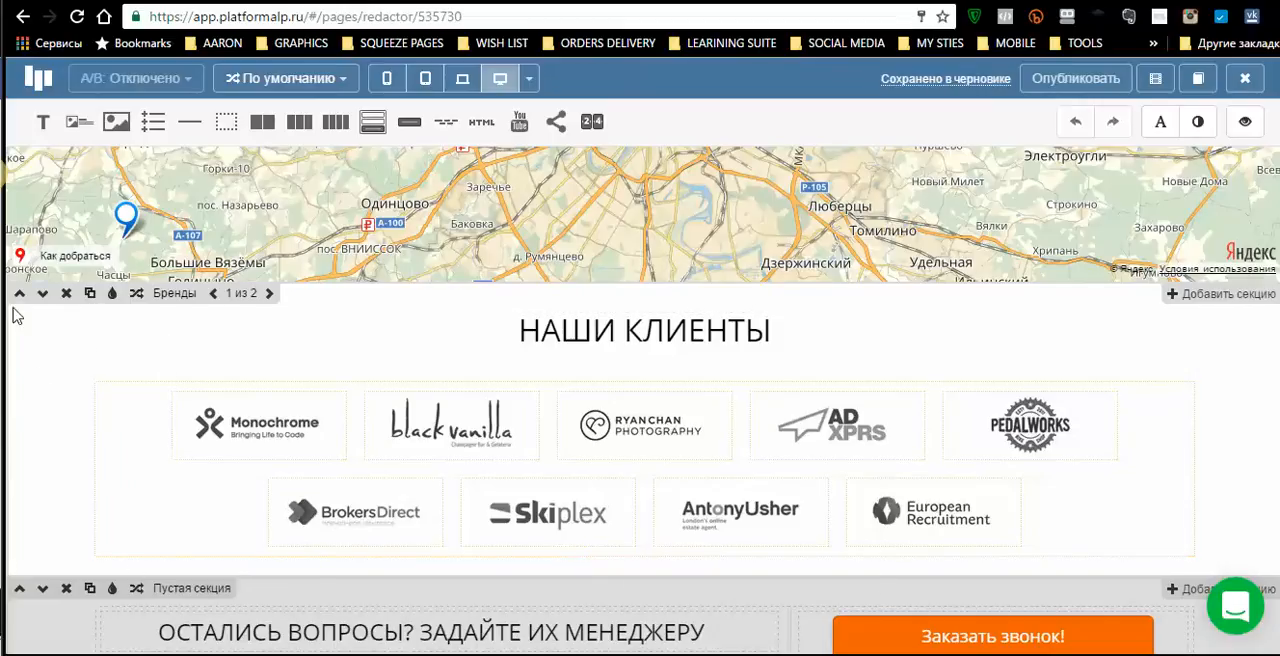
click(66, 294)
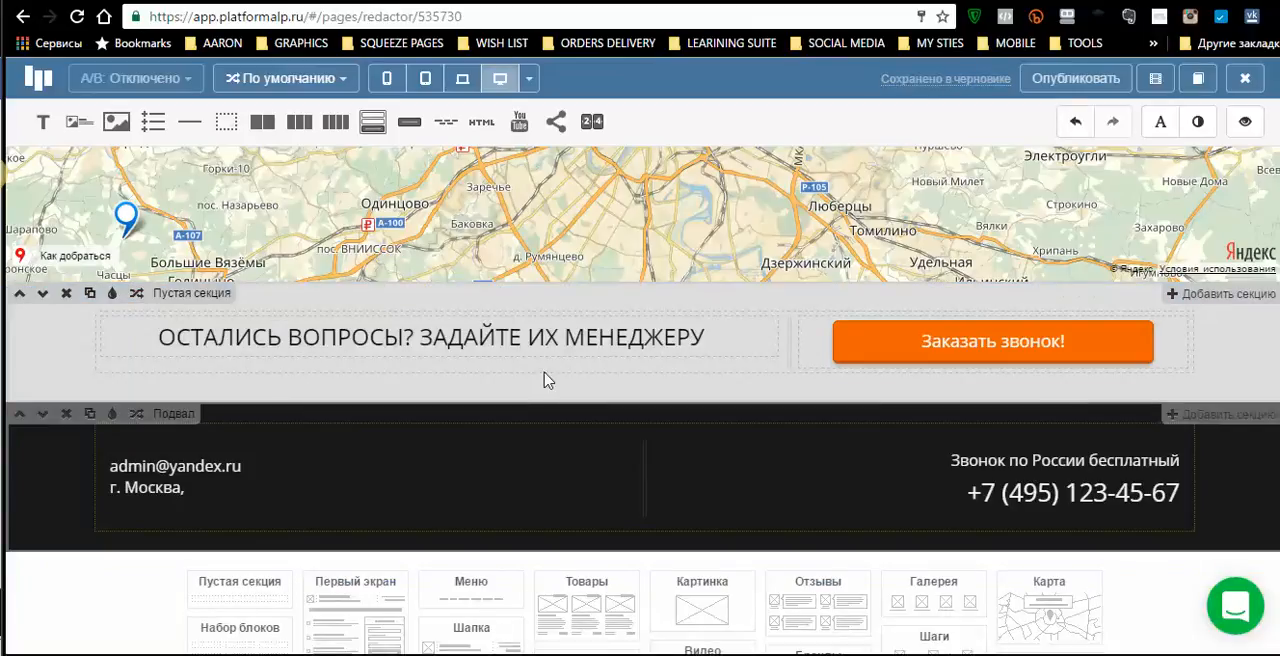
click(67, 294)
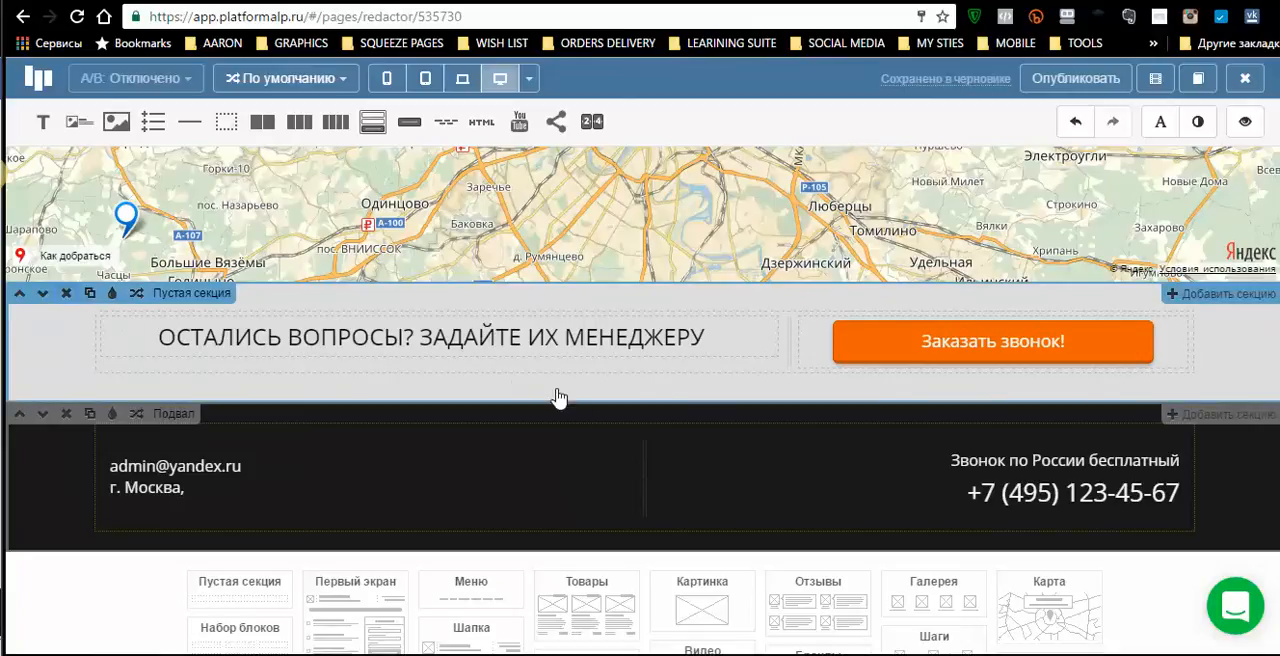
- Examine the template's map, client reviews, gallery and benefits sections, ending at the «Галерея» section
scroll(546, 347, up, 4)
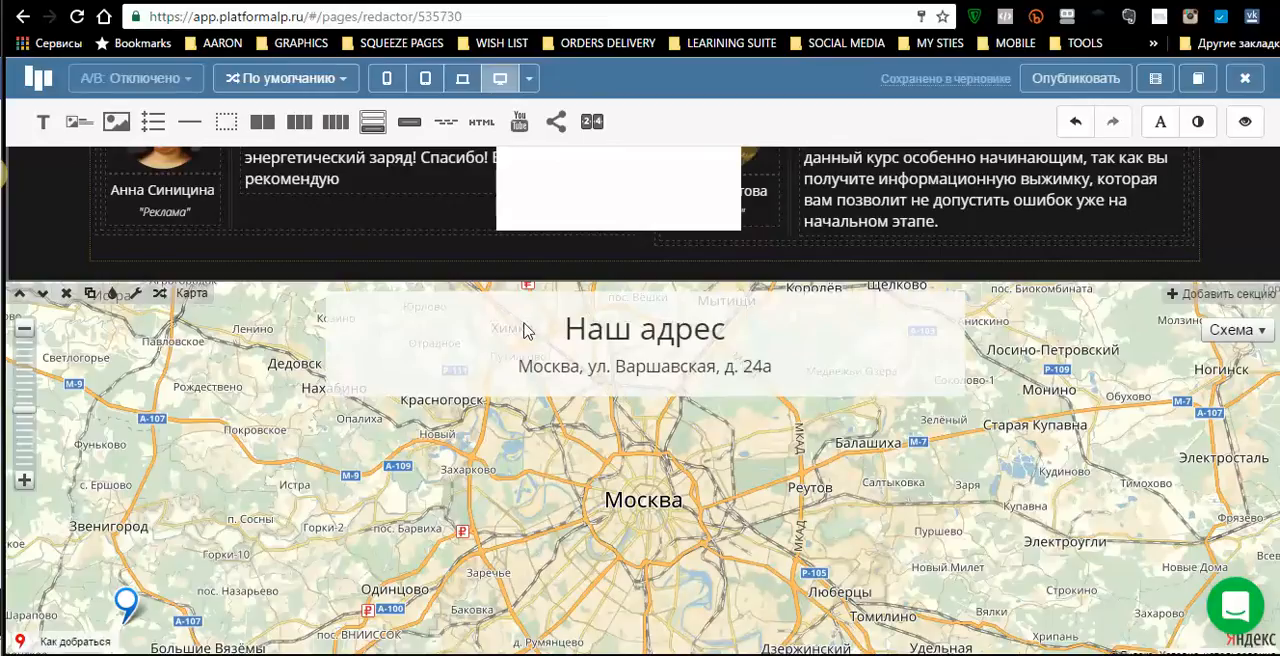
scroll(524, 331, up, 1)
scroll(524, 321, down, 1)
scroll(524, 321, up, 1)
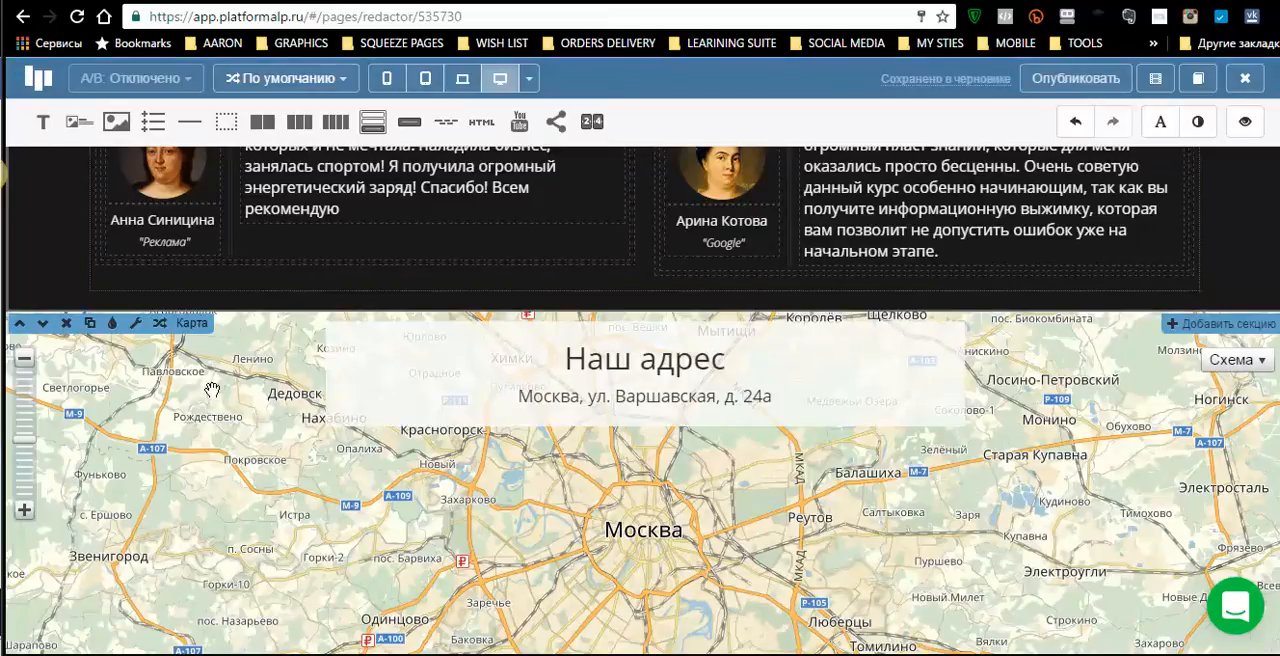
scroll(212, 390, up, 4)
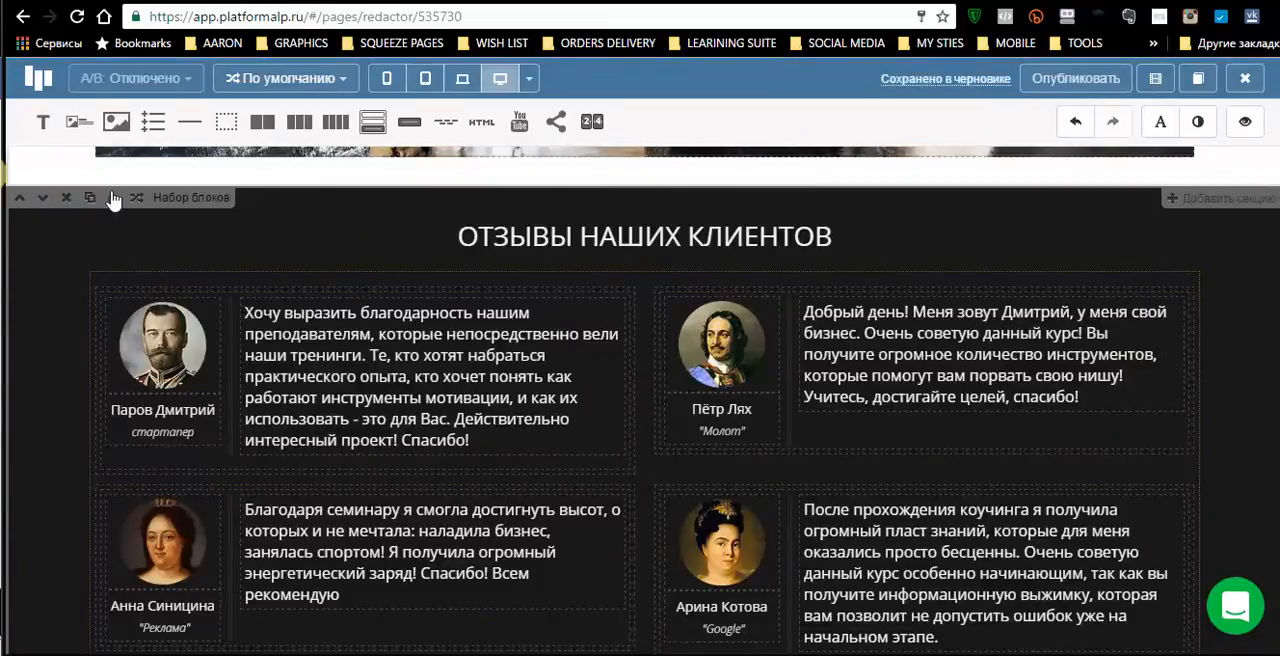
scroll(380, 283, up, 5)
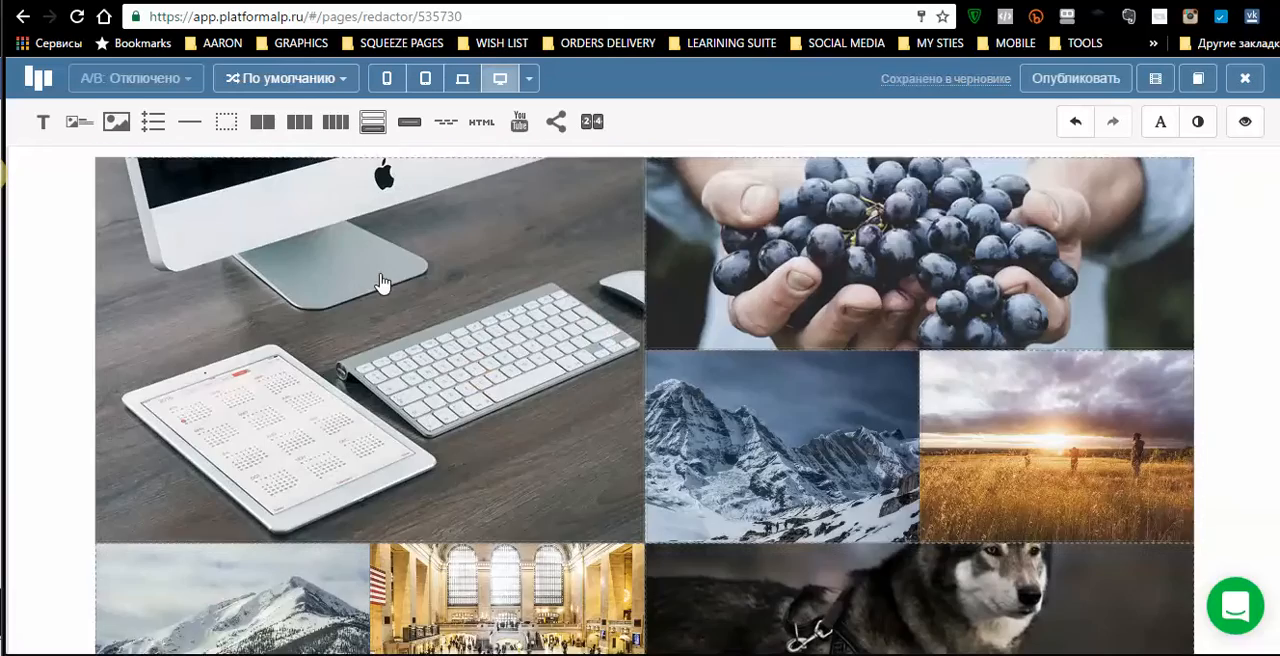
scroll(290, 283, up, 5)
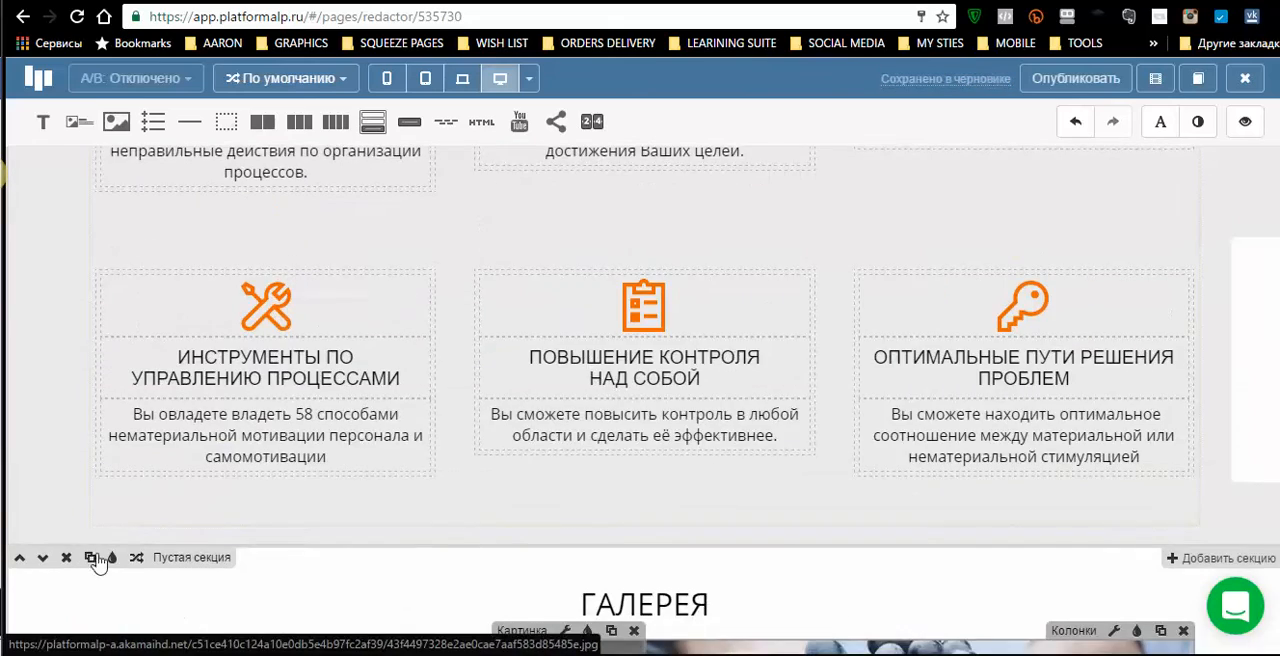
scroll(72, 573, up, 2)
scroll(158, 550, down, 3)
scroll(155, 548, down, 1)
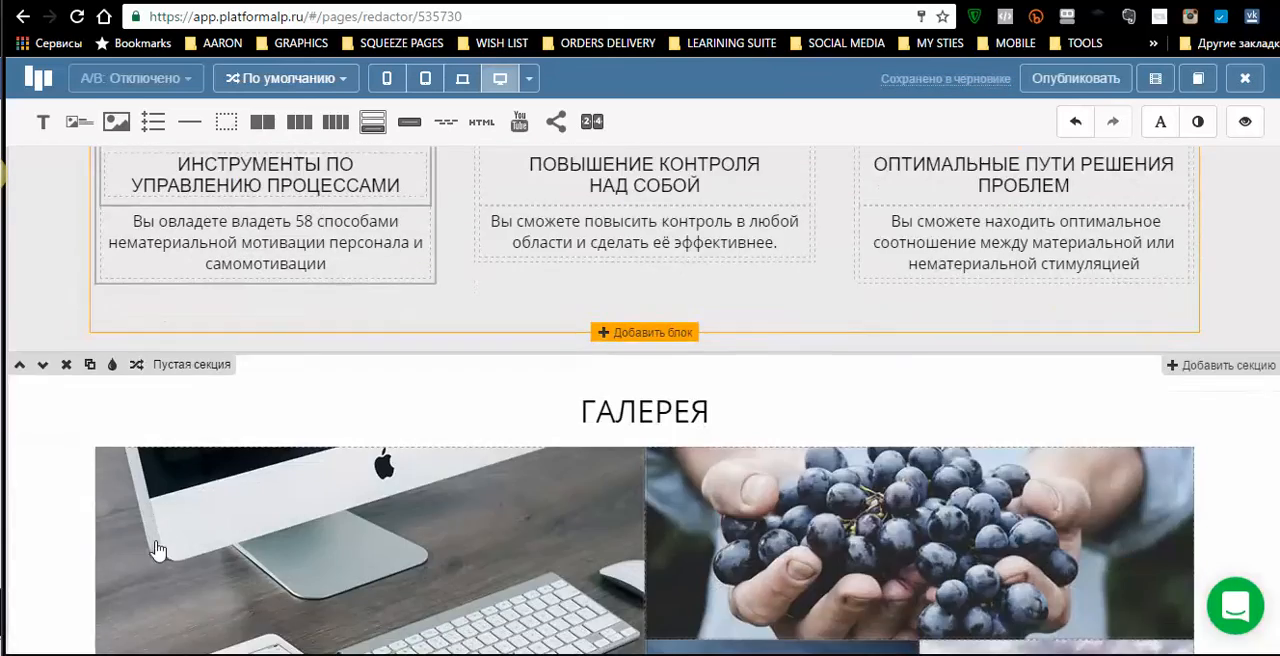
- Delete the «Галерея» section and the «Наш адрес» map section above the footer
click(66, 367)
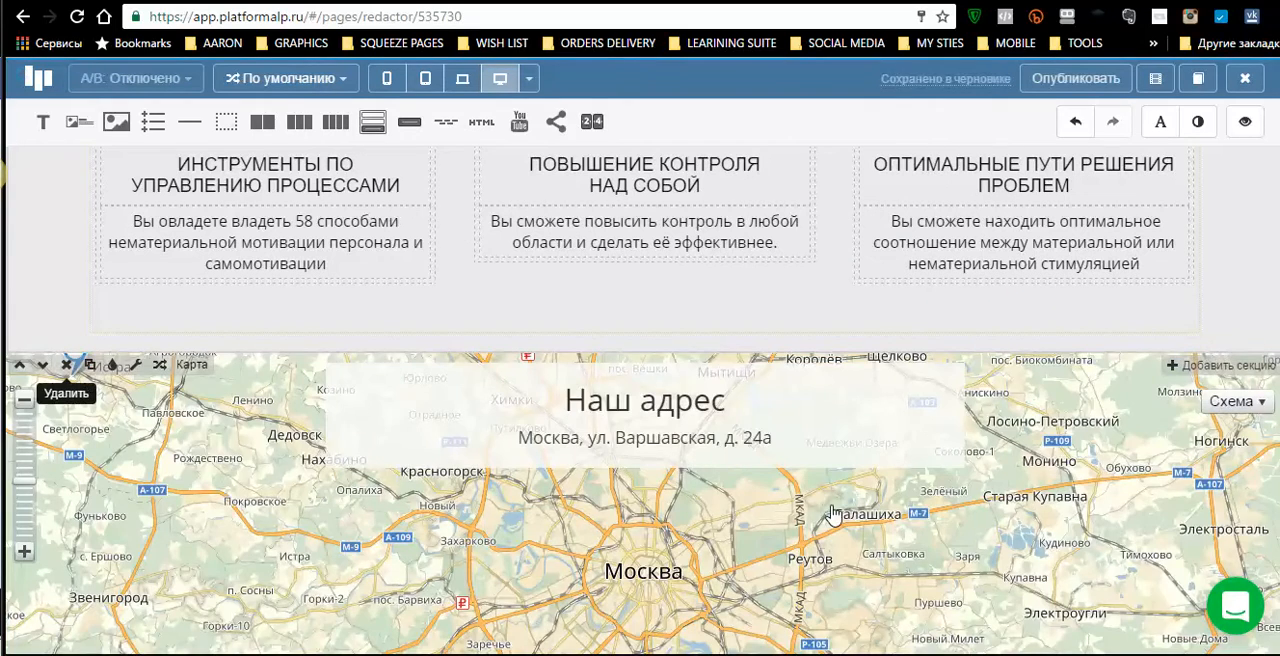
scroll(830, 503, down, 3)
scroll(830, 503, up, 2)
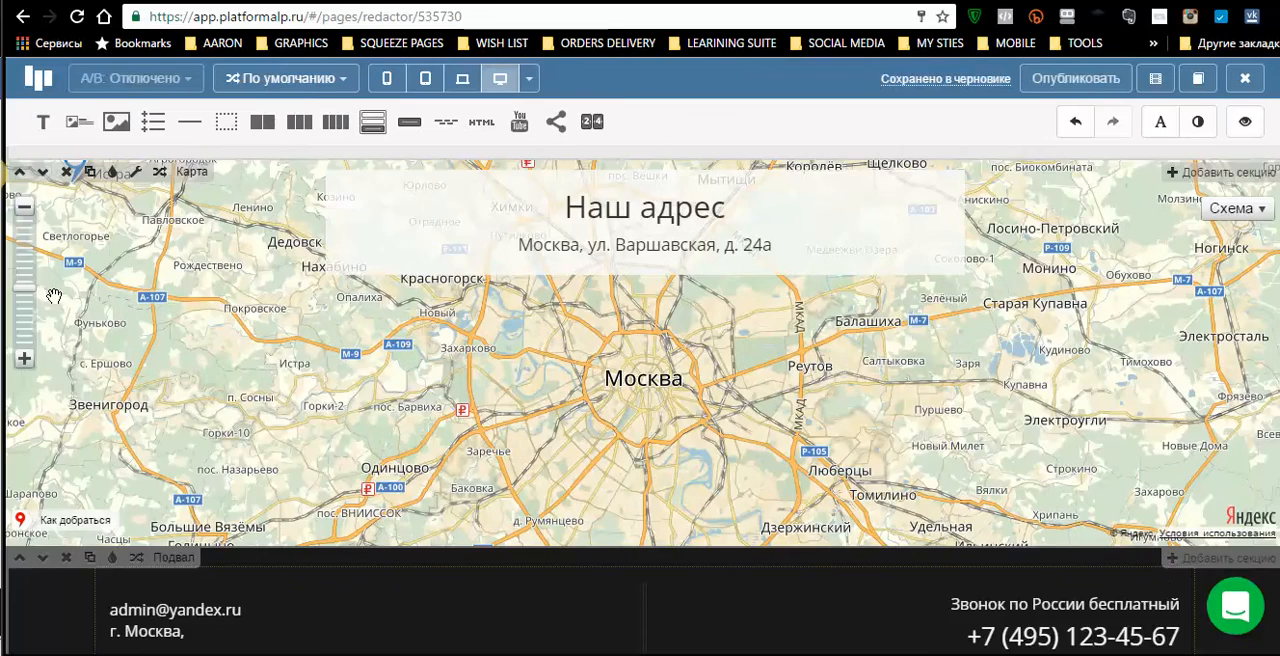
scroll(137, 413, up, 3)
click(66, 461)
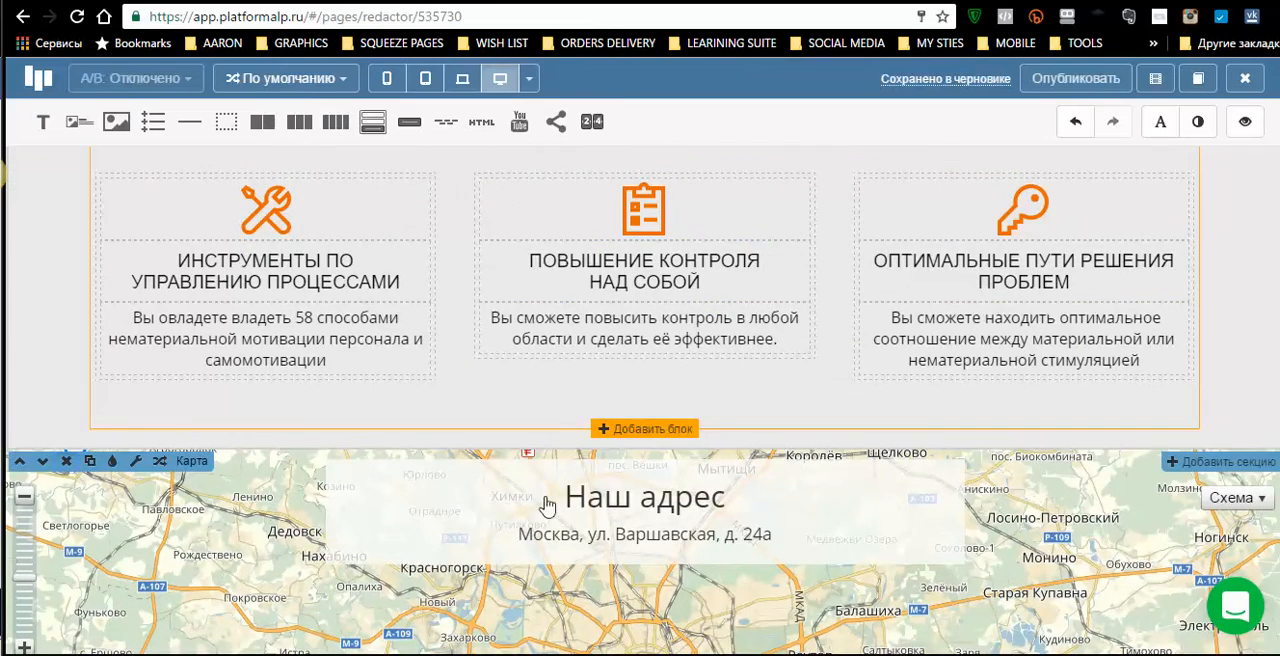
- Delete the «Для кого предназначен коучинг» section and the «Консалтинг центр» header section with the social network icons
scroll(748, 349, up, 5)
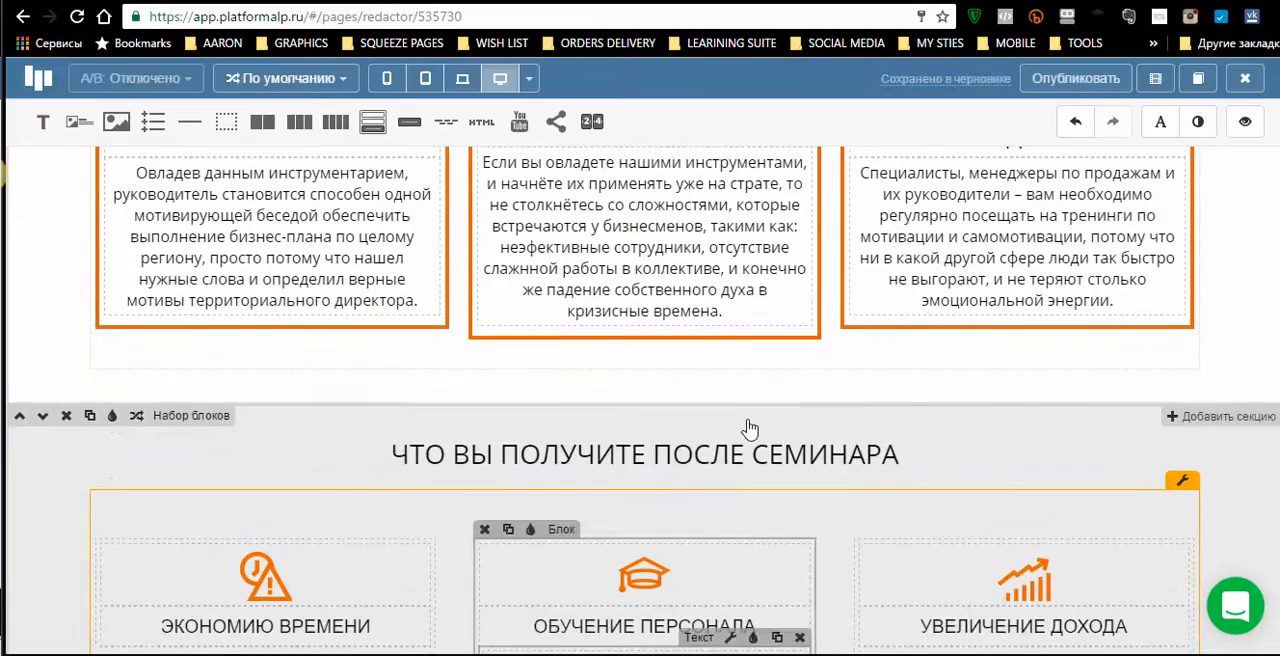
scroll(790, 512, down, 5)
scroll(790, 512, up, 10)
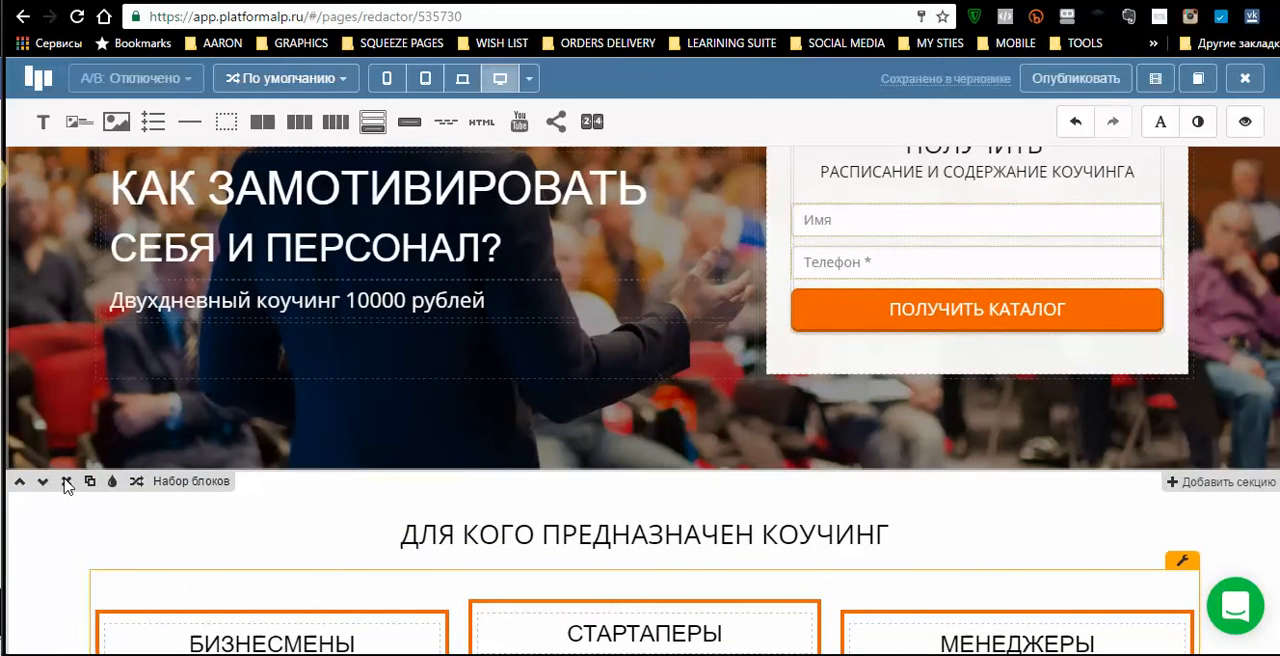
click(66, 483)
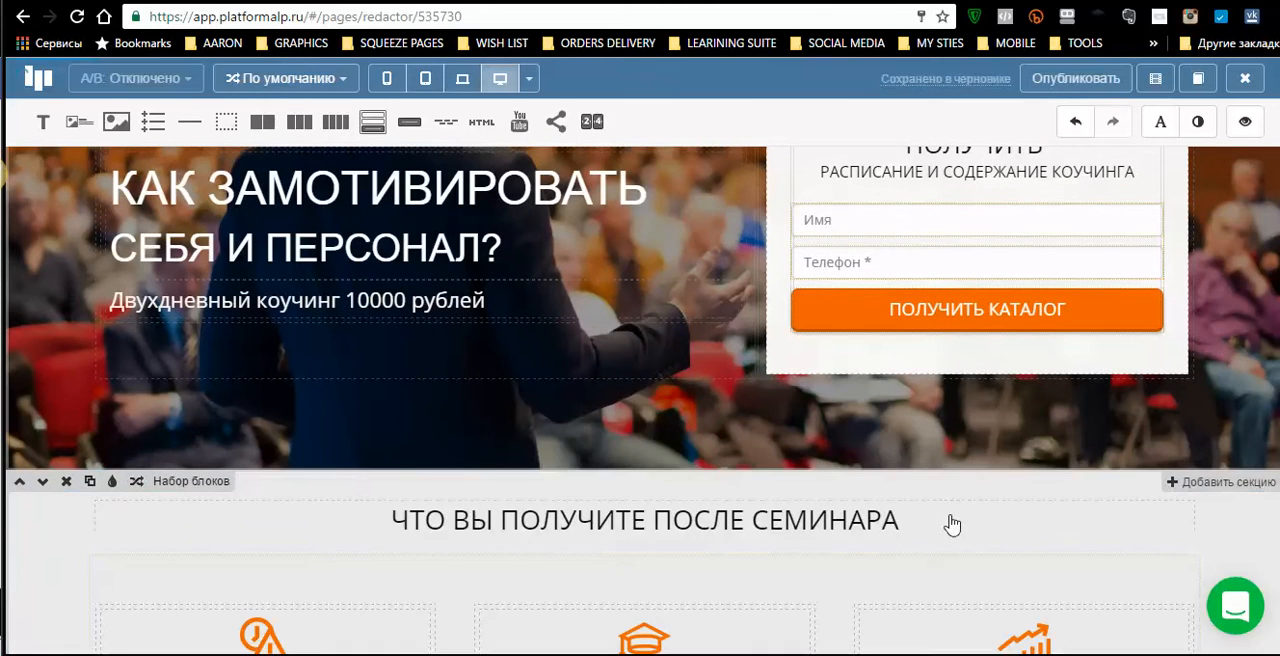
scroll(952, 525, up, 3)
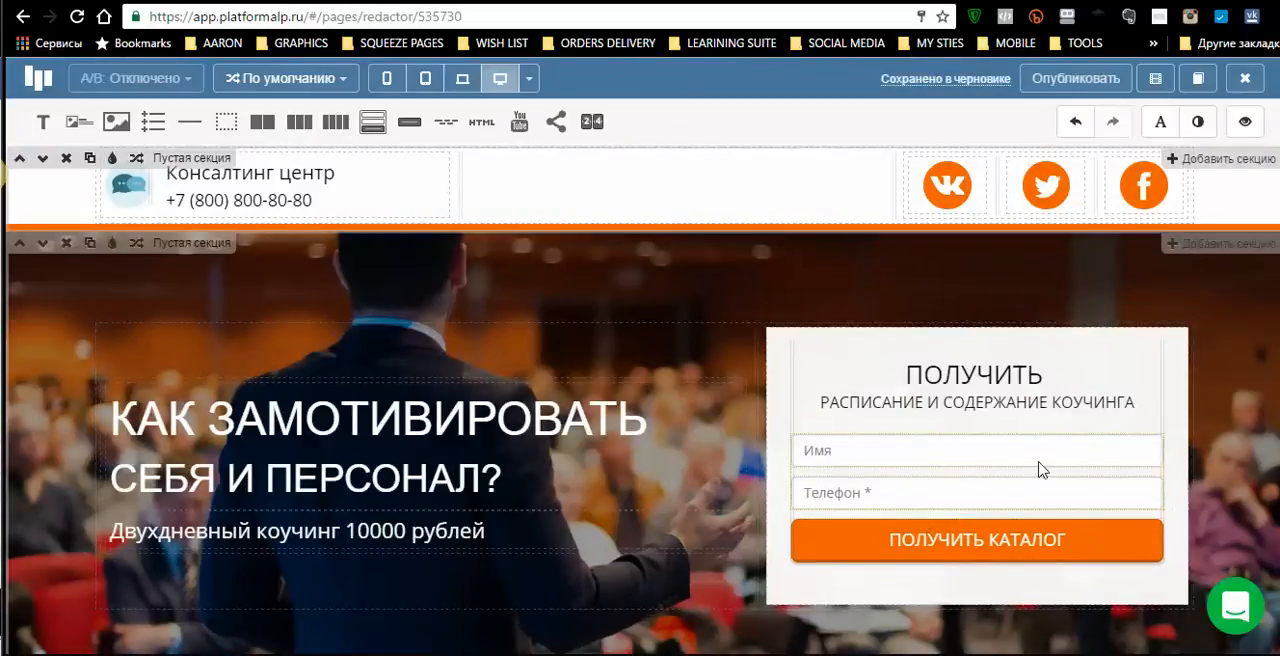
click(67, 160)
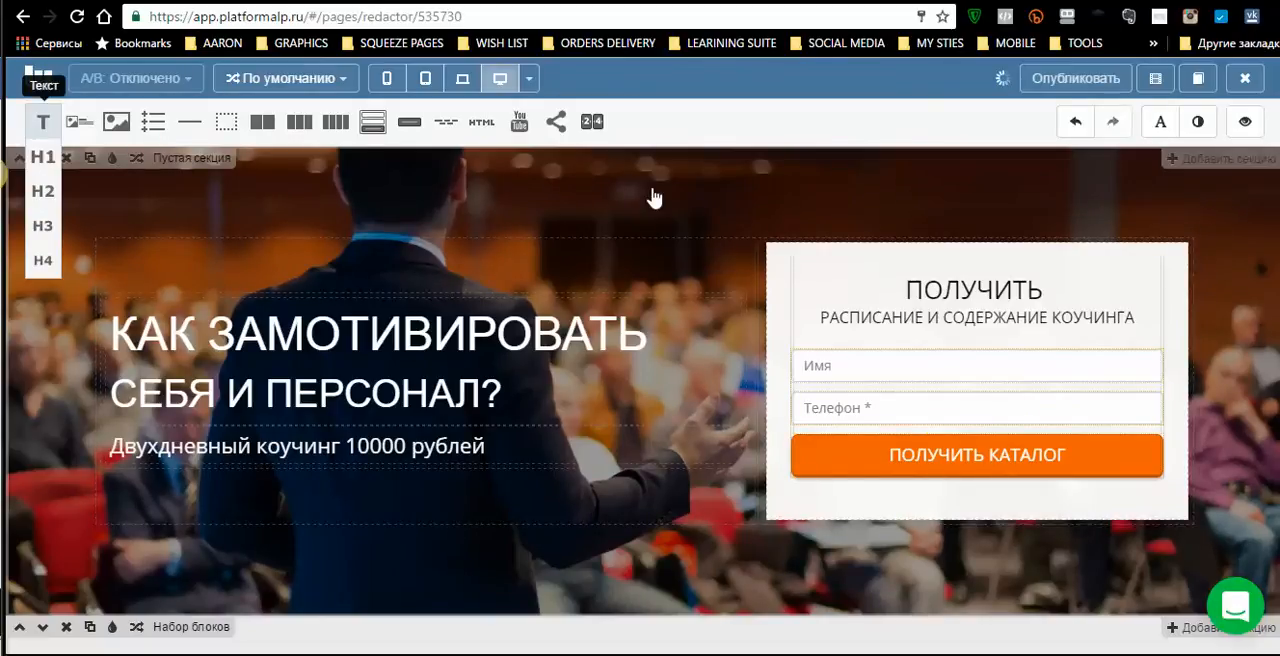
- Add a text element across the first screen above the headline and form, and replace its placeholder with "this is test"
drag(659, 190, 660, 192)
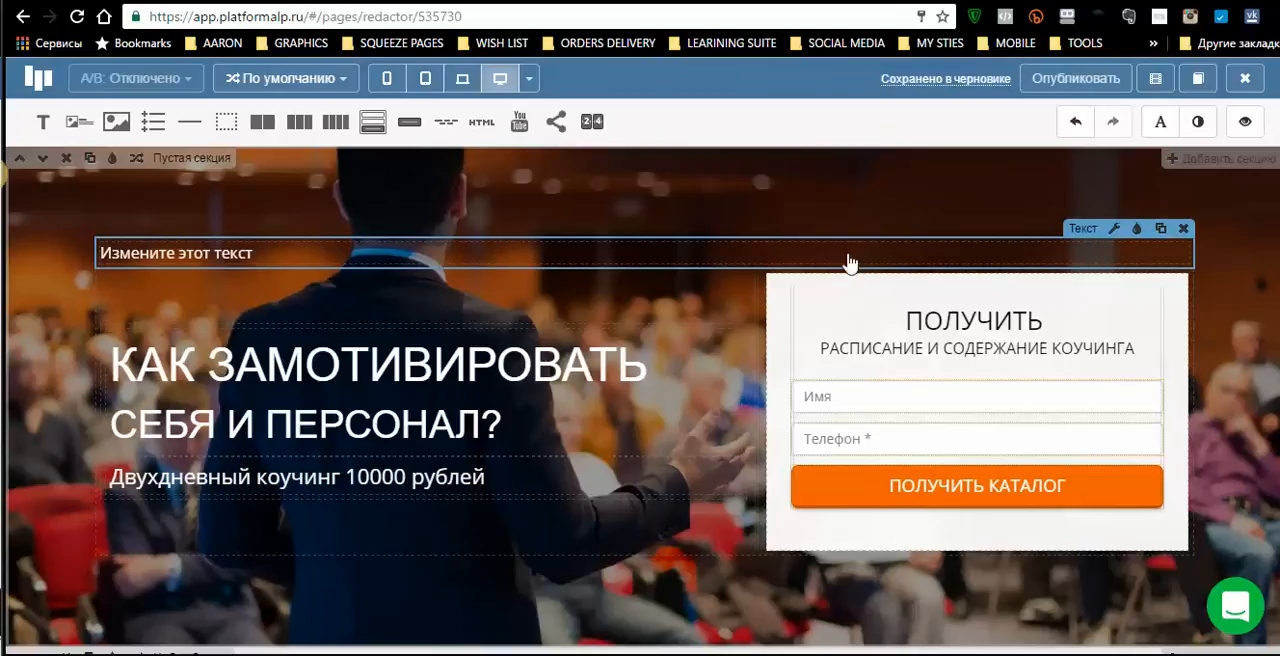
click(248, 252)
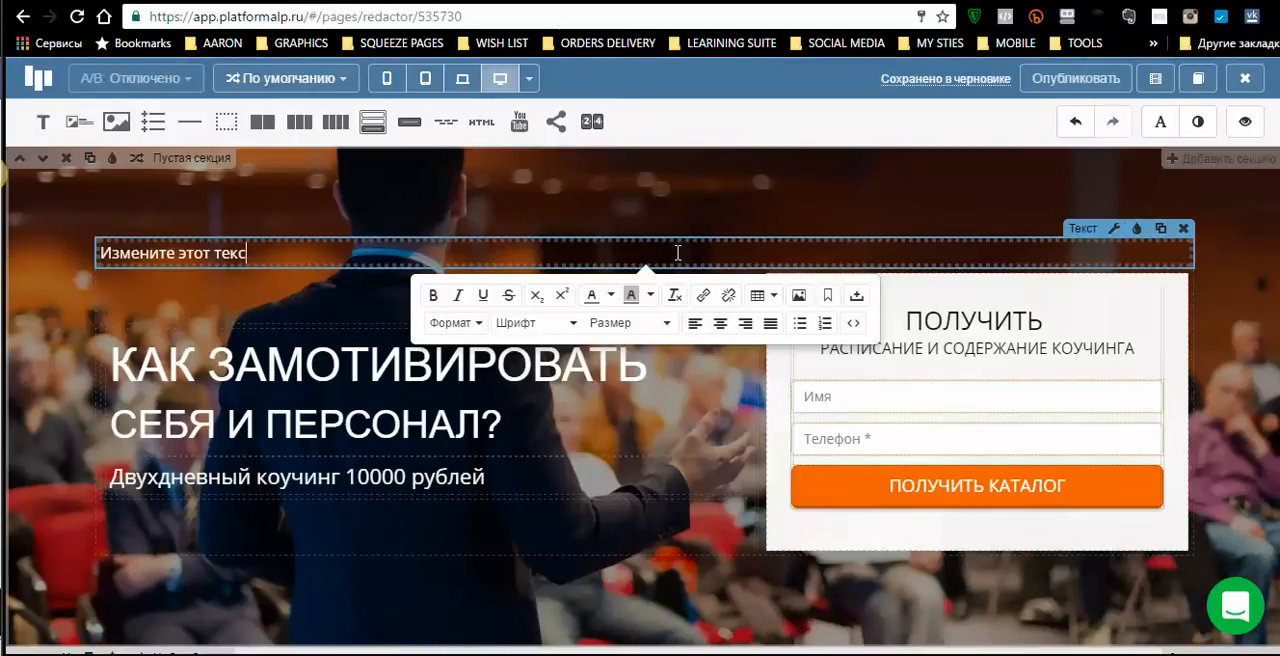
key(BackSpace)
key(BackSpace)
key(BackSpace)
key(BackSpace)
key(BackSpace)
key(BackSpace)
key(BackSpace)
key(BackSpace)
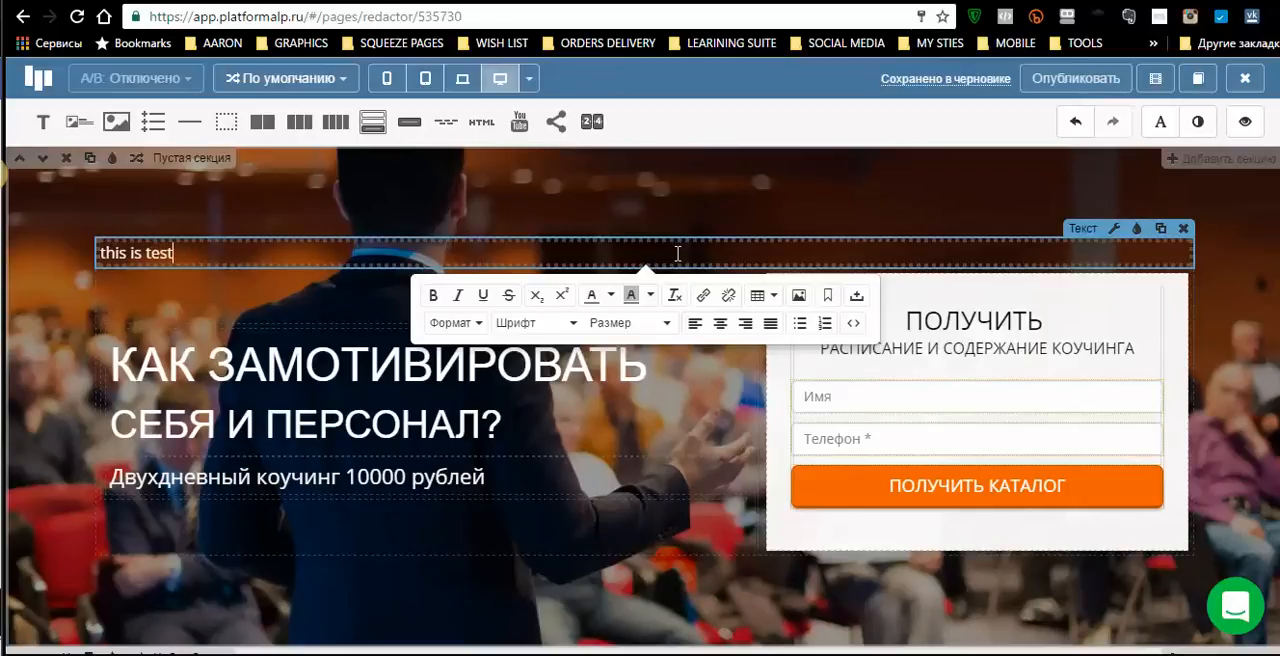
- Centre the "this is test" text and set its font to Intro
drag(186, 252, 50, 264)
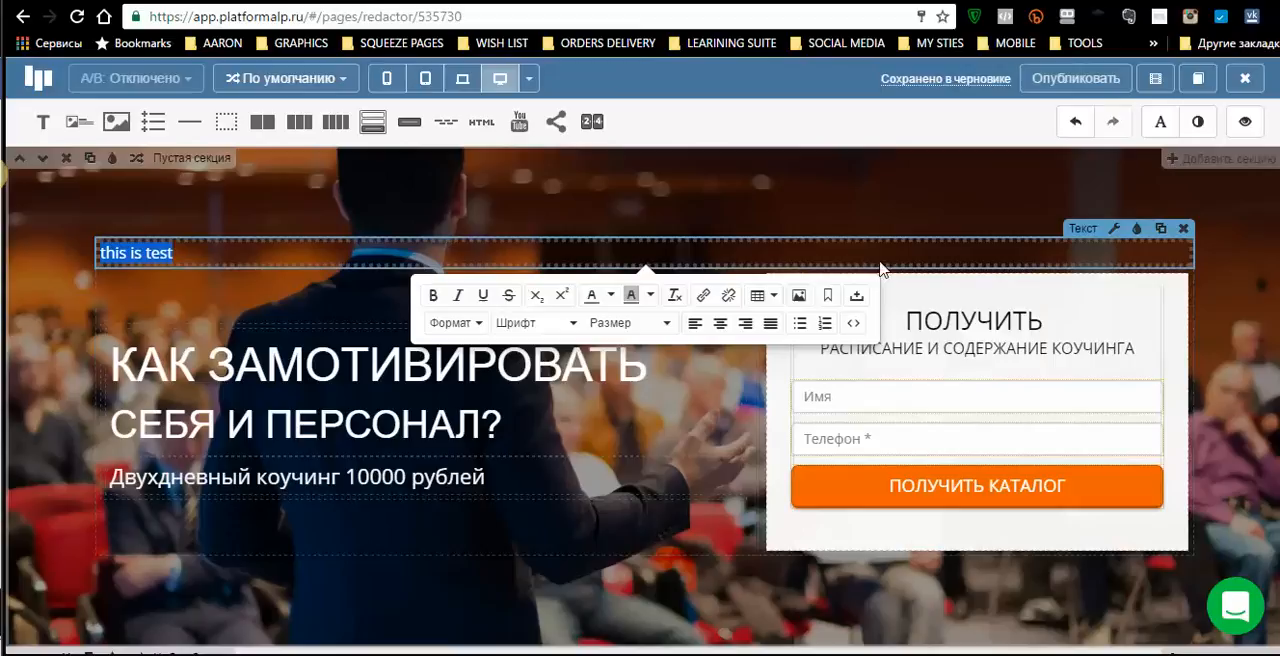
click(721, 330)
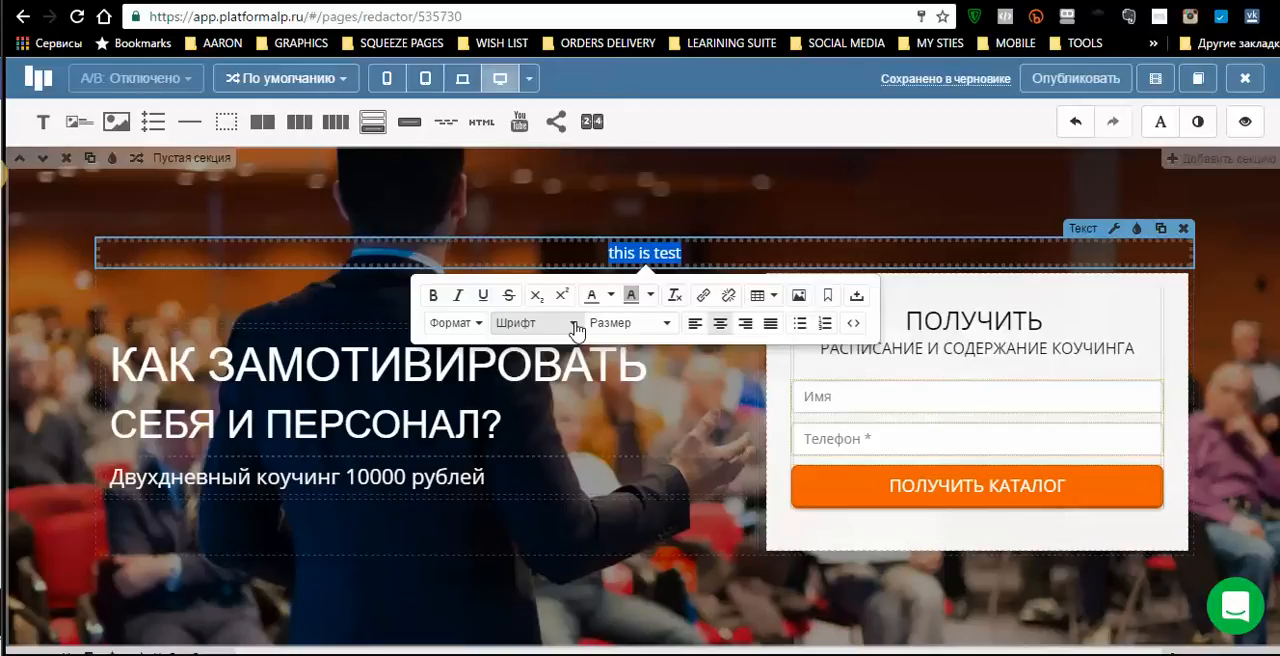
click(576, 331)
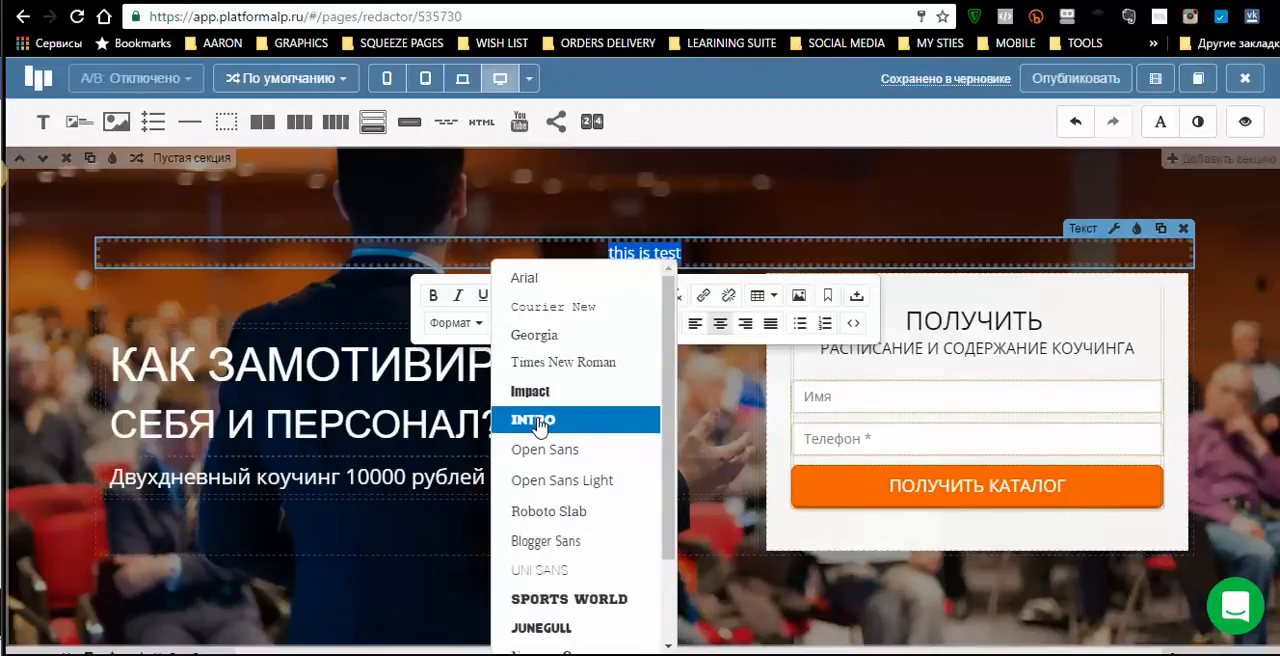
click(540, 425)
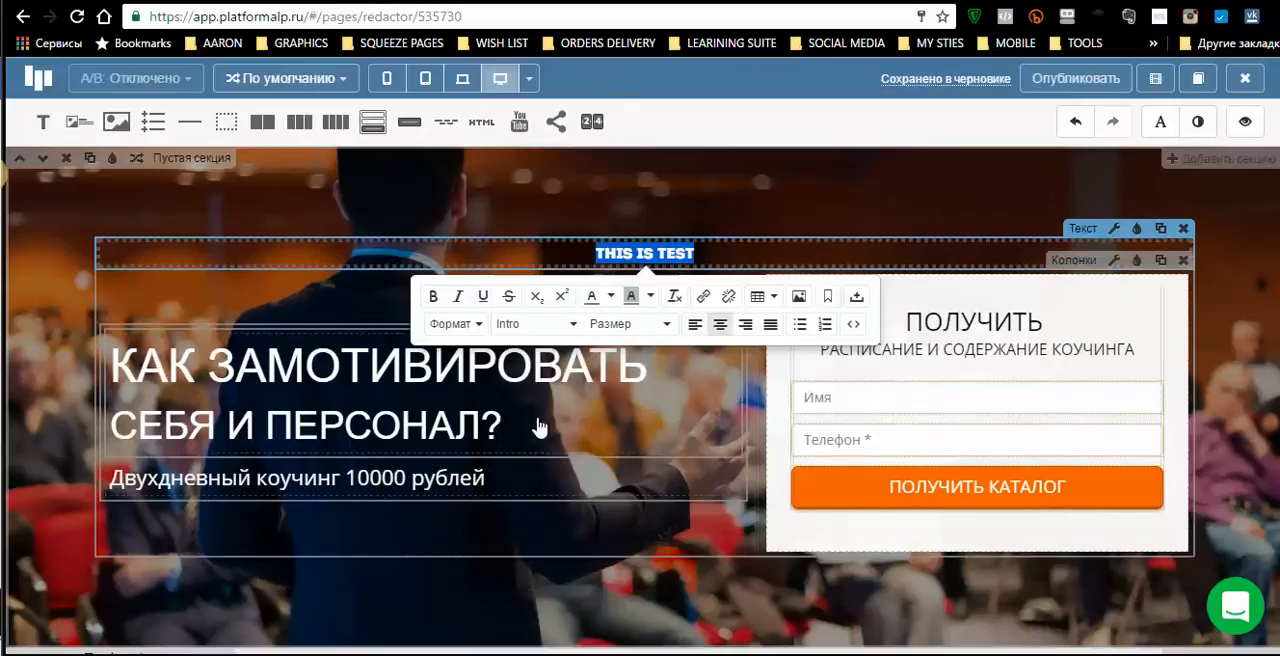
- Set the "this is test" text's size to 36px and its colour to orange
click(668, 331)
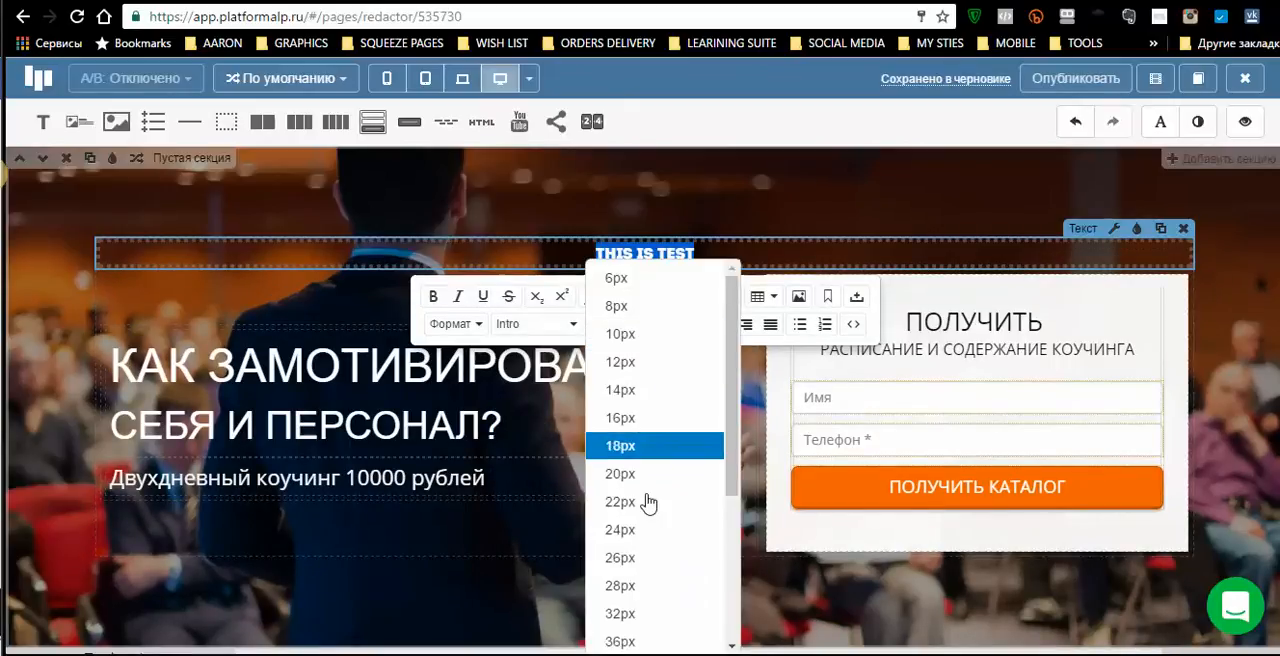
click(620, 641)
scroll(655, 529, down, 3)
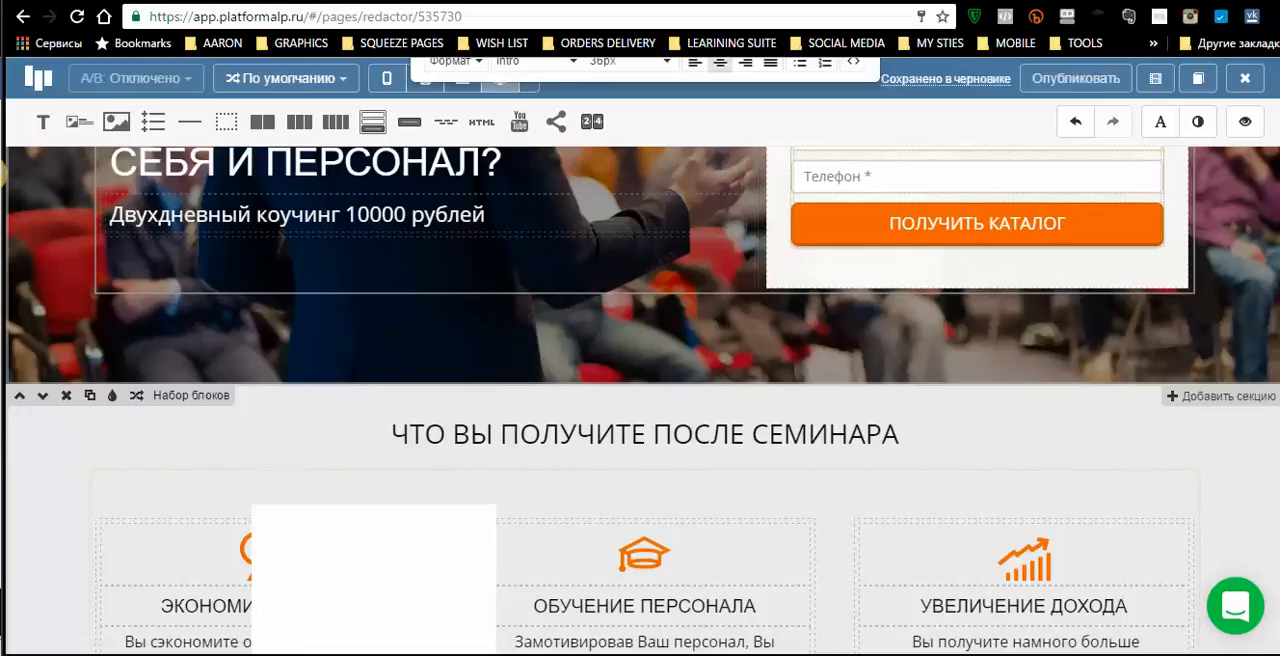
scroll(812, 265, up, 1)
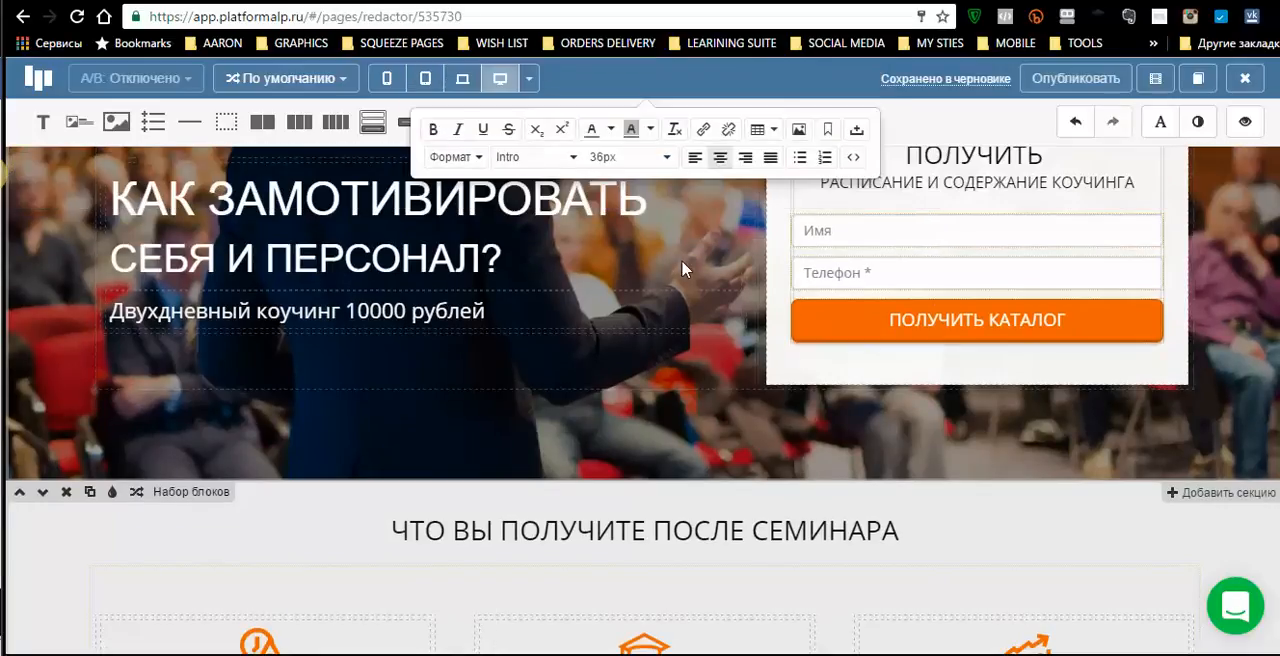
scroll(684, 262, up, 2)
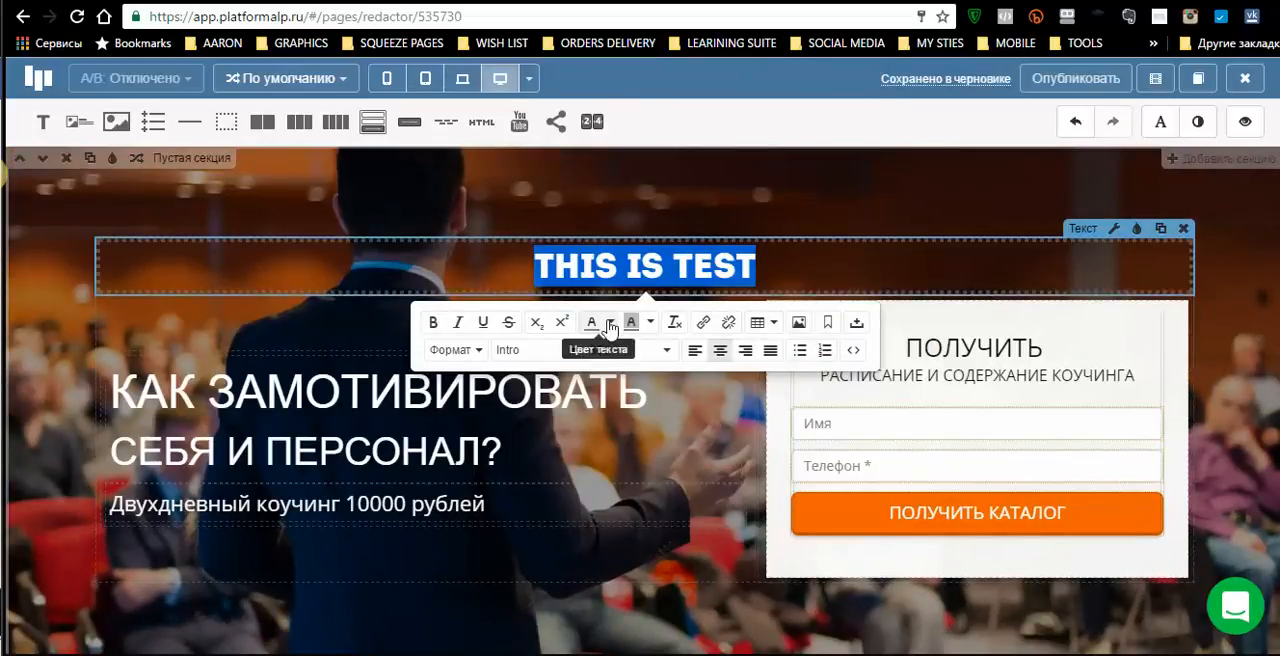
click(611, 322)
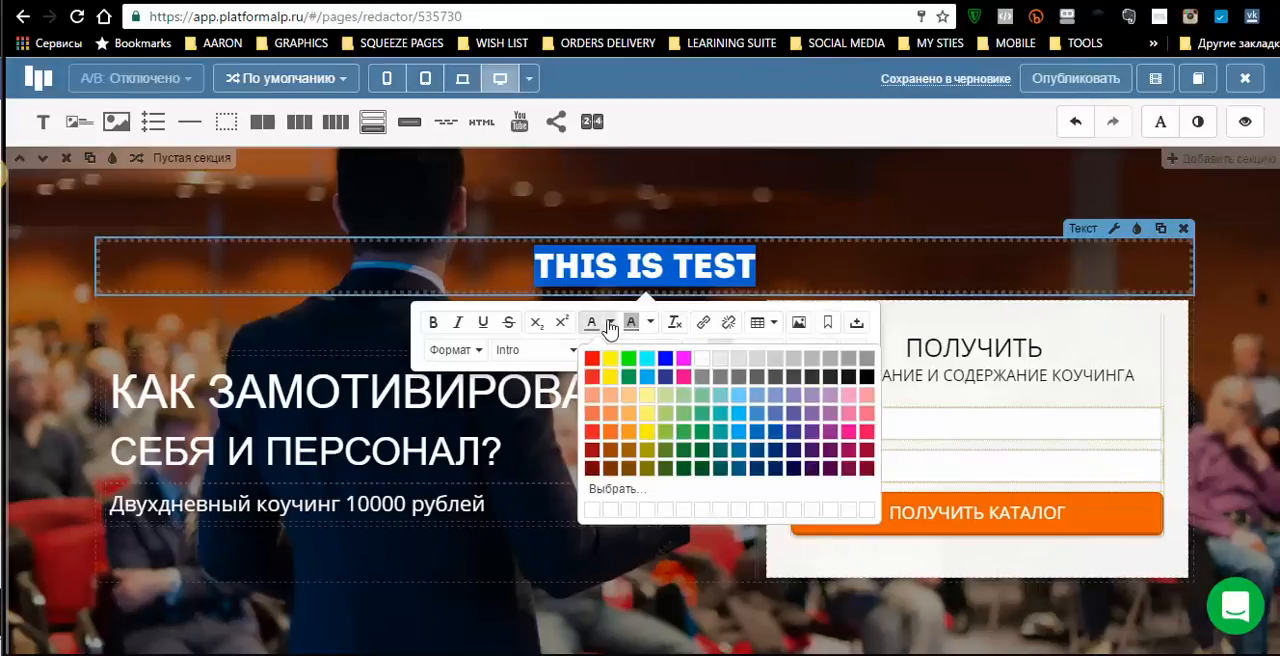
click(607, 436)
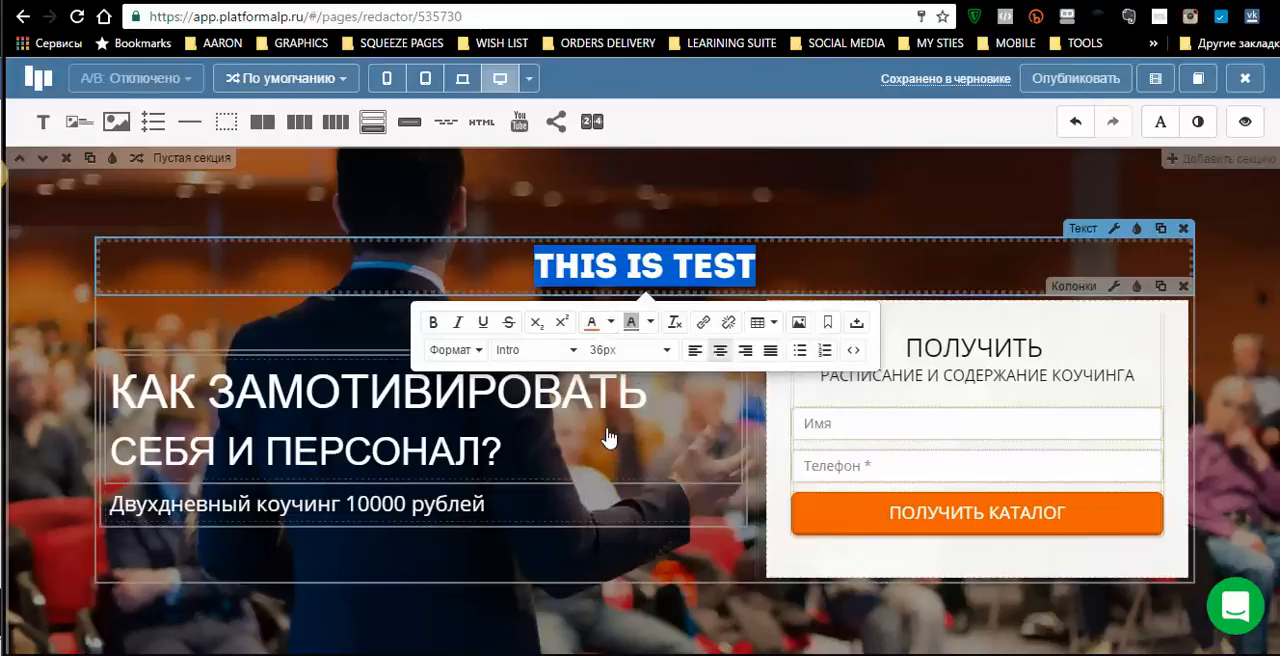
- Enlarge the "this is test" text to 72px and deselect it
click(666, 351)
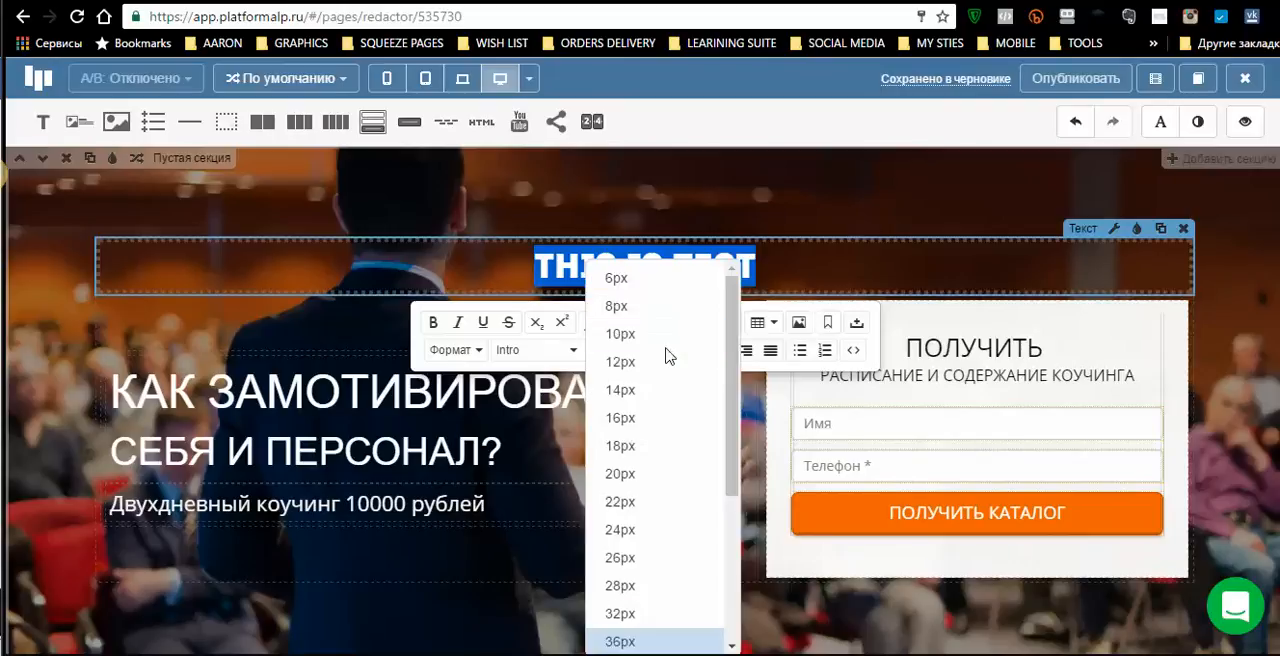
scroll(658, 440, down, 3)
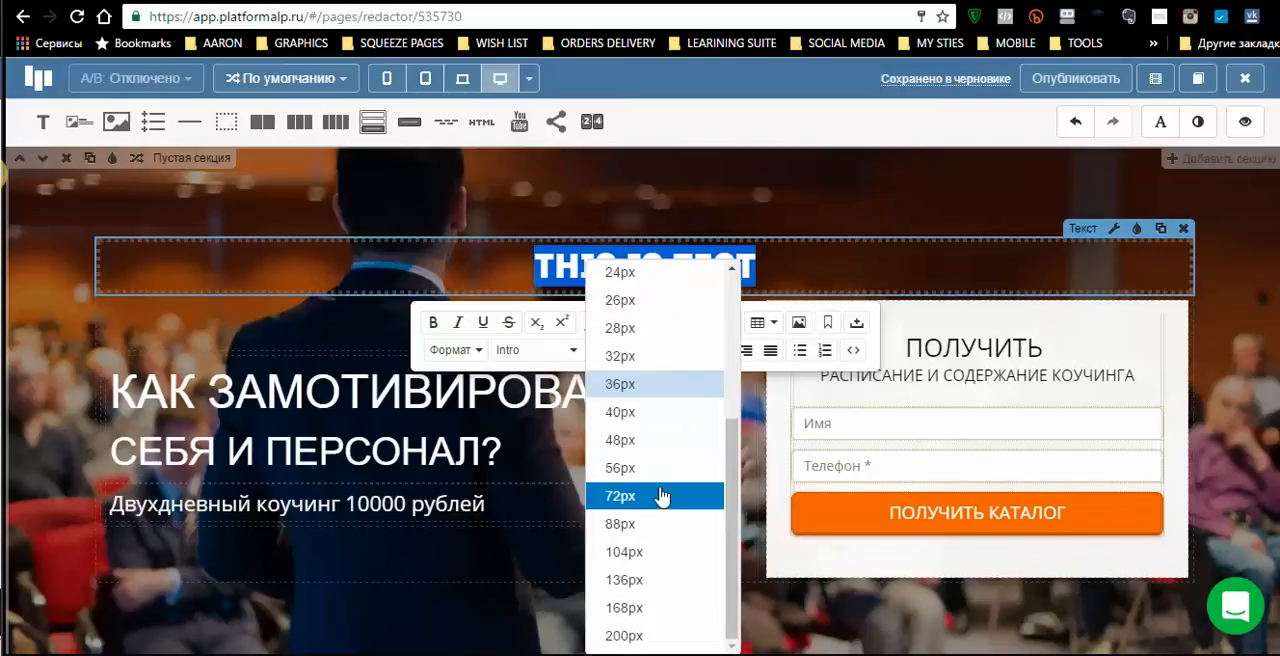
click(676, 493)
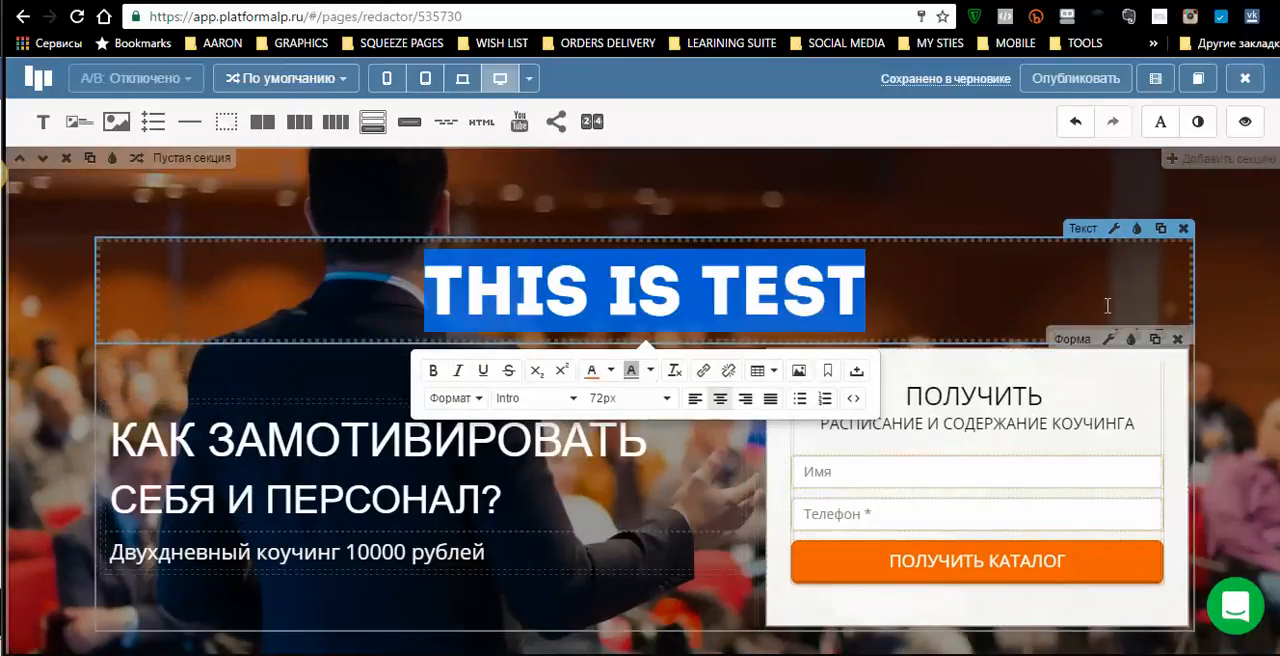
click(1016, 280)
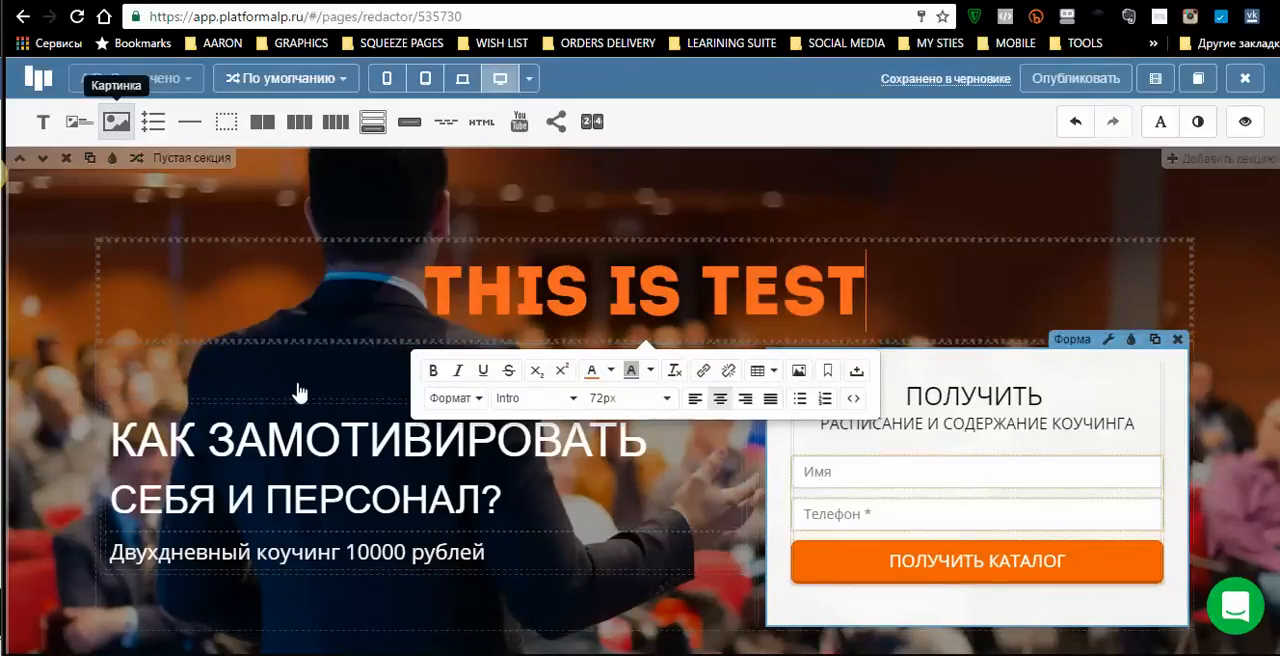
- Replace the «Как замотивировать себя и персонал?» and «Двухдневный коучинг 10000 рублей» texts beside the form with an image element
drag(433, 490, 670, 408)
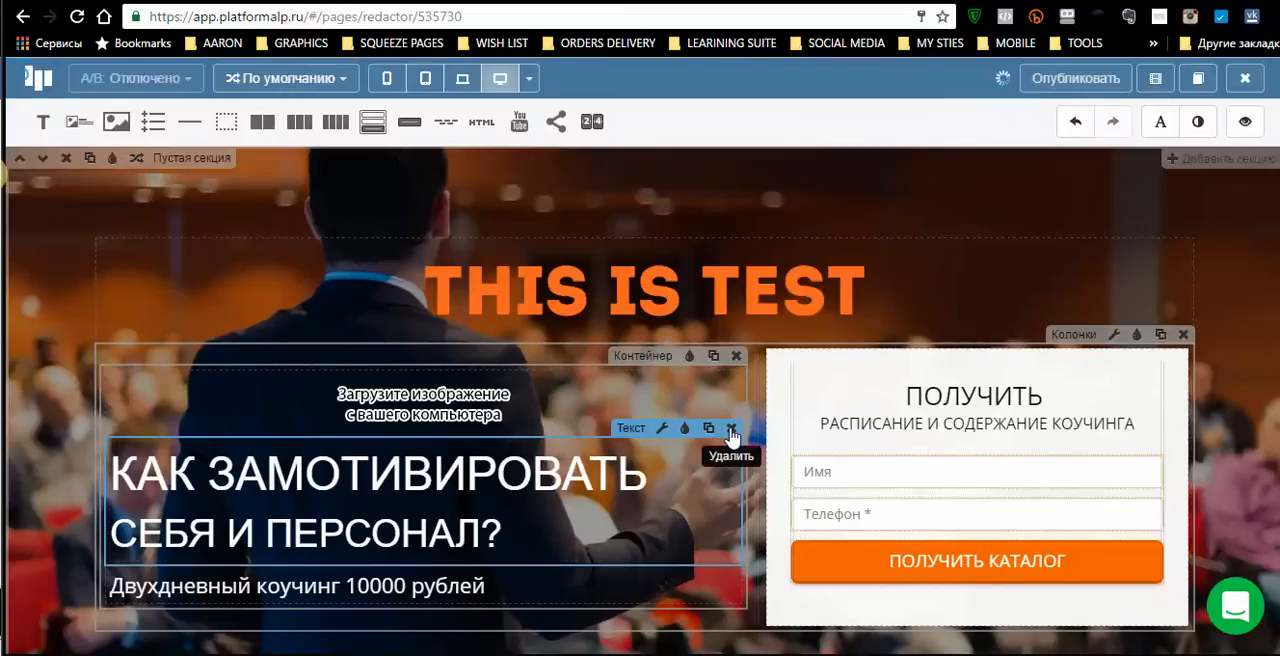
click(731, 430)
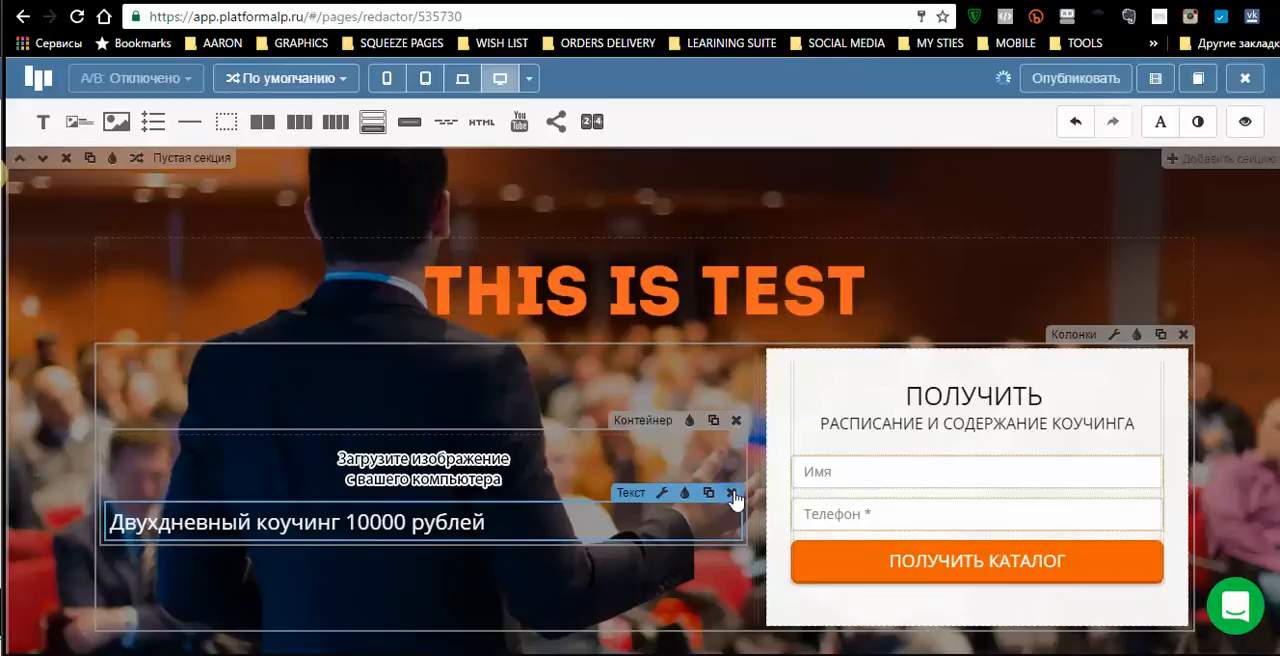
click(732, 494)
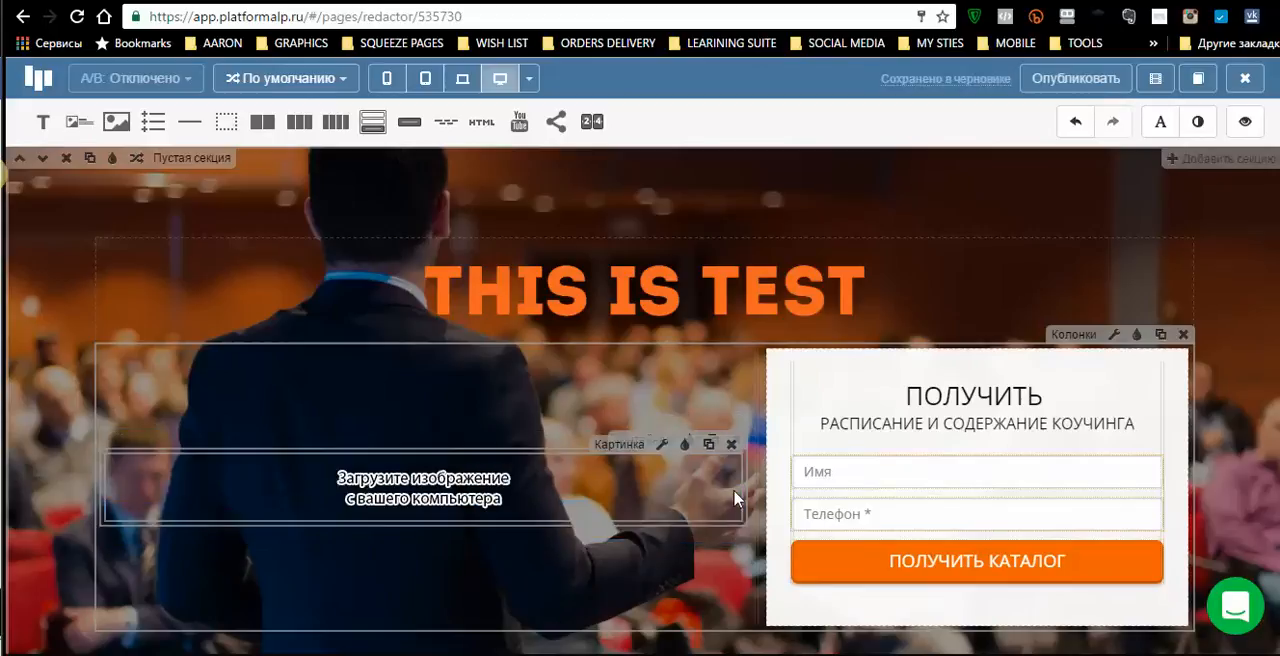
- Start uploading a picture into the empty image element beside the form and open the LENDING PAGE CLASS folder
click(455, 505)
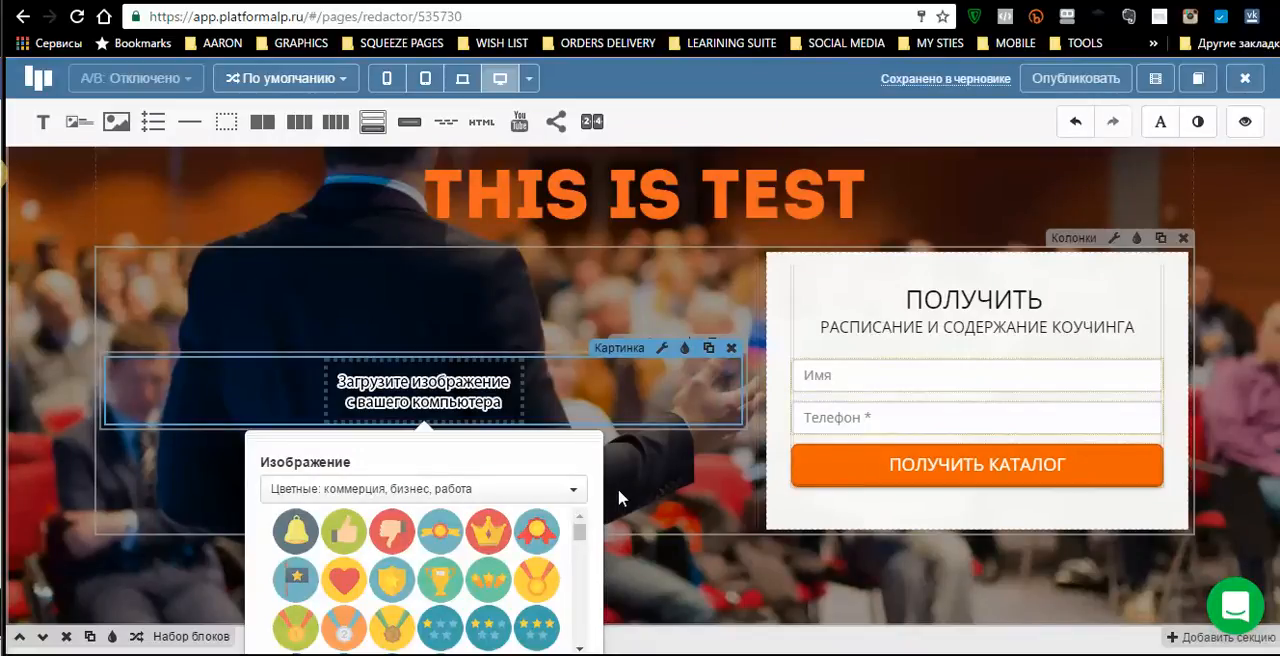
scroll(628, 475, down, 10)
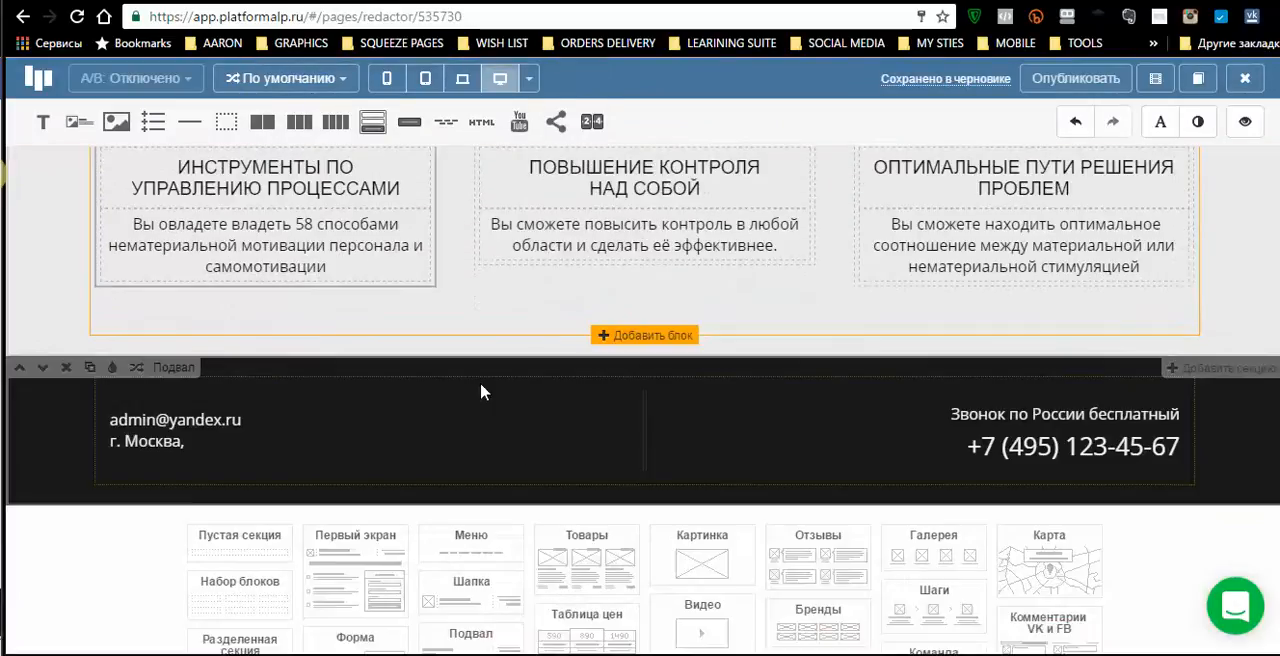
scroll(480, 402, up, 2)
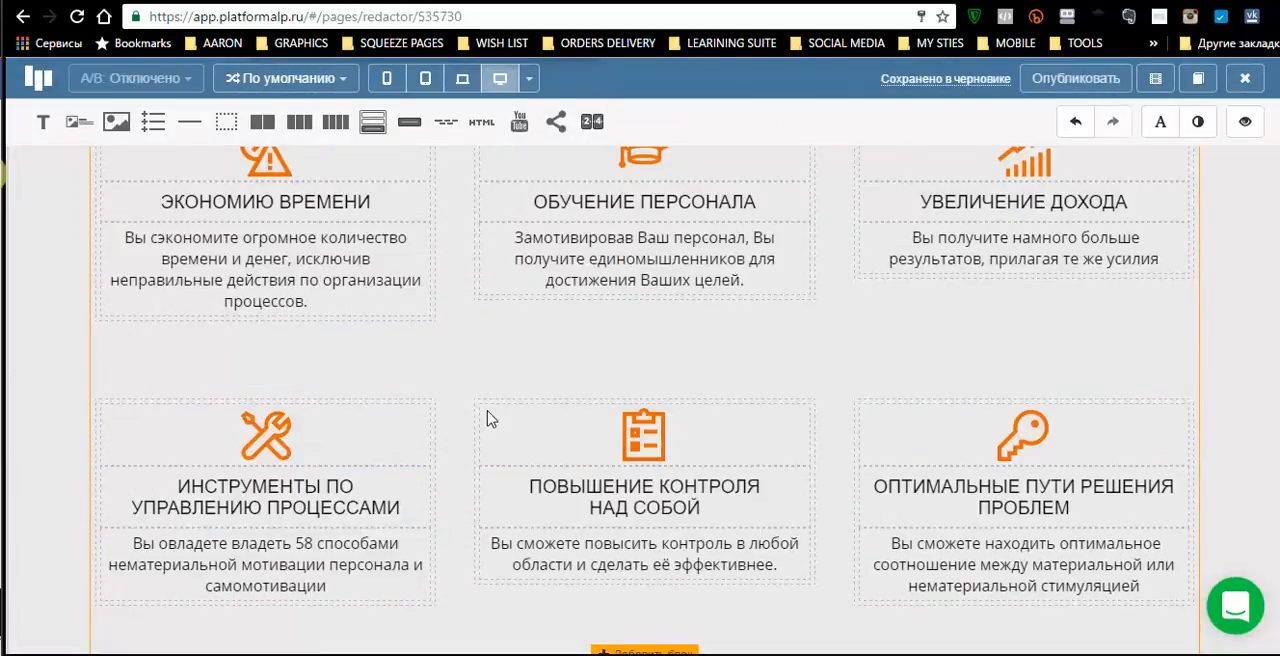
scroll(500, 420, up, 8)
scroll(543, 447, down, 2)
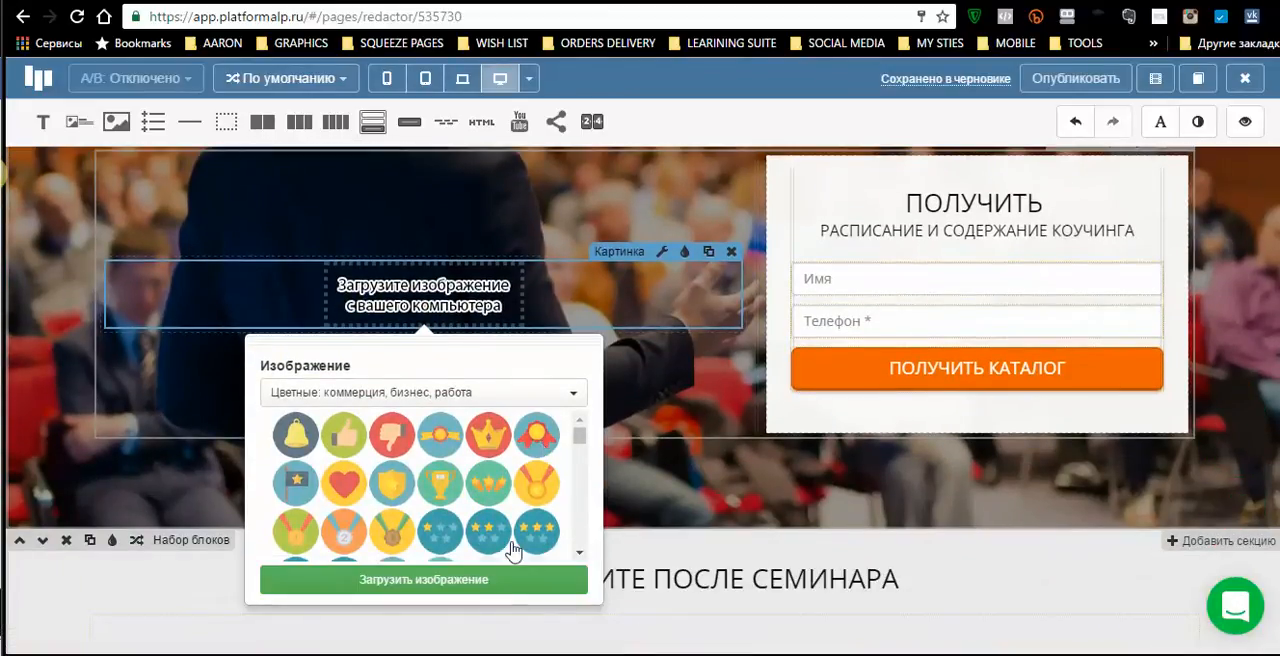
click(431, 582)
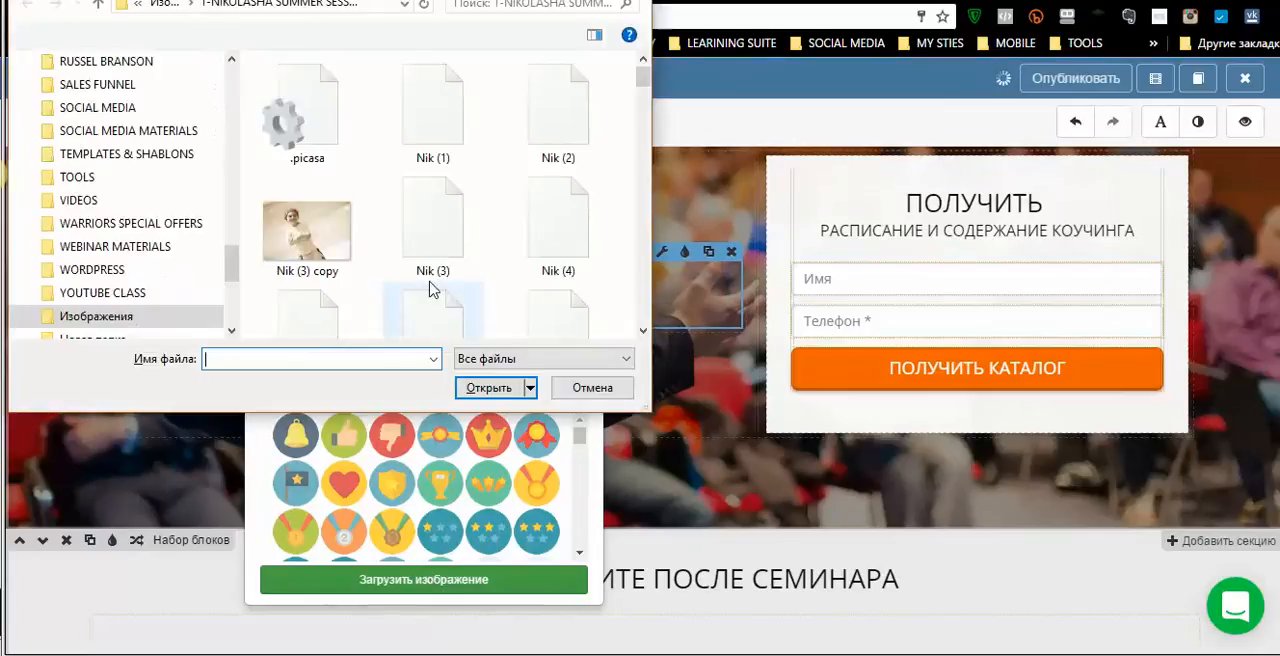
scroll(165, 205, up, 3)
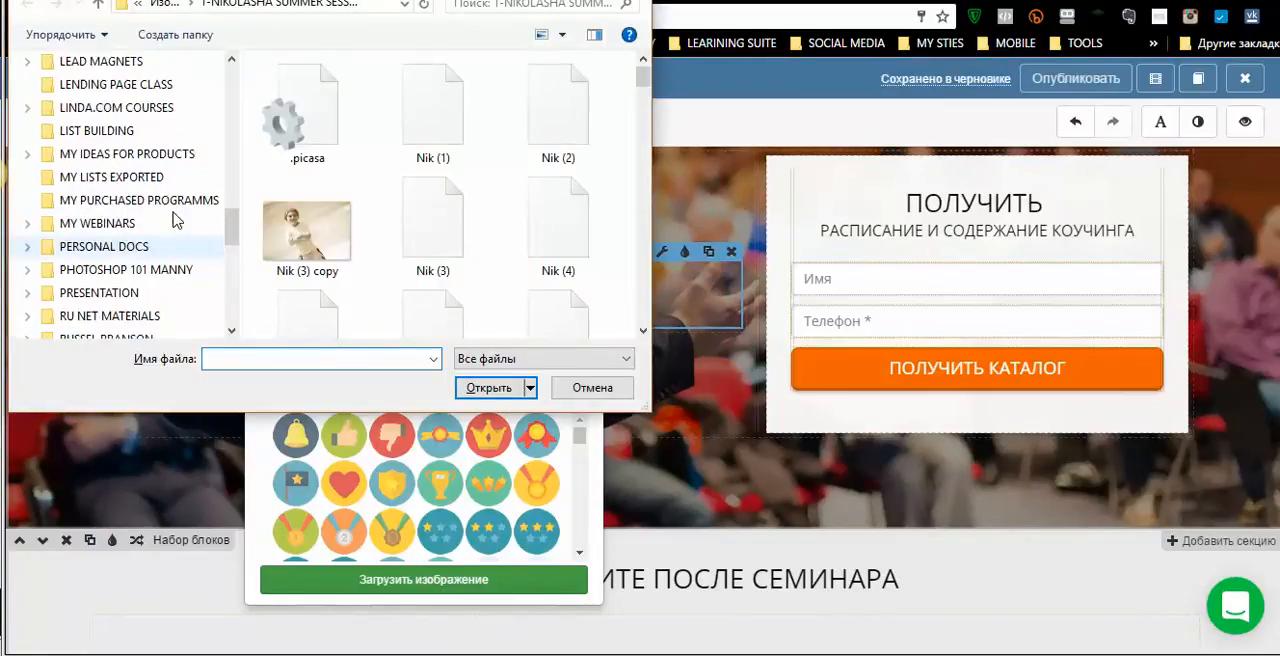
click(110, 86)
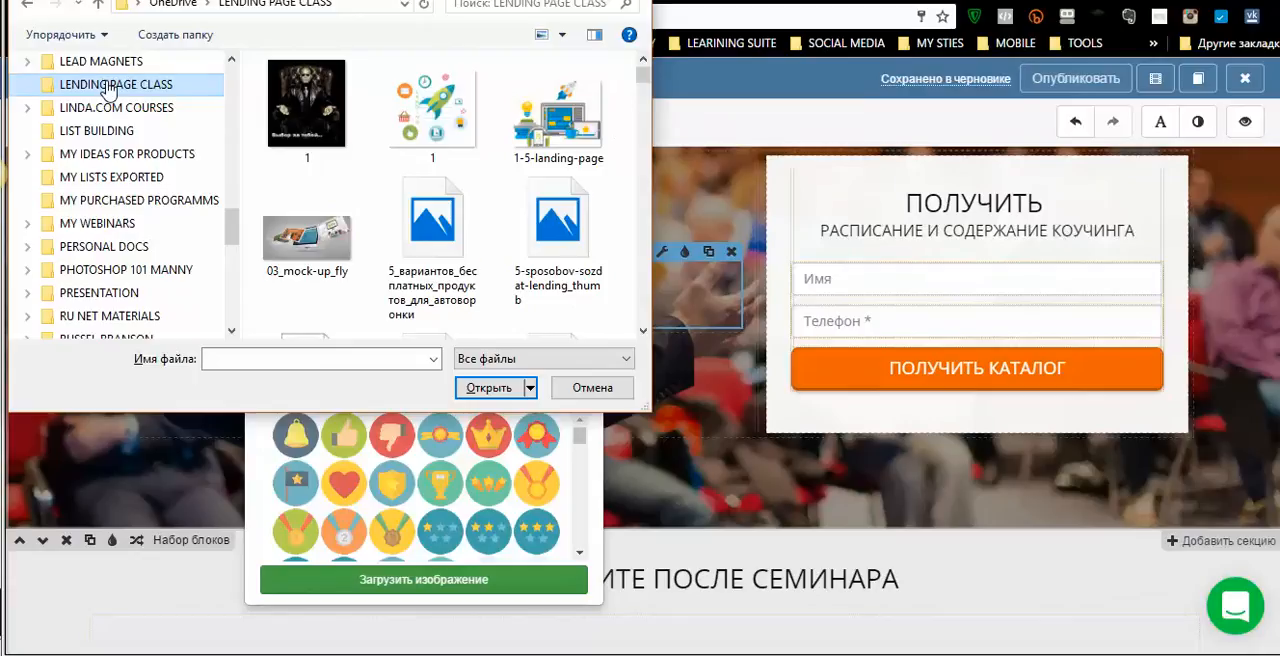
- Look through the files in the LENDING PAGE CLASS folder for a suitable landing page cover picture
drag(641, 84, 656, 344)
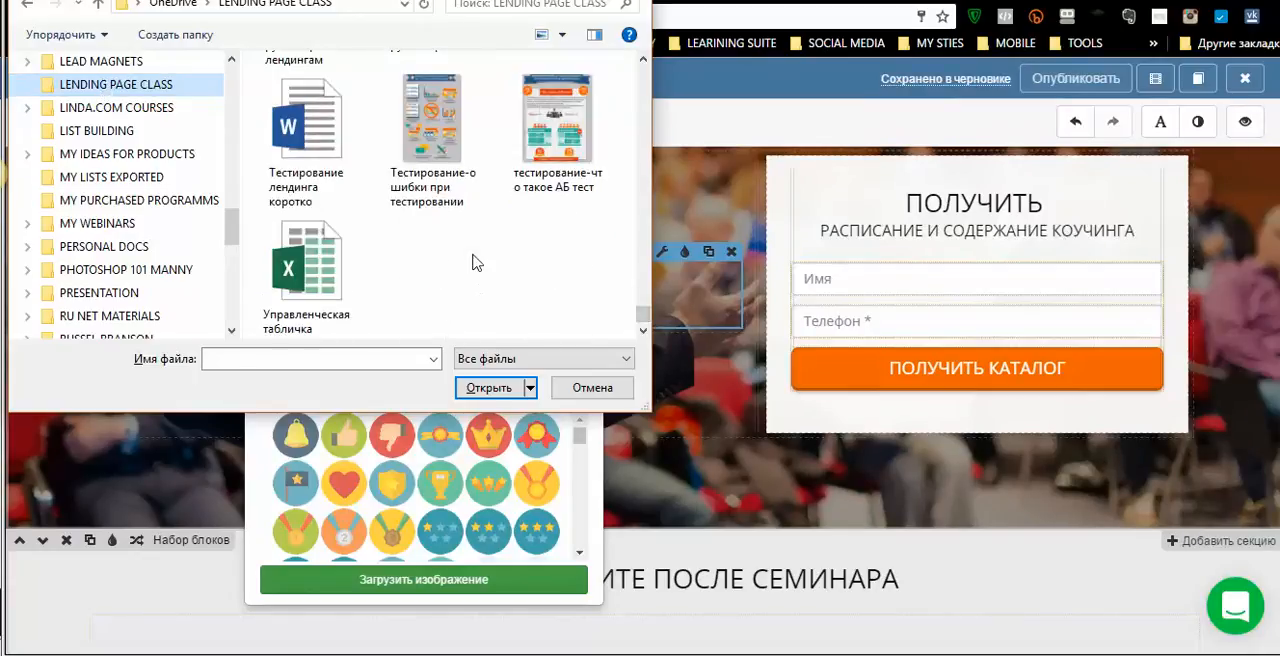
scroll(475, 270, up, 5)
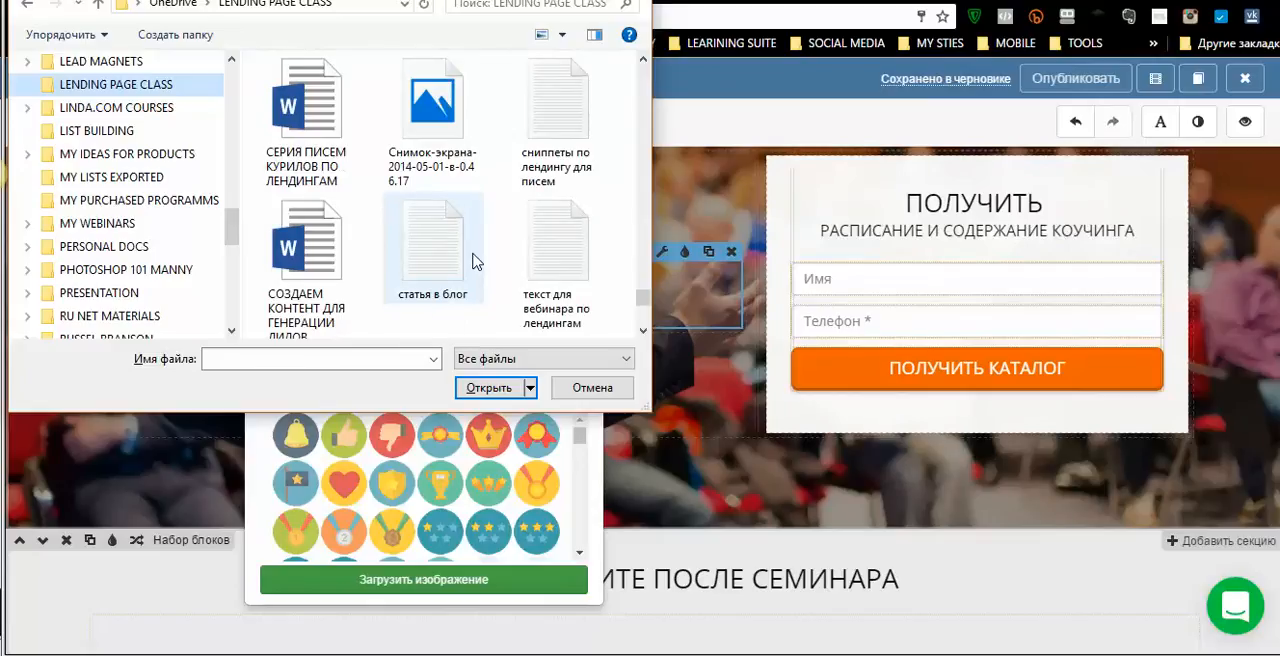
scroll(475, 262, up, 4)
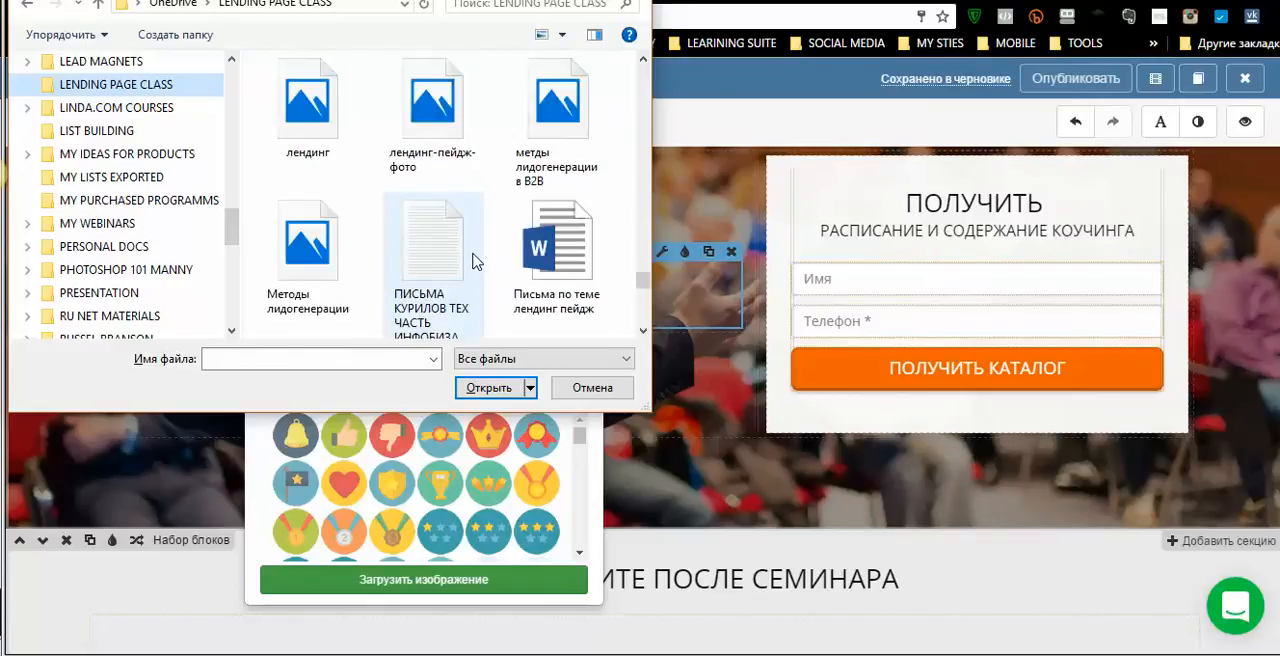
scroll(475, 262, up, 4)
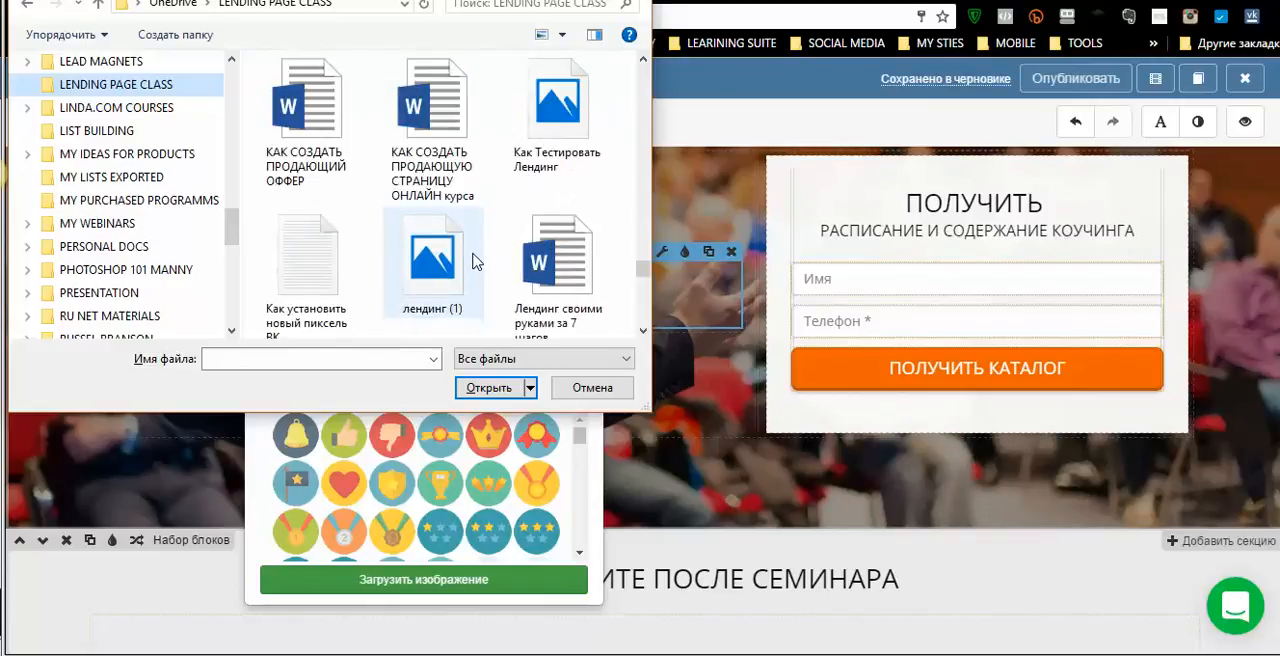
scroll(475, 262, up, 6)
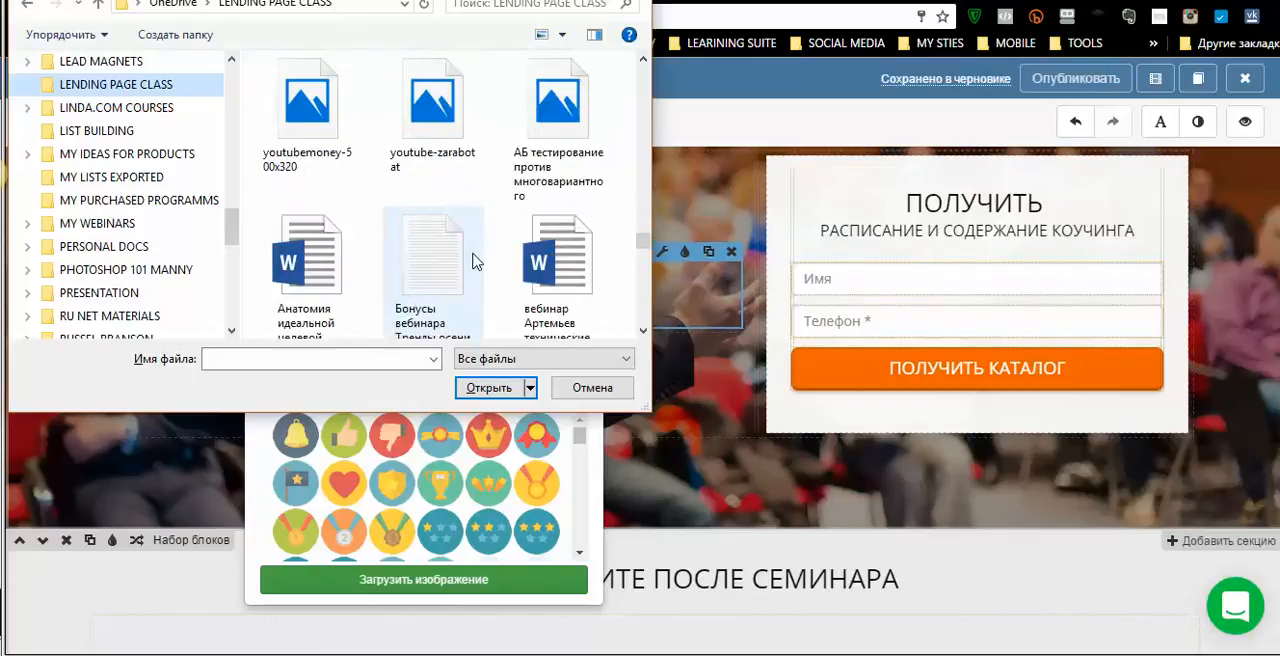
scroll(475, 262, up, 6)
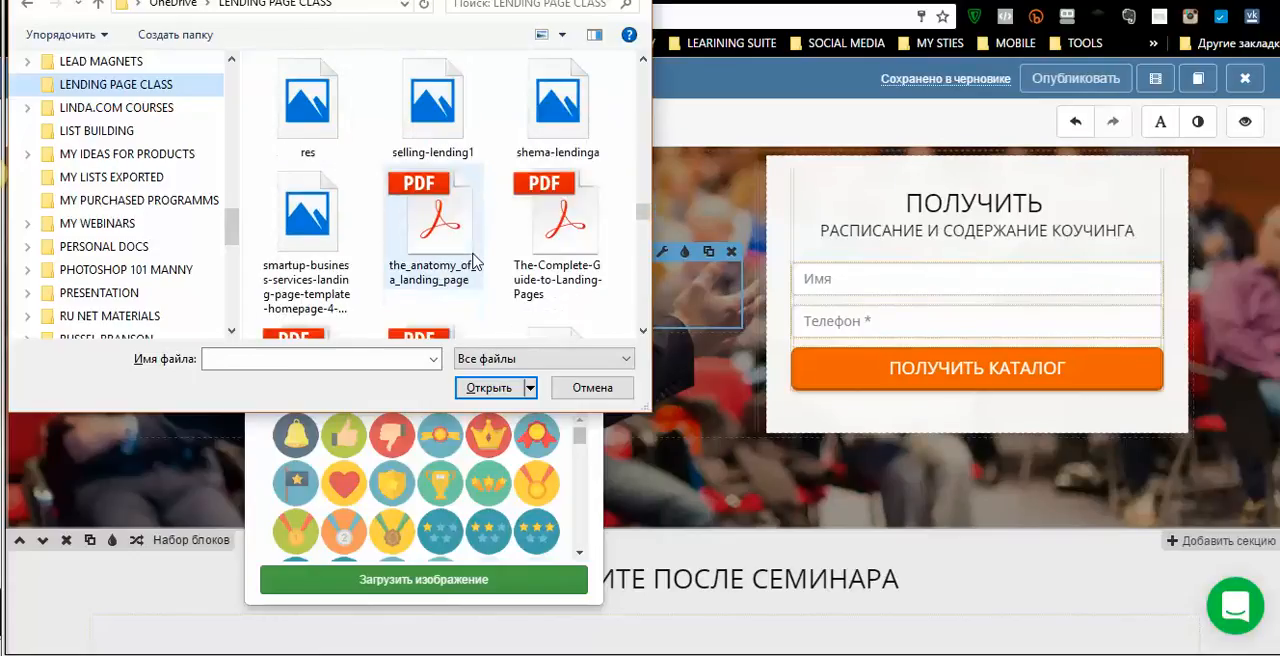
scroll(475, 262, up, 2)
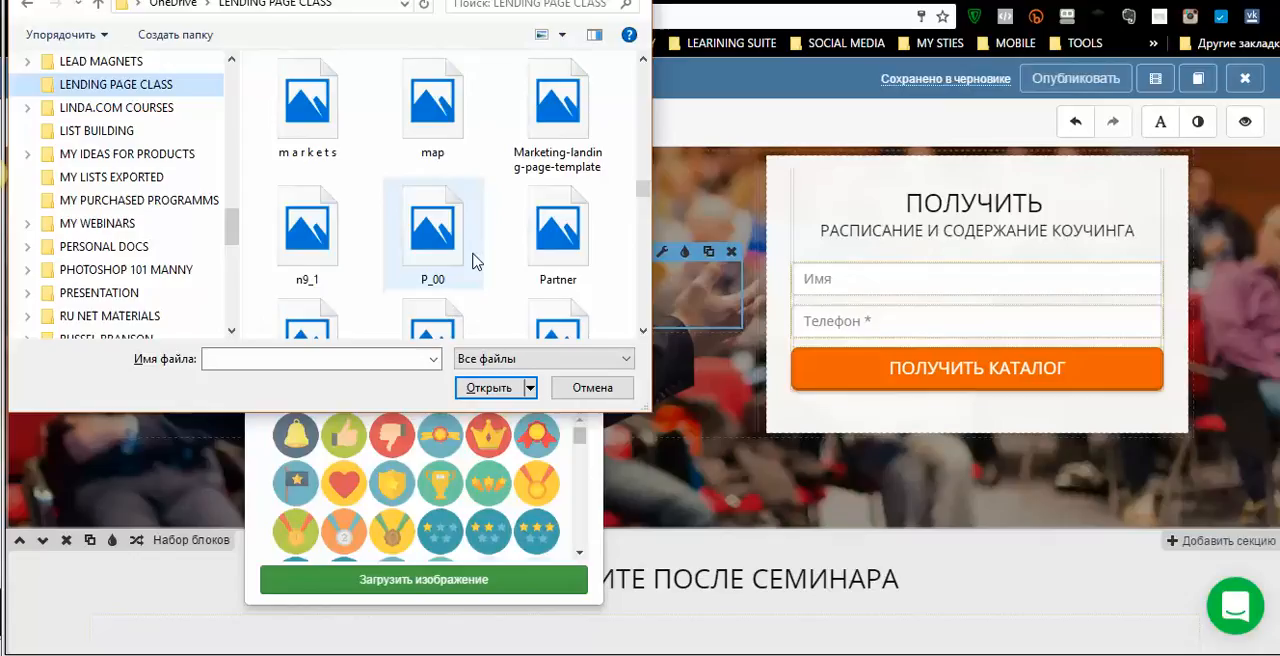
scroll(475, 262, up, 3)
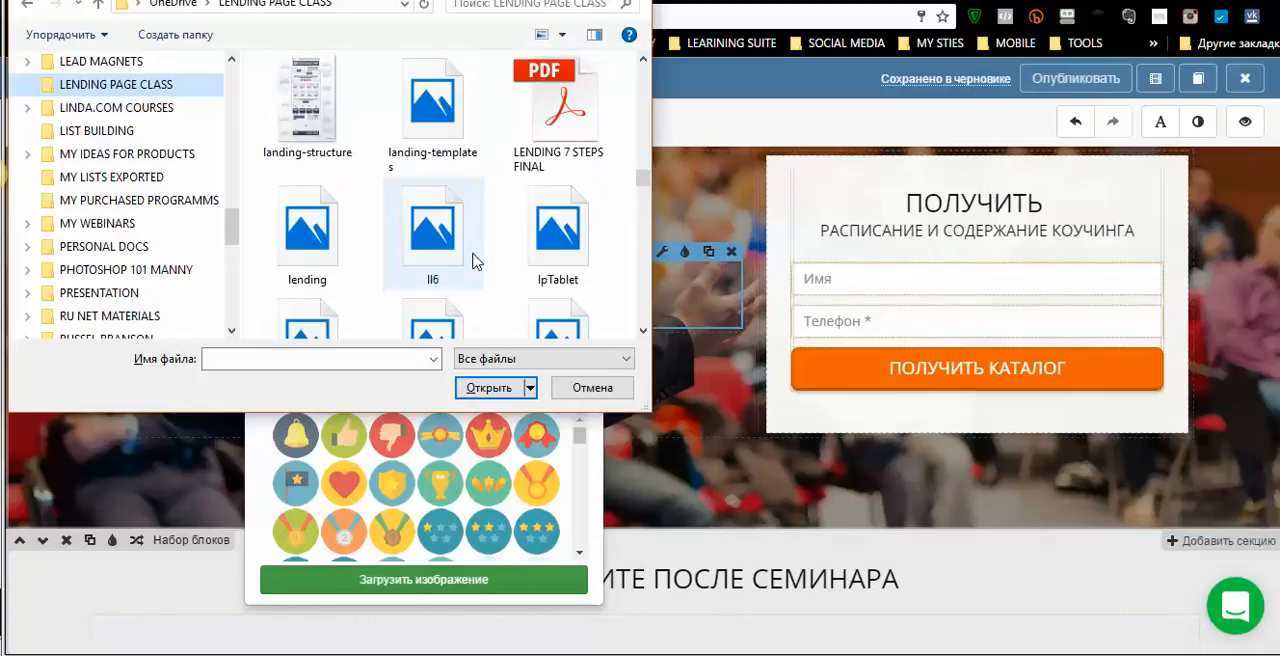
scroll(475, 262, up, 3)
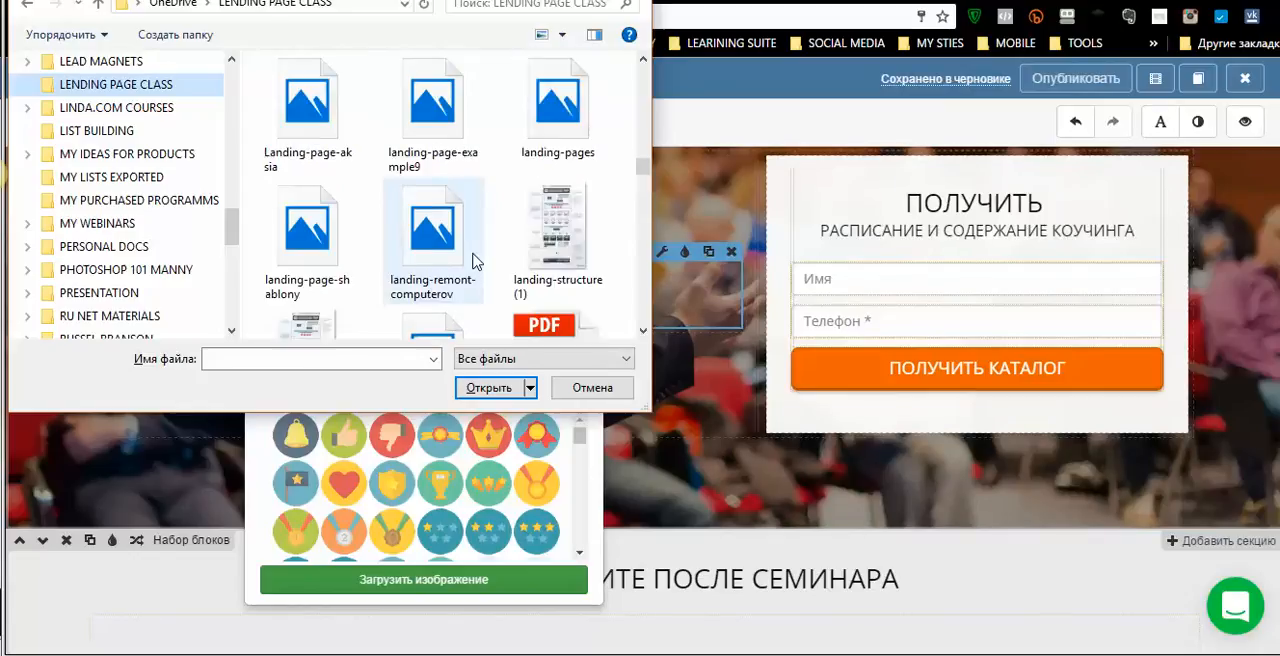
scroll(475, 262, up, 1)
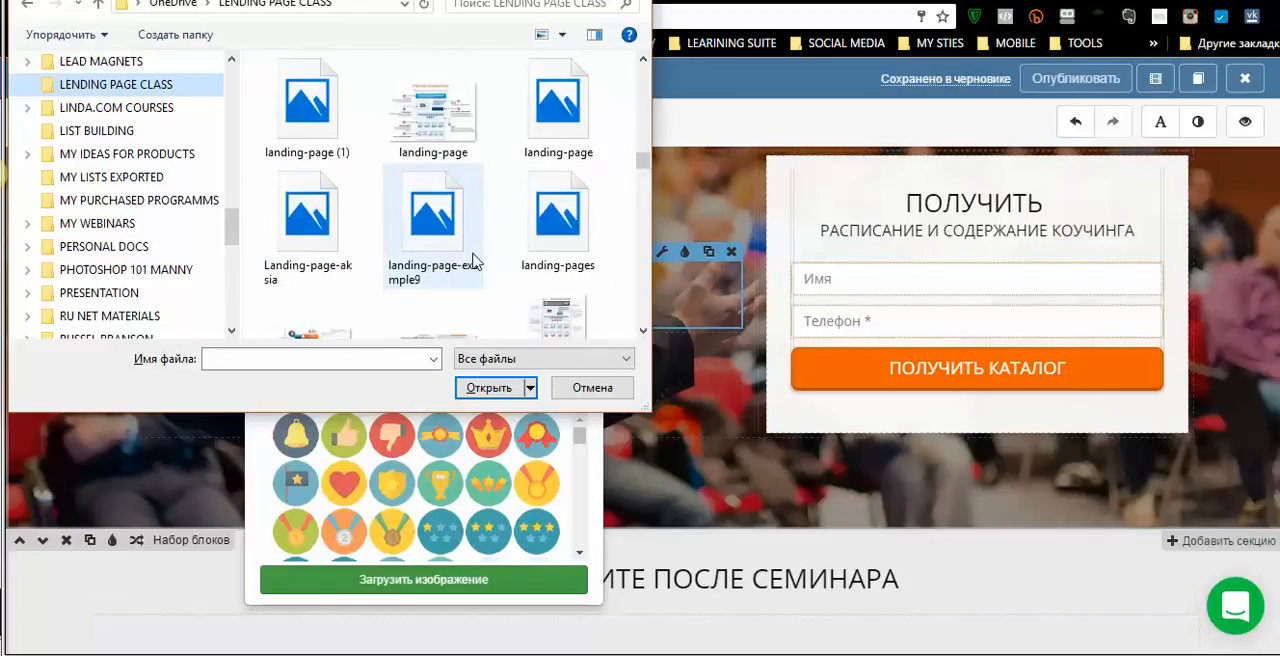
scroll(475, 262, up, 2)
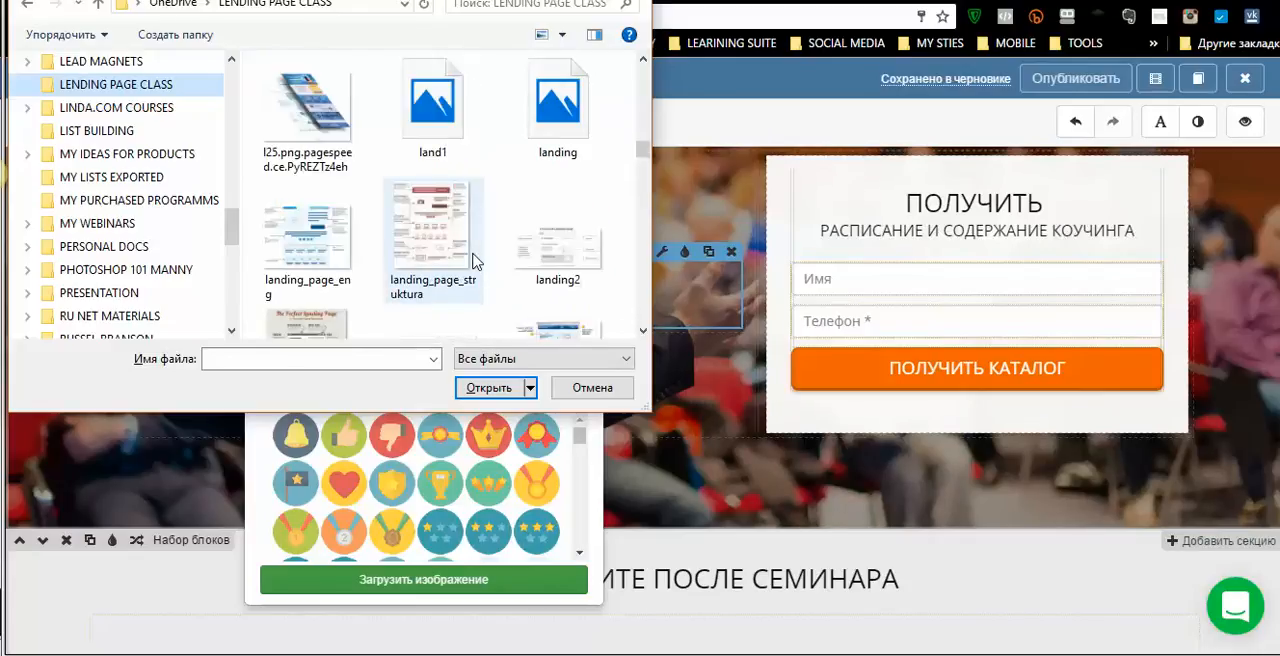
scroll(440, 184, up, 1)
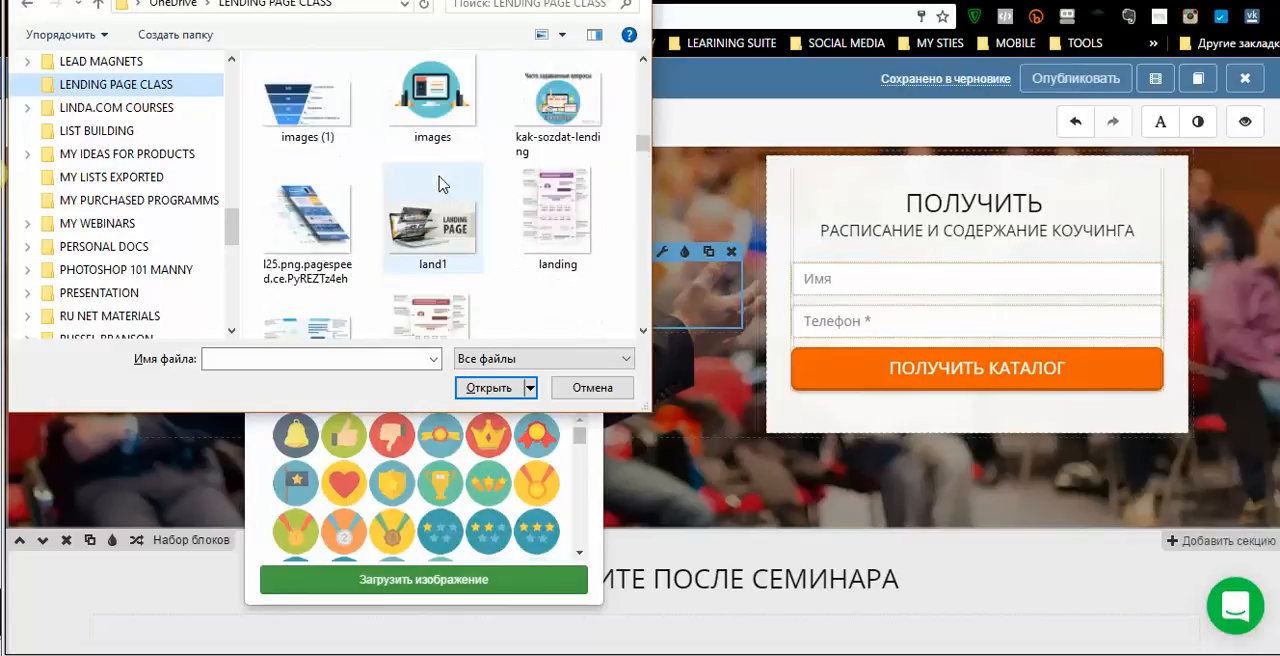
scroll(546, 180, up, 1)
scroll(488, 196, up, 2)
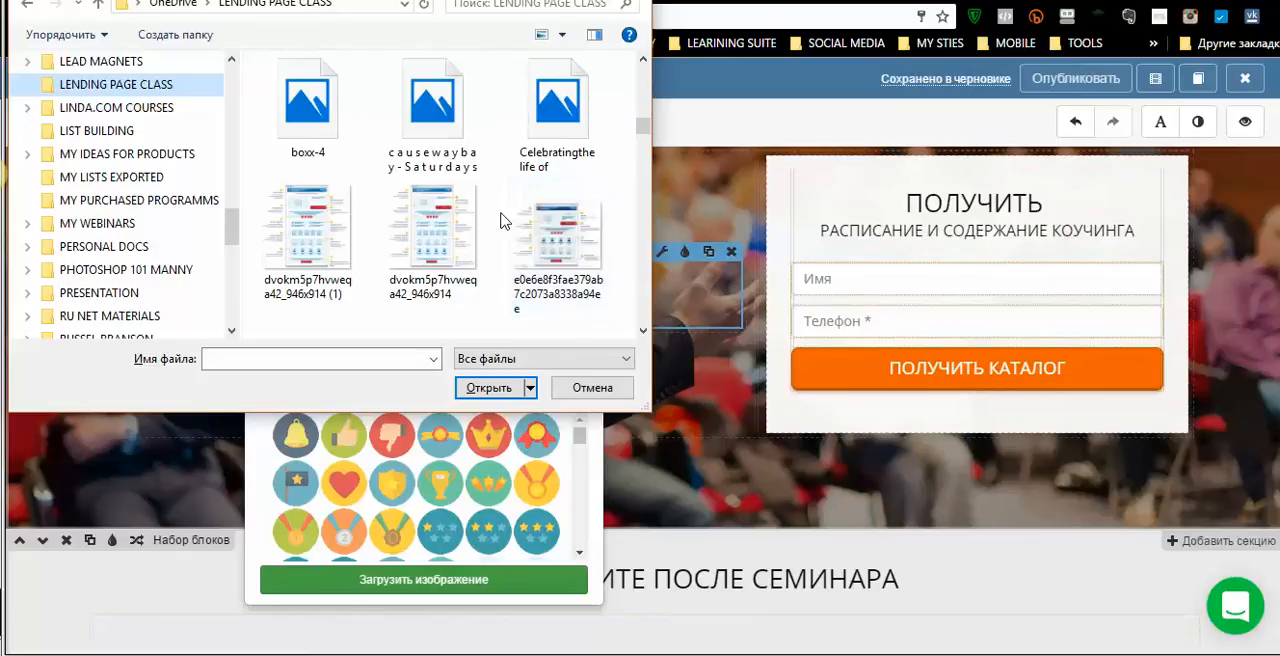
scroll(503, 221, up, 2)
scroll(503, 221, up, 3)
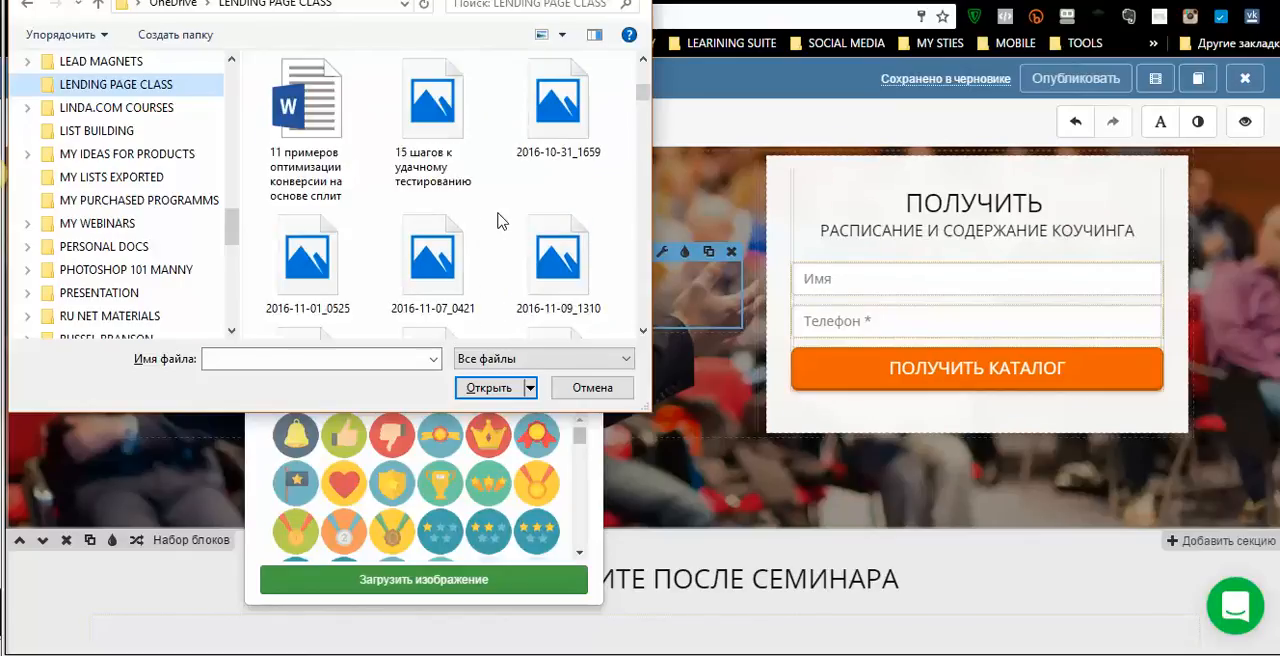
scroll(499, 221, up, 1)
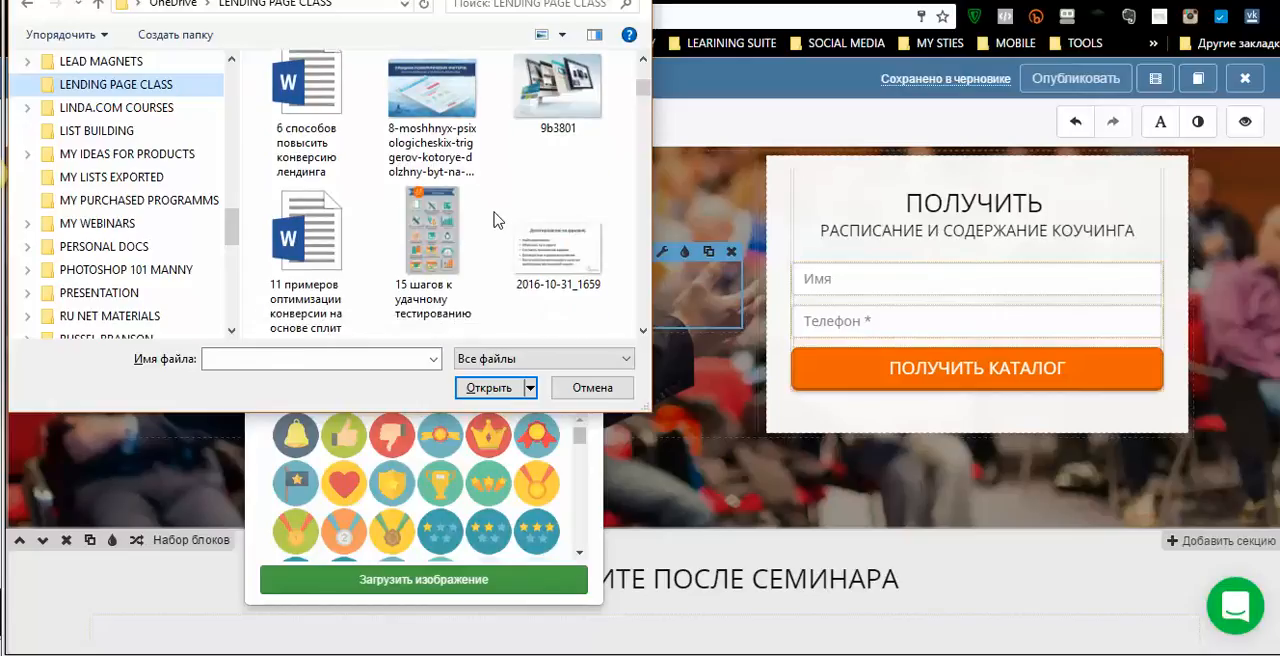
scroll(497, 221, down, 2)
scroll(497, 221, down, 5)
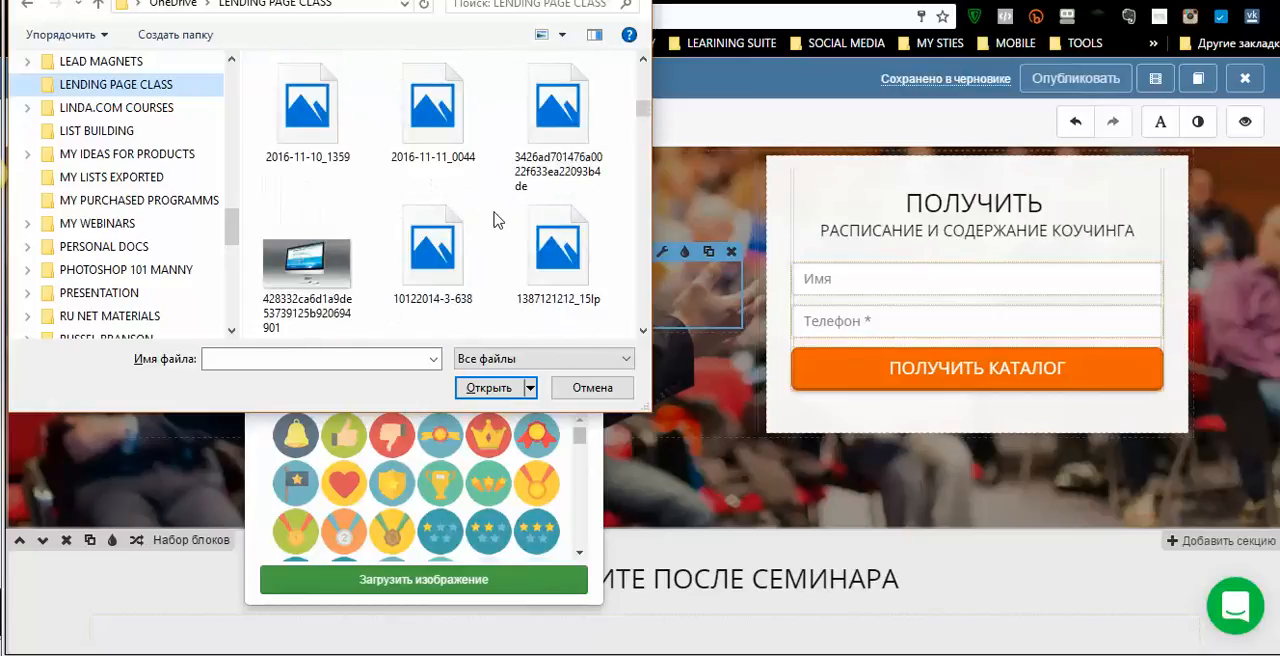
scroll(497, 221, down, 3)
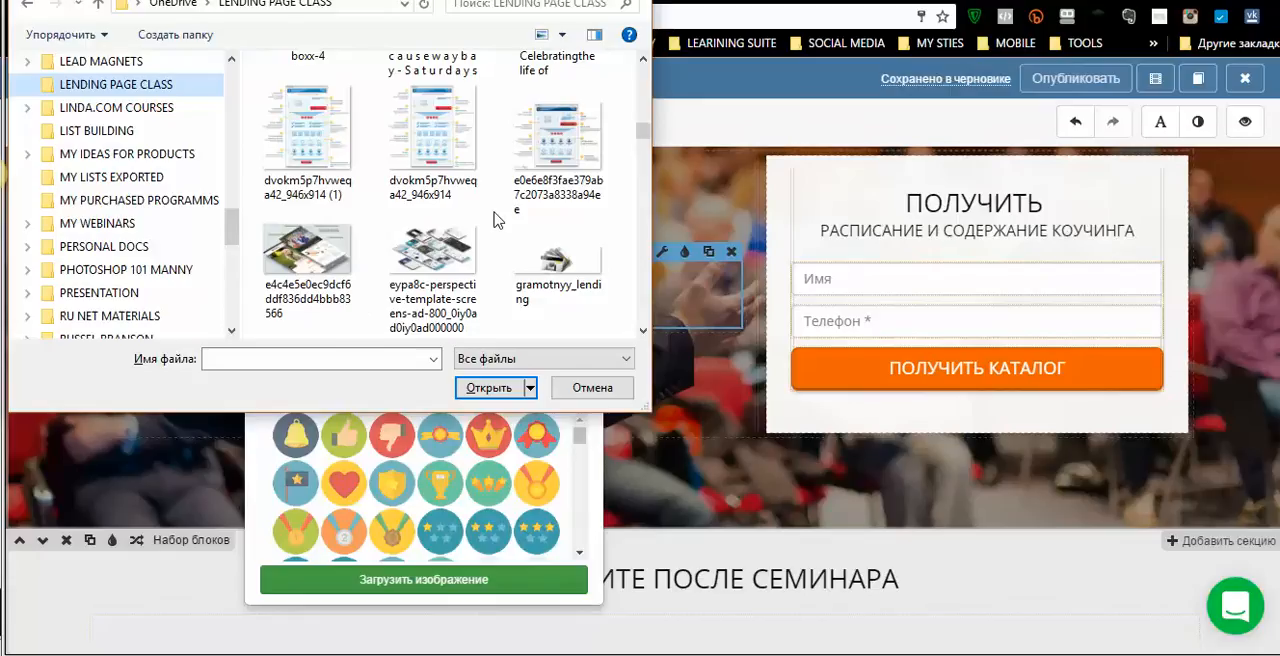
scroll(497, 221, down, 2)
scroll(497, 221, down, 3)
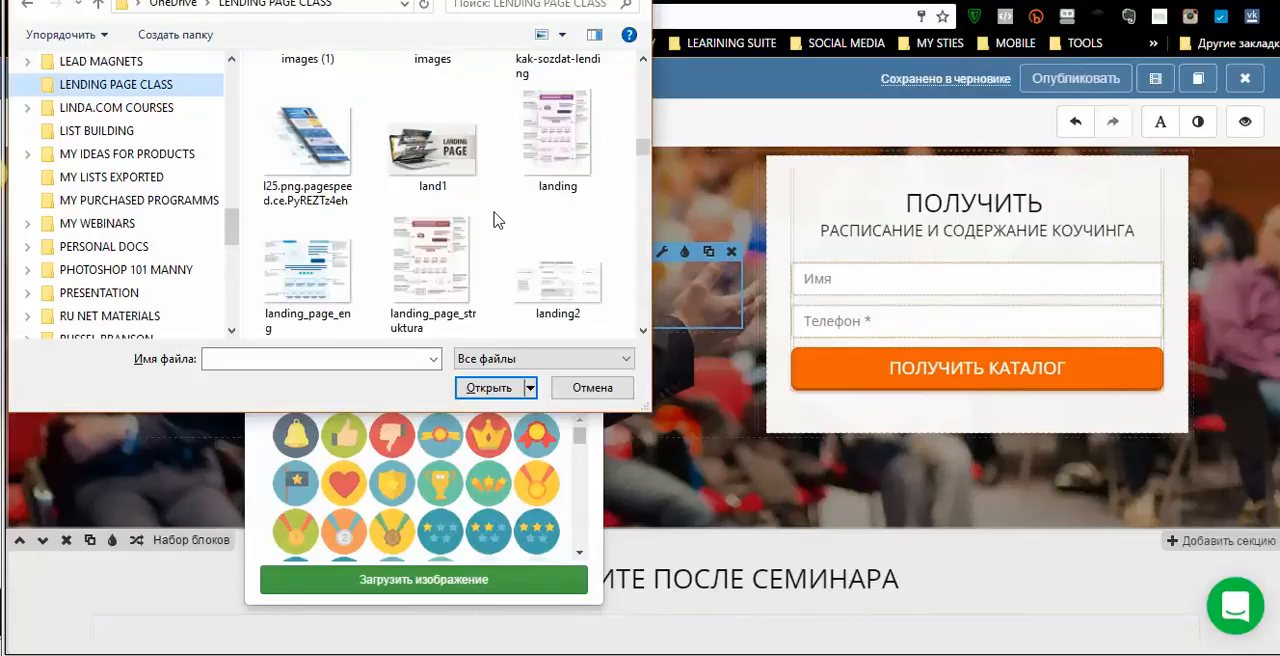
scroll(497, 221, down, 2)
scroll(497, 221, down, 3)
scroll(497, 221, down, 6)
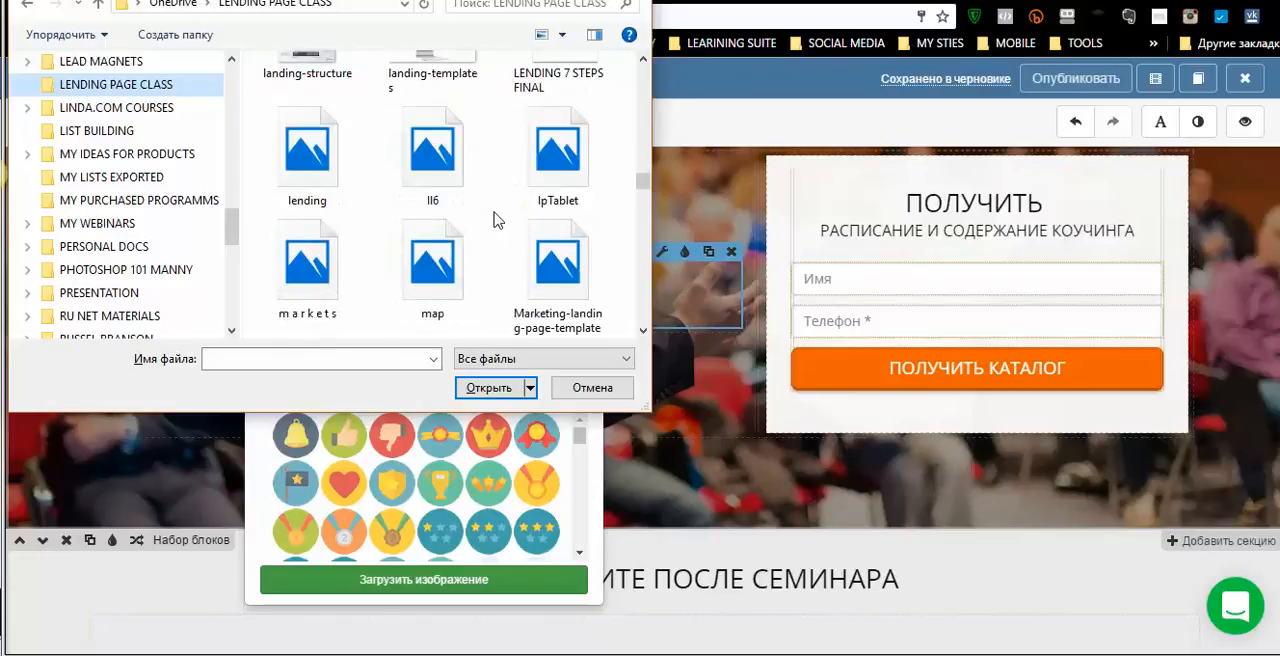
scroll(497, 221, down, 2)
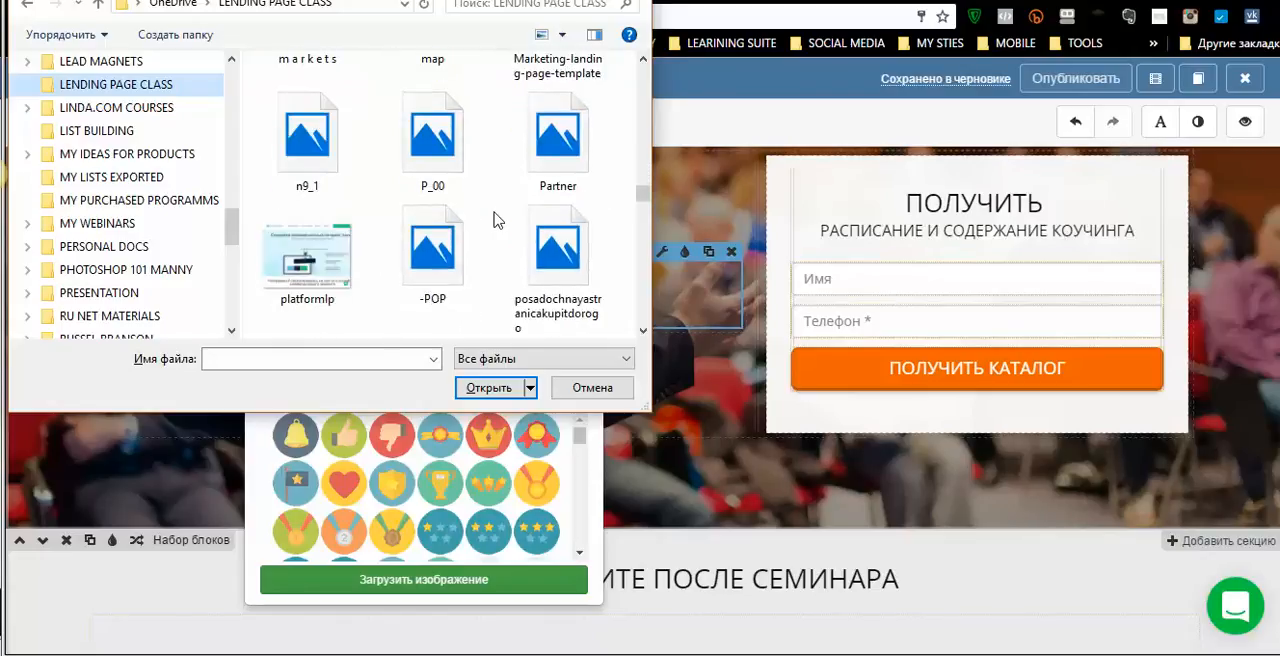
scroll(497, 221, down, 1)
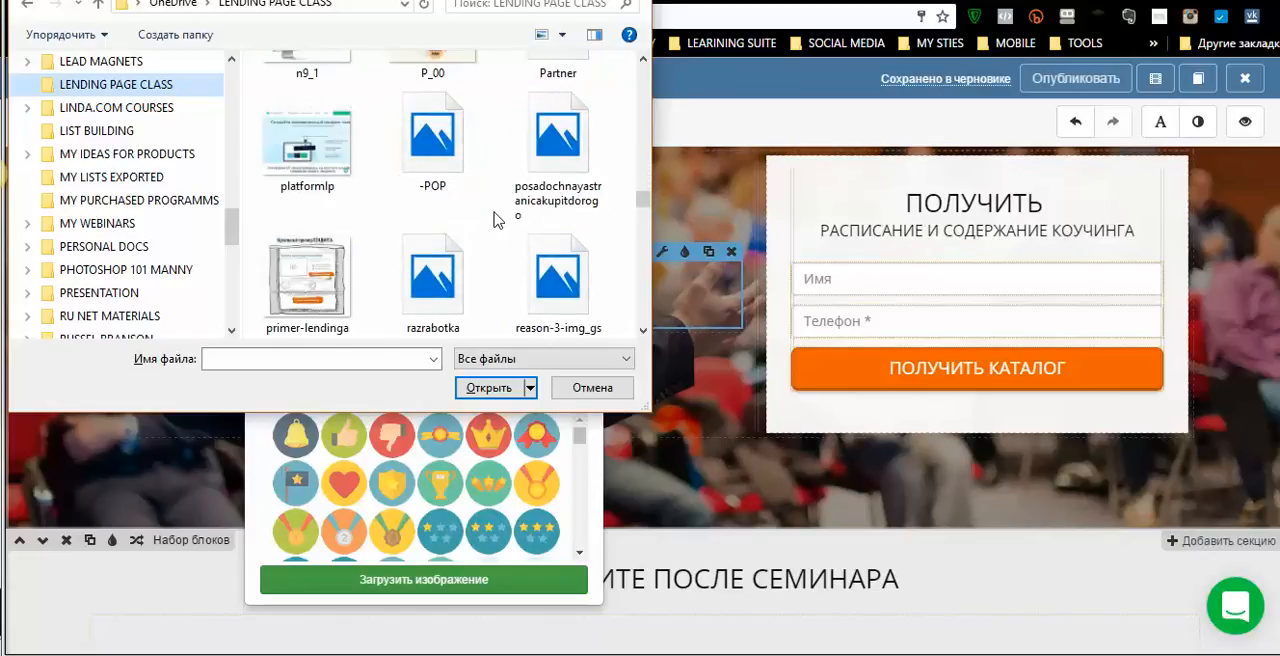
scroll(497, 221, down, 1)
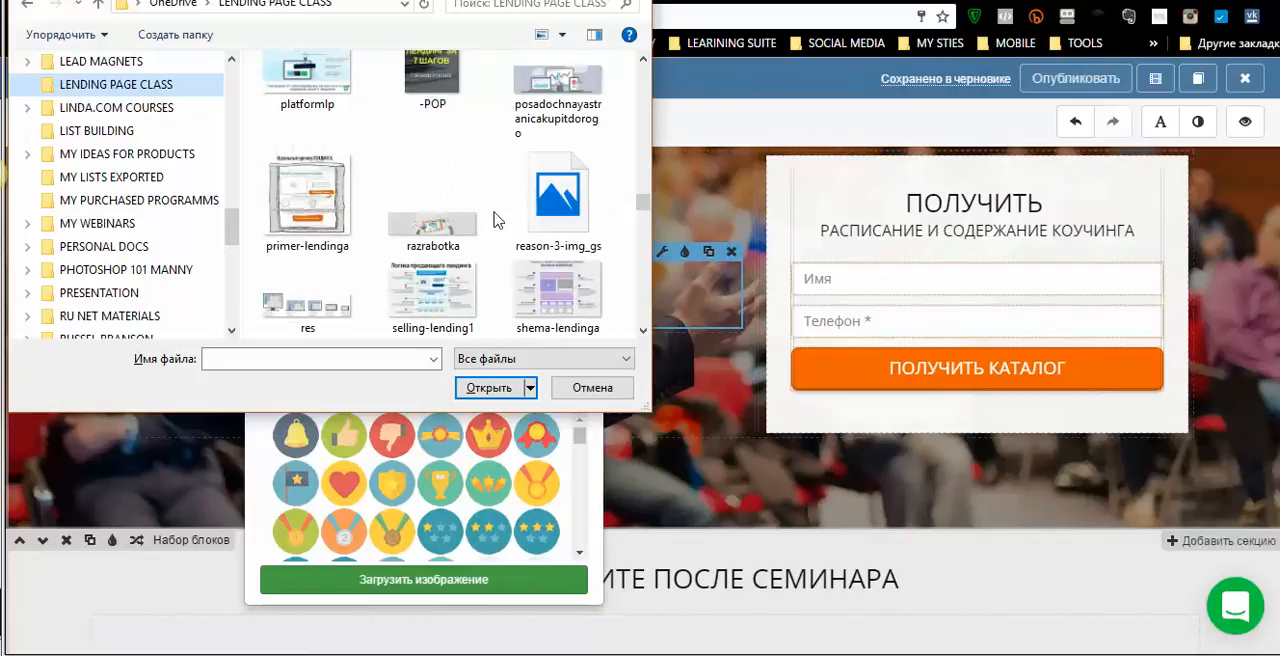
scroll(497, 221, down, 3)
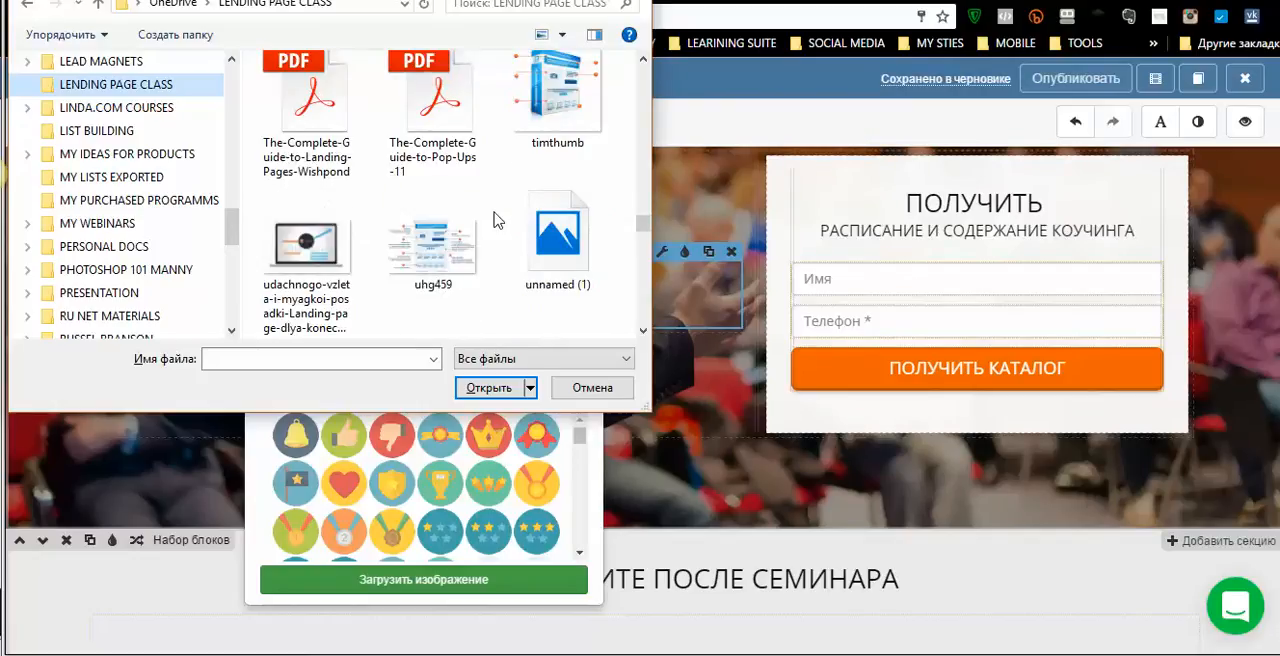
scroll(497, 221, down, 3)
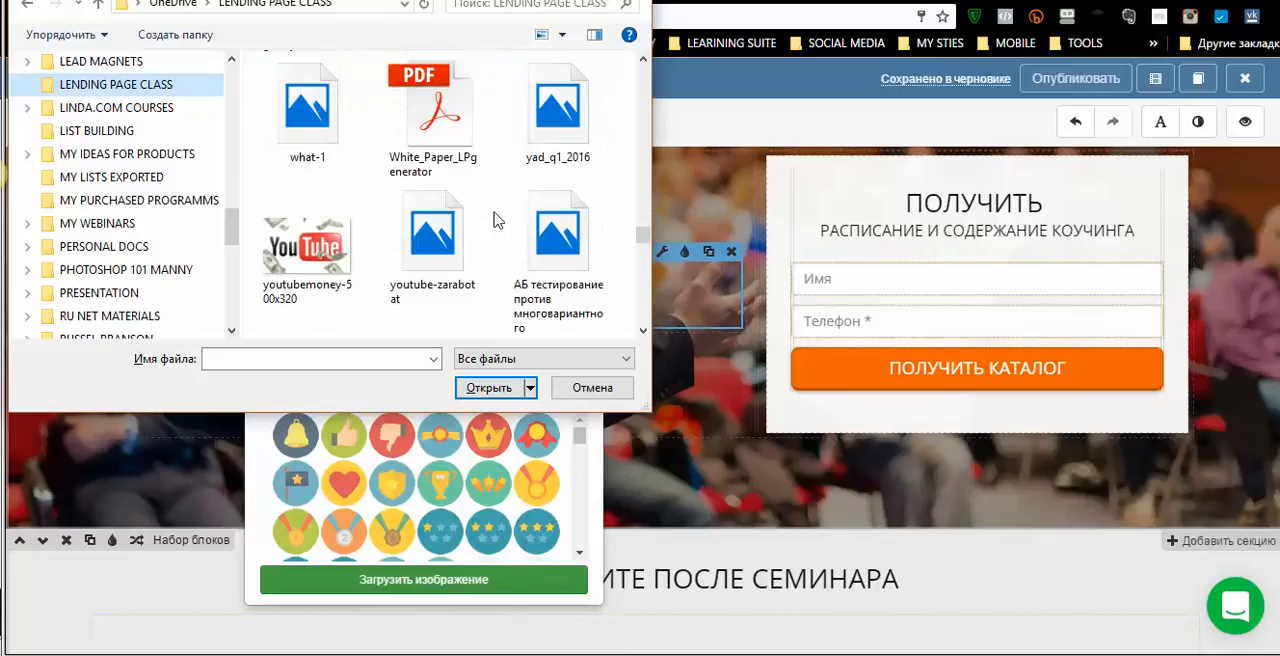
scroll(497, 221, down, 10)
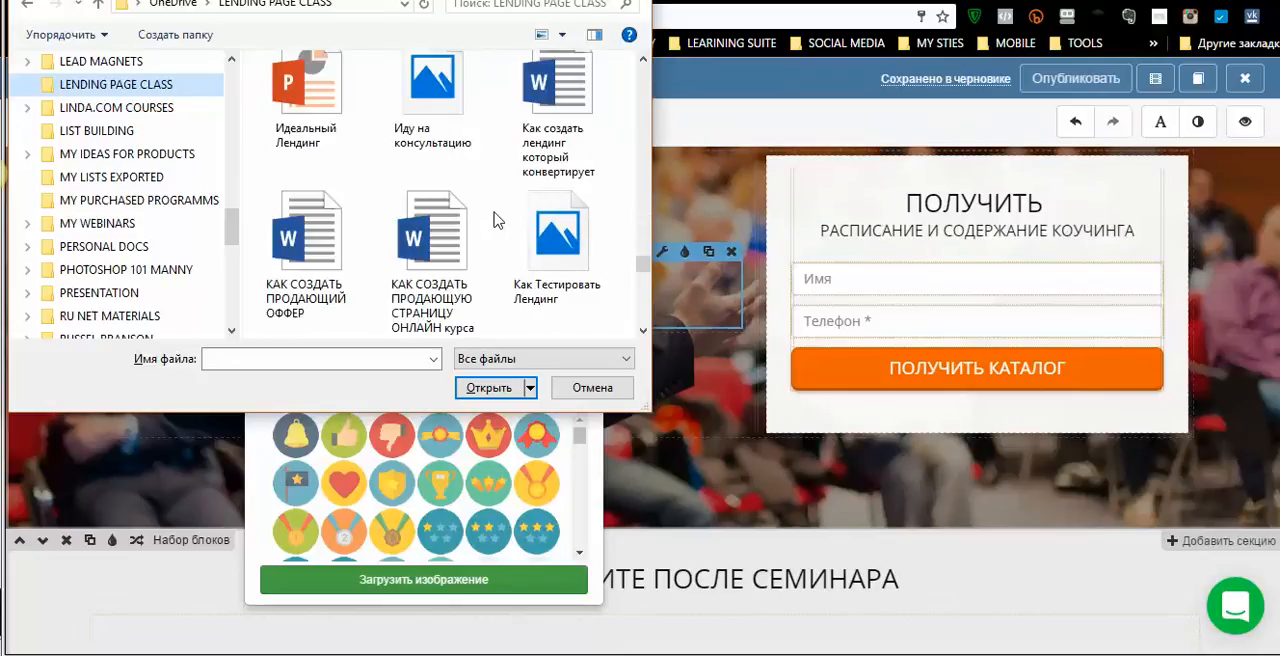
scroll(497, 221, down, 1)
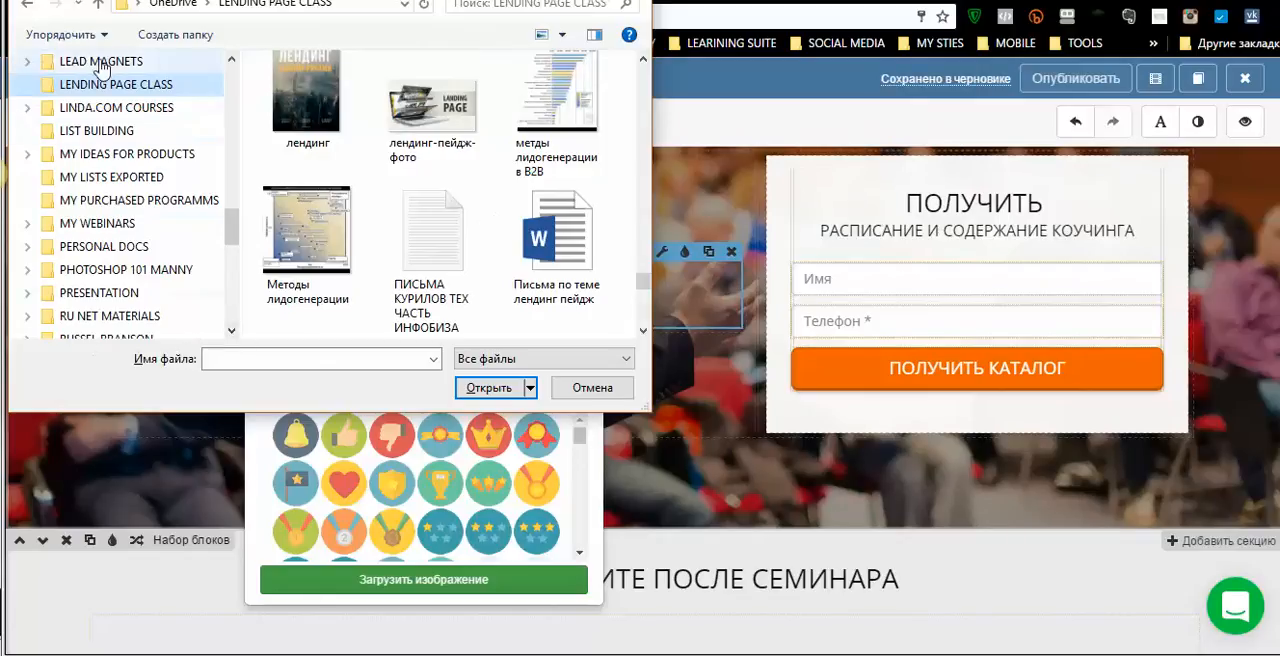
- Upload the «лендинг» cover picture into the image element beside the form
click(289, 92)
click(488, 388)
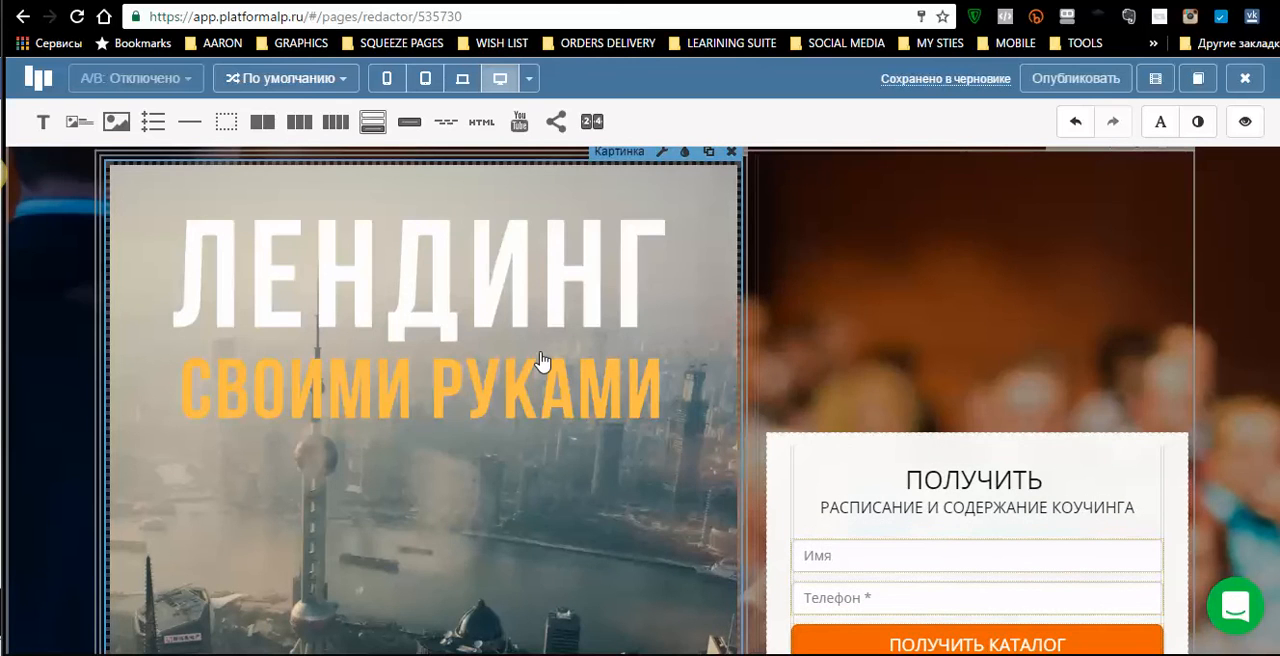
scroll(600, 395, down, 4)
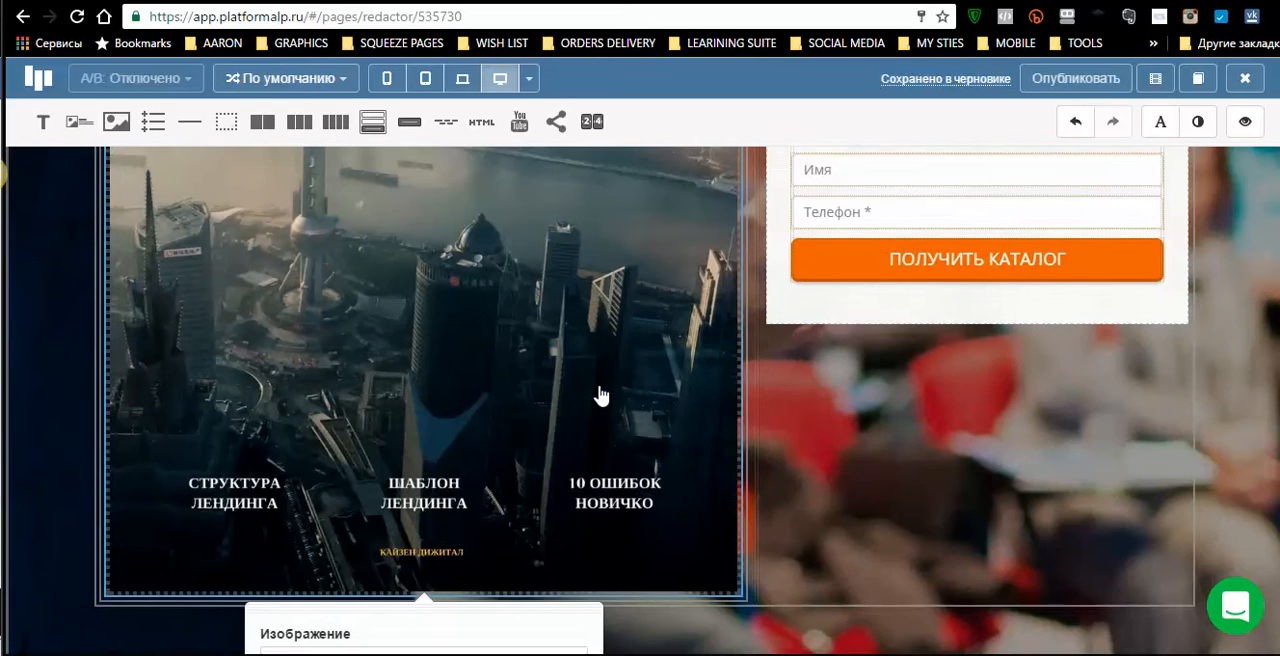
- Keep the «лендинг» cover image centred in its column and reduce its size to 33%
scroll(600, 395, up, 6)
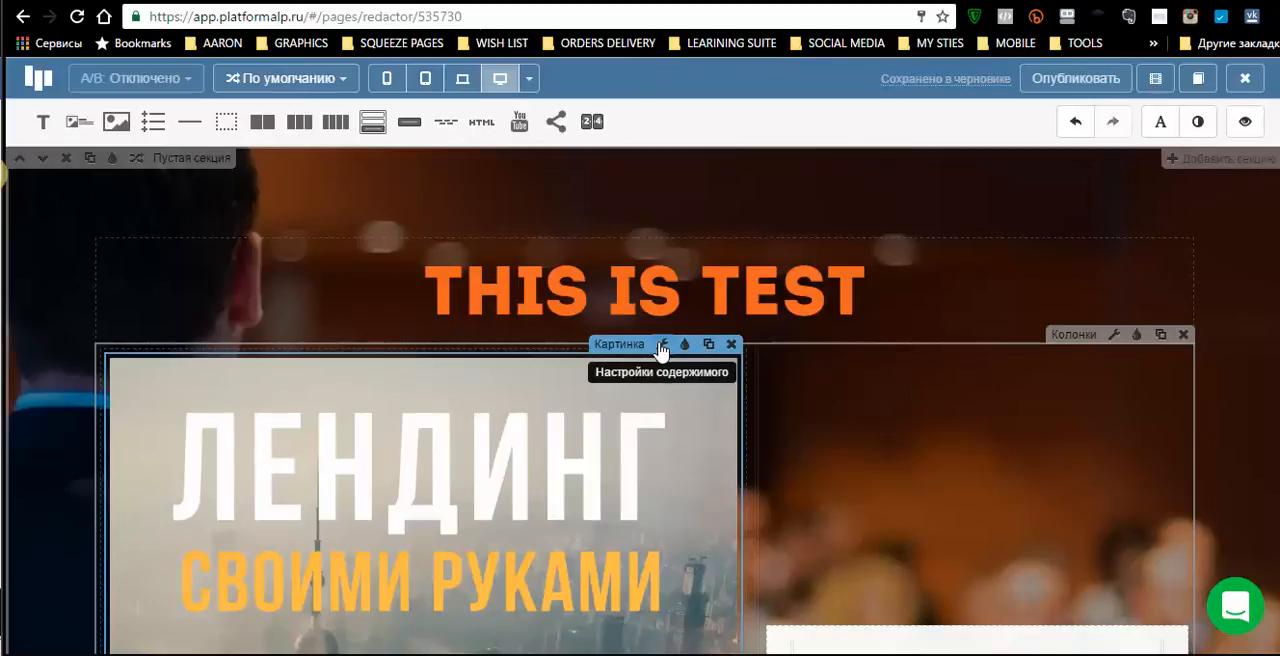
click(661, 346)
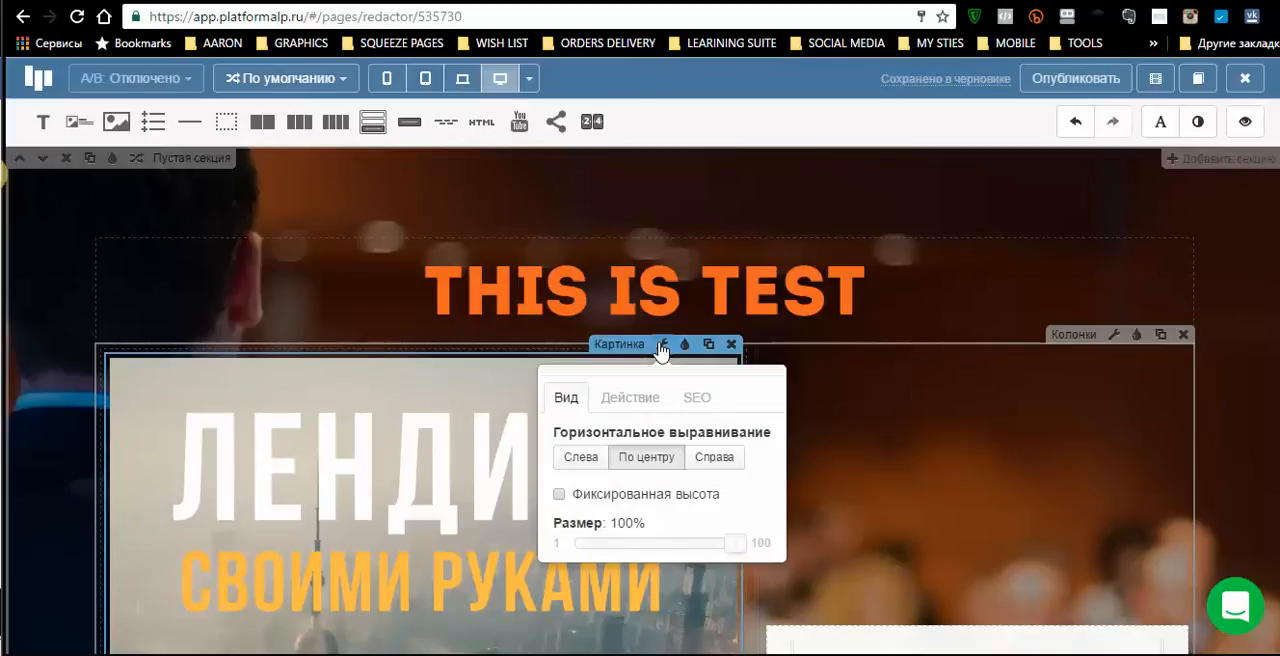
click(711, 455)
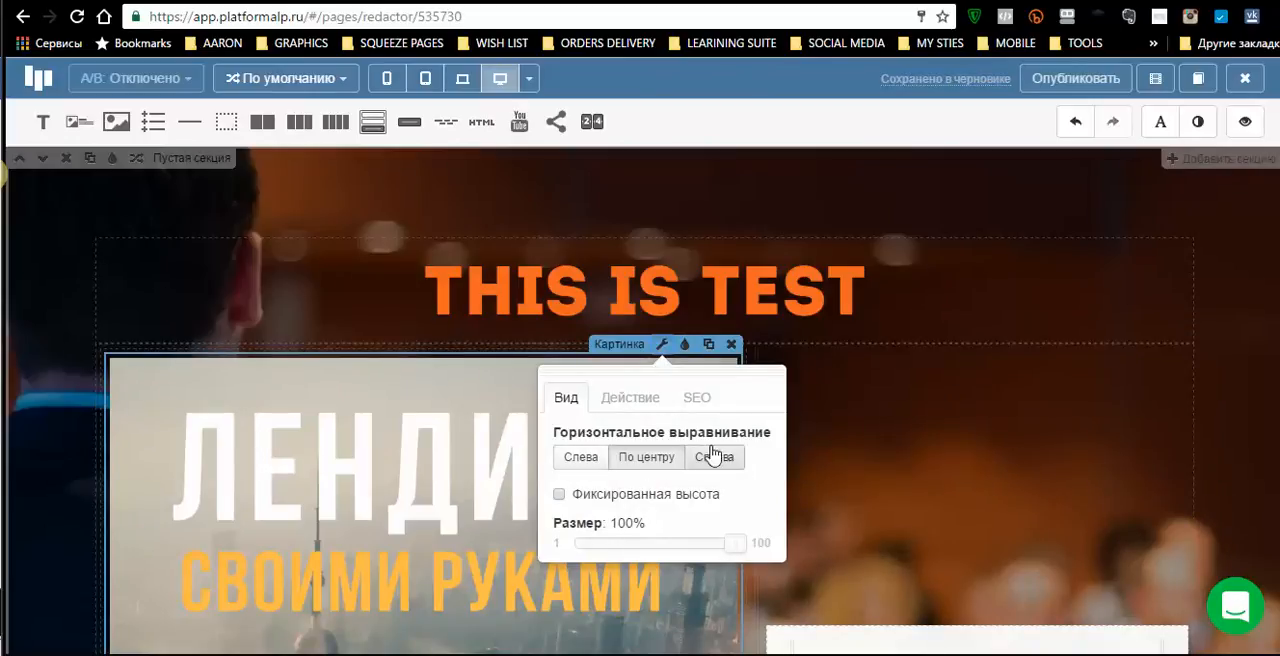
click(654, 455)
drag(724, 551, 631, 560)
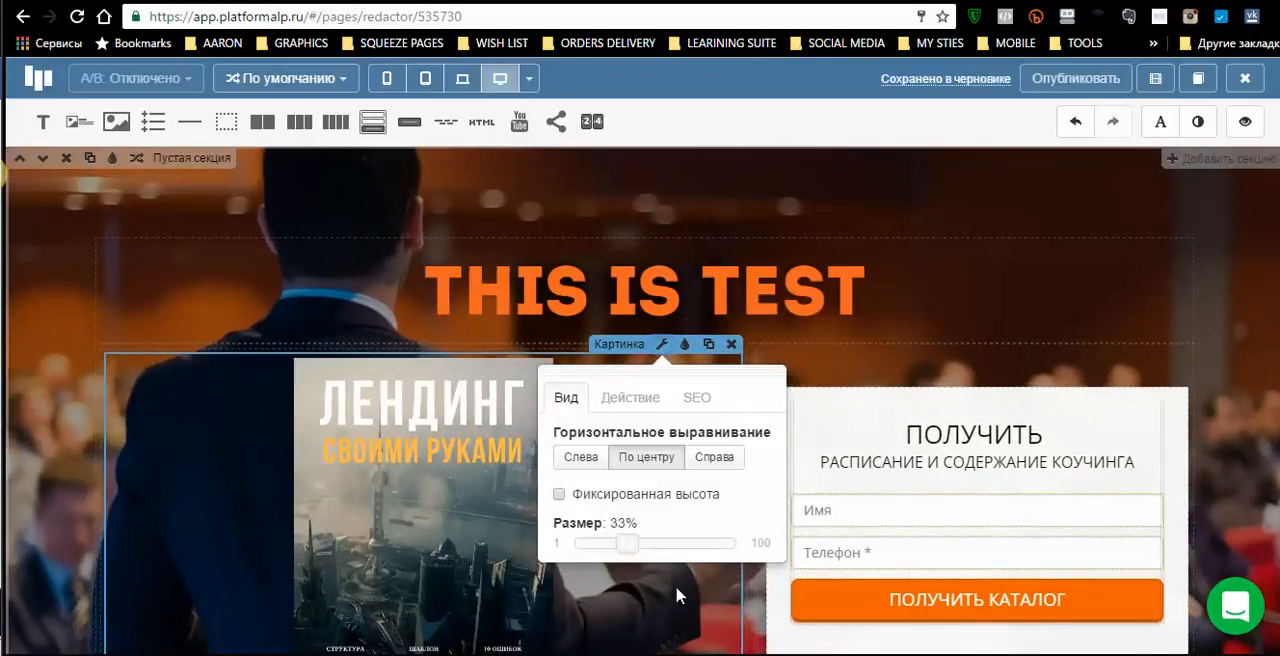
click(685, 608)
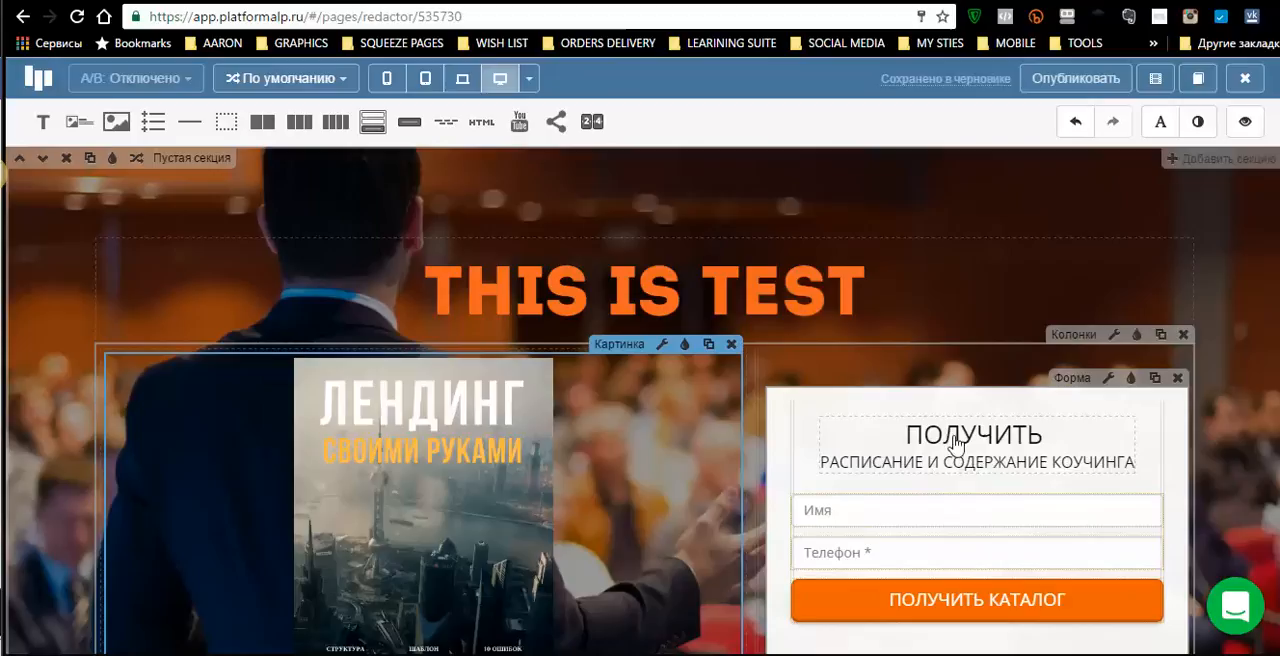
- Set the top section's background to the film camera with striped strap picture from the «Техника, устройства» image category
scroll(1034, 436, down, 5)
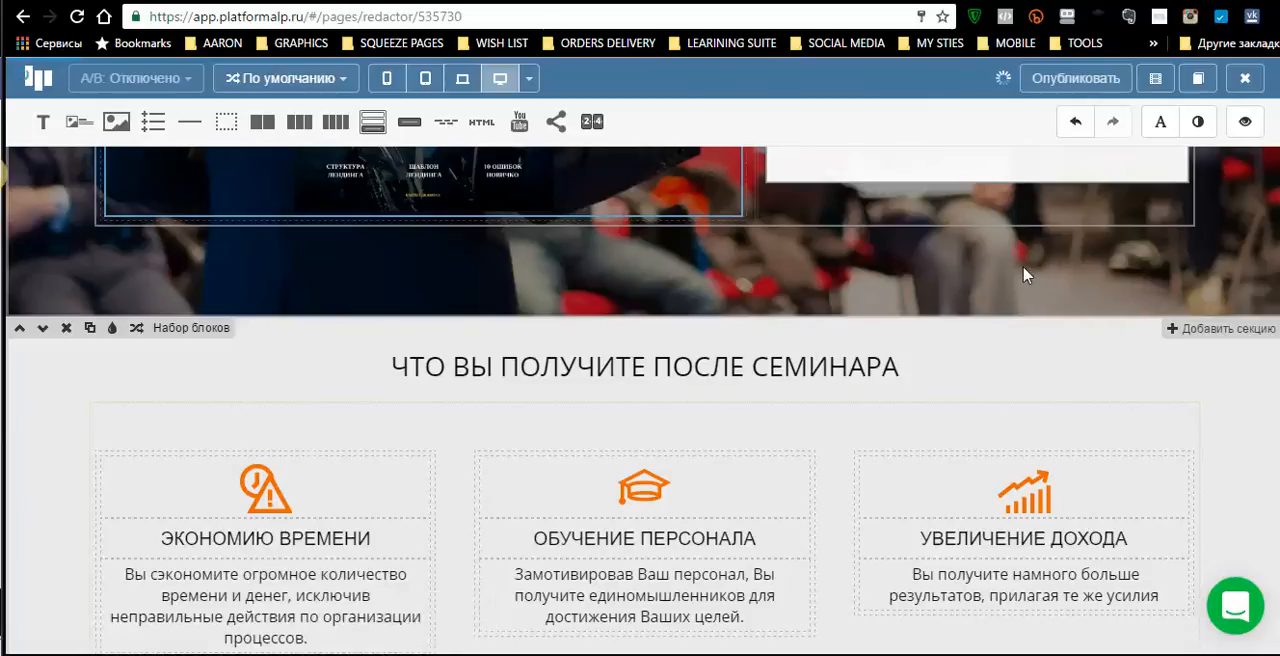
scroll(829, 337, up, 5)
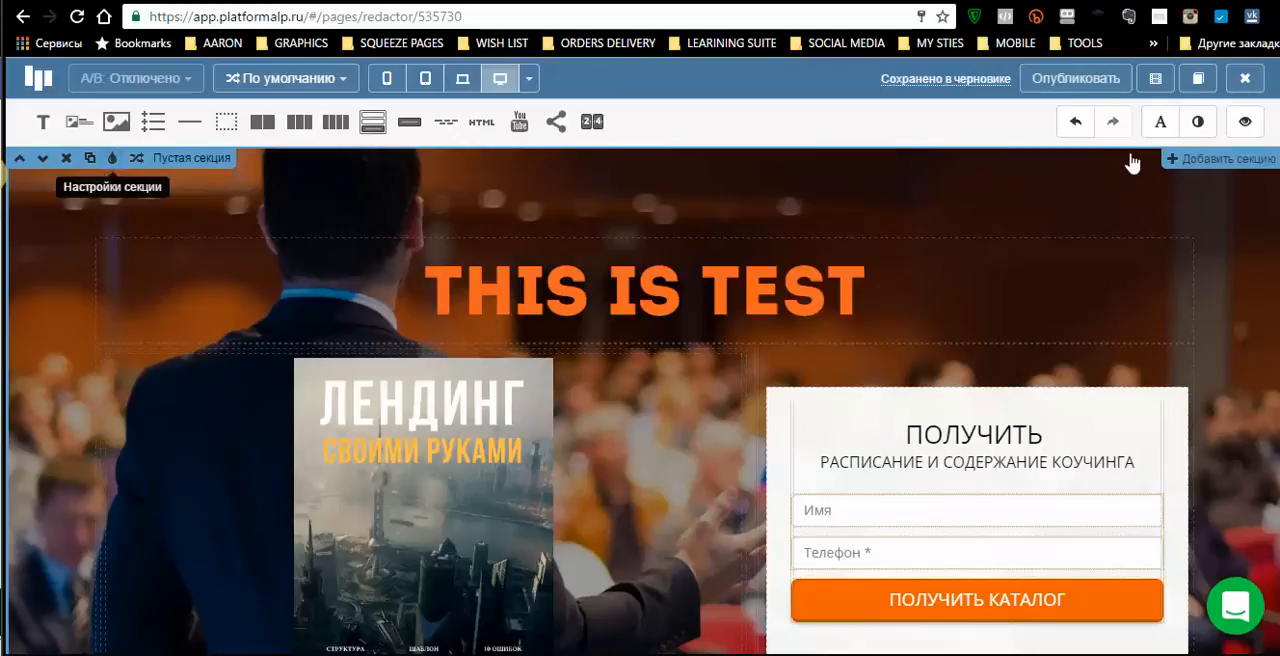
click(112, 162)
click(112, 162)
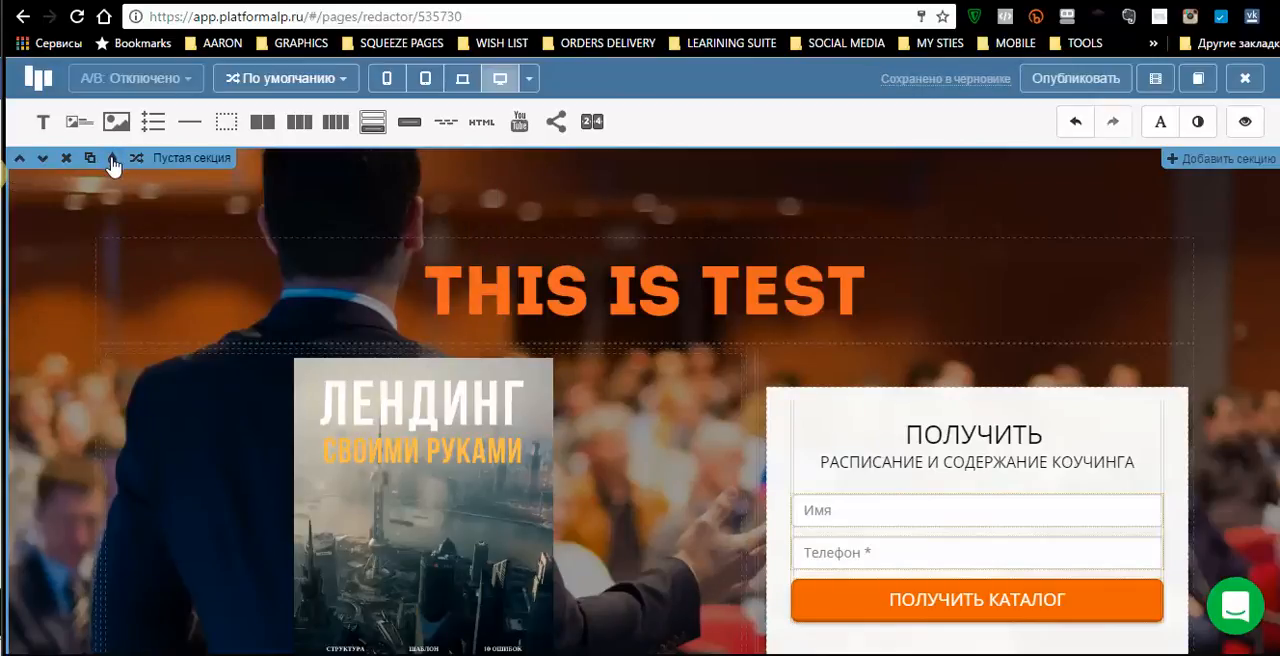
click(112, 162)
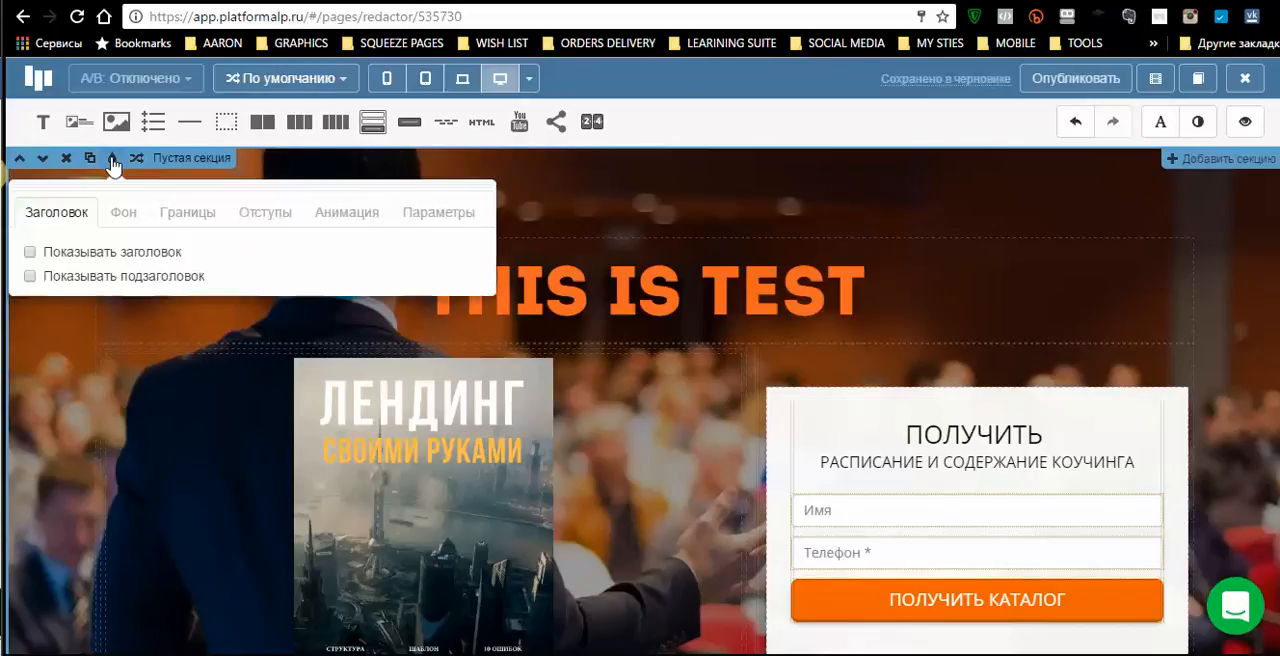
click(117, 217)
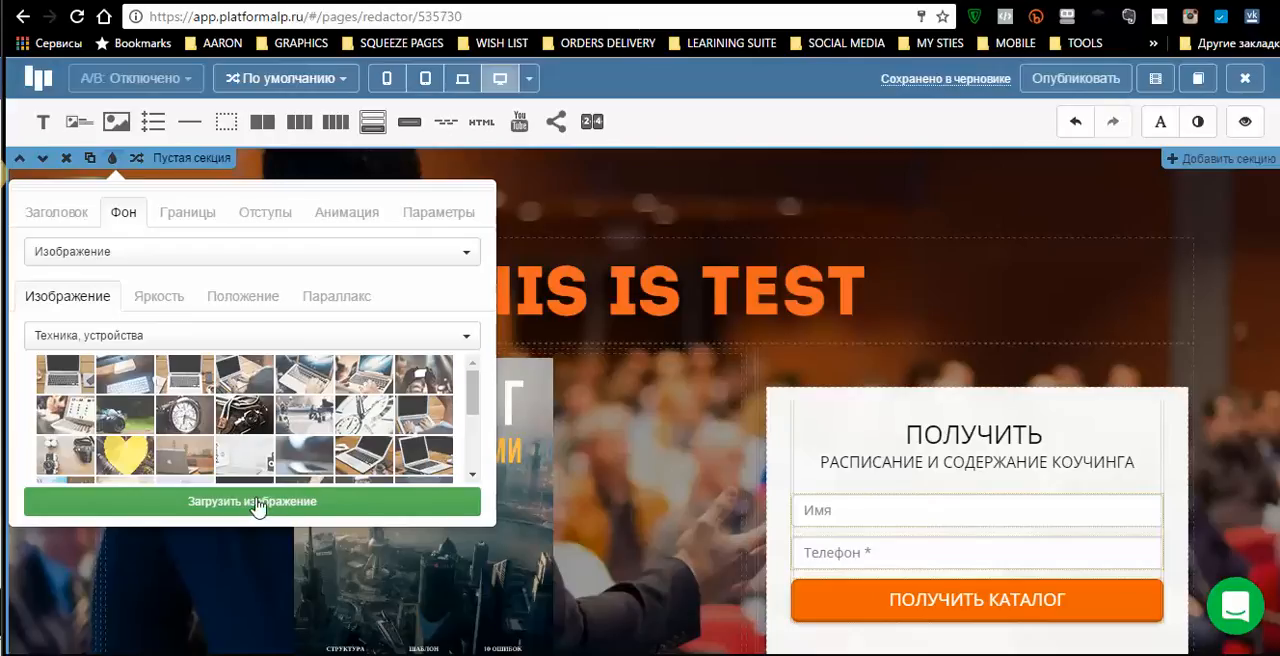
click(245, 414)
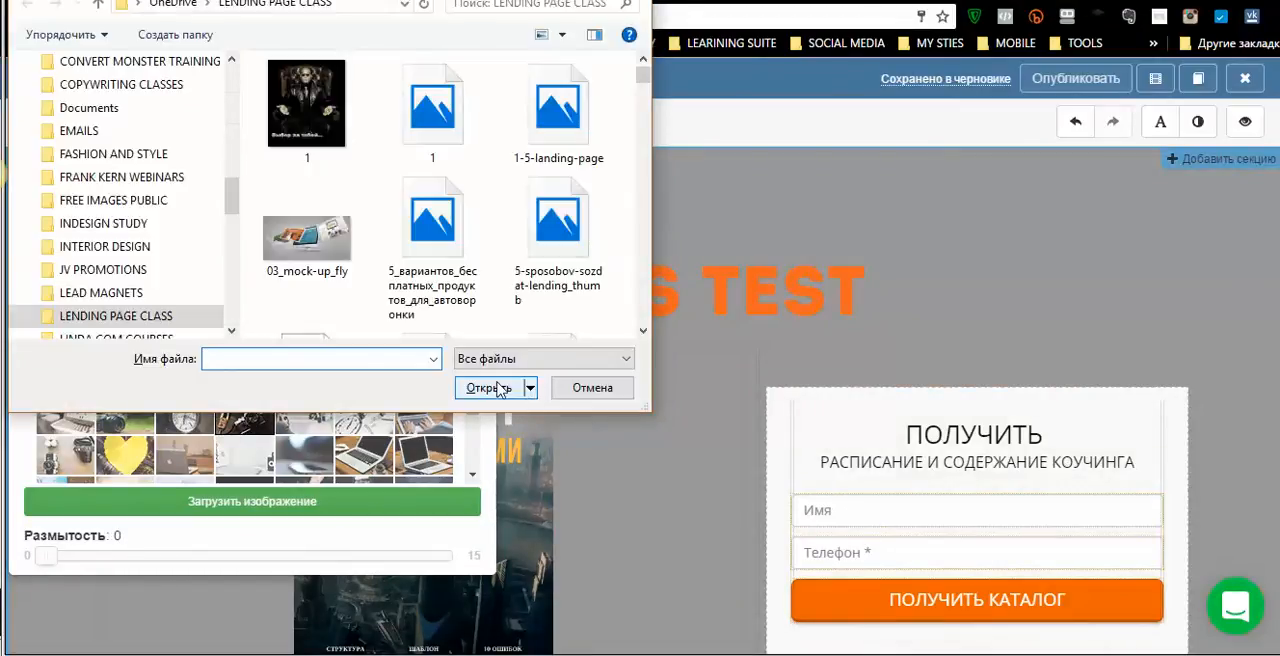
click(588, 394)
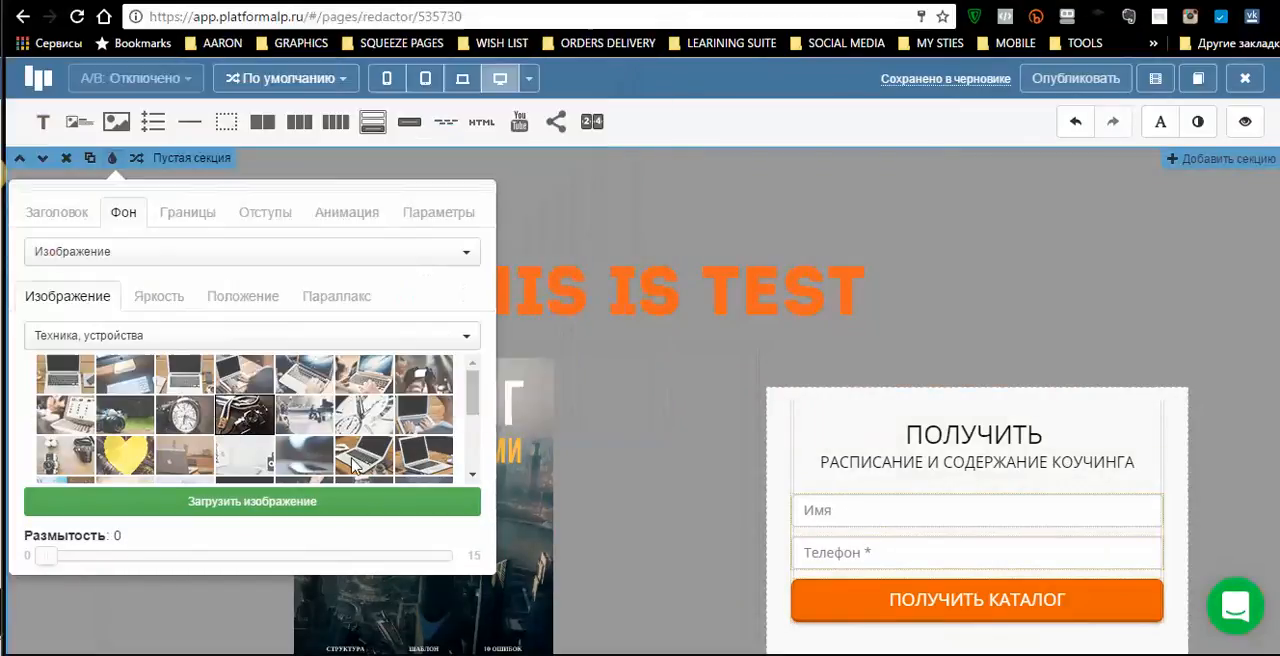
click(258, 417)
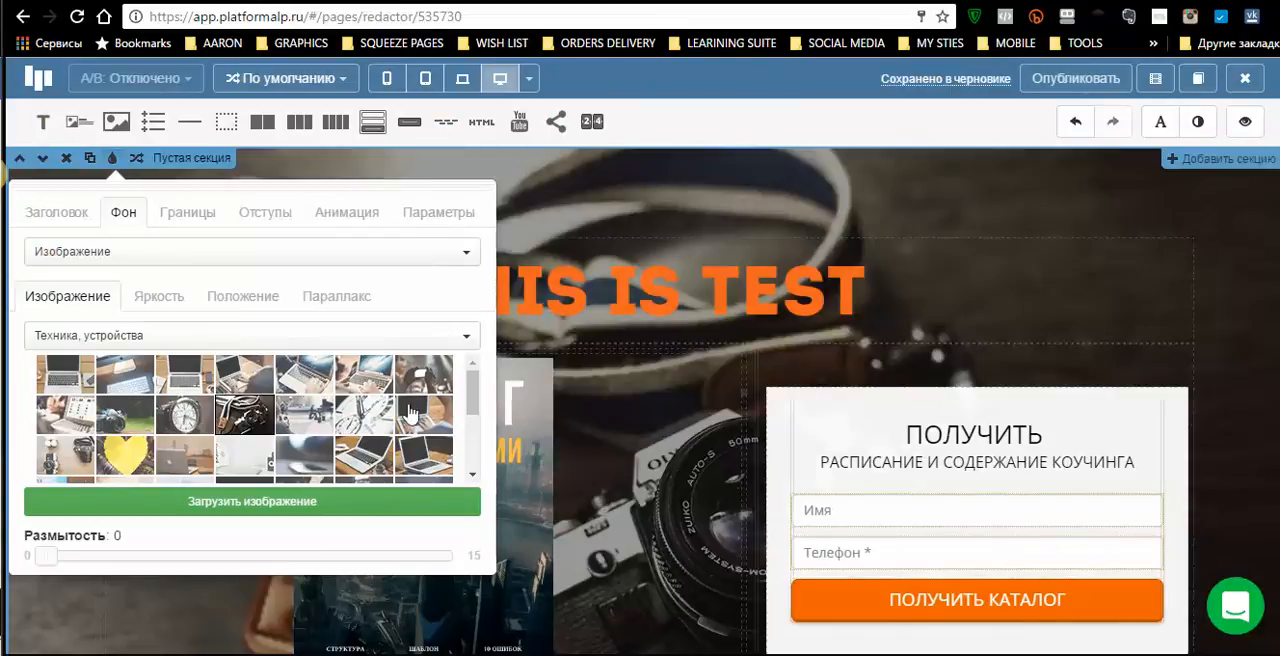
scroll(415, 410, down, 3)
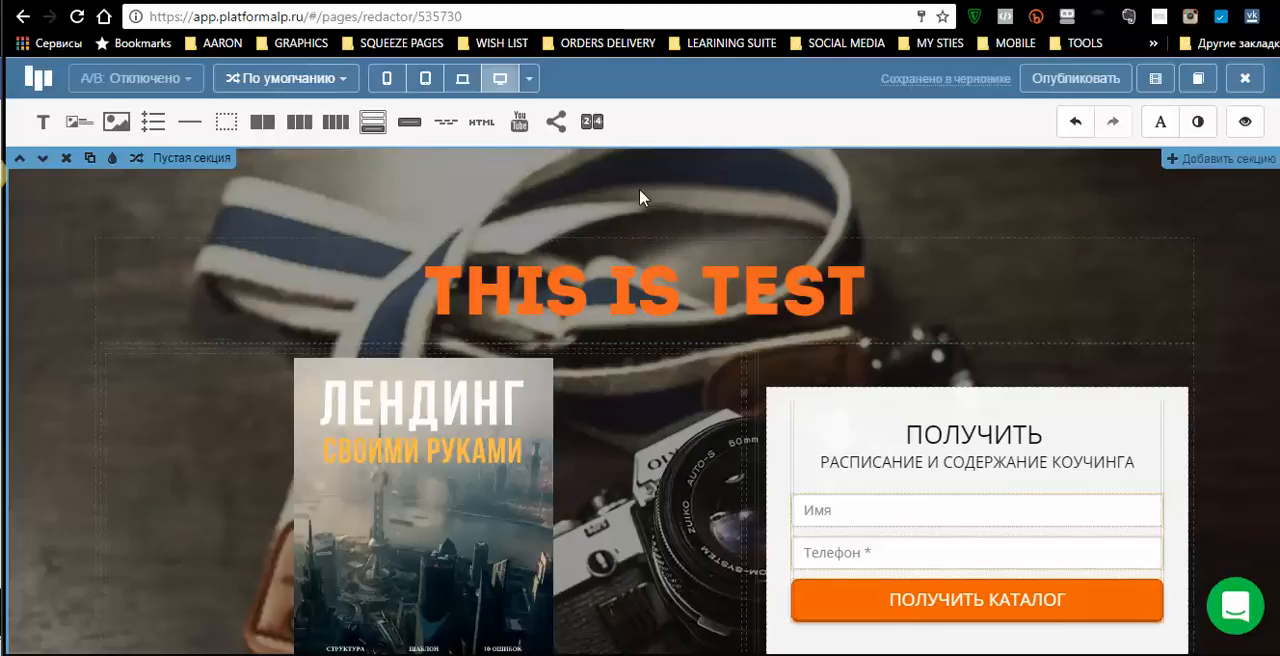
scroll(766, 296, down, 3)
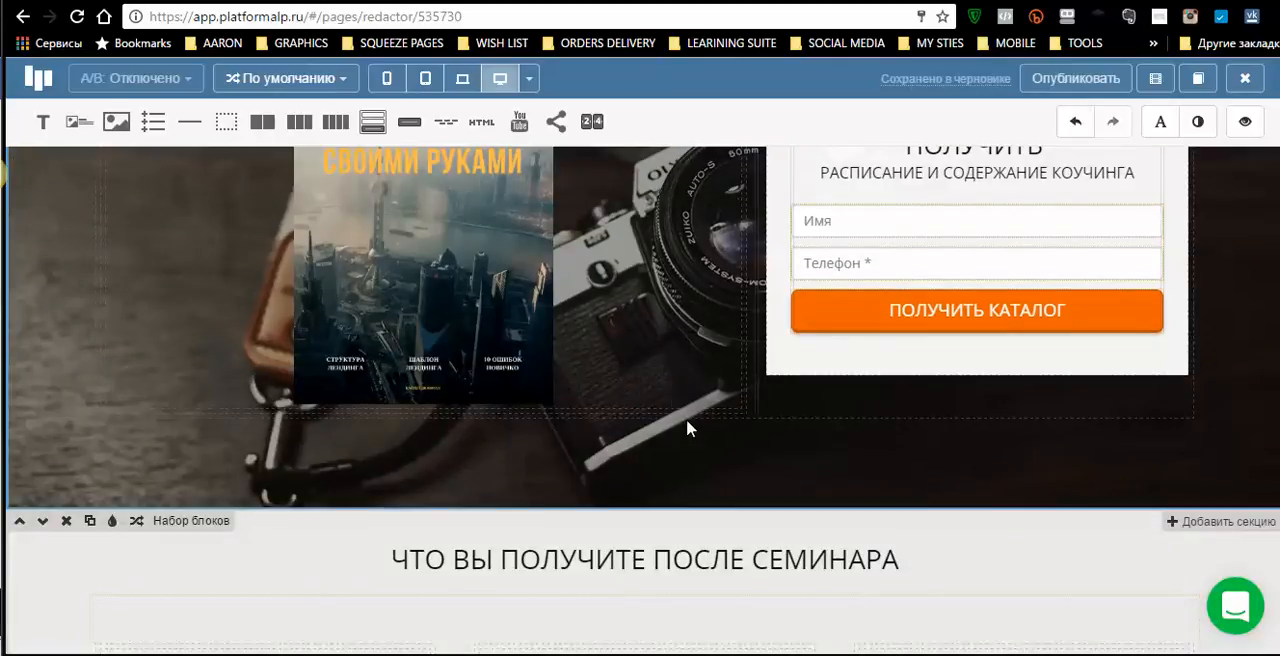
scroll(672, 400, up, 3)
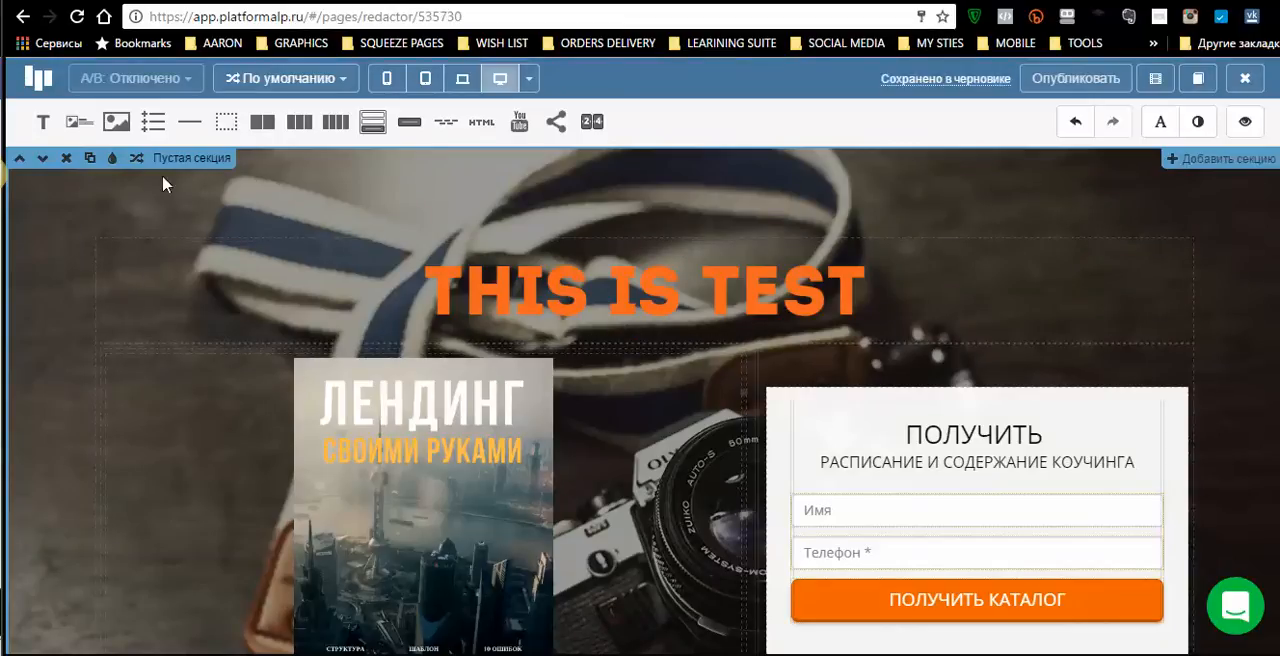
- Set the top section's upper padding to 21 and its lower padding to 50
click(112, 160)
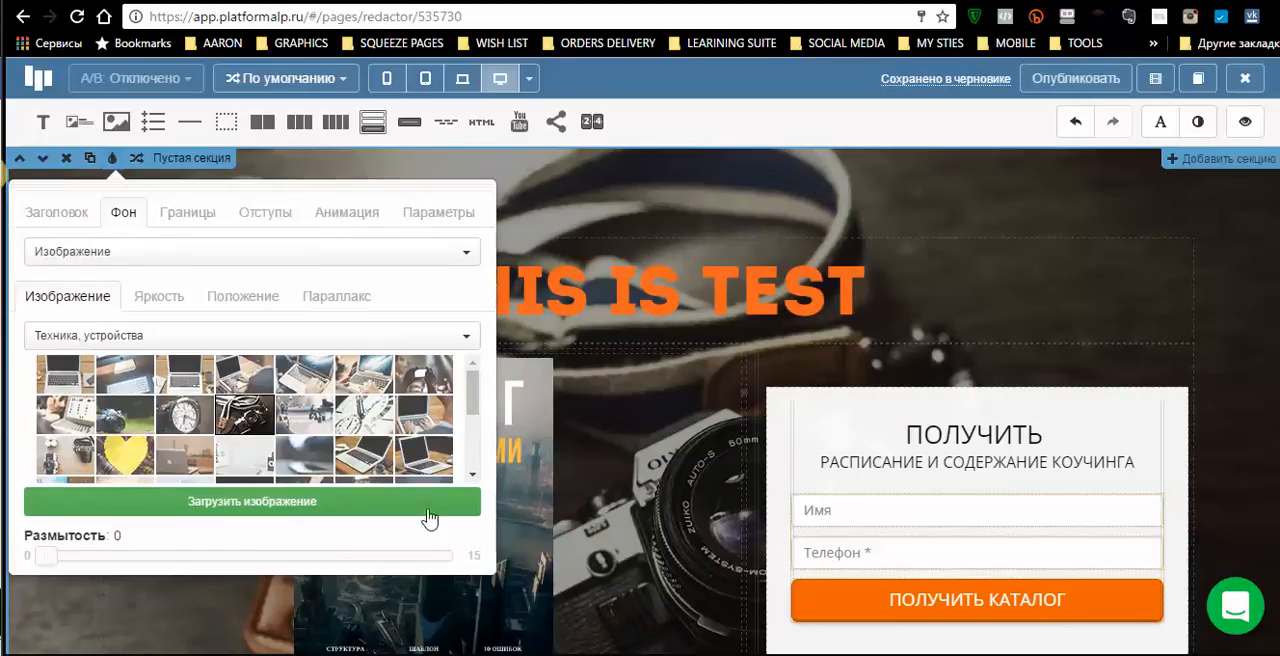
click(257, 218)
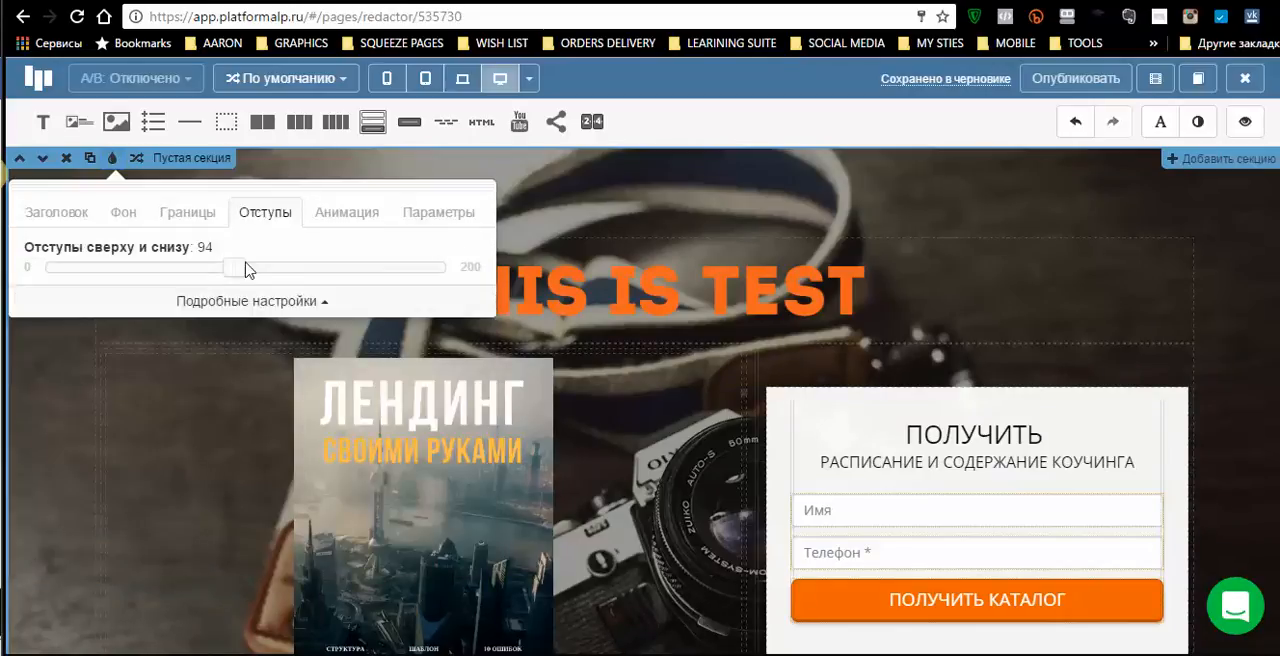
drag(220, 272, 90, 268)
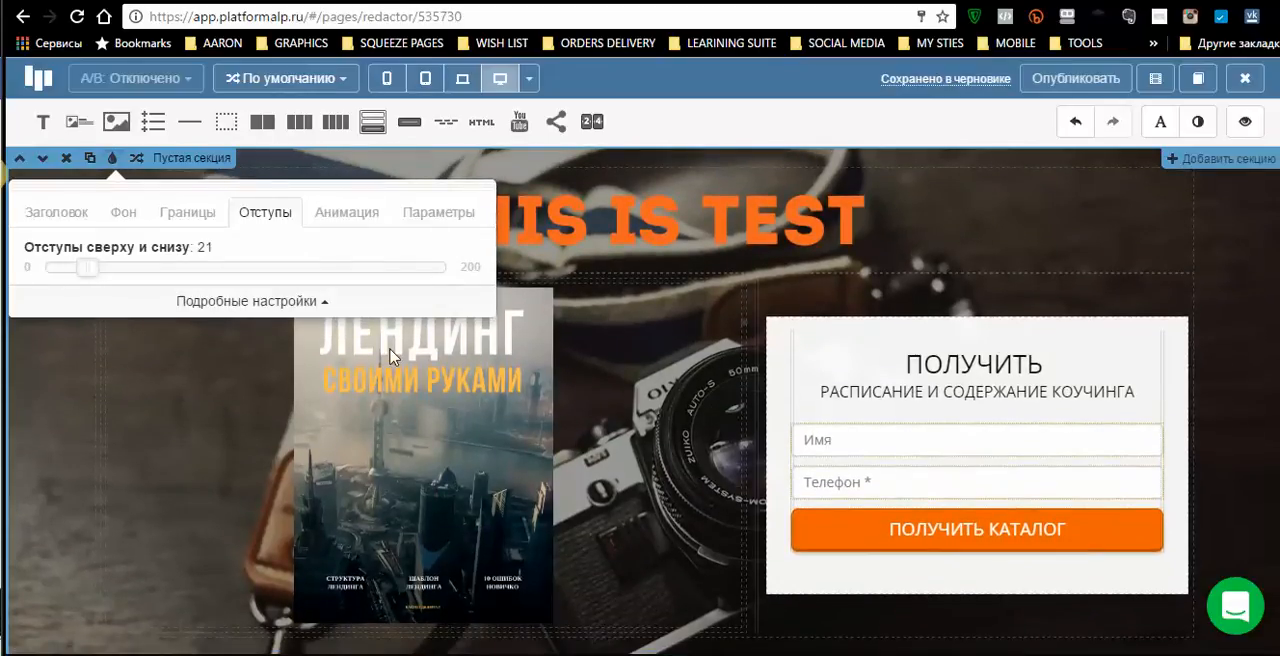
click(263, 311)
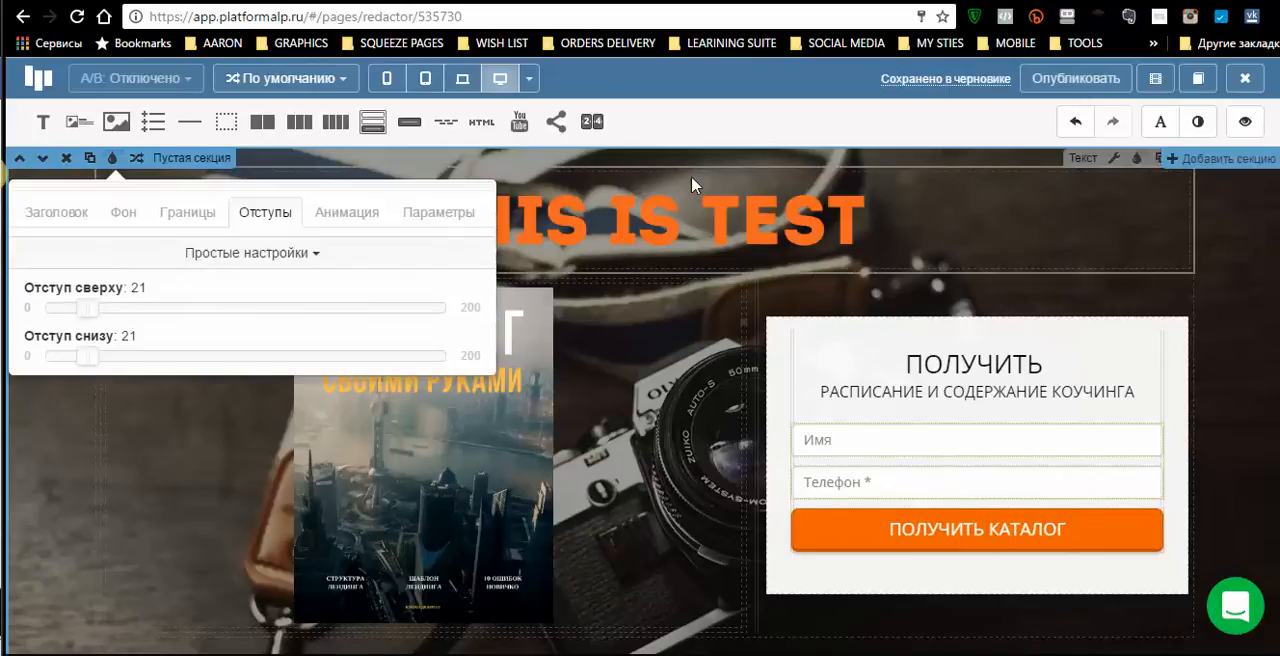
scroll(723, 613, down, 3)
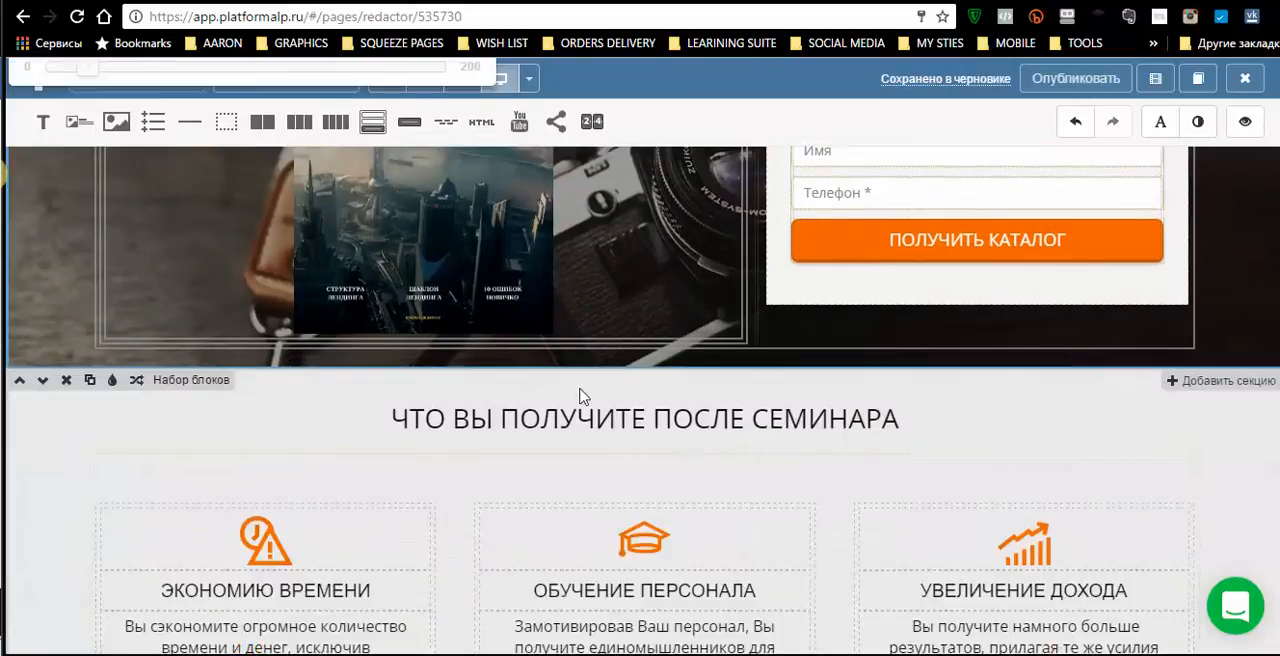
scroll(514, 348, up, 3)
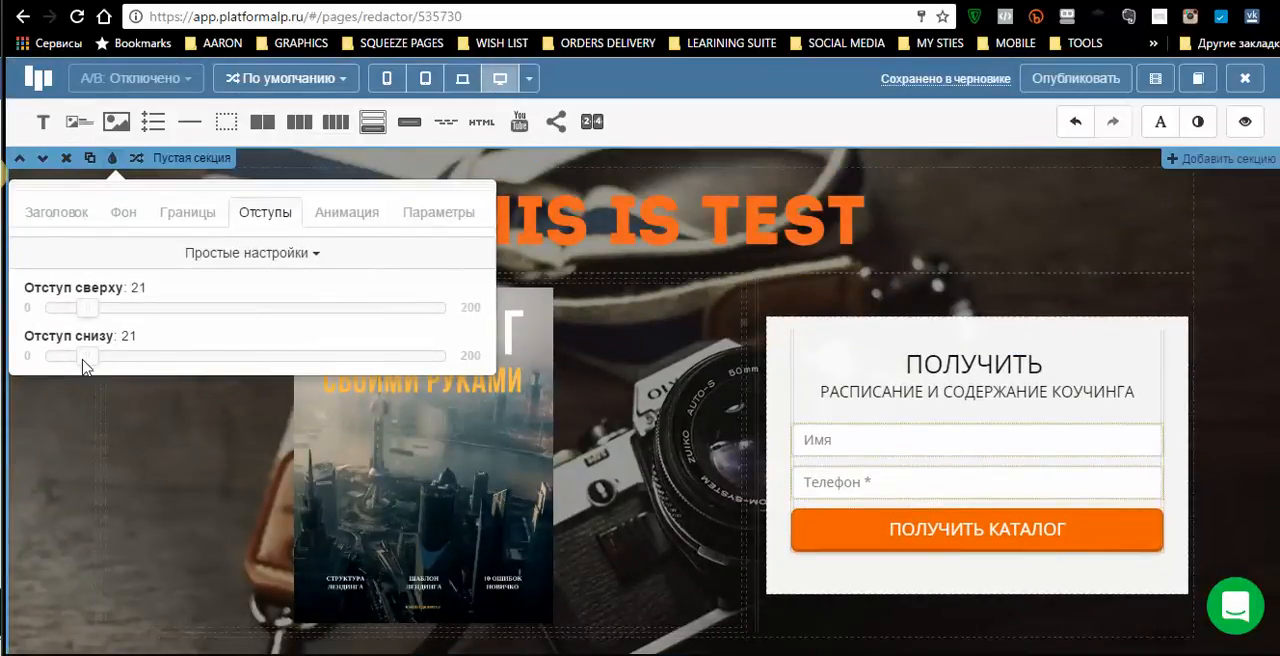
drag(126, 367, 146, 368)
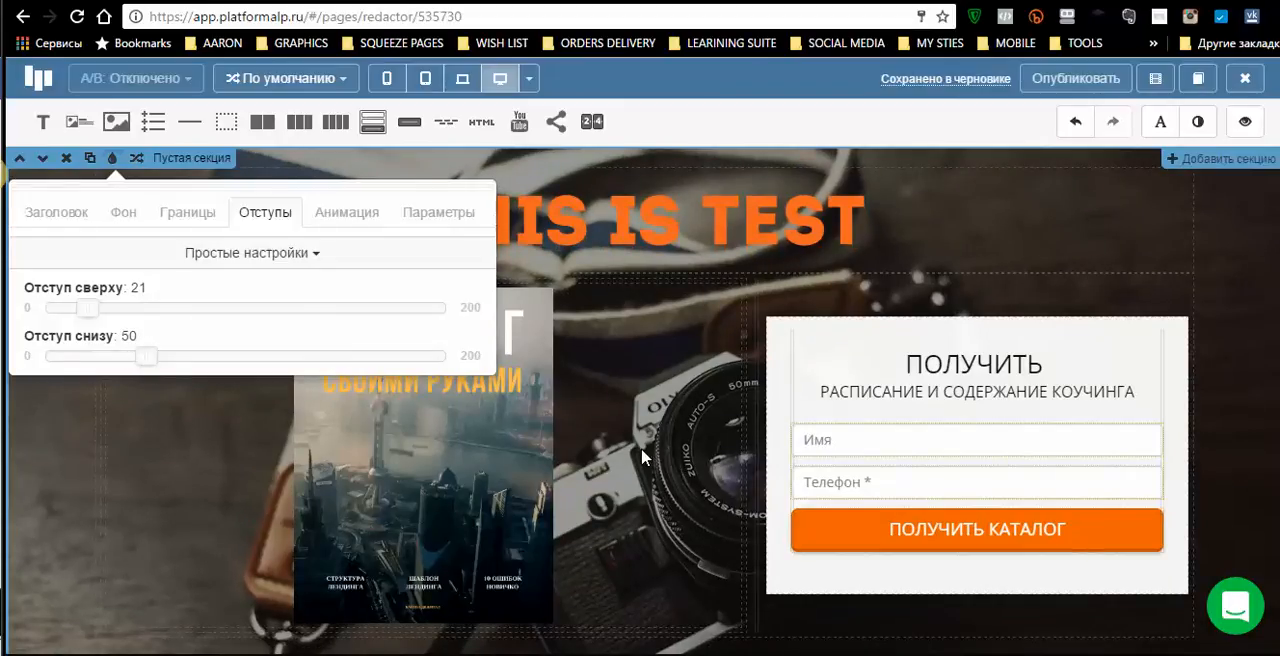
- Try moving the cover image under the «ЧТО ВЫ ПОЛУЧИТЕ ПОСЛЕ СЕМИНАРА» heading and undo the move
scroll(182, 510, down, 5)
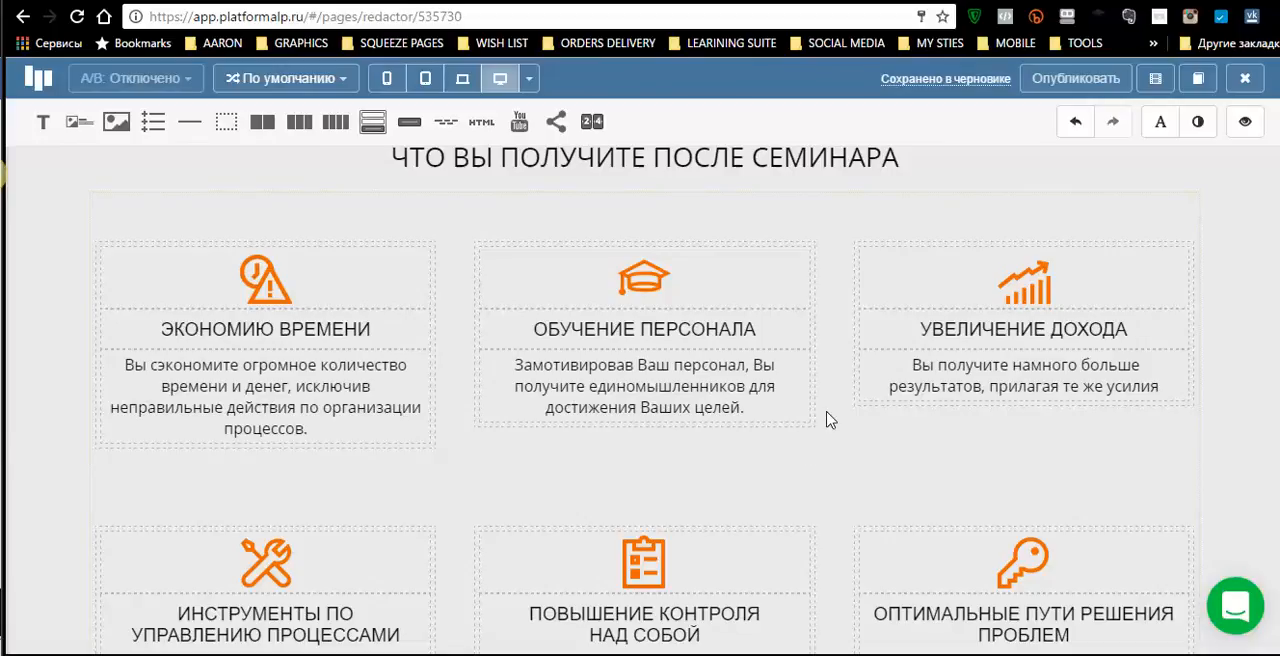
scroll(840, 432, up, 5)
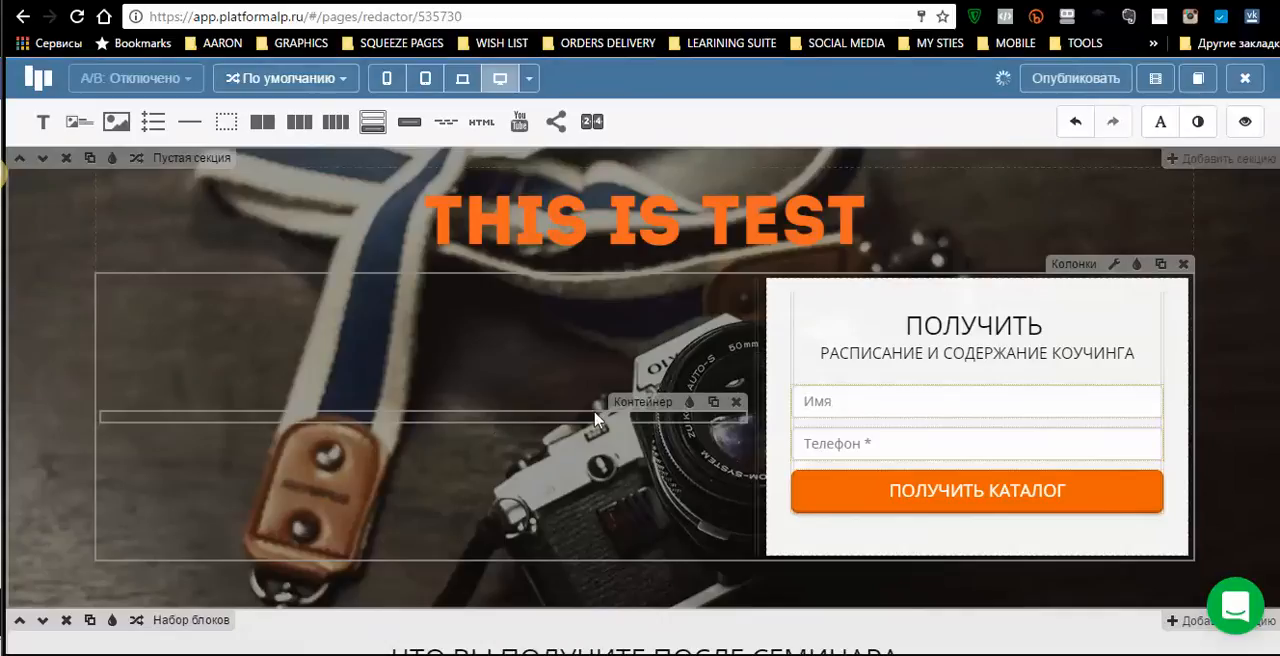
click(1076, 125)
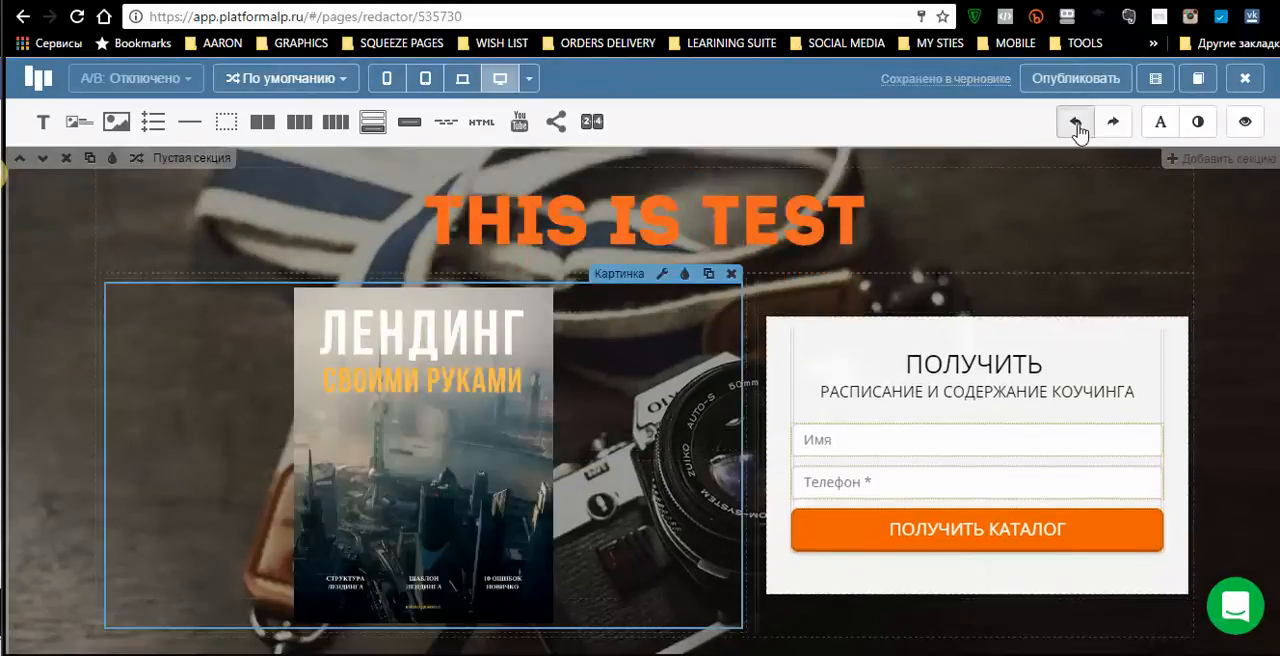
scroll(1076, 125, down, 3)
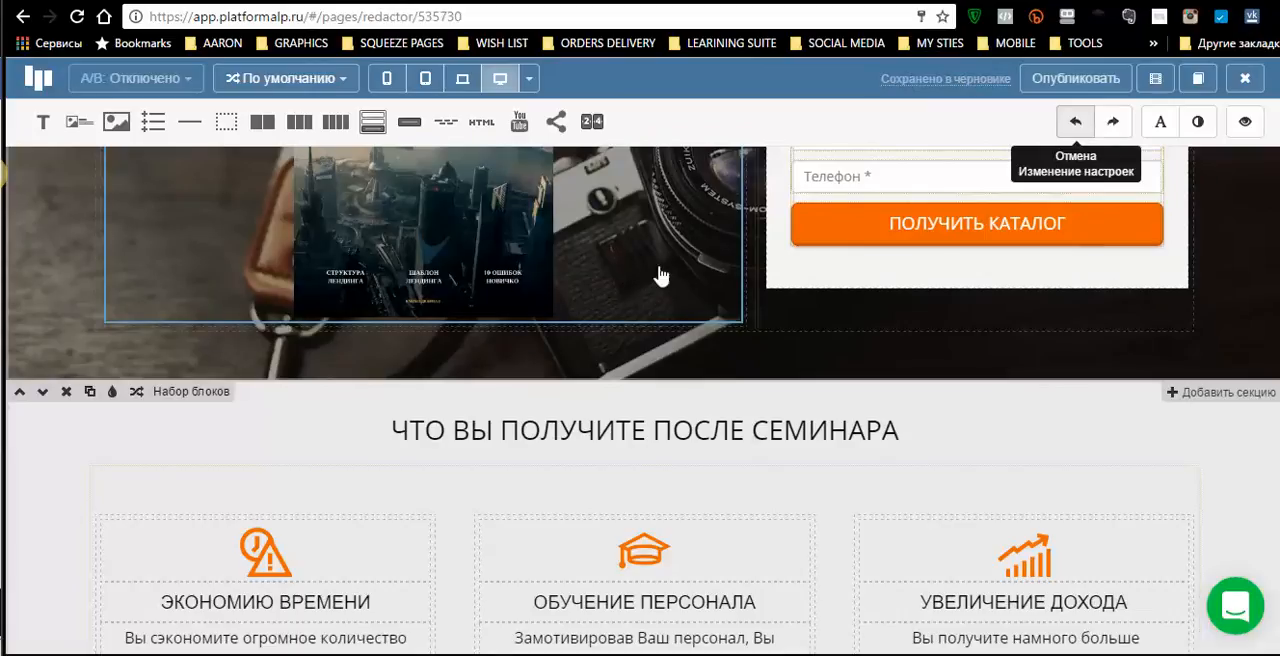
scroll(816, 322, up, 3)
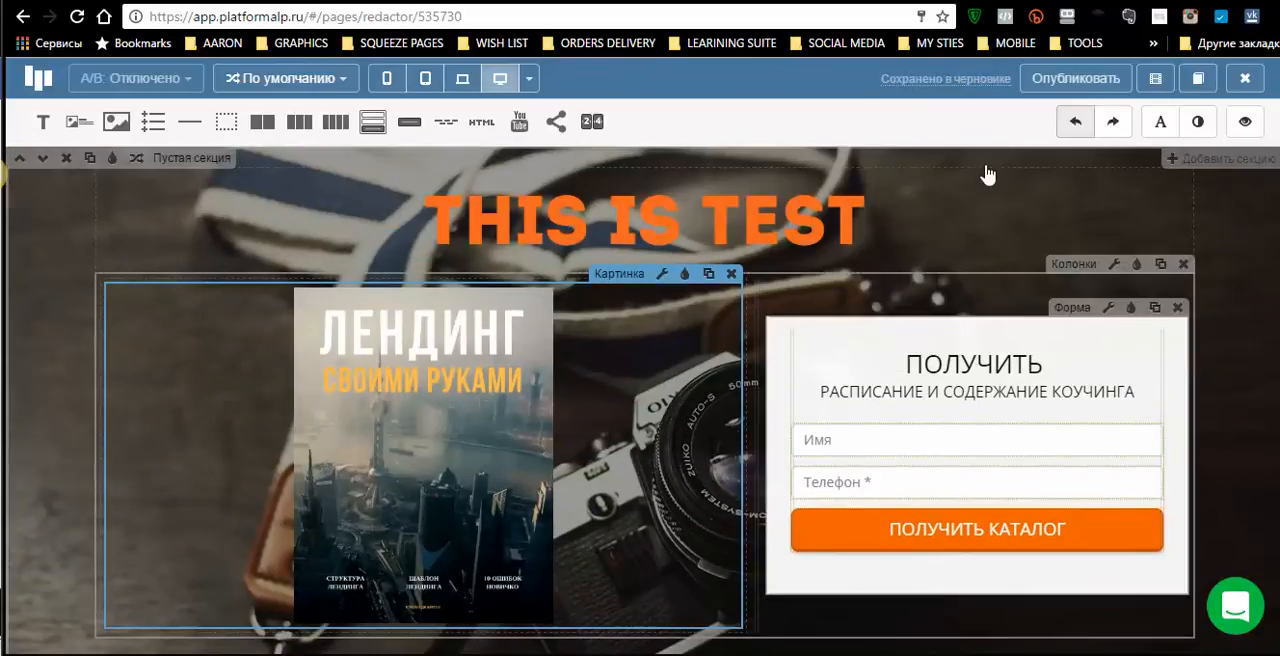
click(1128, 124)
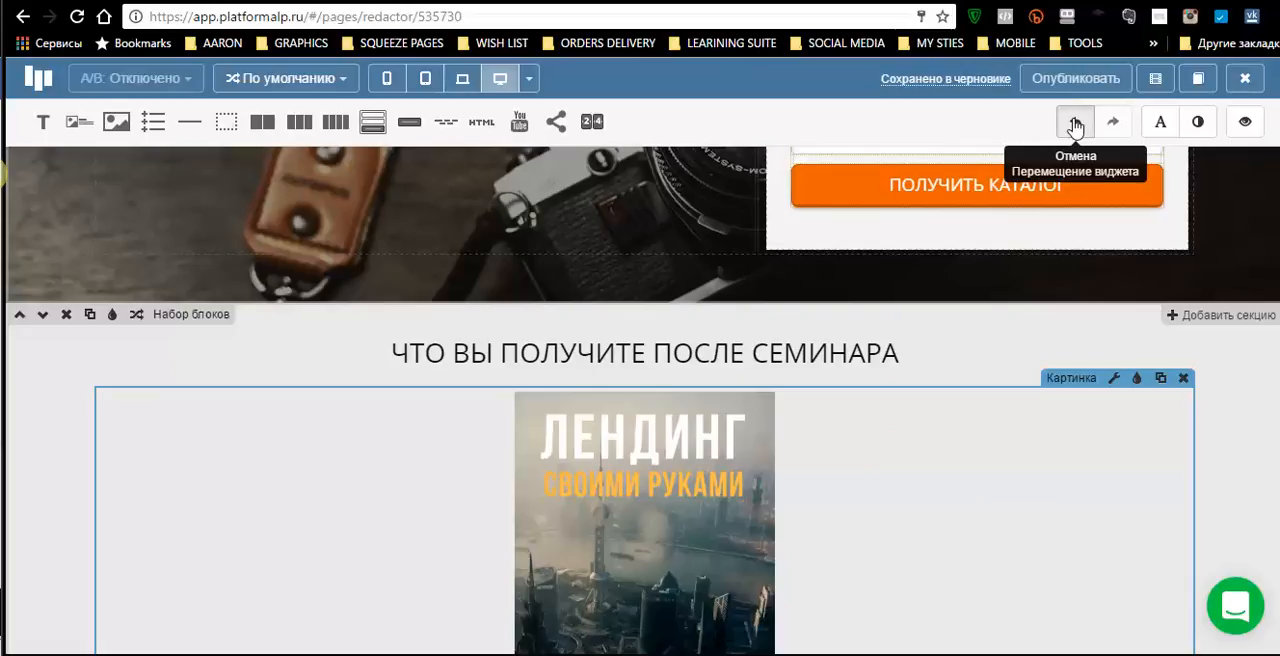
click(1076, 124)
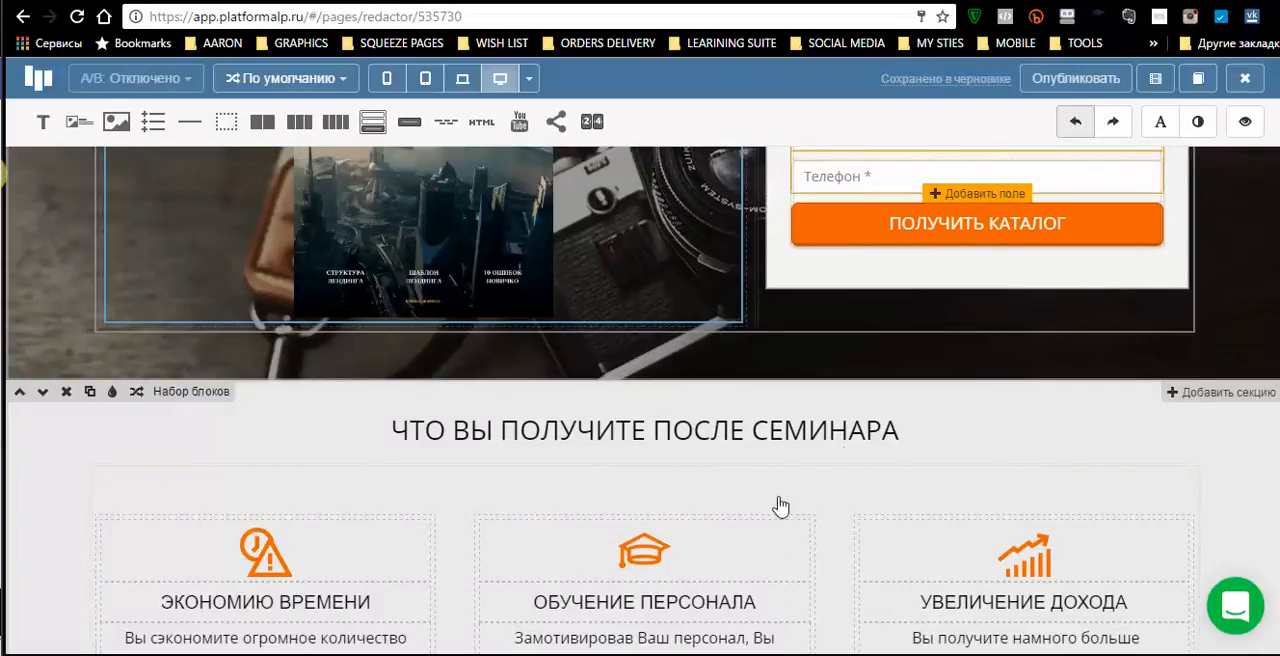
- Set the «ПОЛУЧИТЬ КАТАЛОГ» form button to the largest preset size
scroll(968, 347, up, 3)
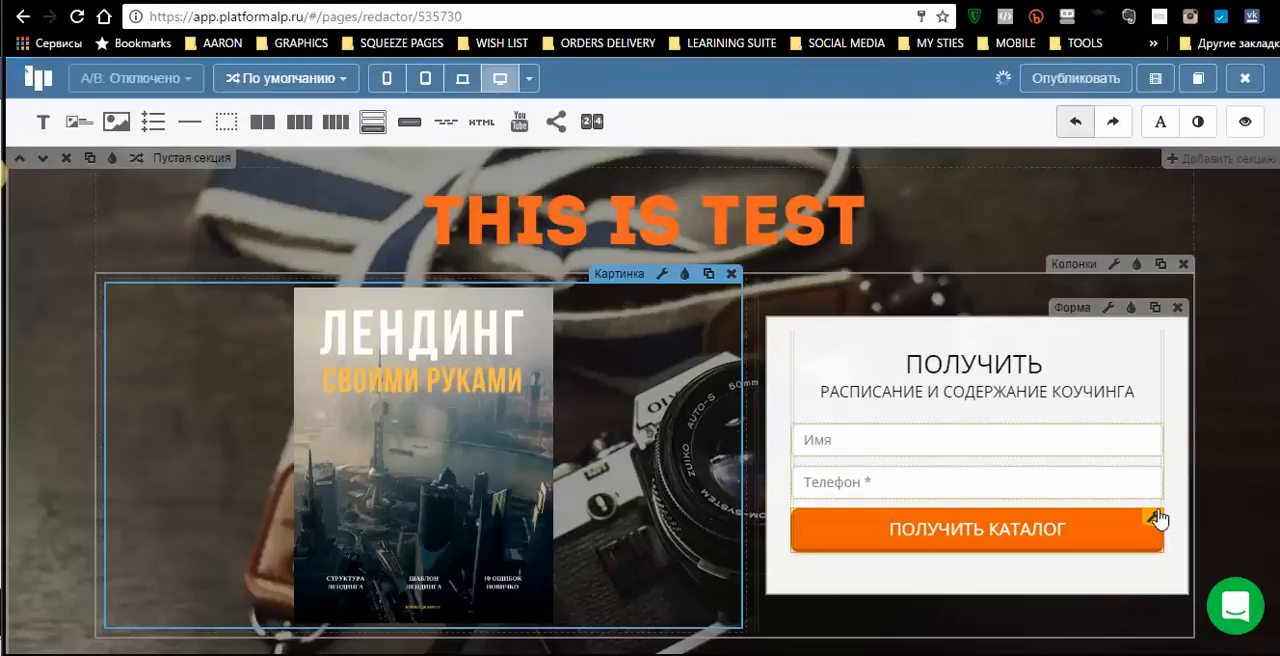
click(1152, 517)
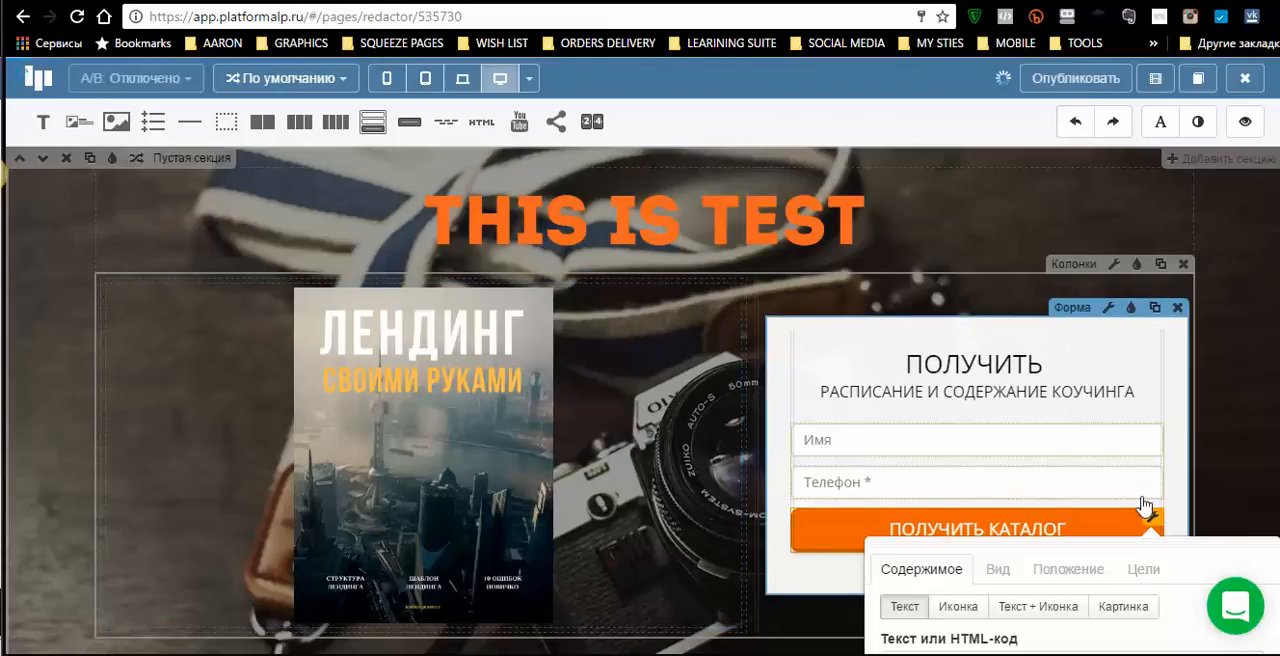
scroll(1077, 592, down, 15)
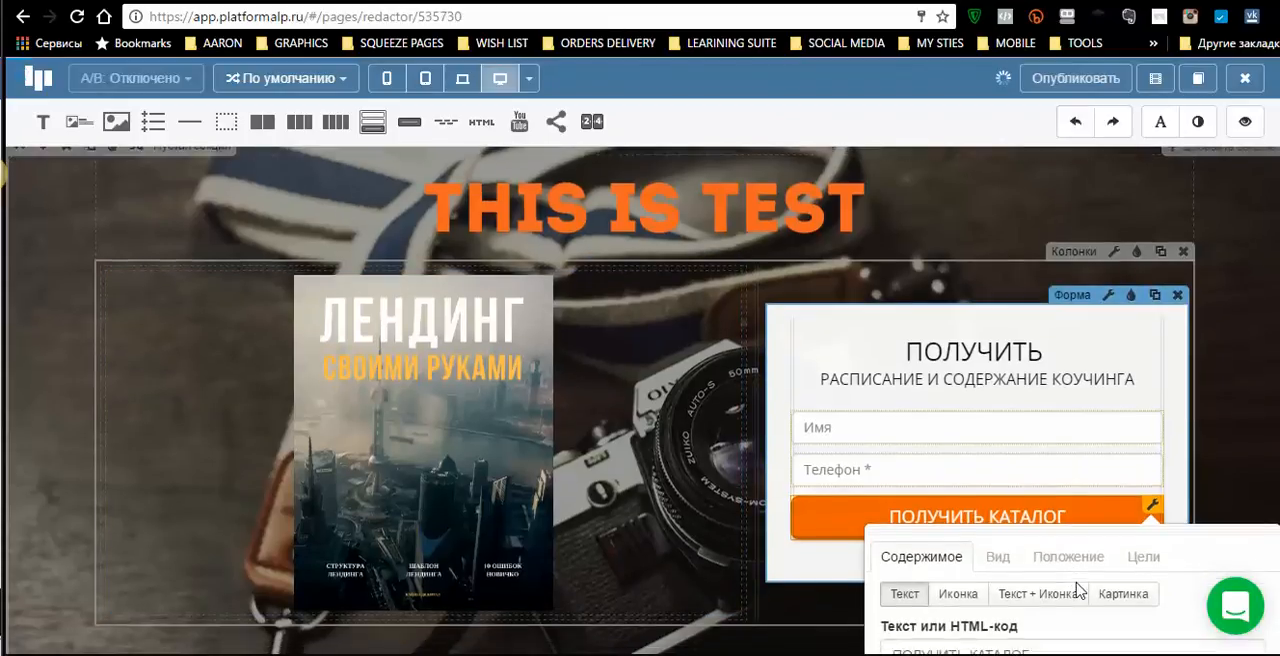
scroll(975, 393, up, 15)
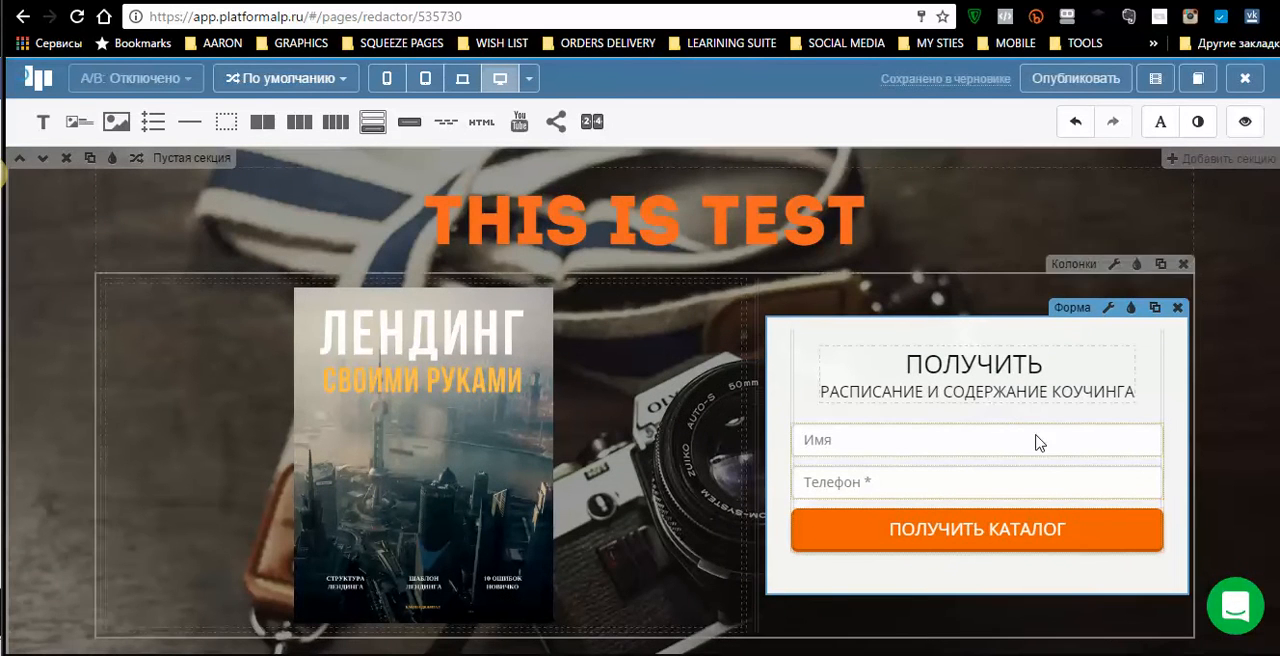
scroll(1053, 552, down, 2)
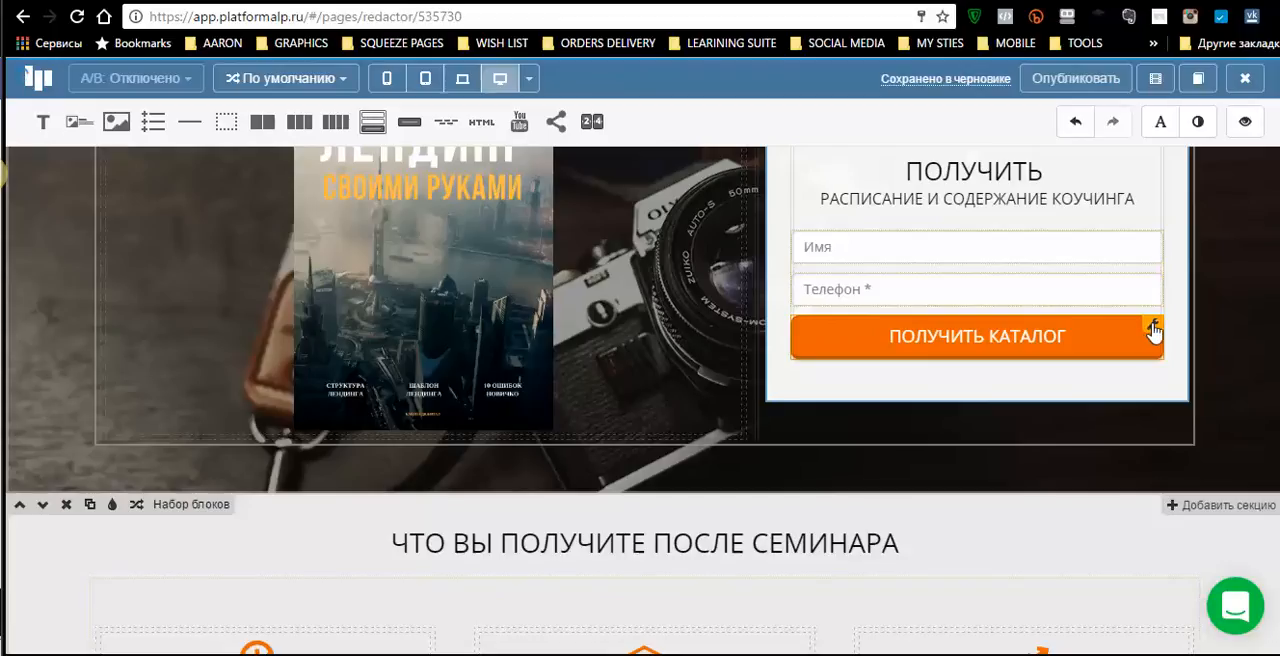
click(1158, 326)
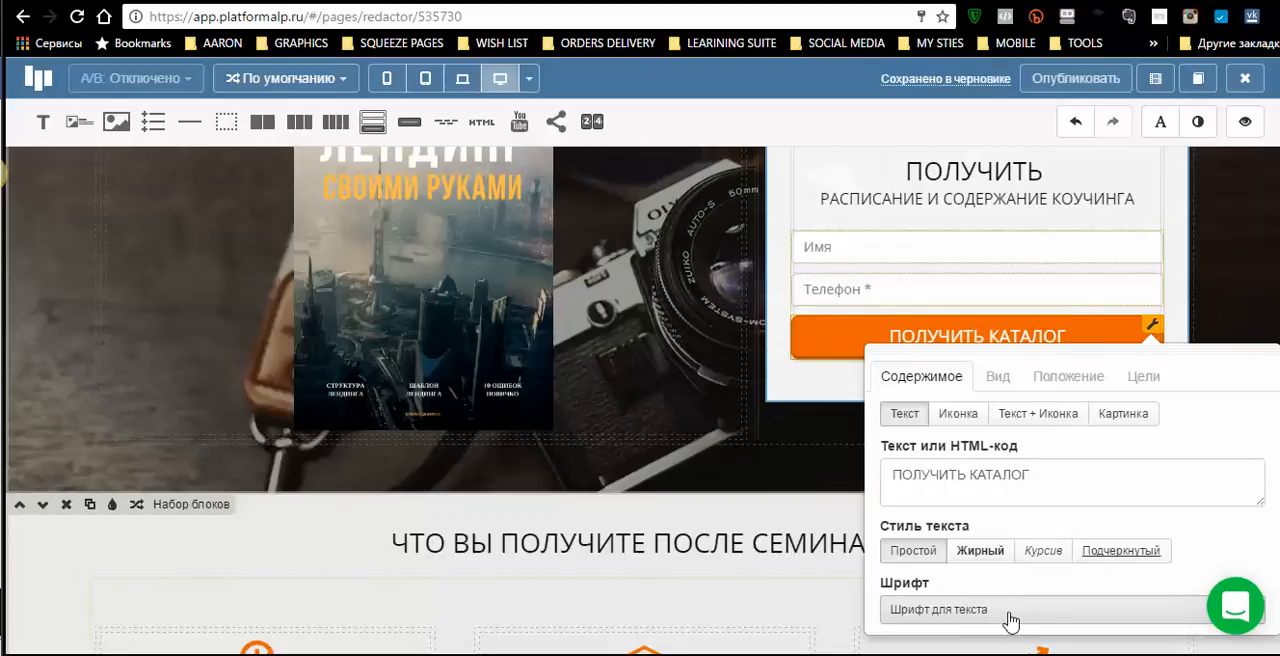
click(998, 380)
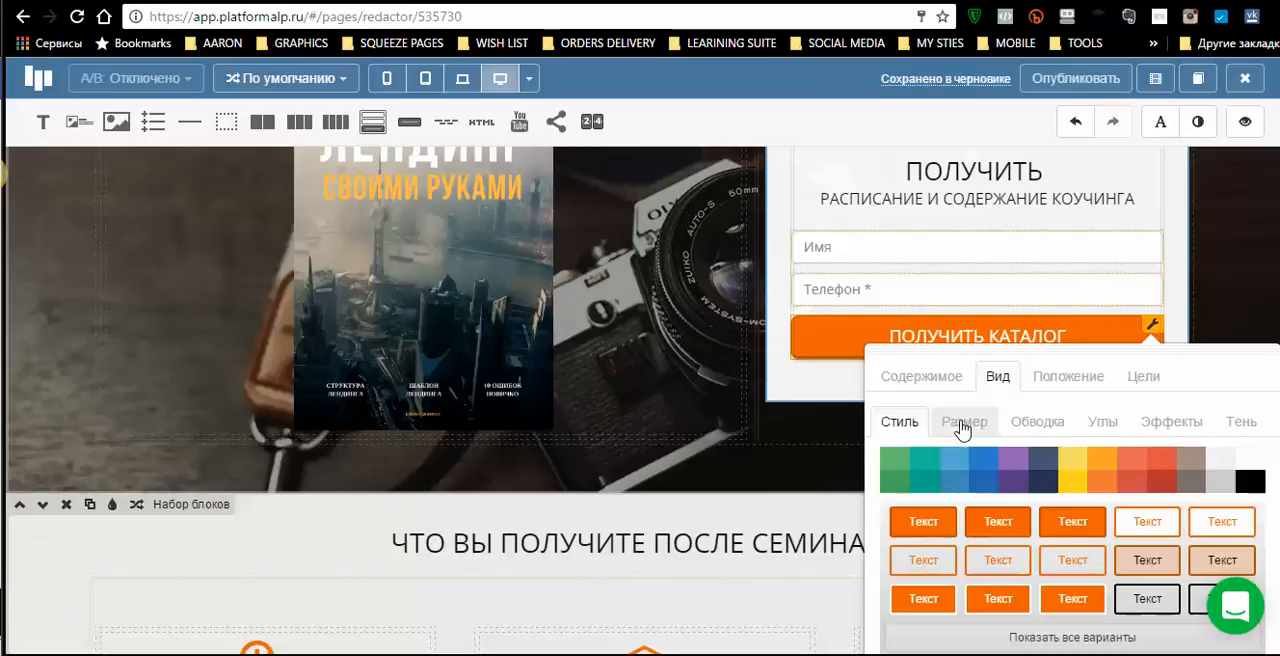
click(963, 428)
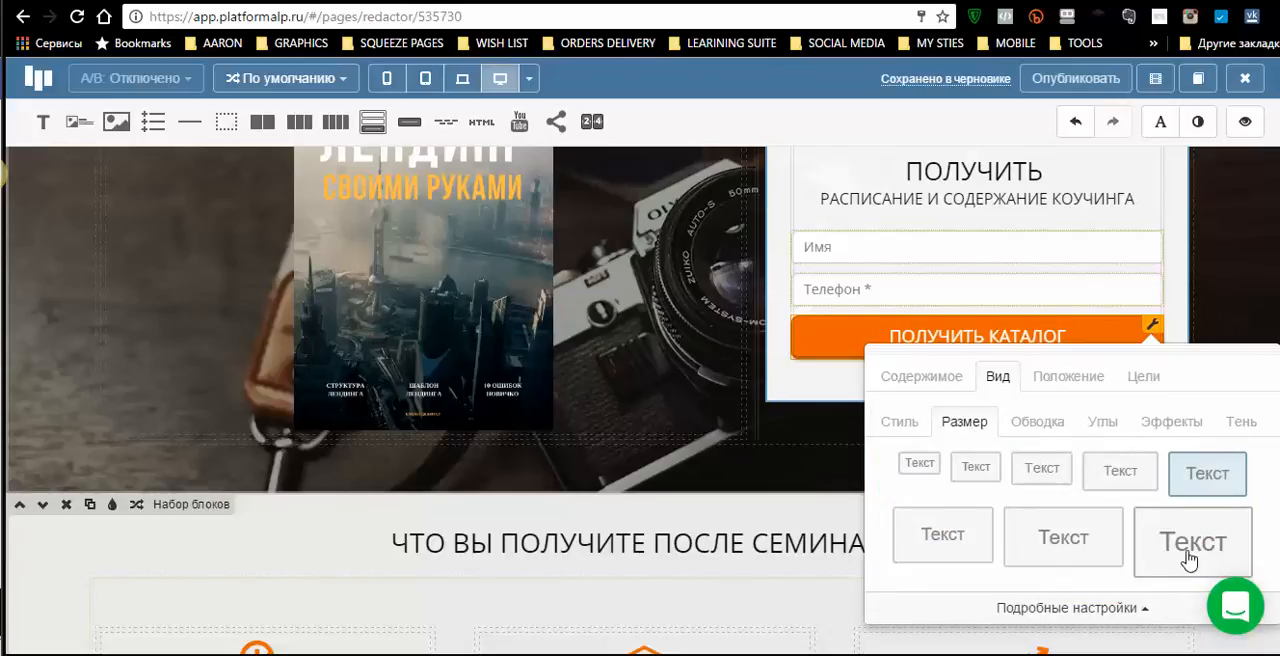
click(1188, 560)
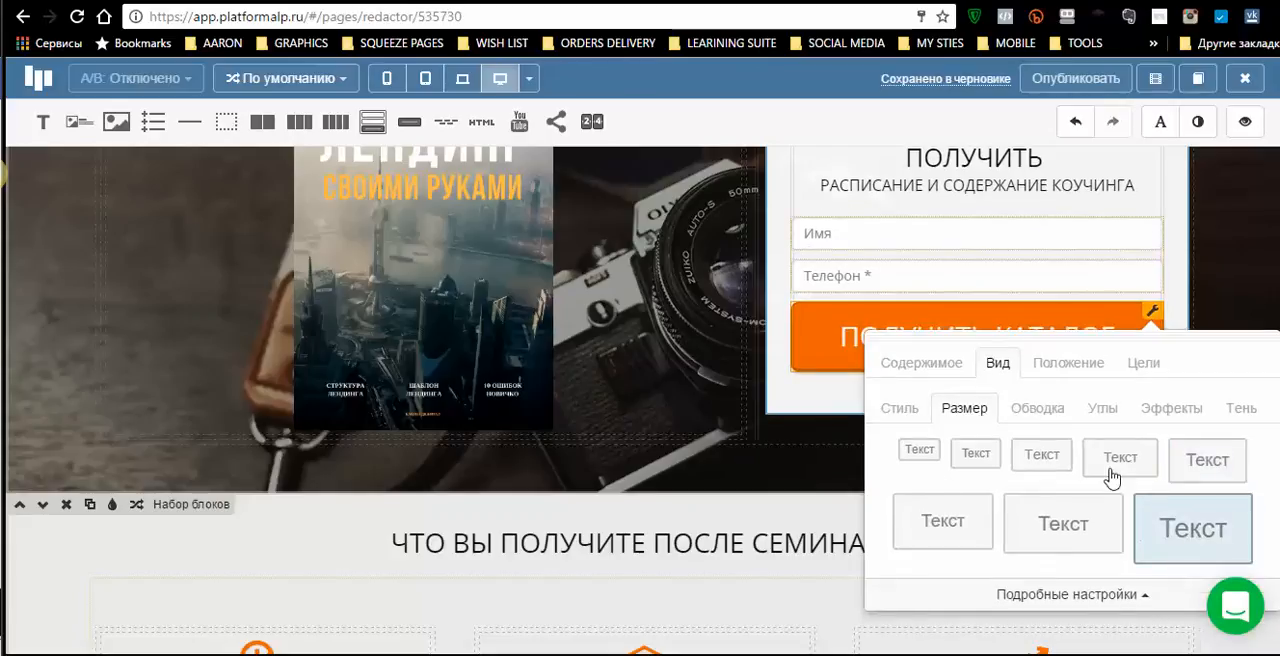
click(1220, 317)
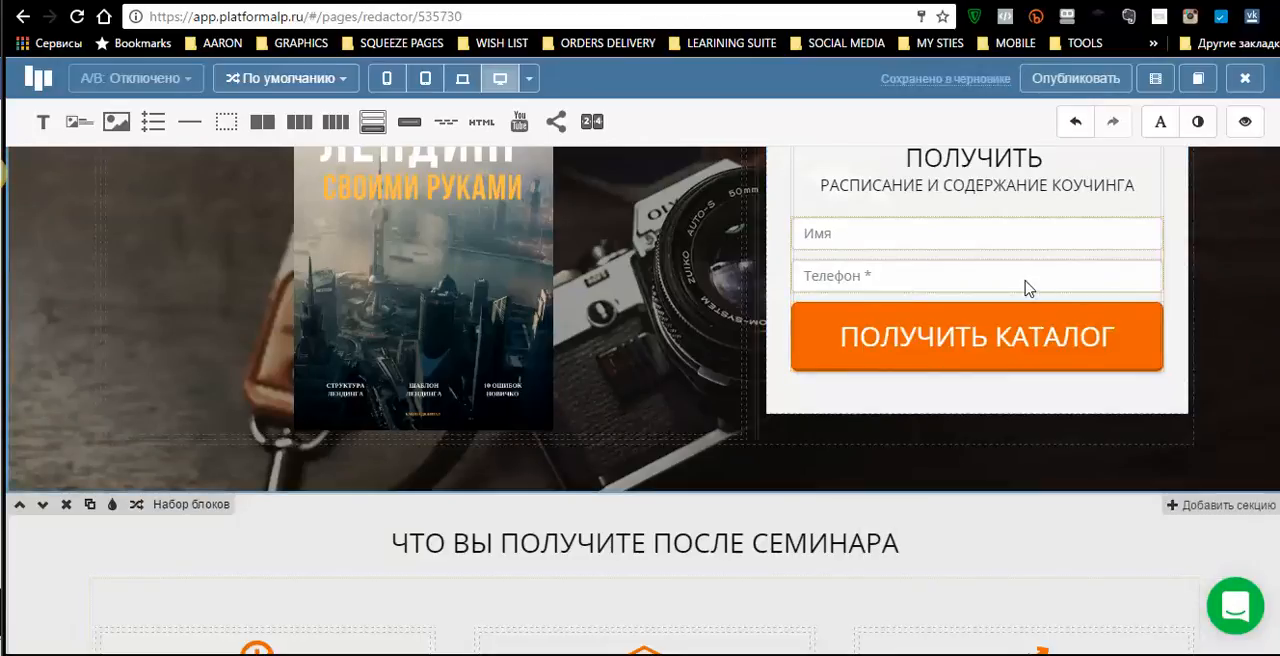
- Connect the form to the «ЛЕНДИНГ СВОИМИ РУКАМИ» service integration
scroll(1024, 285, up, 2)
mouse_move(1096, 400)
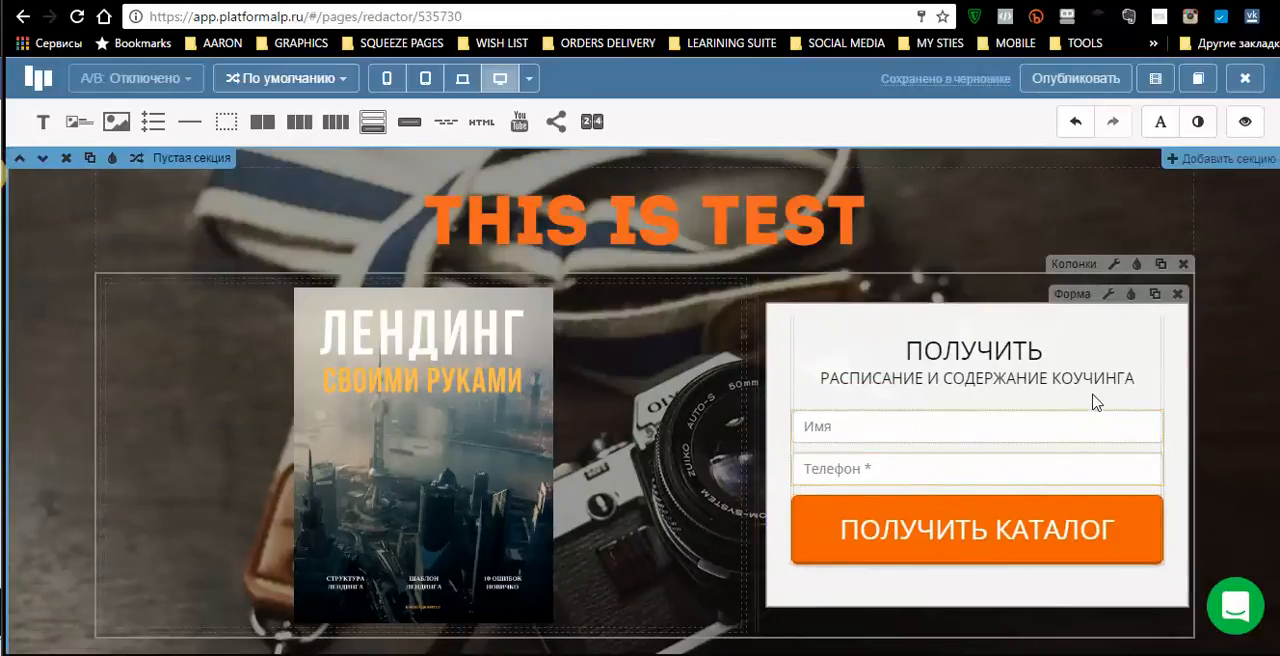
click(1108, 295)
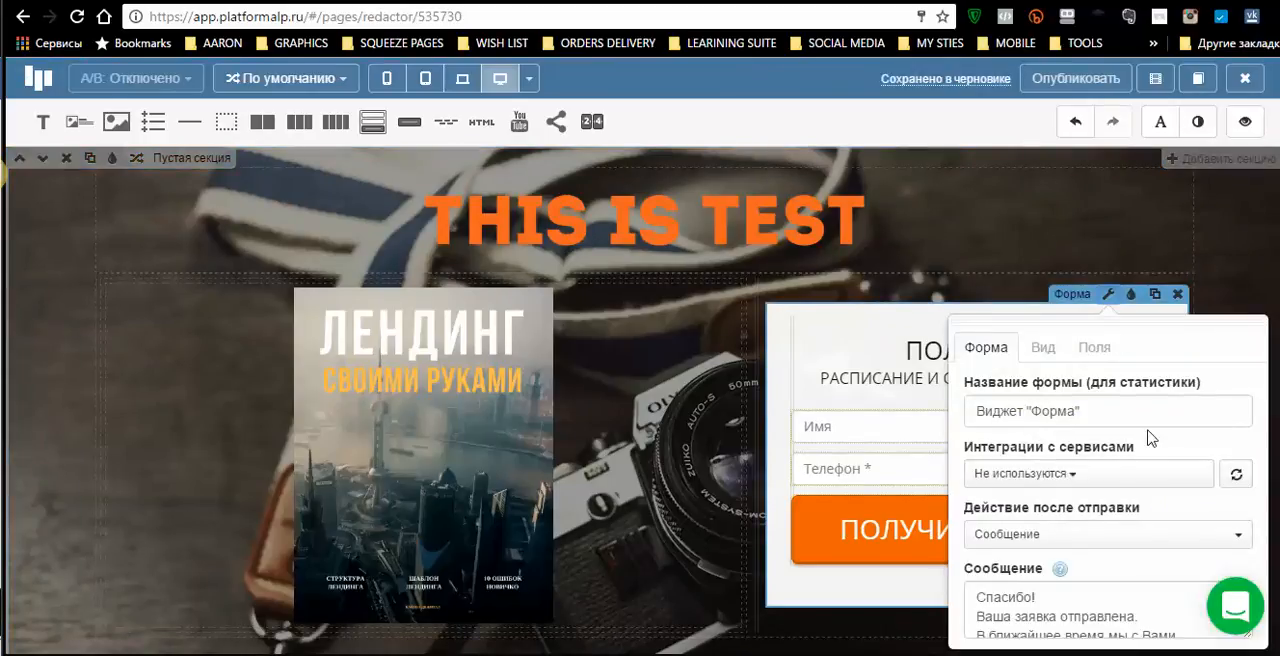
click(1074, 484)
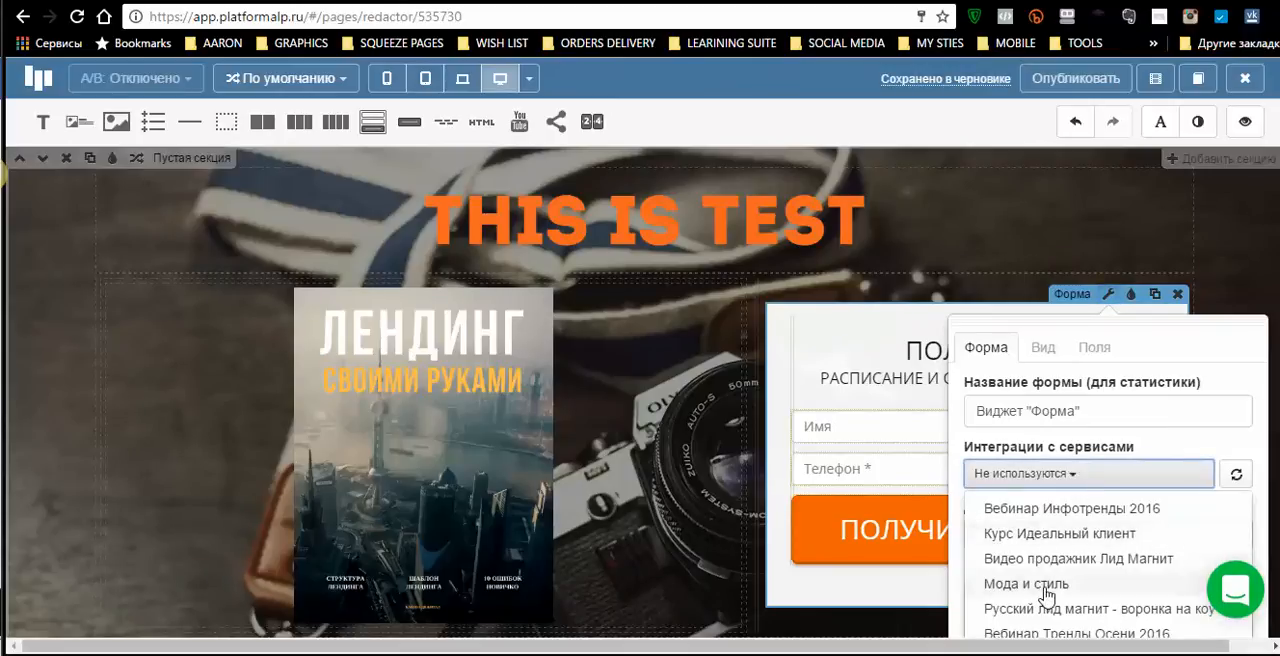
scroll(1052, 608, down, 1)
scroll(1052, 610, down, 4)
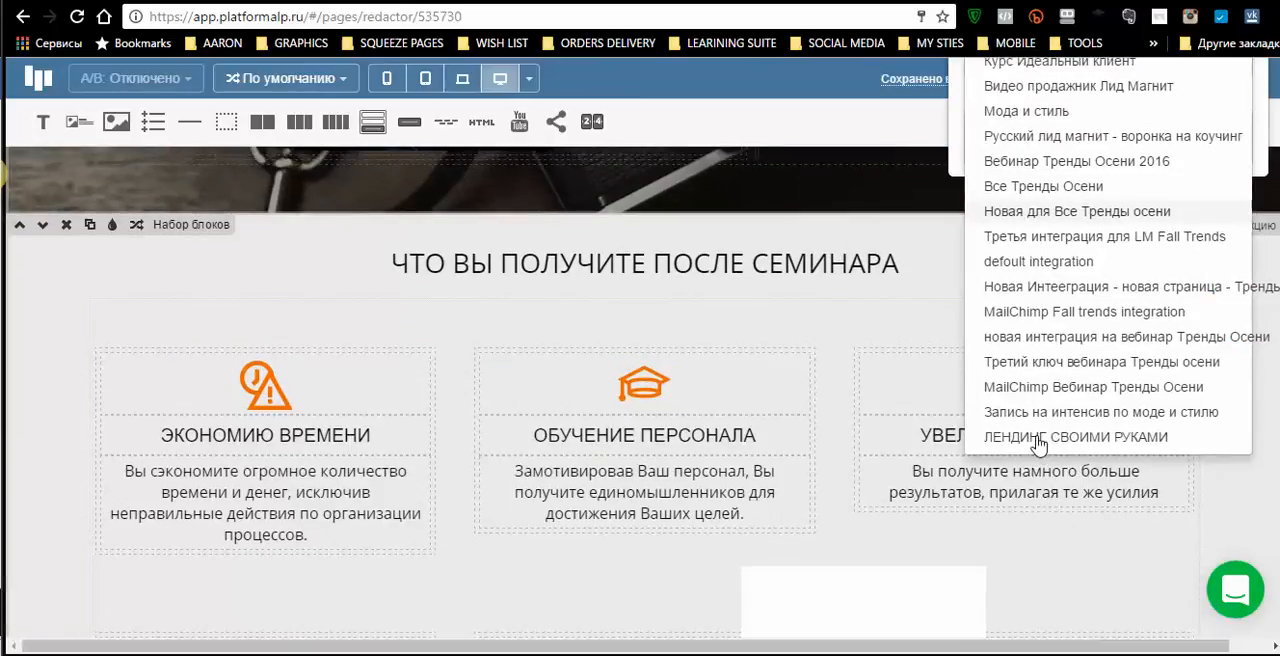
scroll(1040, 443, down, 1)
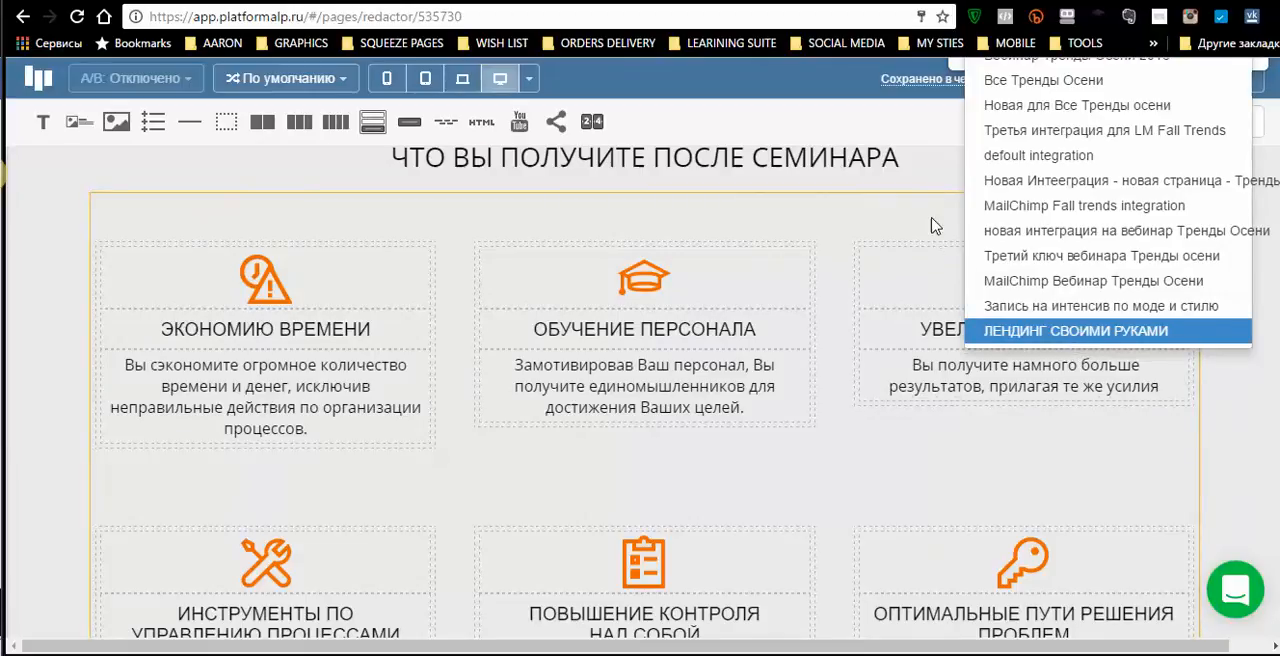
scroll(945, 352, up, 5)
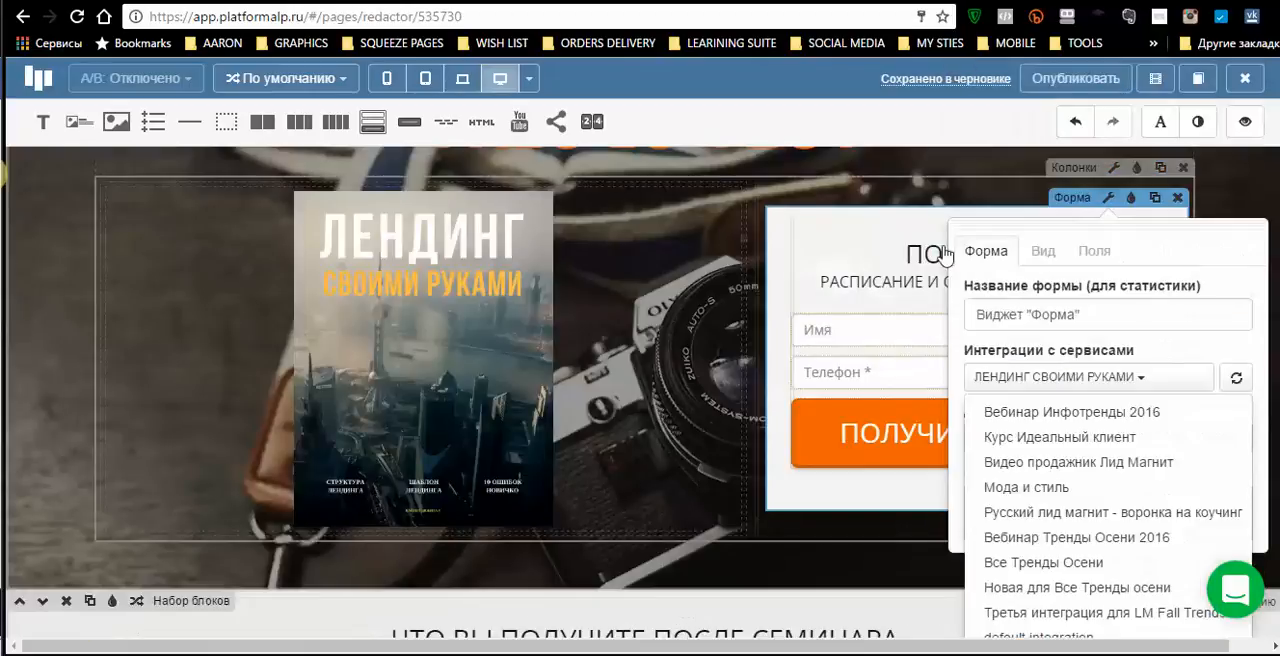
click(815, 493)
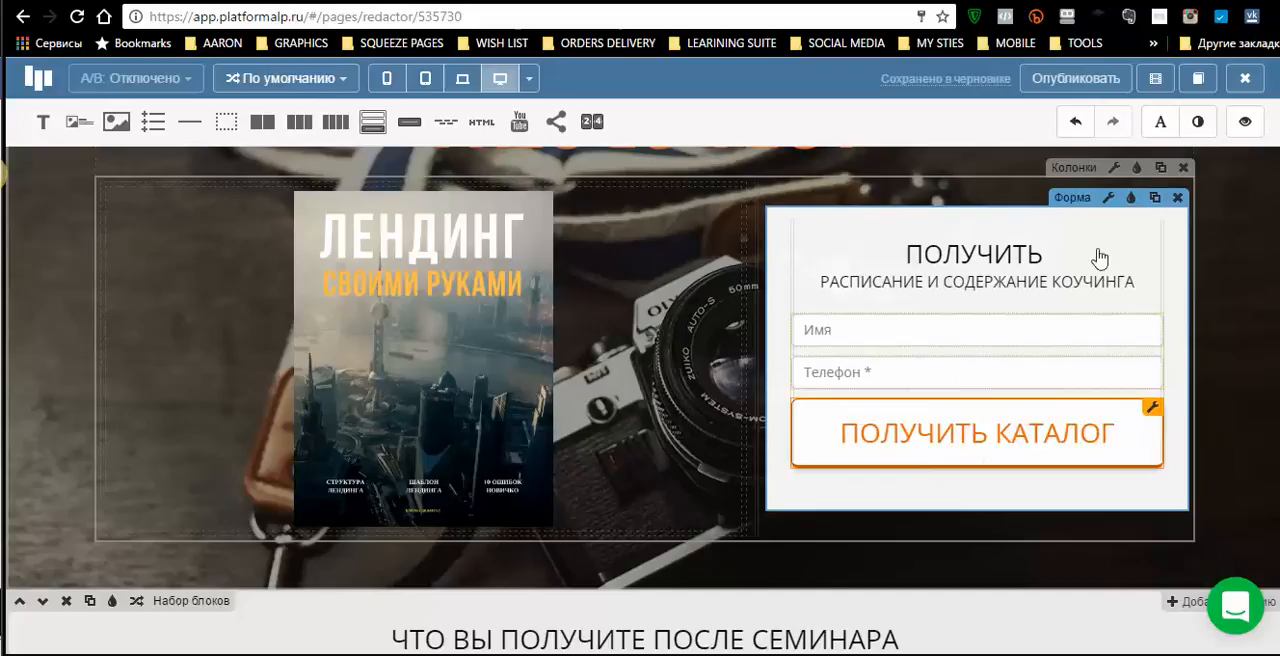
click(1107, 200)
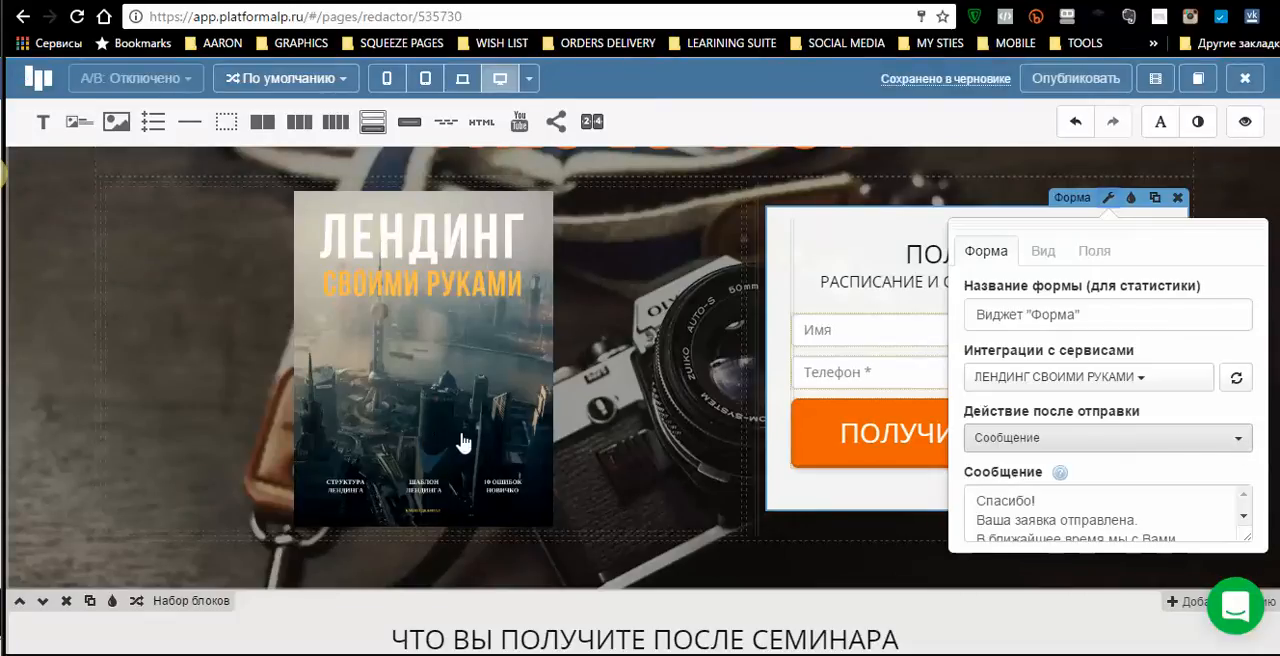
click(1236, 440)
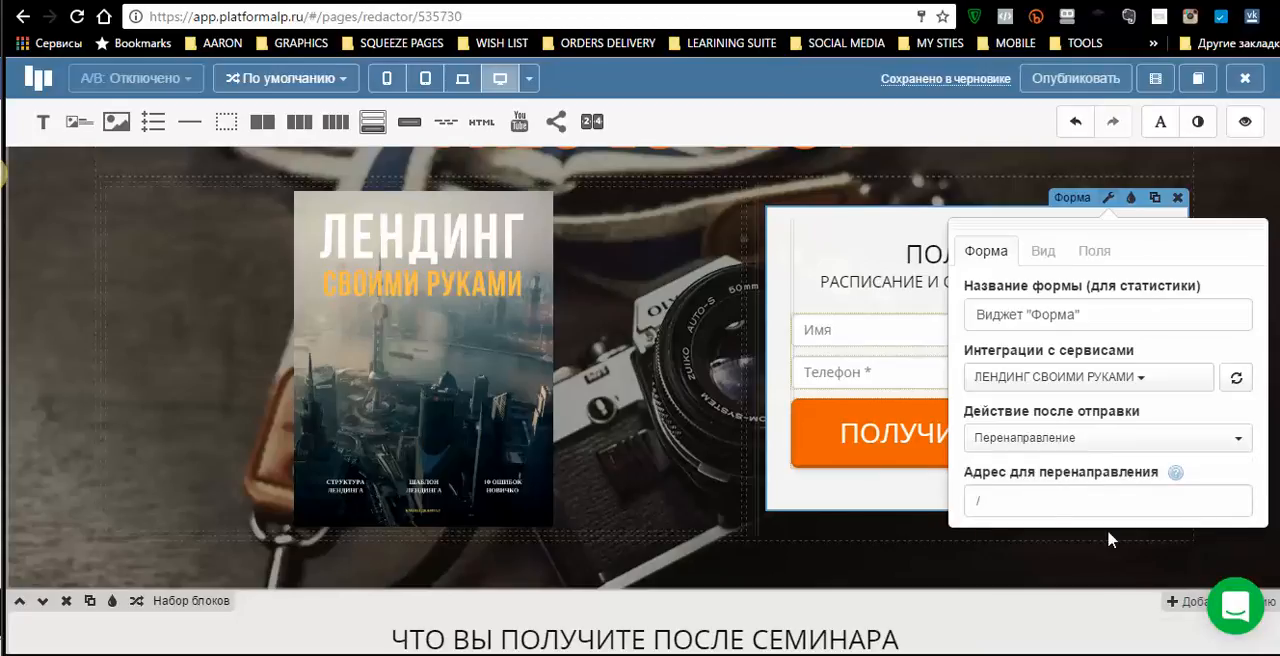
click(1004, 505)
text(/thank-you-and-confirm)
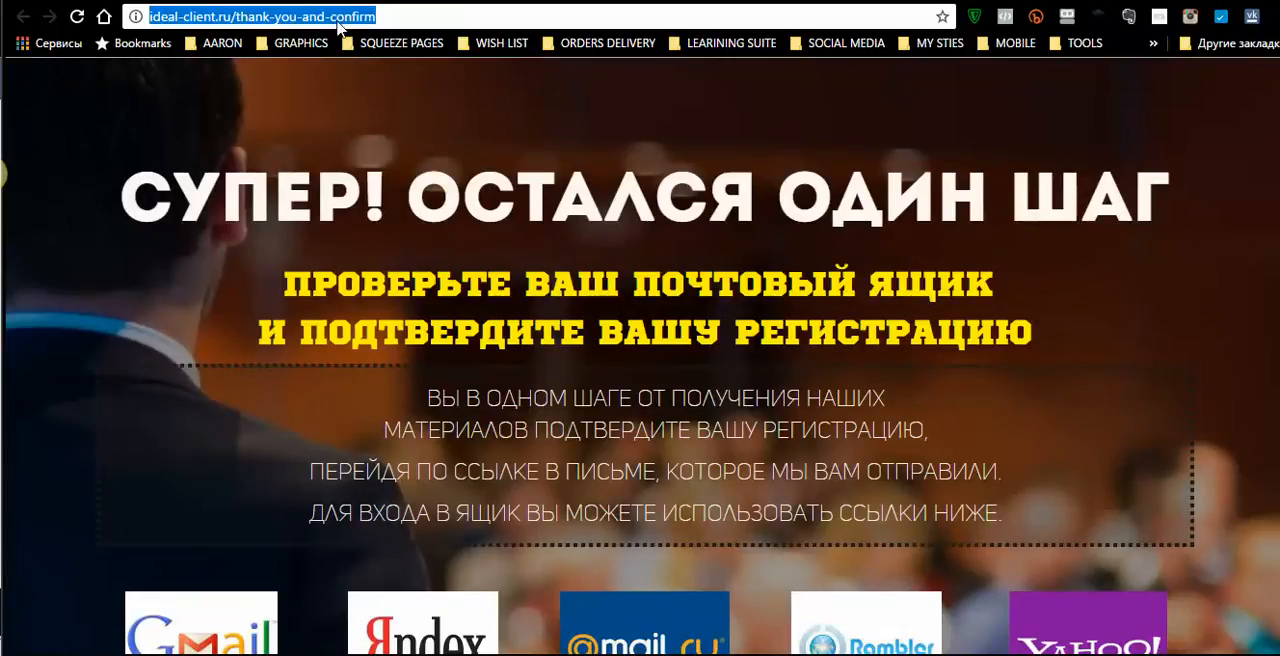
right_click(338, 26)
click(390, 92)
click(560, 2)
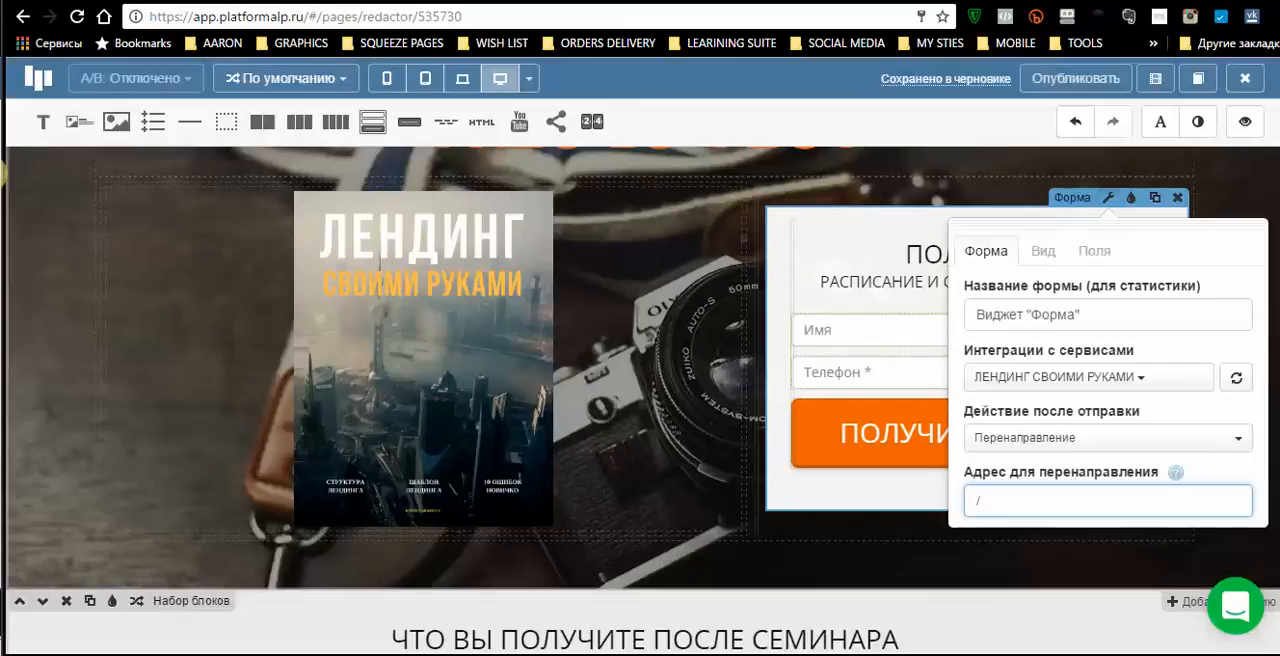
right_click(997, 497)
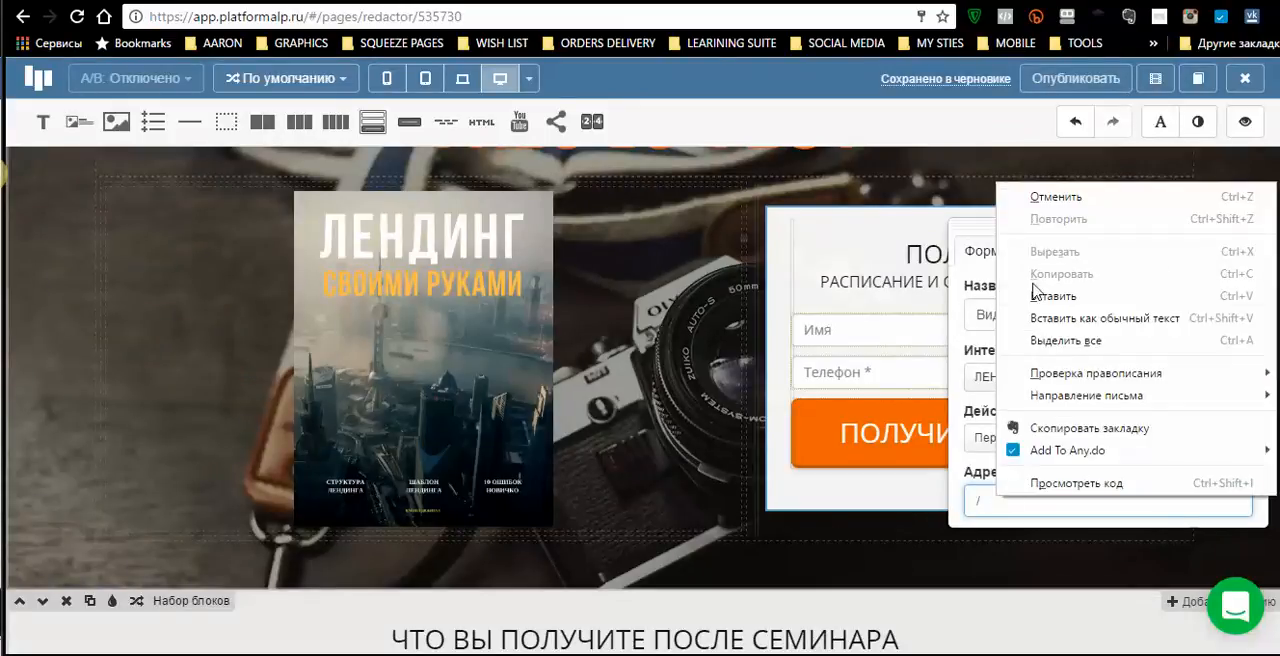
click(1065, 298)
click(978, 500)
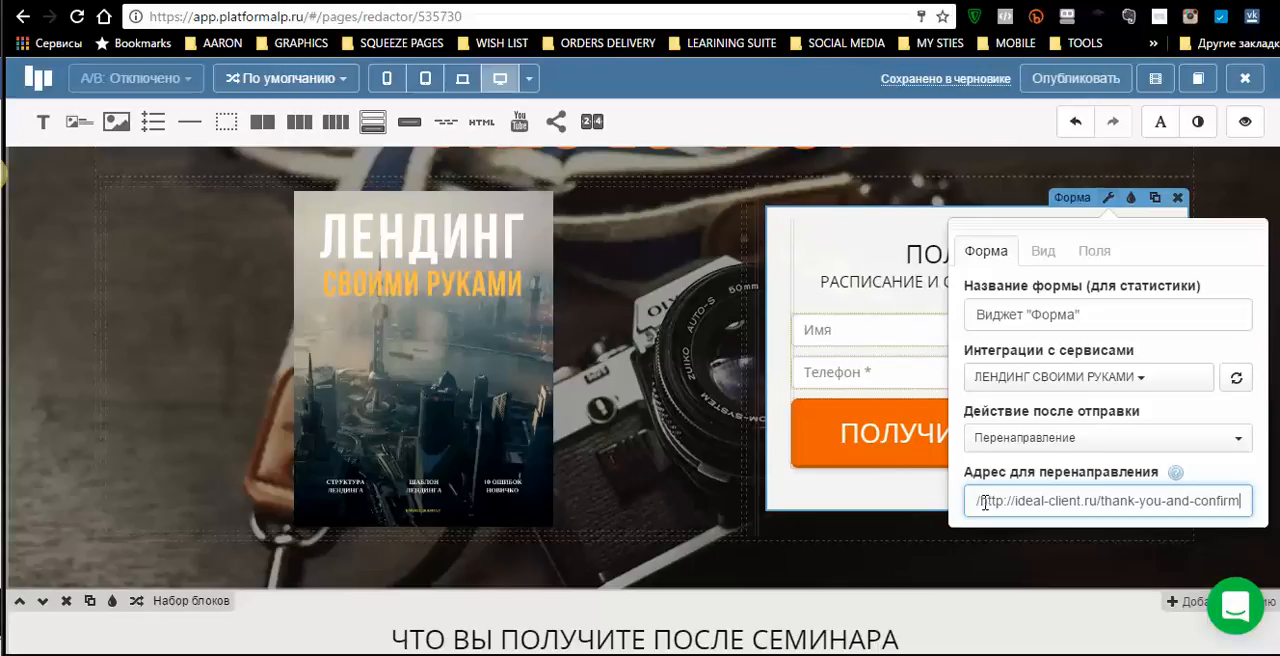
key(Delete)
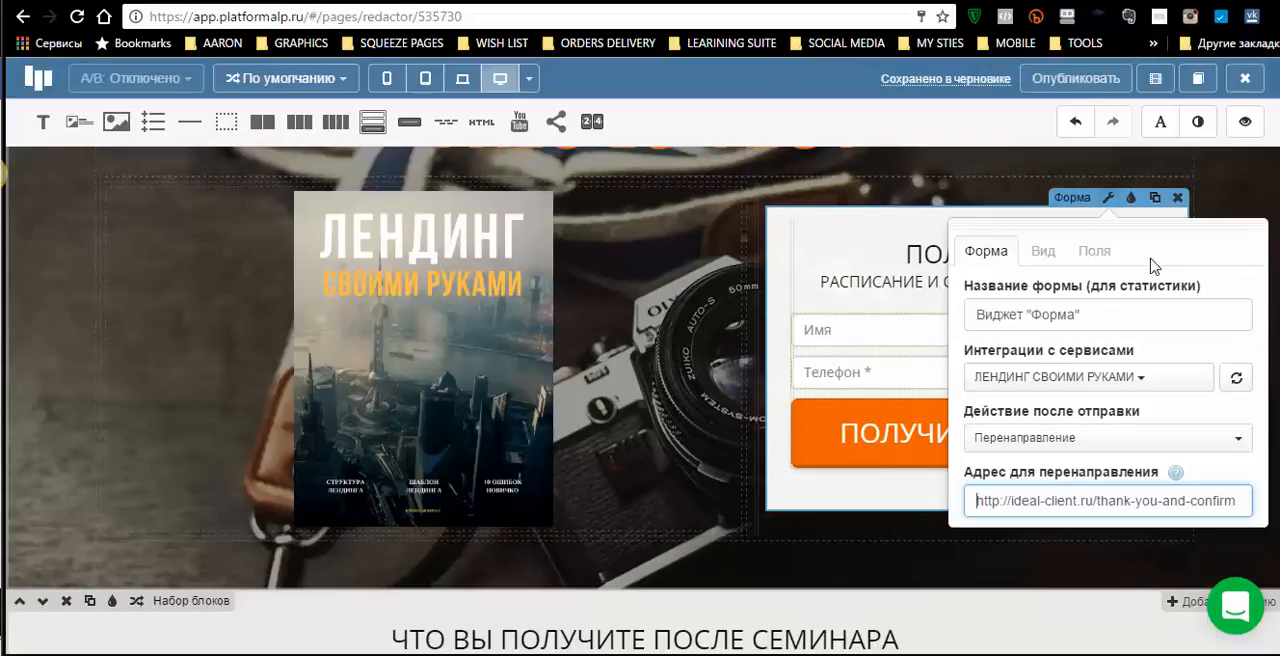
click(1227, 208)
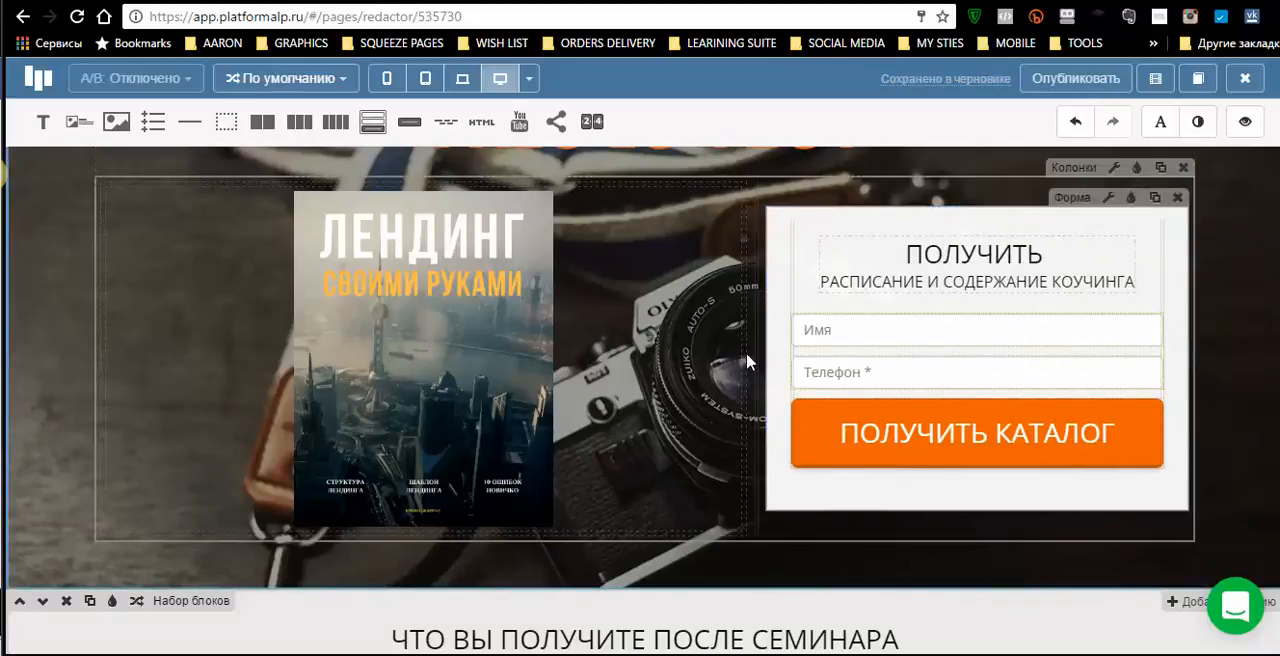
- Add a «Вопросы» section below the page footer, using the layout with black question icons and boxed answers
scroll(741, 351, up, 1)
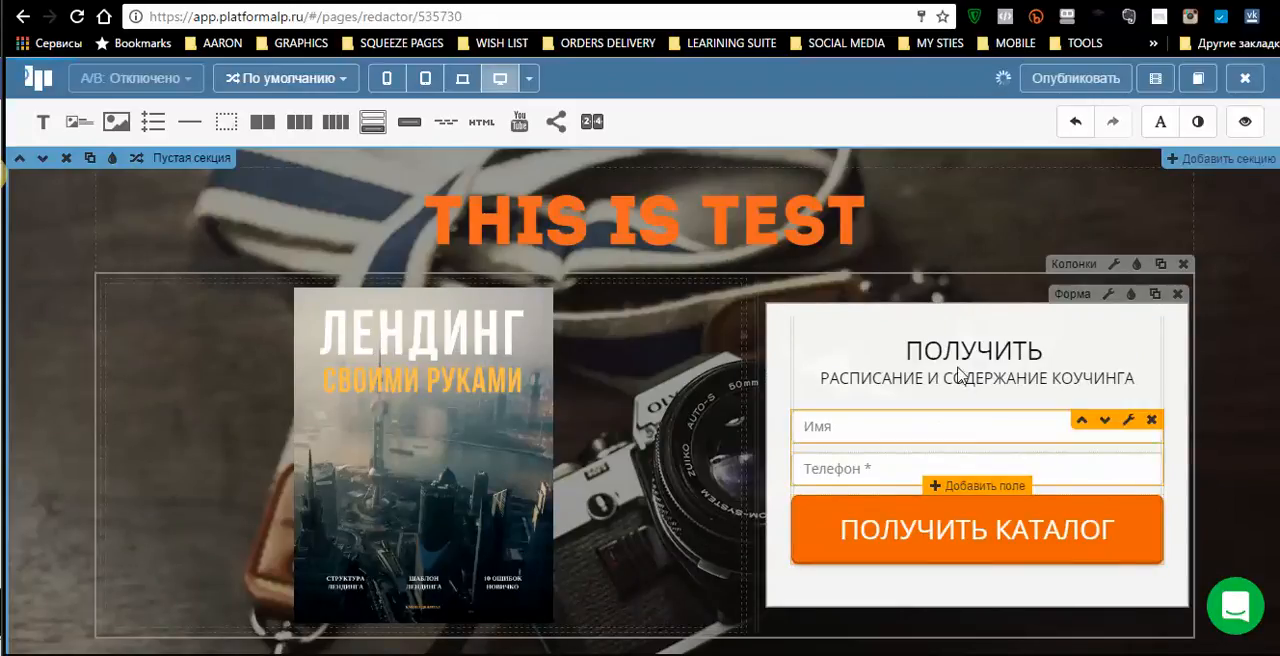
scroll(1060, 418, down, 6)
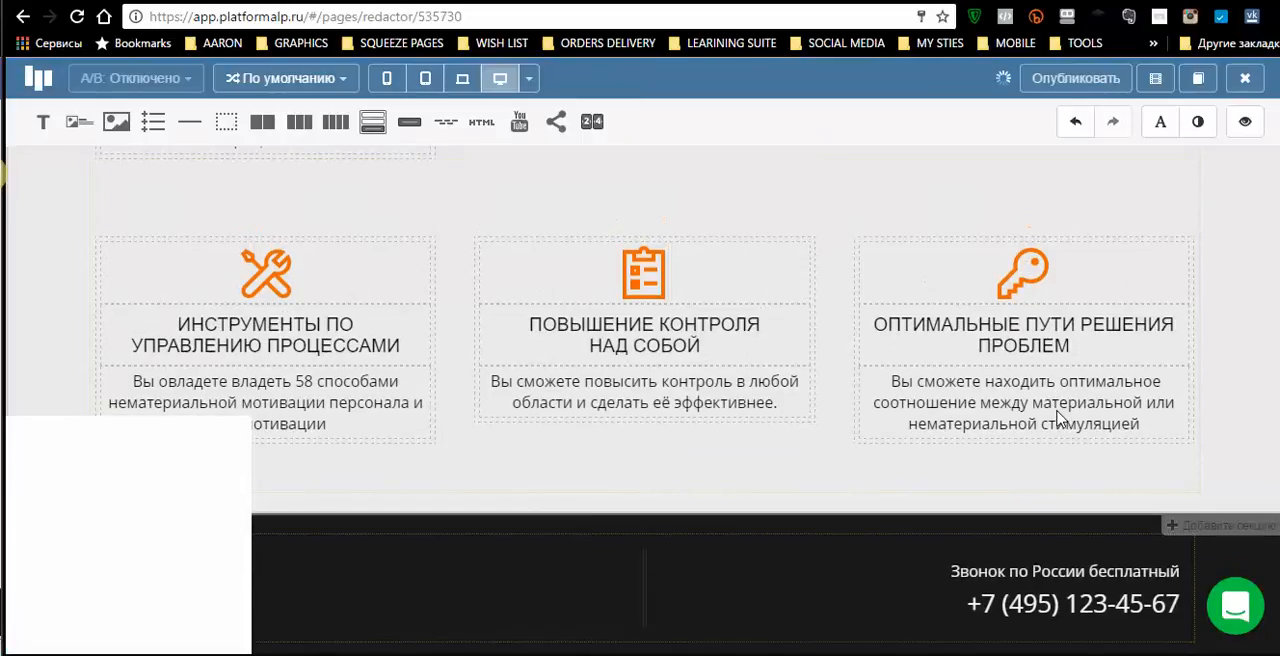
scroll(688, 296, up, 5)
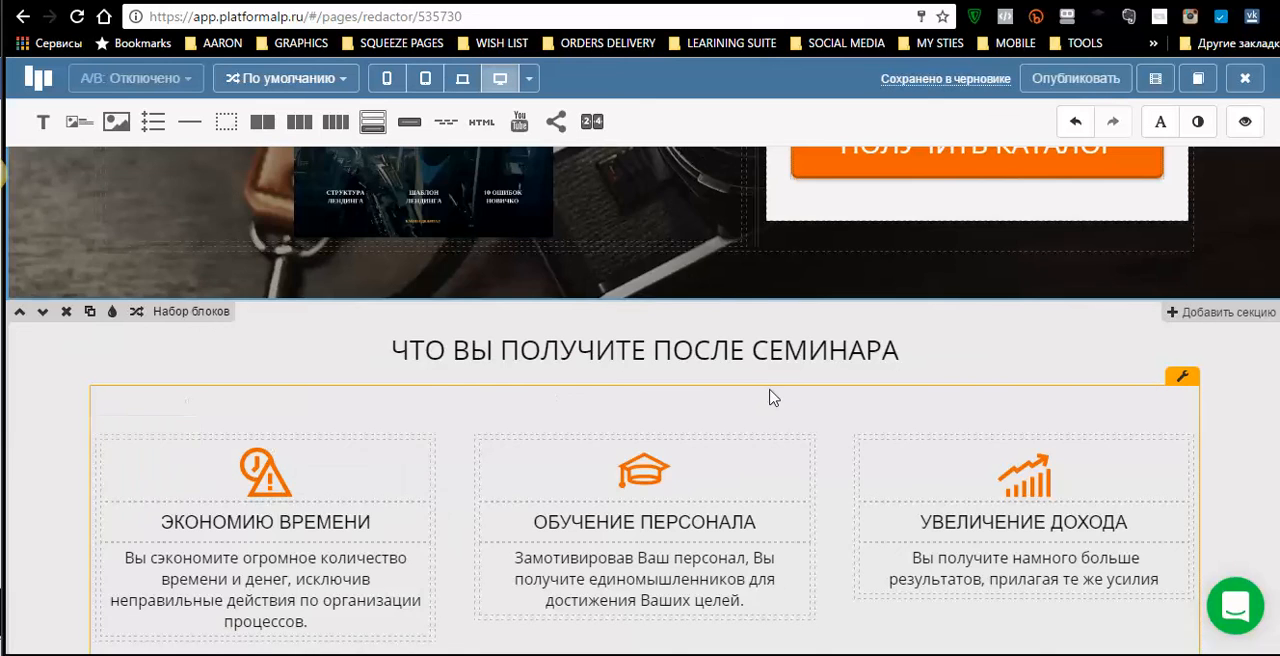
scroll(771, 396, down, 5)
scroll(771, 397, down, 5)
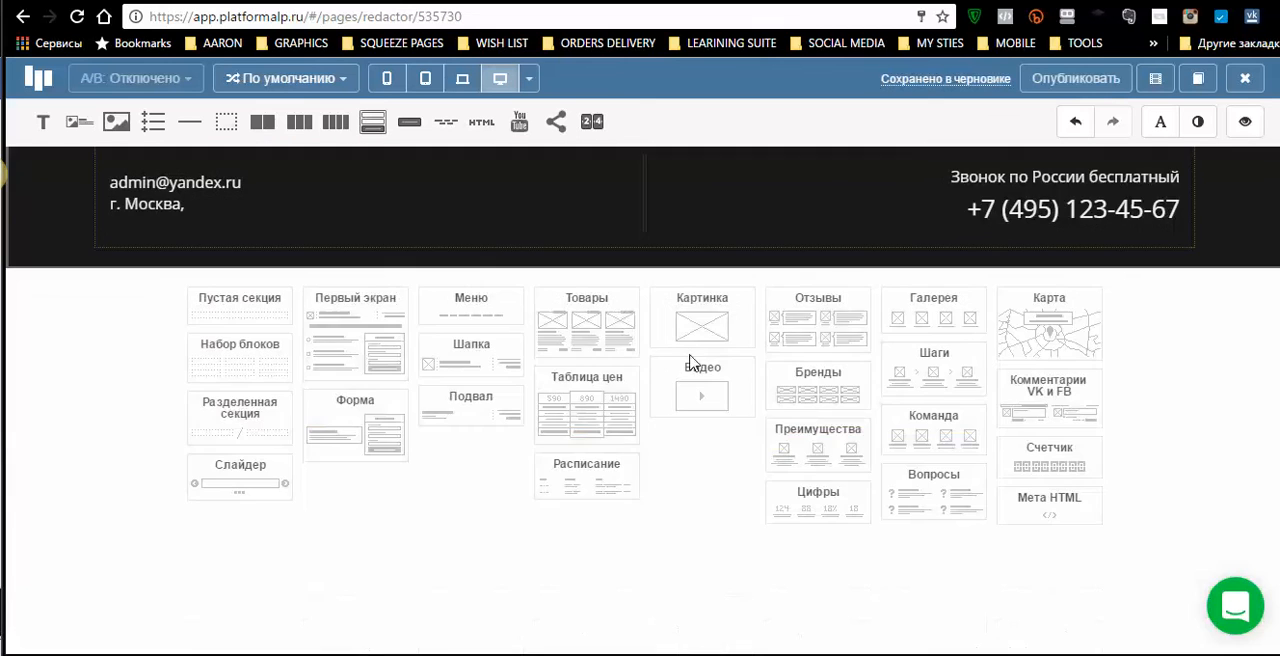
scroll(674, 397, up, 6)
scroll(678, 410, up, 3)
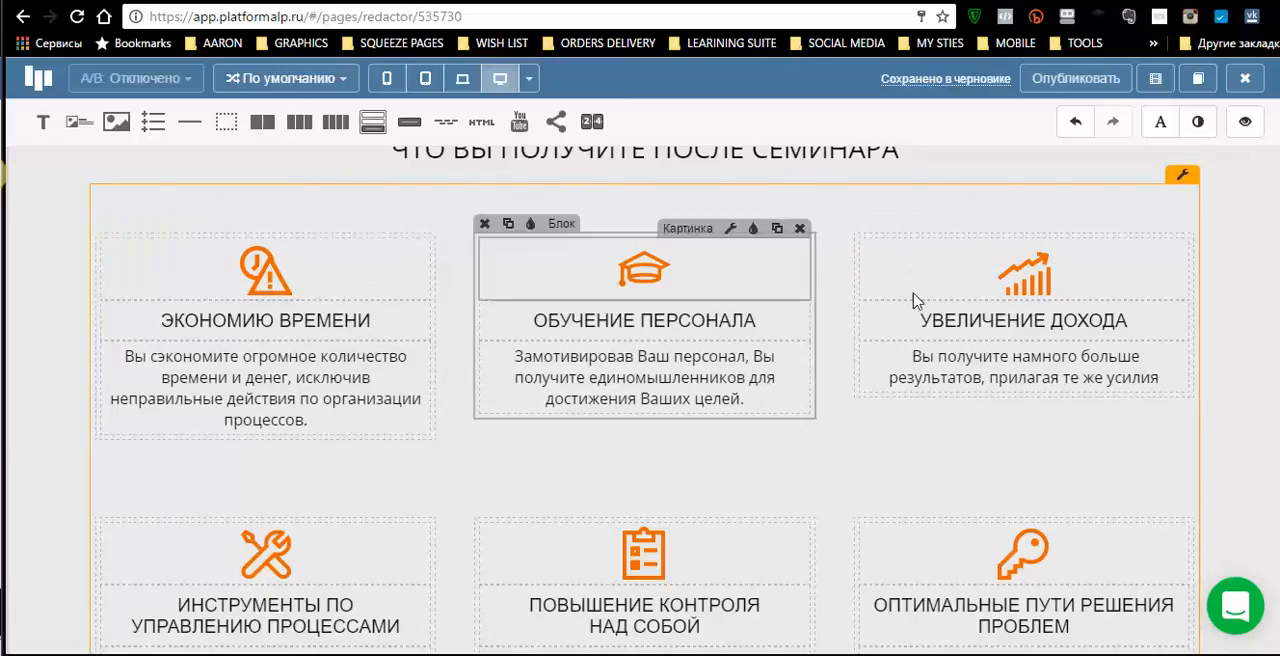
scroll(914, 297, down, 5)
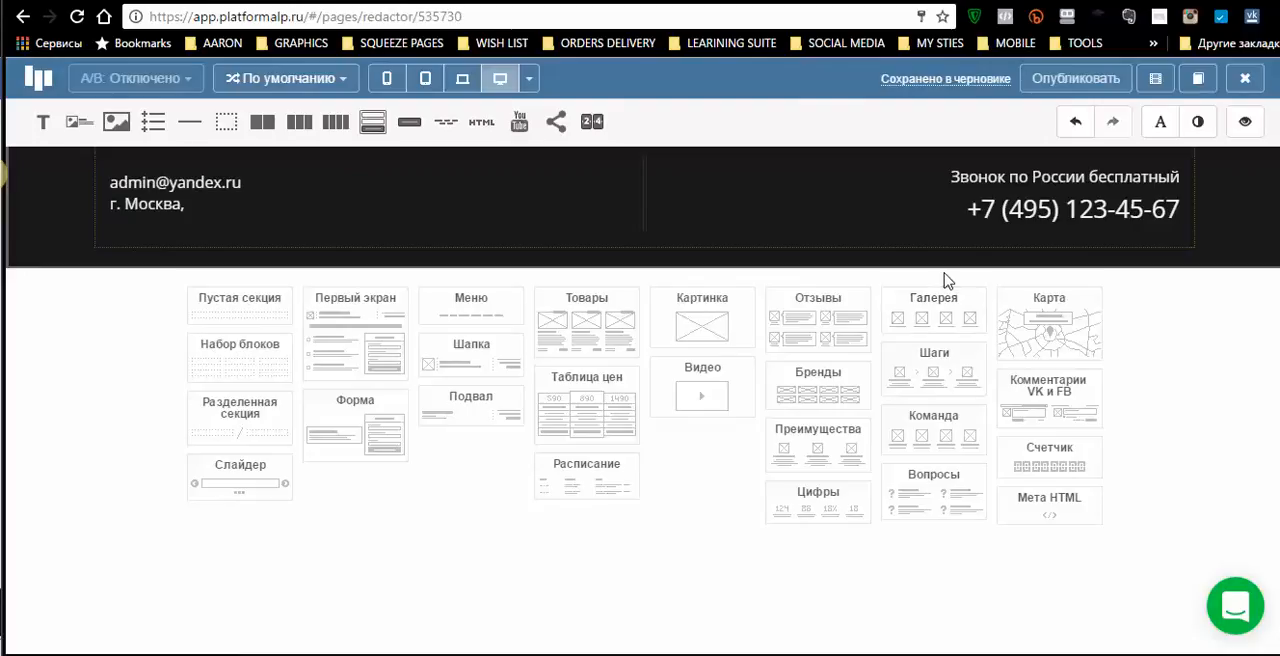
click(935, 502)
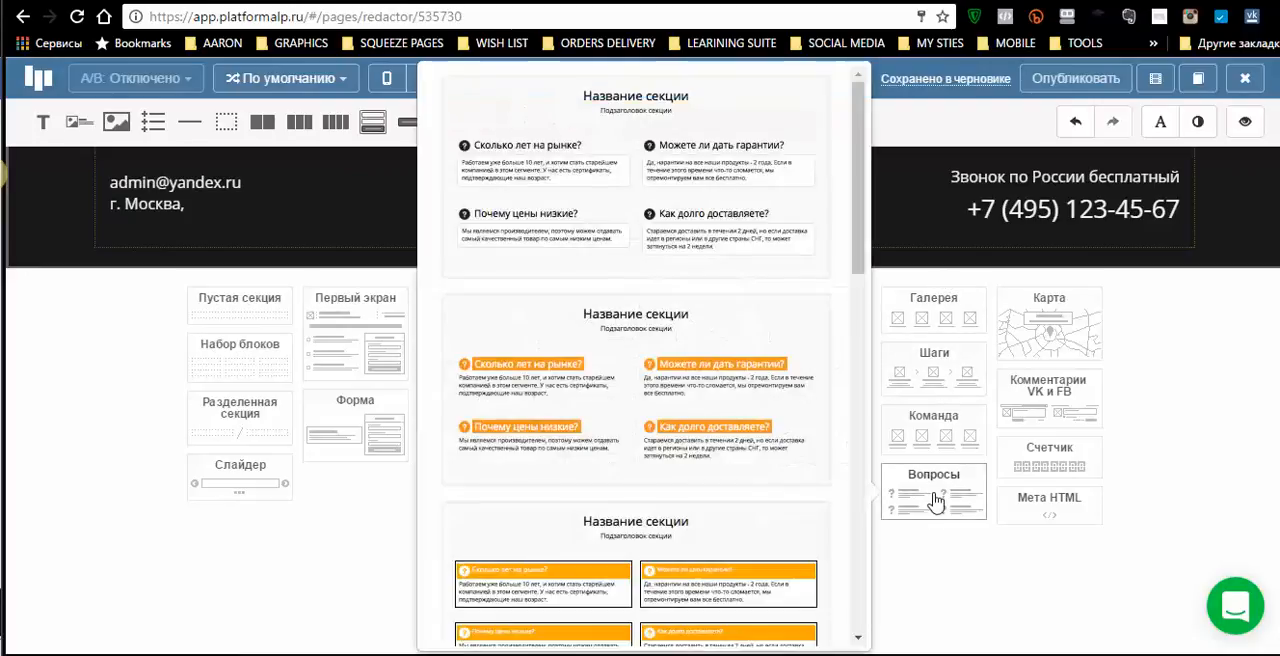
click(594, 205)
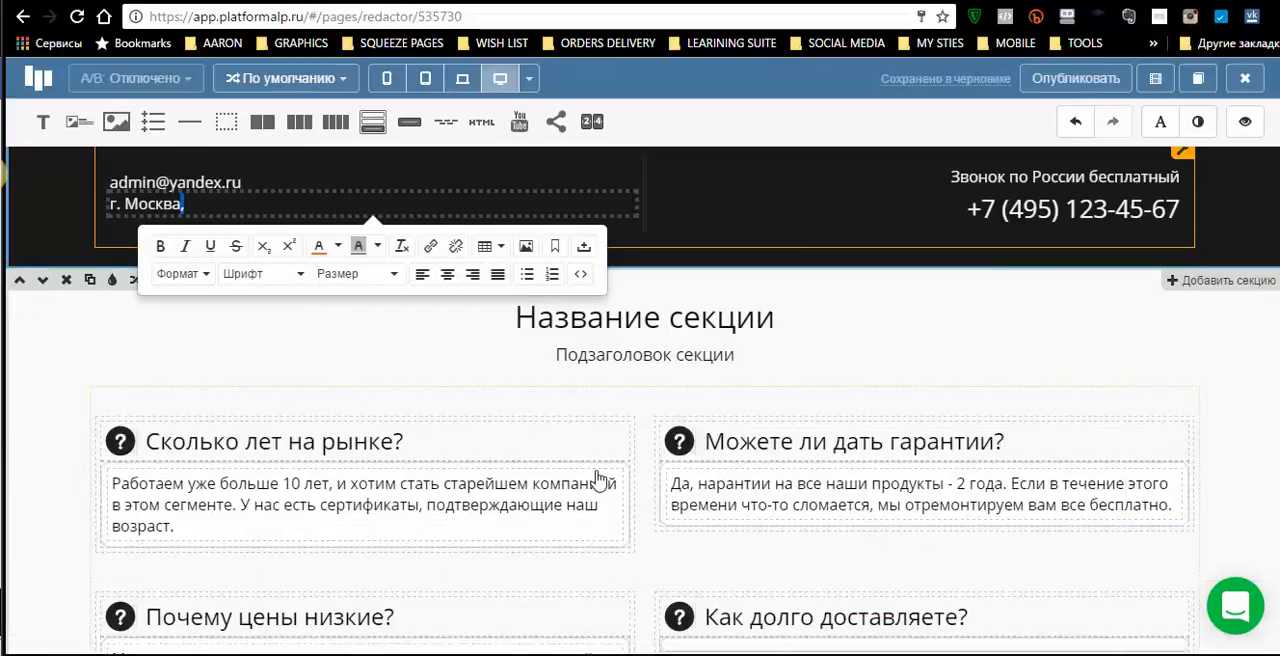
- Delete the answer boxes under all four questions in the new section, keeping only the question headings
mouse_move(587, 482)
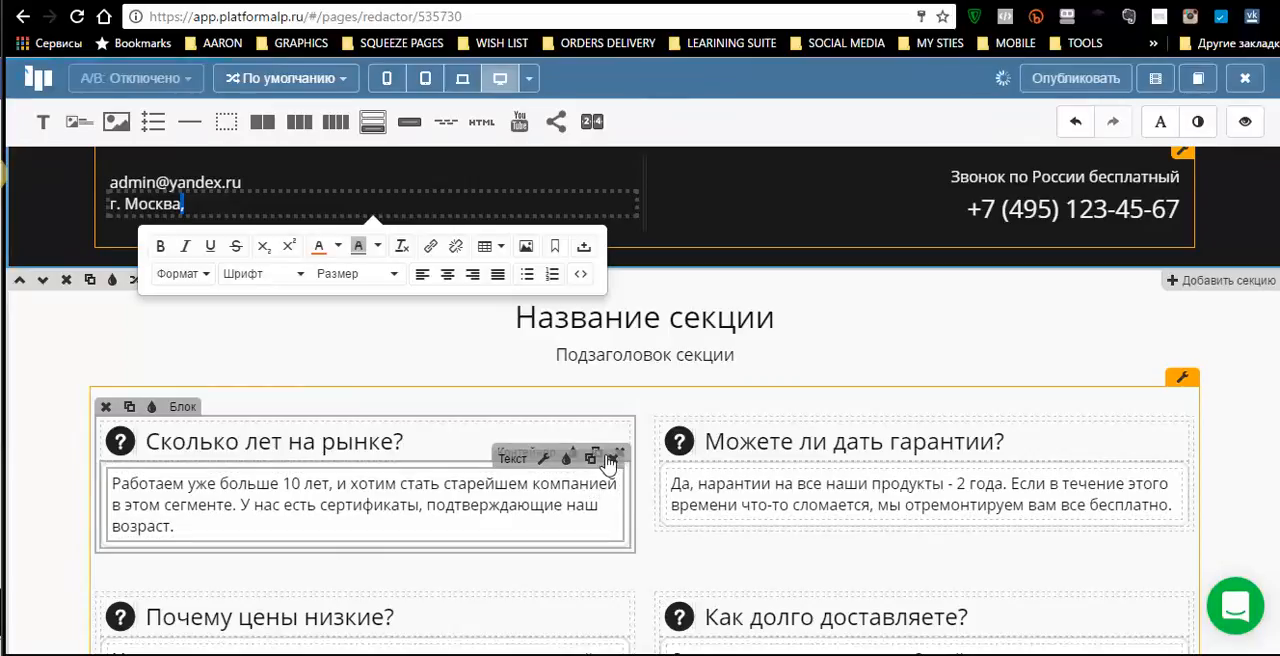
click(614, 464)
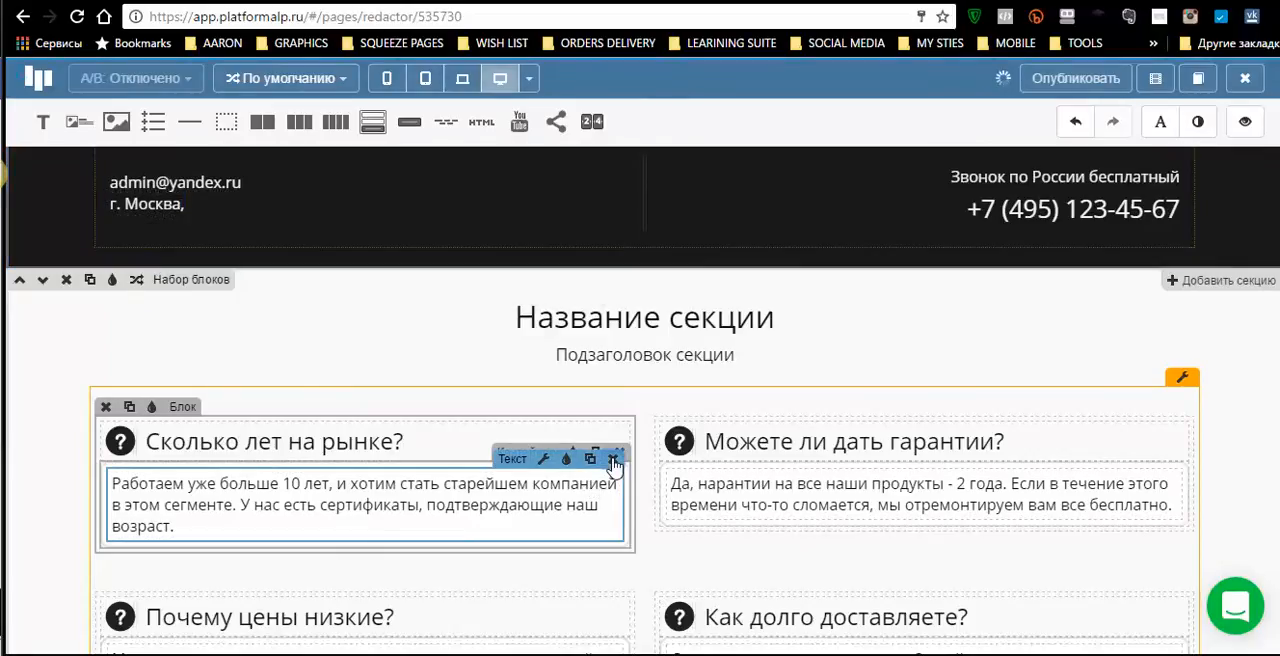
click(614, 464)
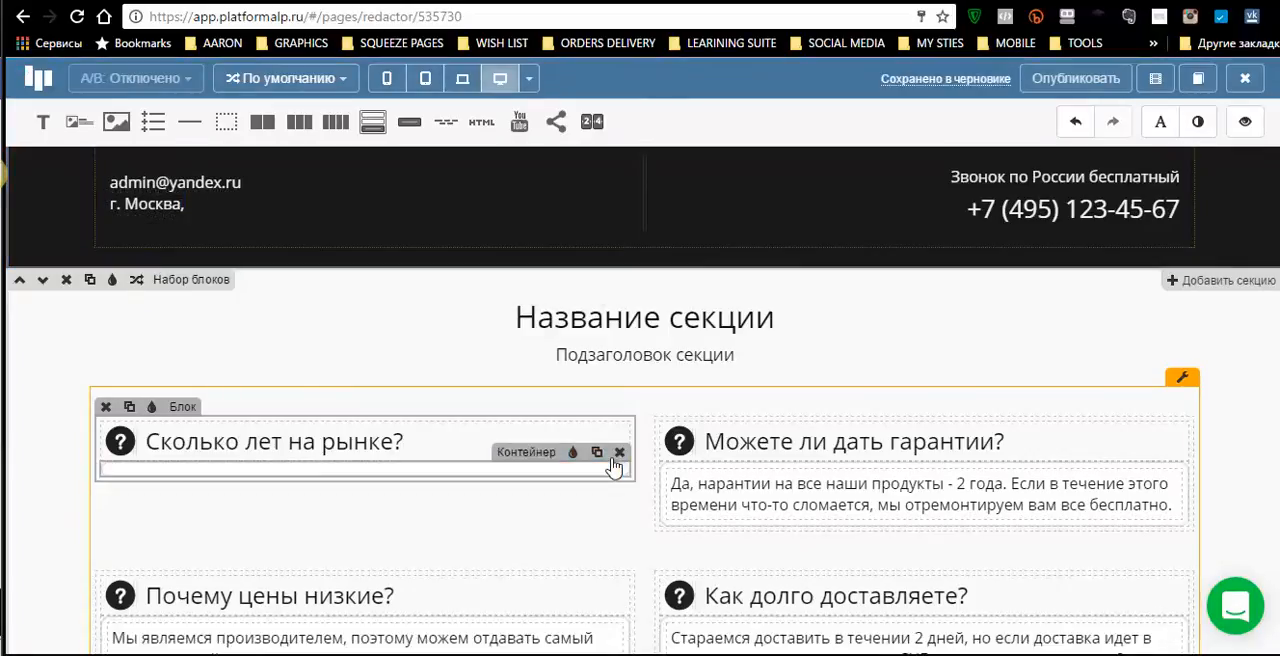
click(1183, 476)
click(1175, 465)
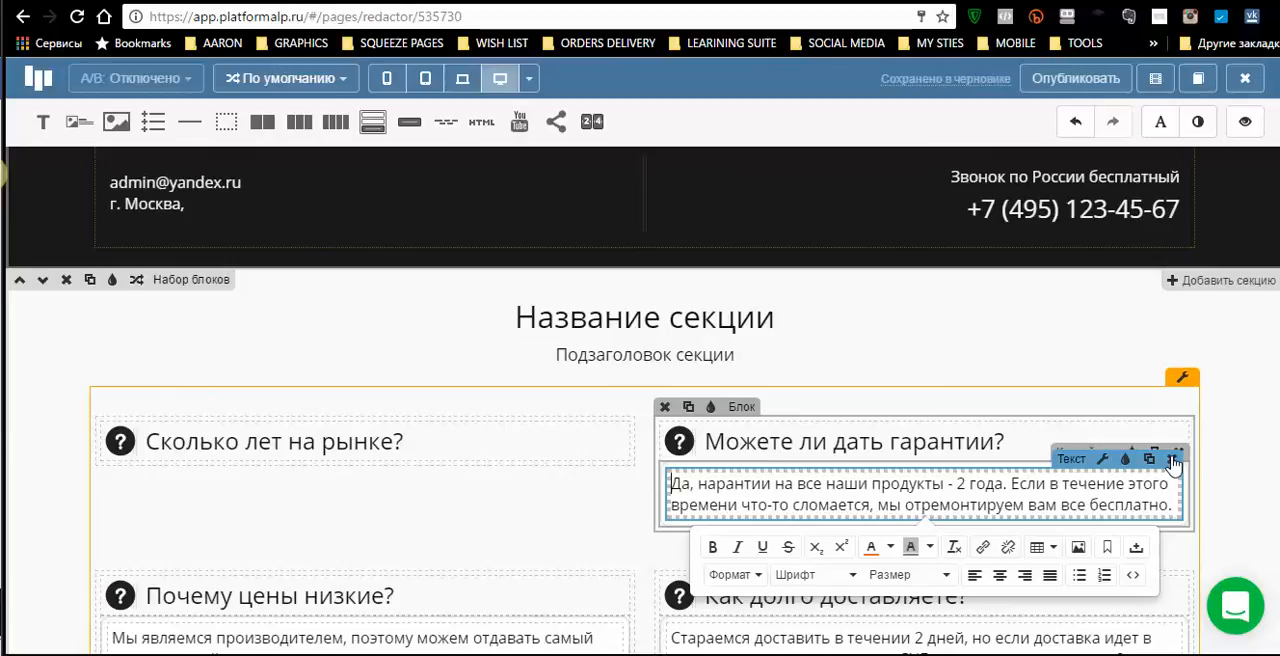
click(1173, 462)
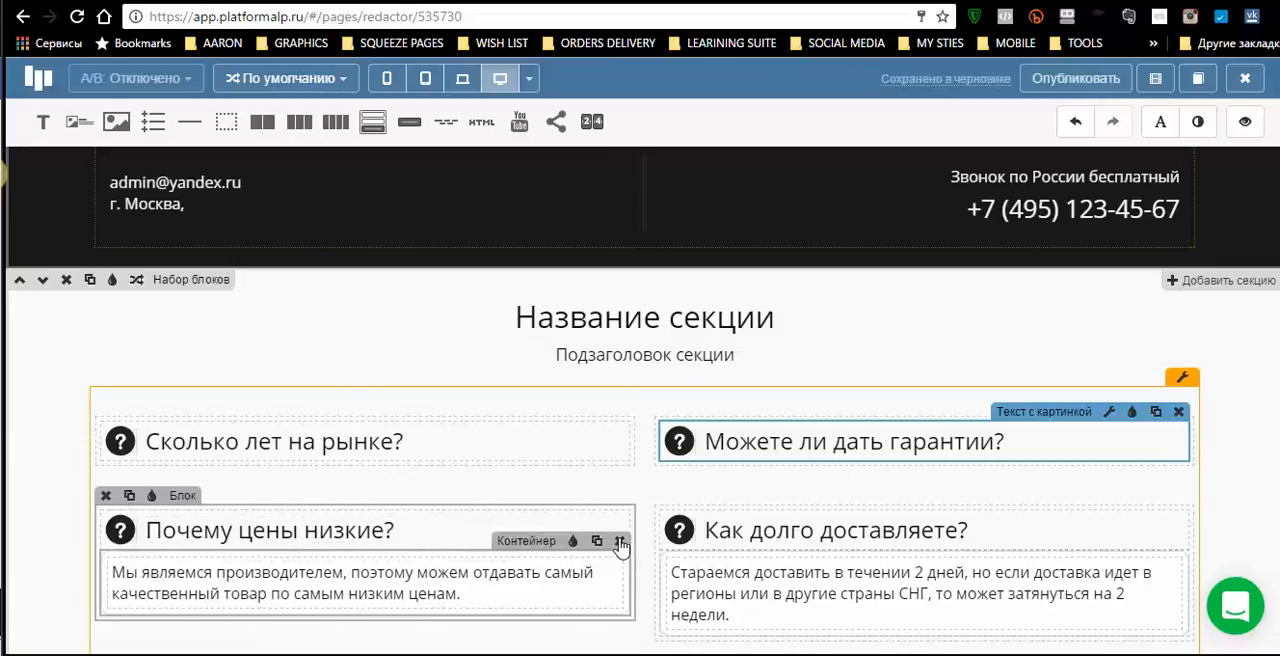
click(620, 542)
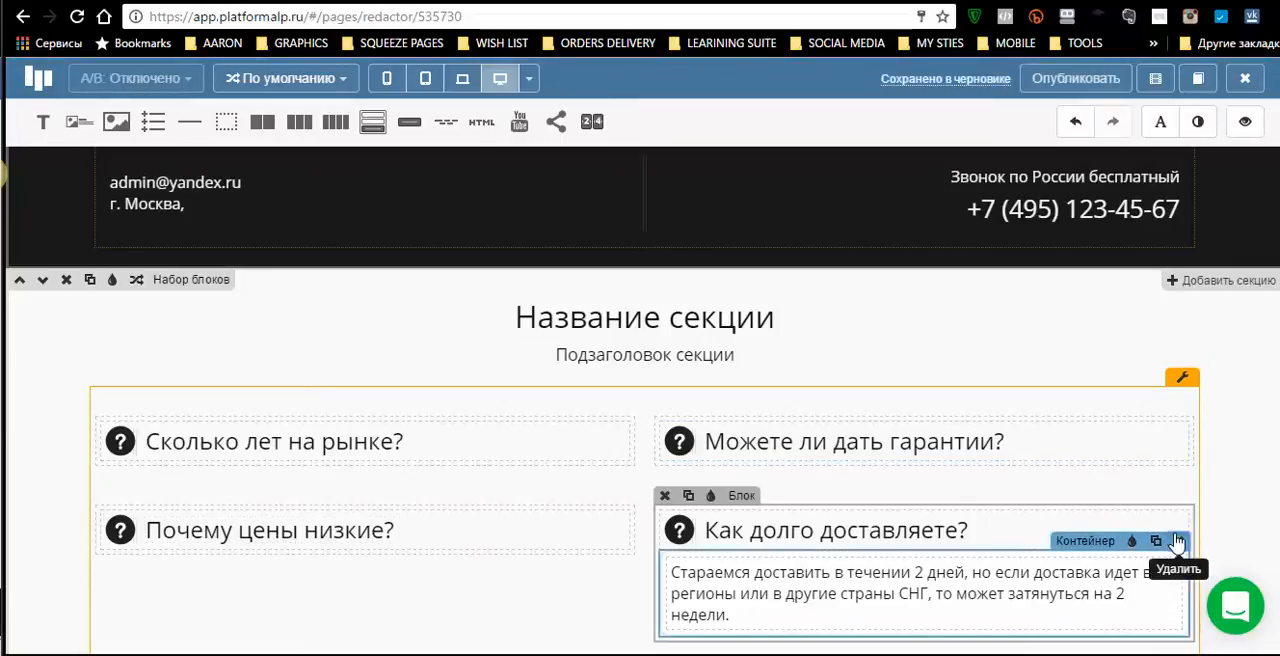
click(1177, 541)
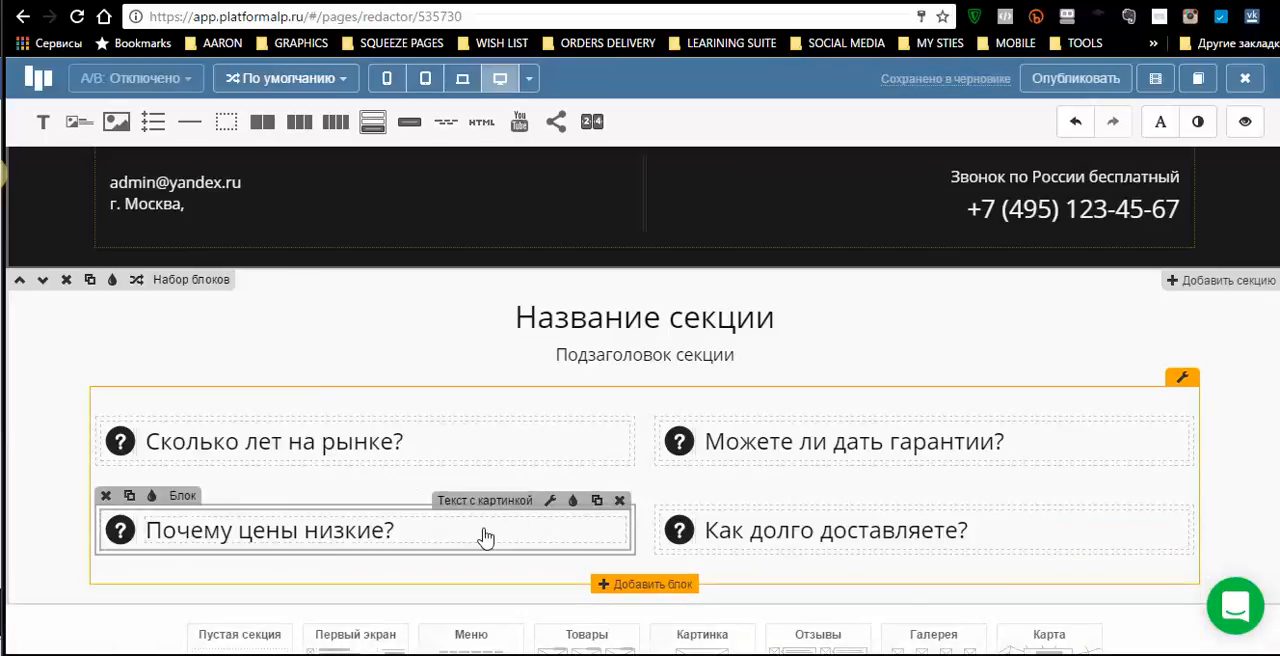
- Duplicate the «Сколько лет на рынке?» and «Можете ли дать гарантии?» questions within their blocks, making three extra copies of each
click(597, 502)
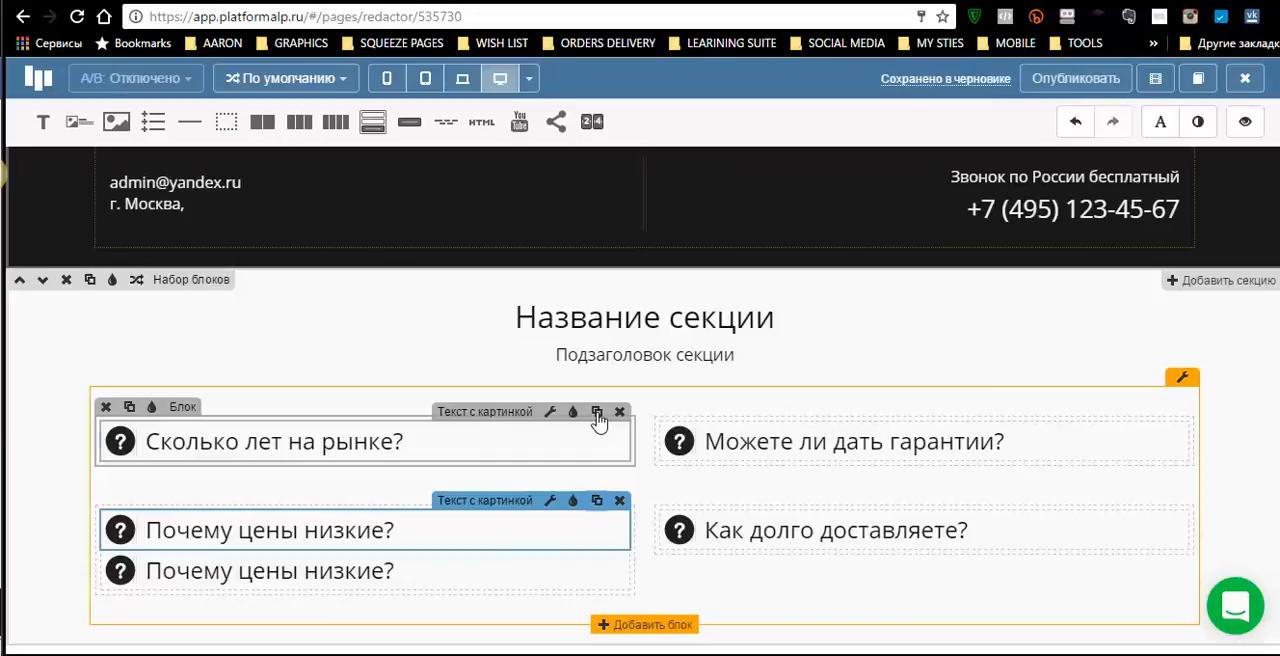
click(597, 413)
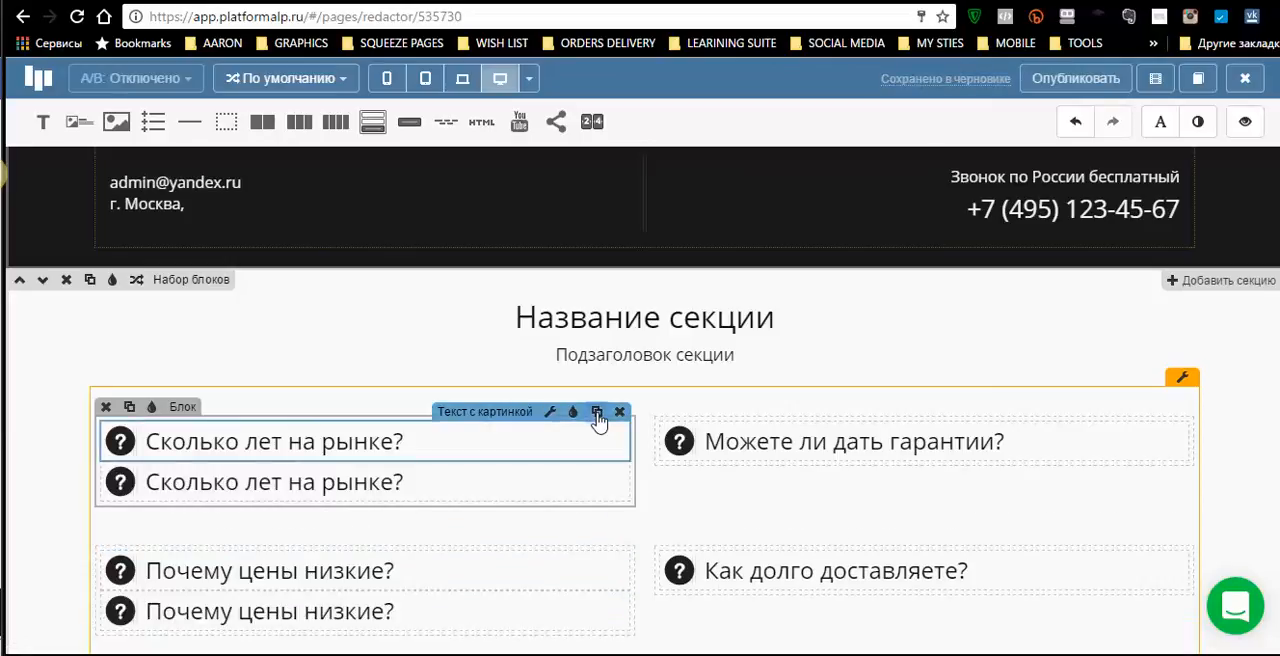
click(597, 414)
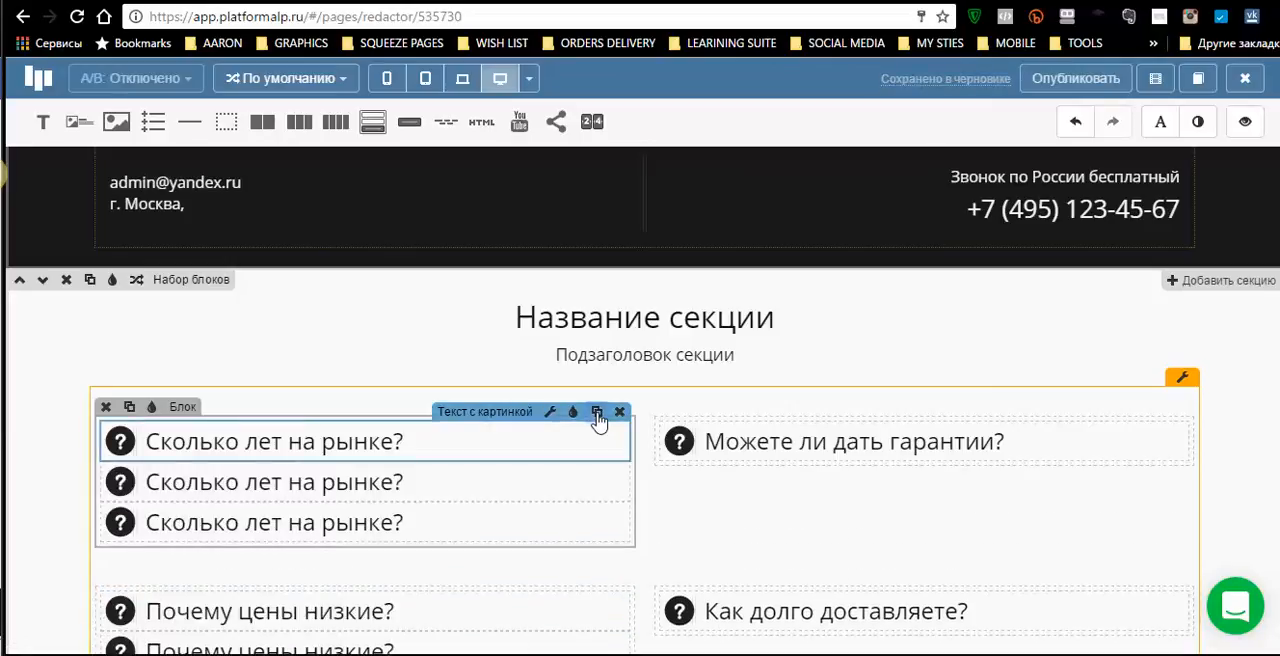
click(597, 414)
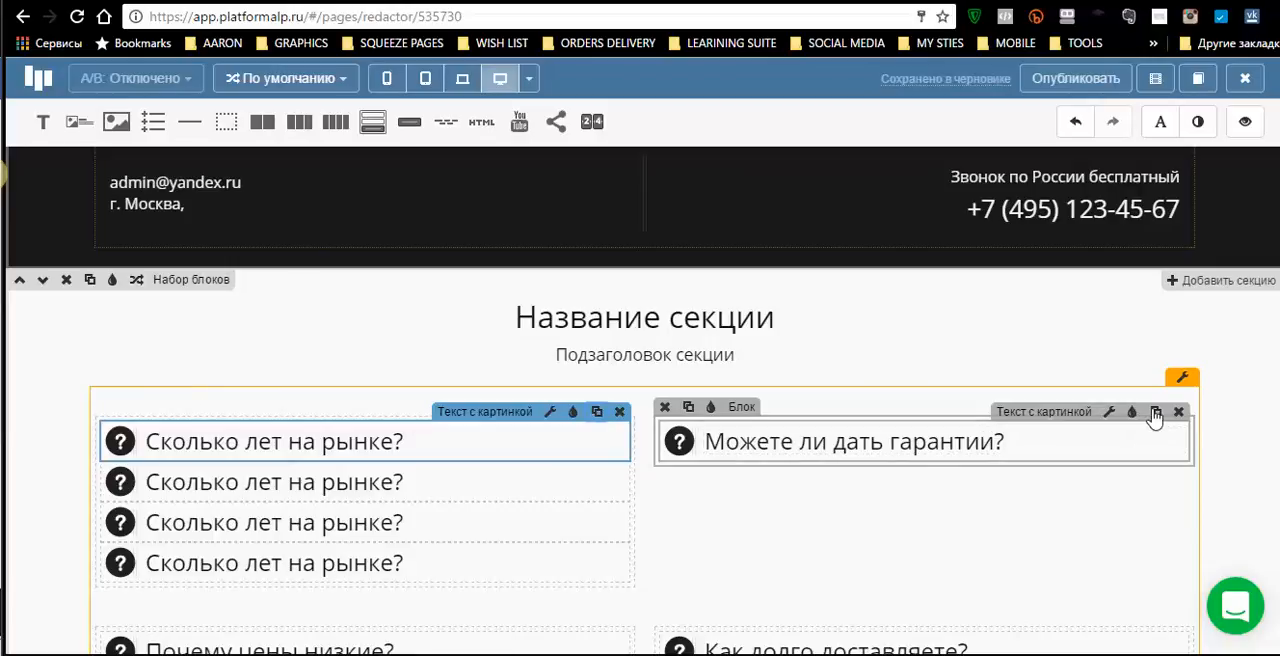
click(1155, 414)
click(1155, 413)
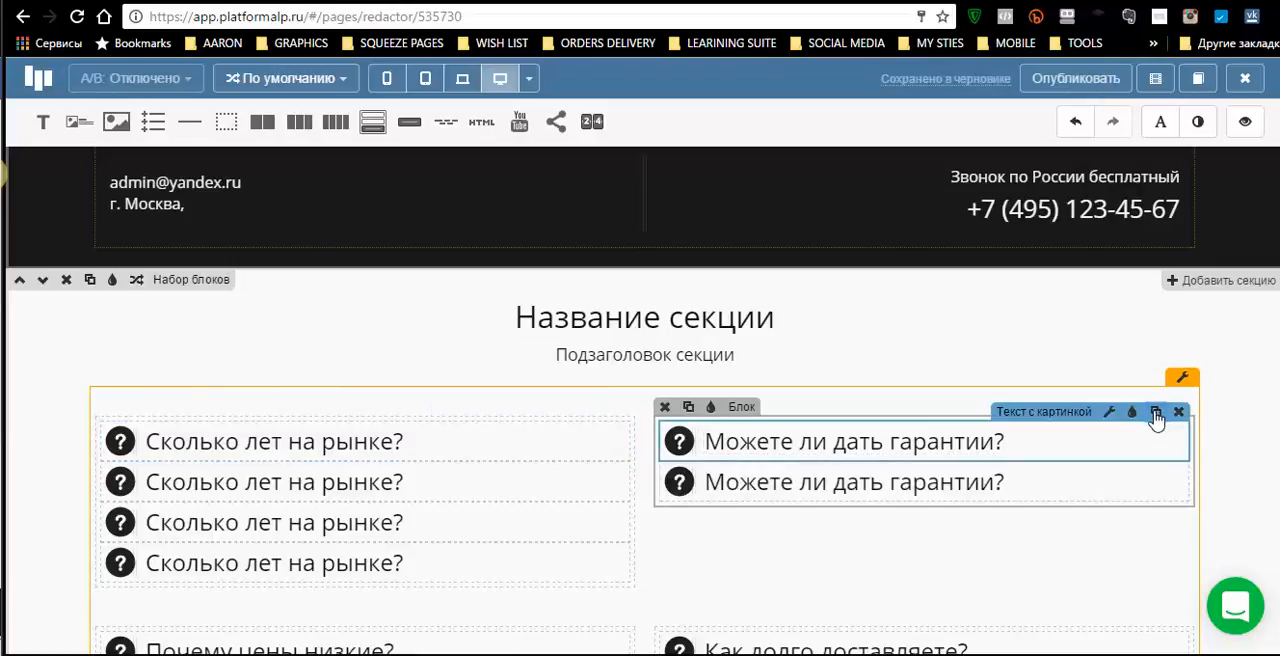
click(1155, 413)
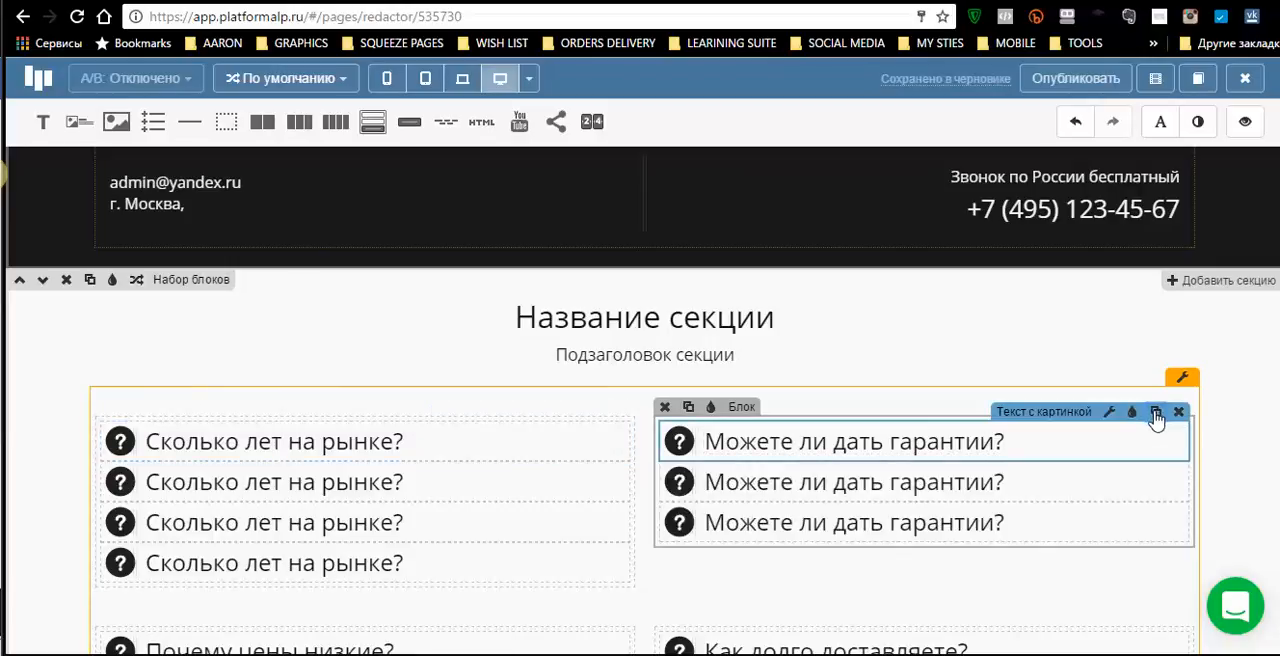
click(1155, 413)
- Delete the «Почему цены низкие?» and «Как долго доставляете?» questions together with the two emptied blocks that held them
scroll(1172, 474, down, 3)
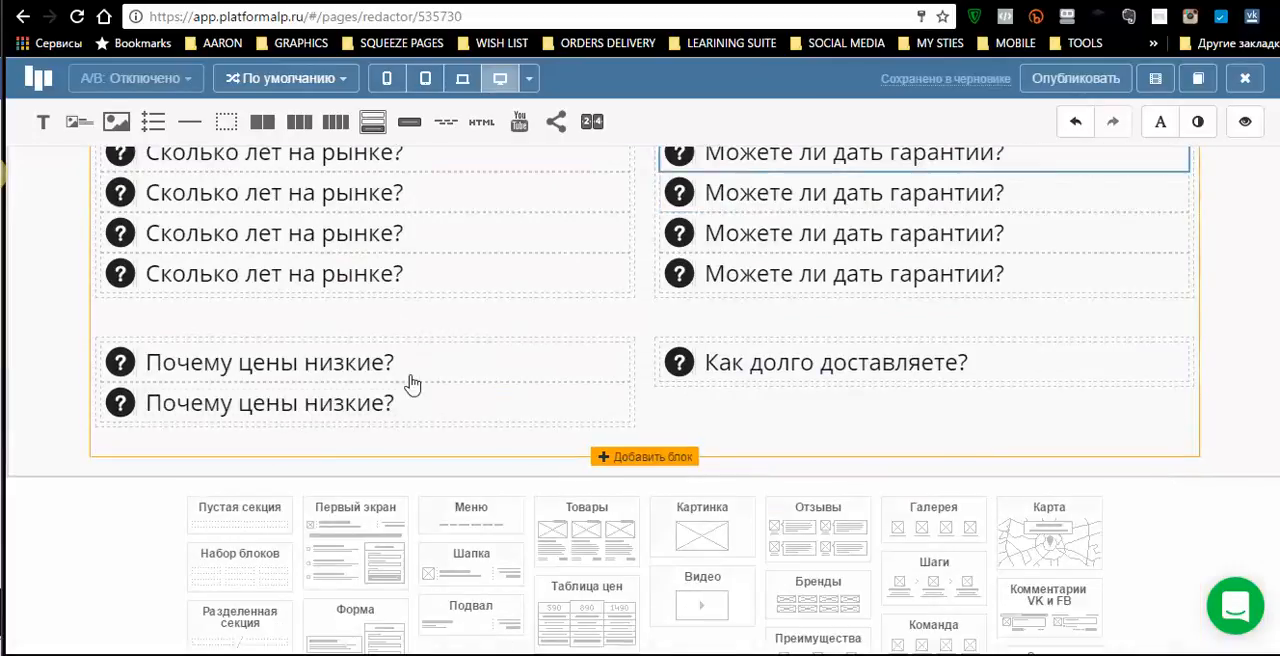
mouse_move(549, 348)
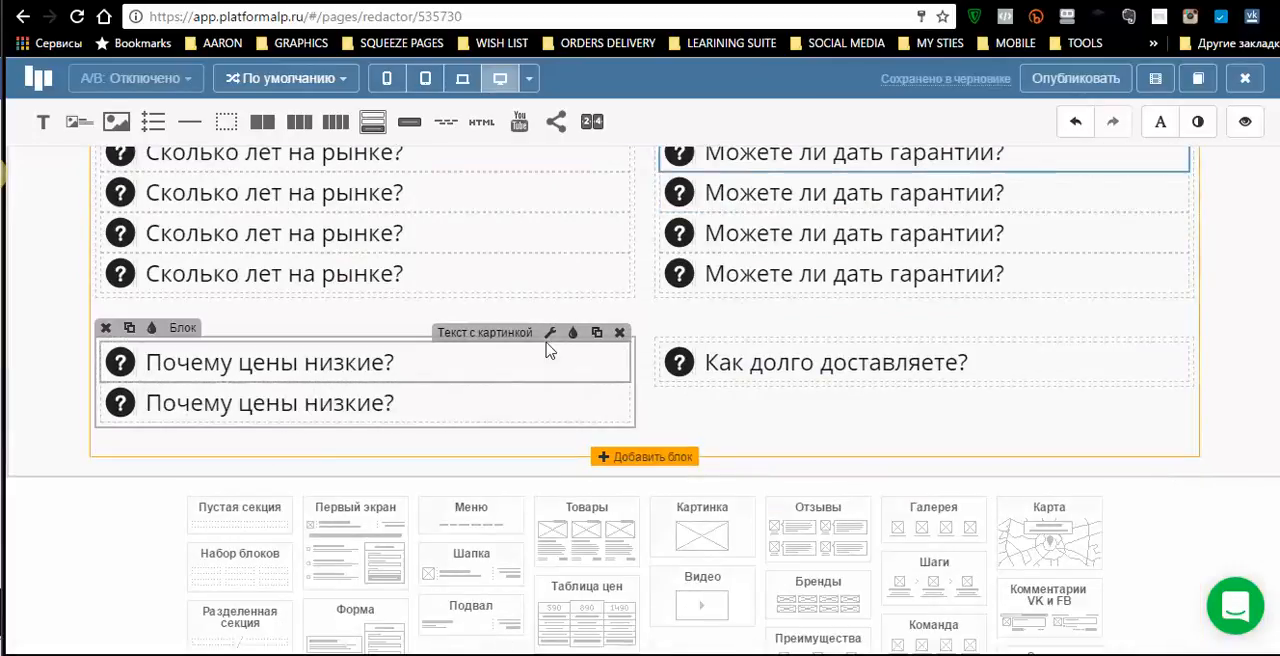
click(620, 333)
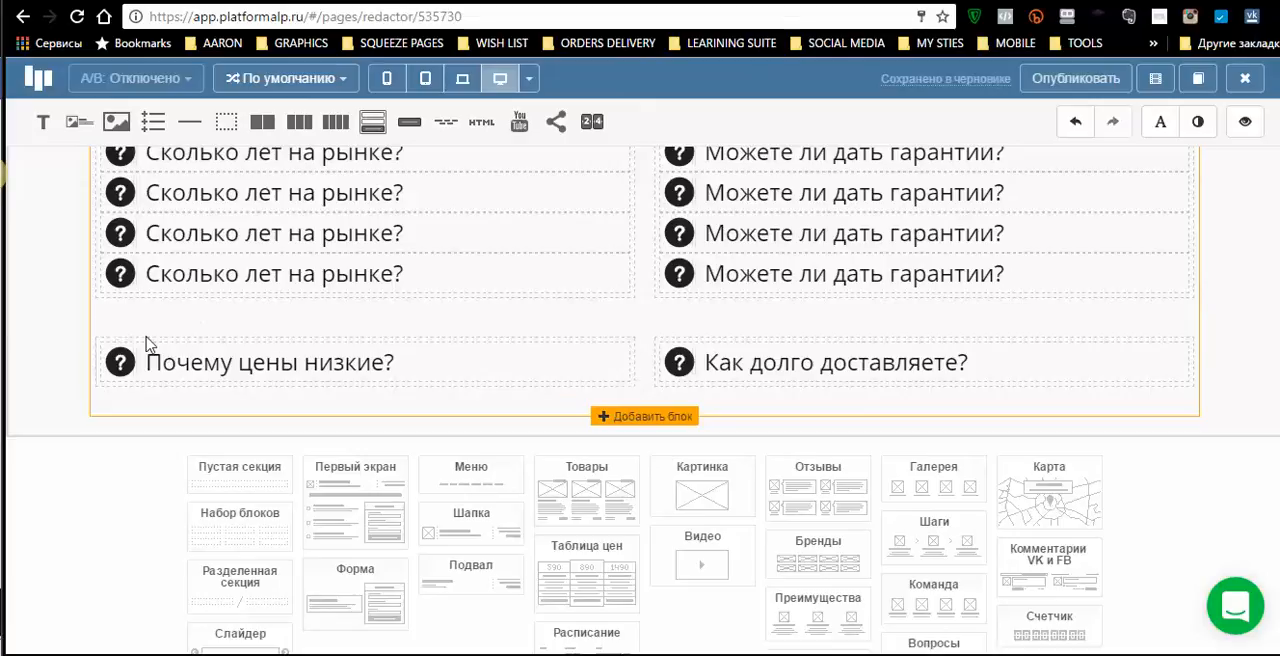
mouse_move(622, 352)
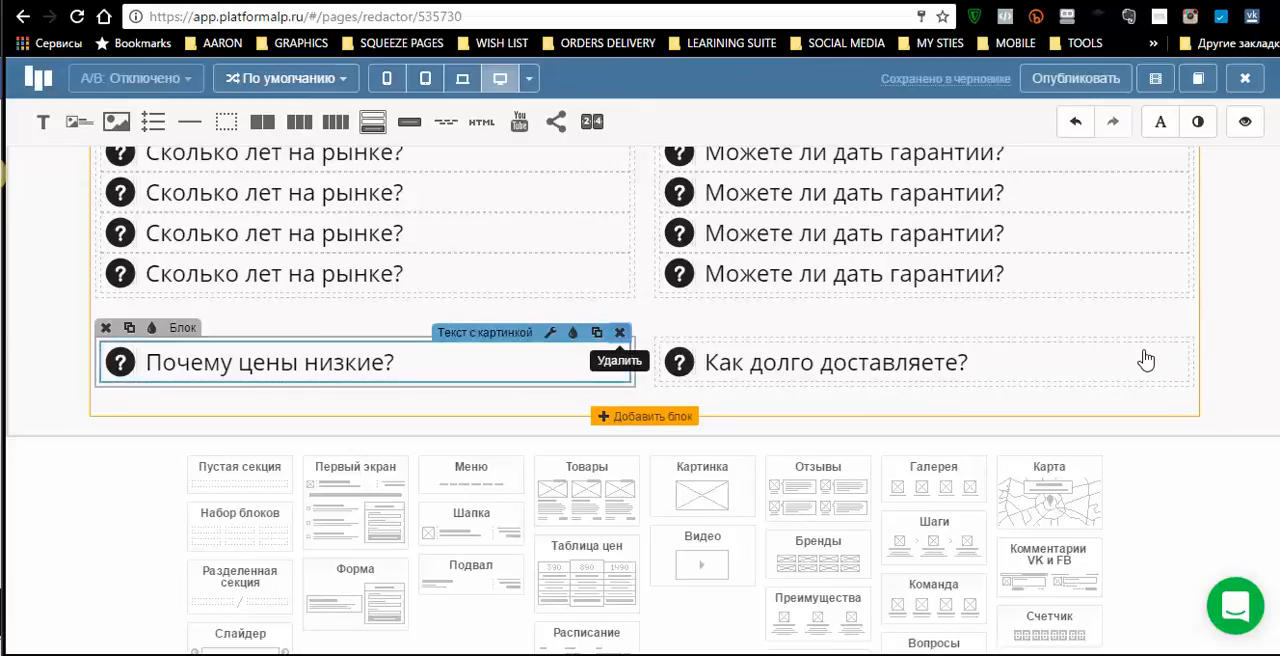
mouse_move(1146, 360)
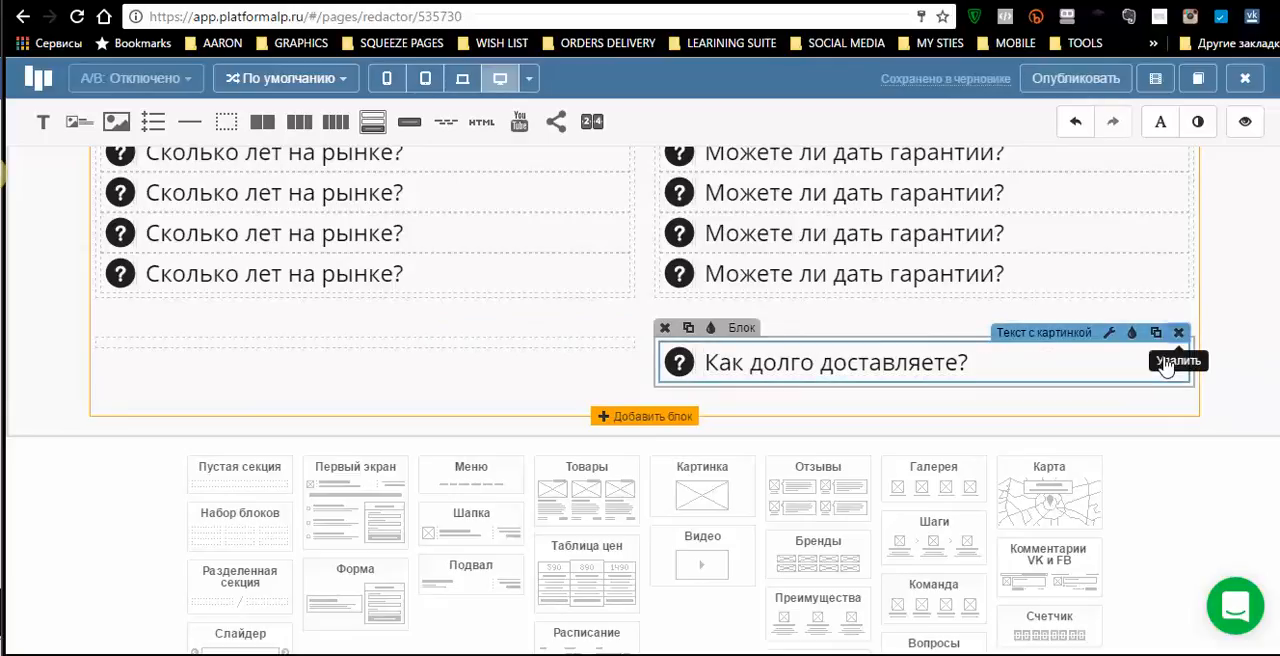
click(1165, 366)
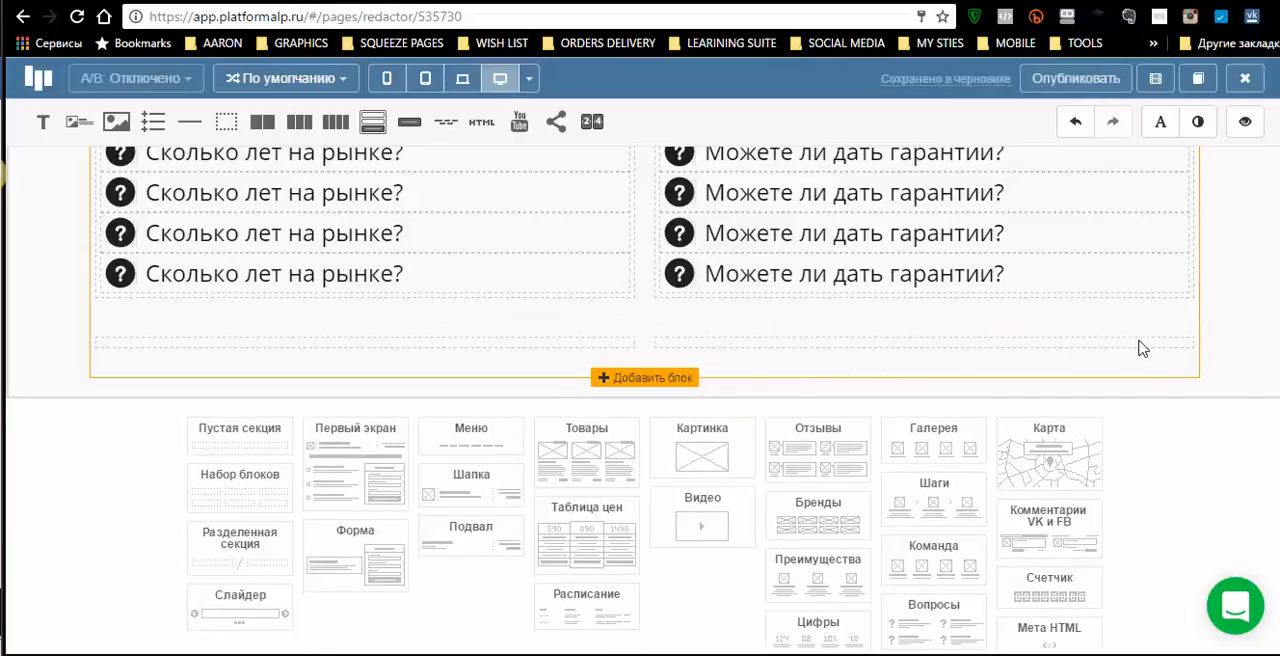
click(664, 331)
mouse_move(399, 345)
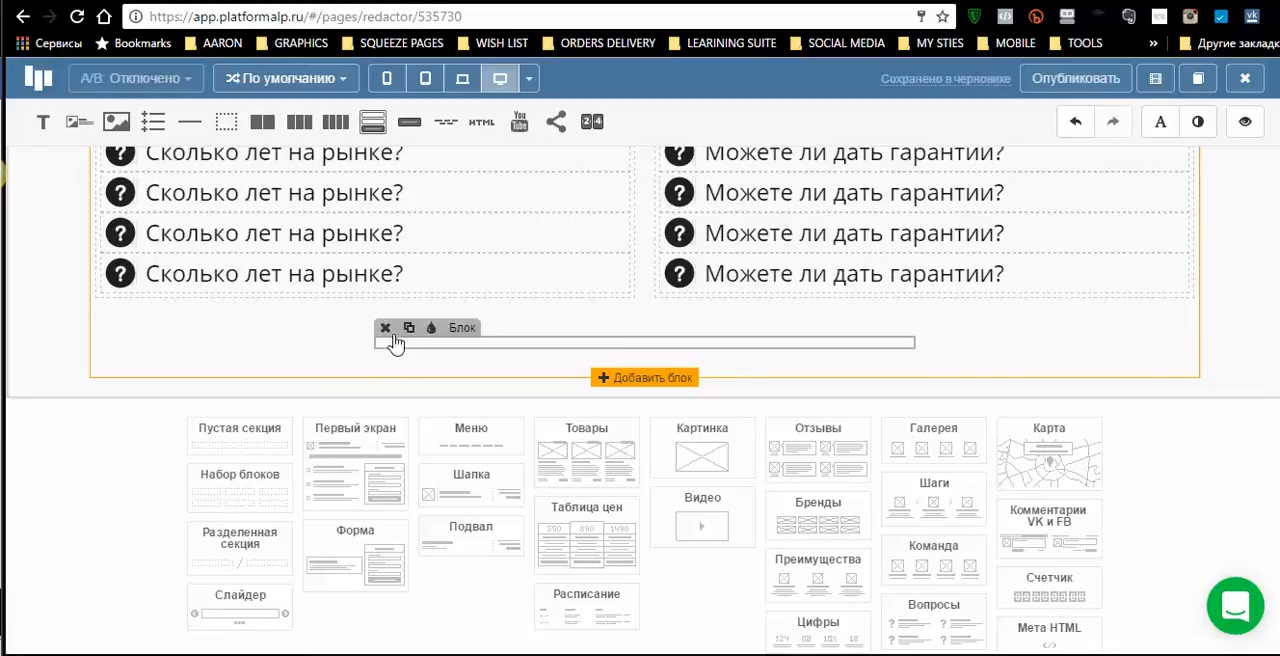
click(385, 330)
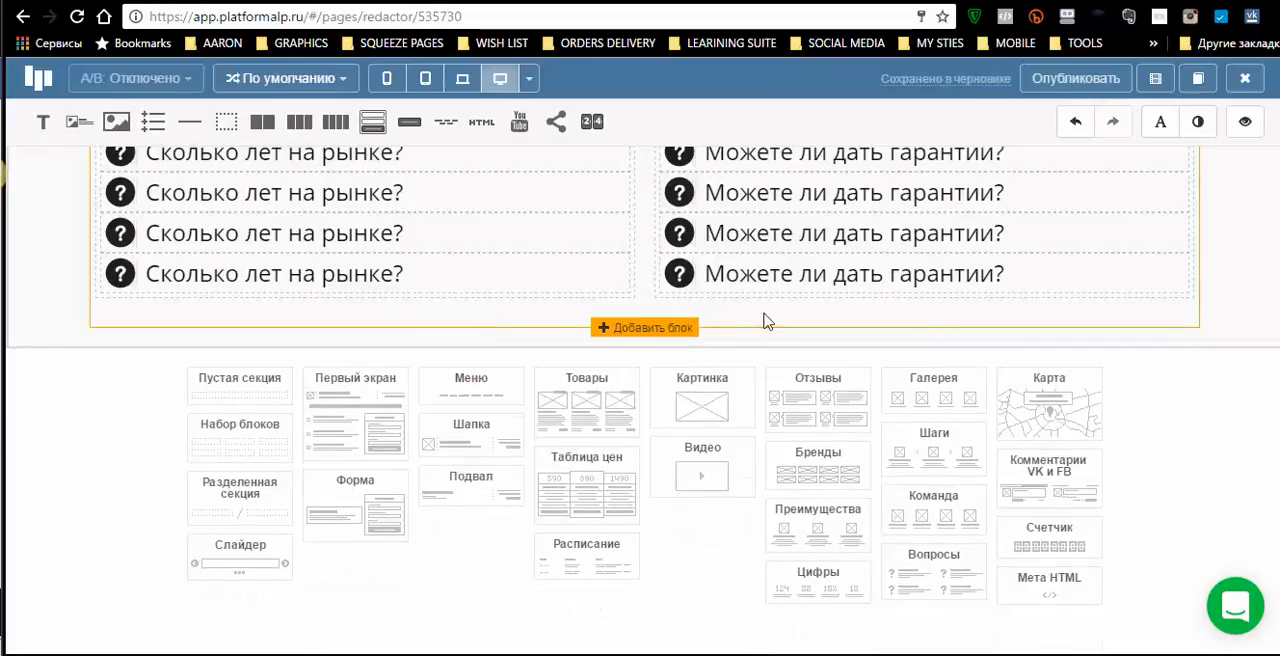
- Format the «Название секции» heading of the questions section in the Intro font at 56px with orange text
scroll(790, 336, down, 1)
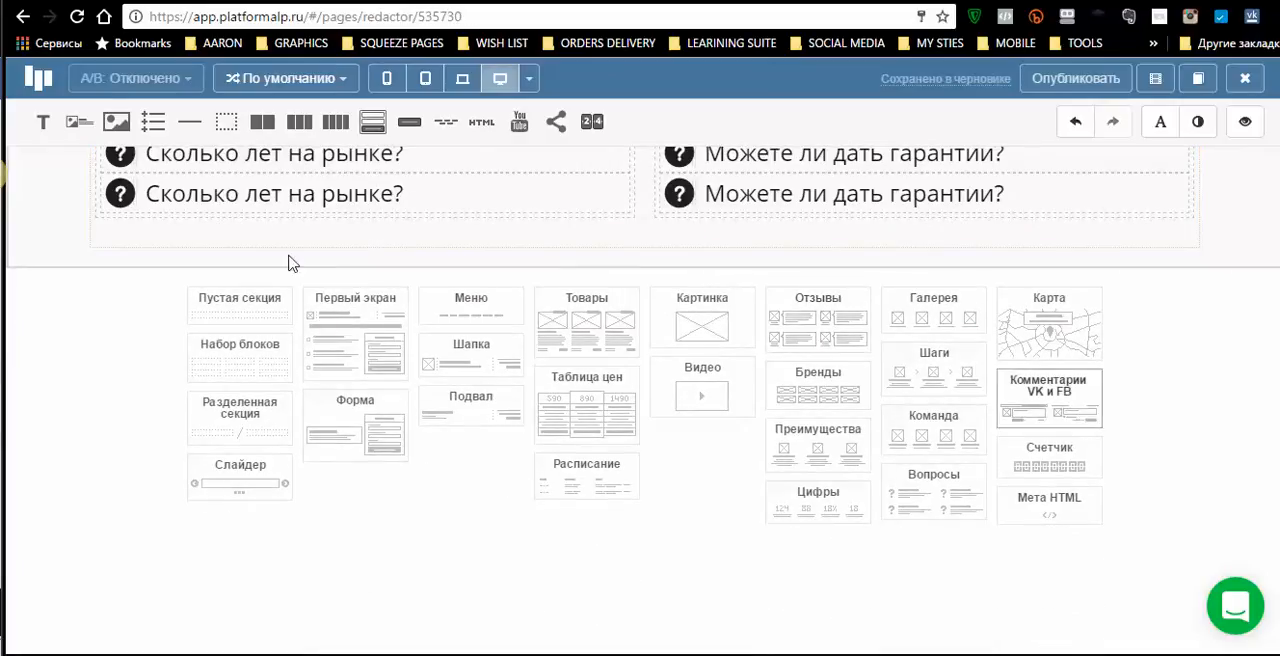
click(505, 400)
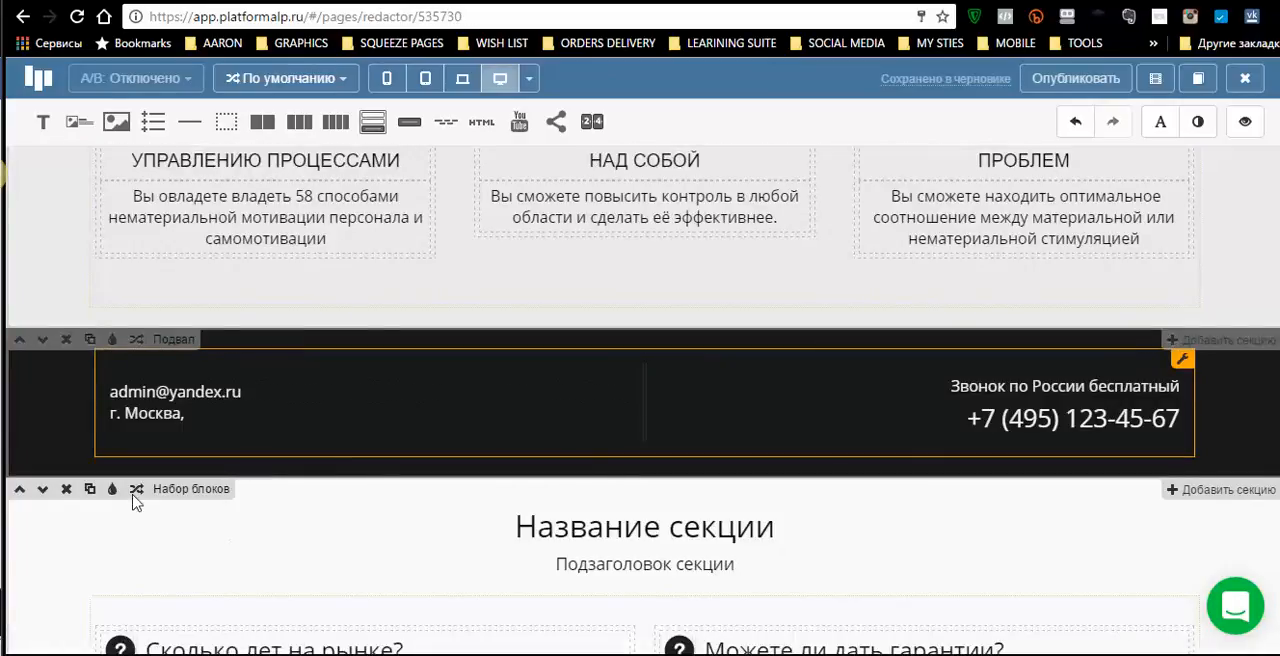
scroll(338, 527, down, 2)
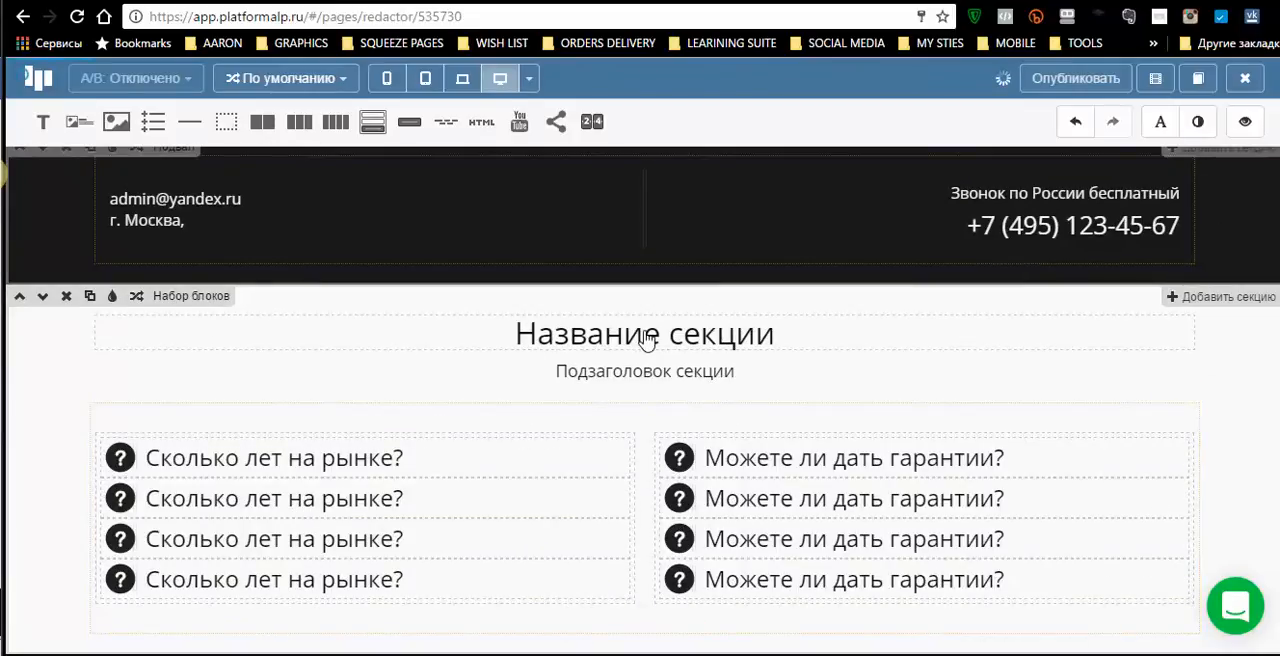
click(647, 332)
drag(512, 333, 833, 333)
click(572, 409)
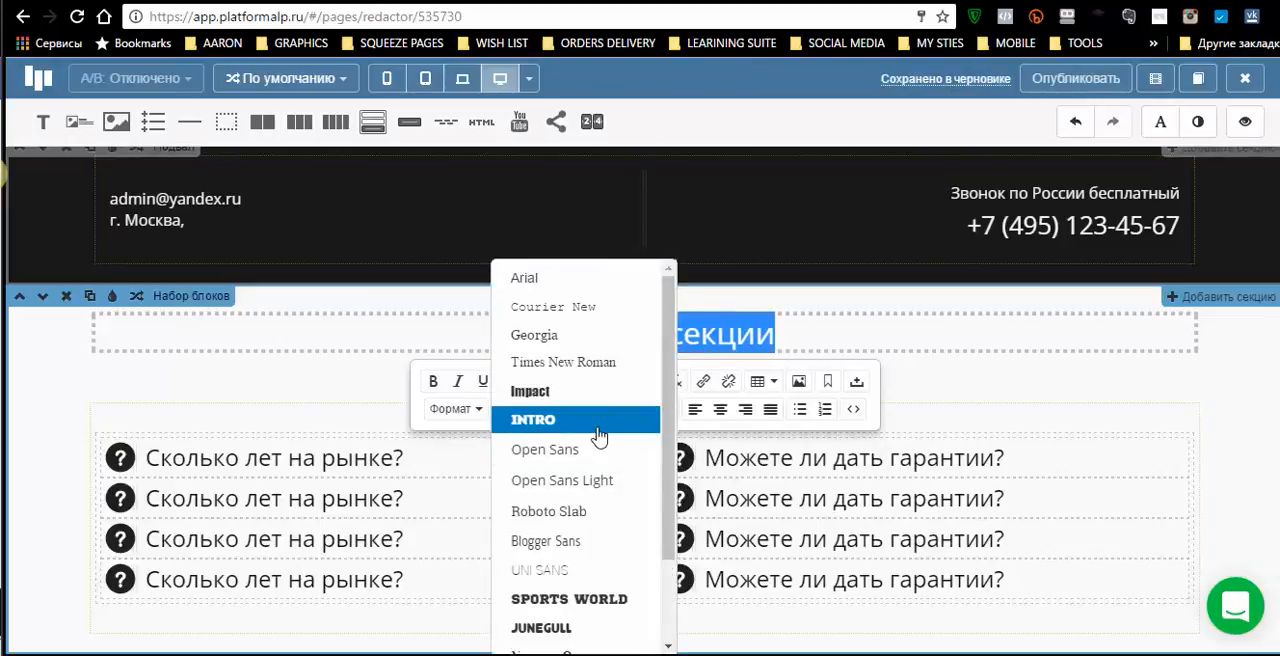
click(598, 429)
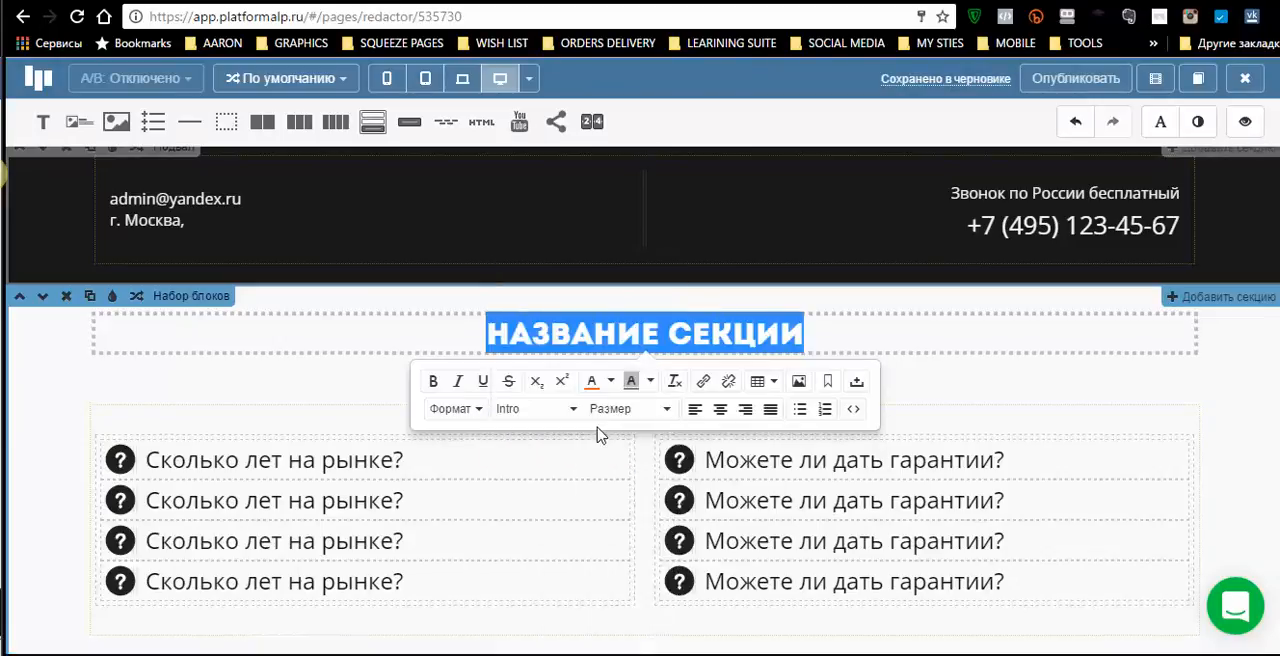
click(668, 414)
click(647, 470)
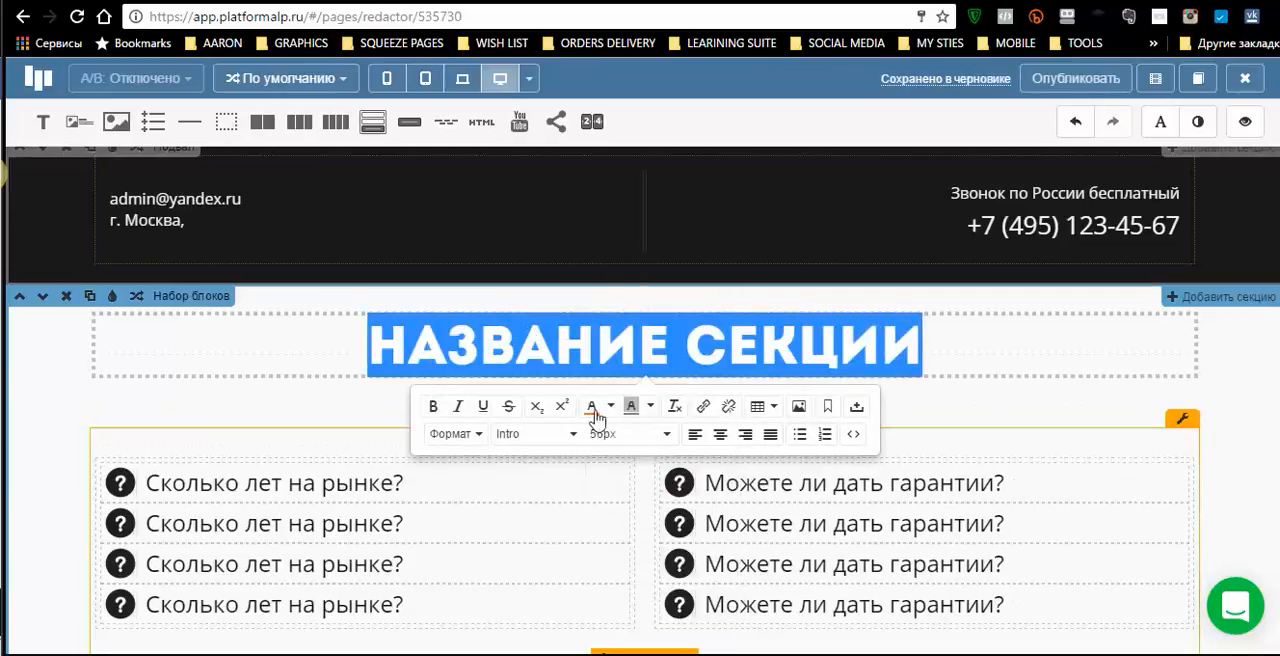
click(334, 352)
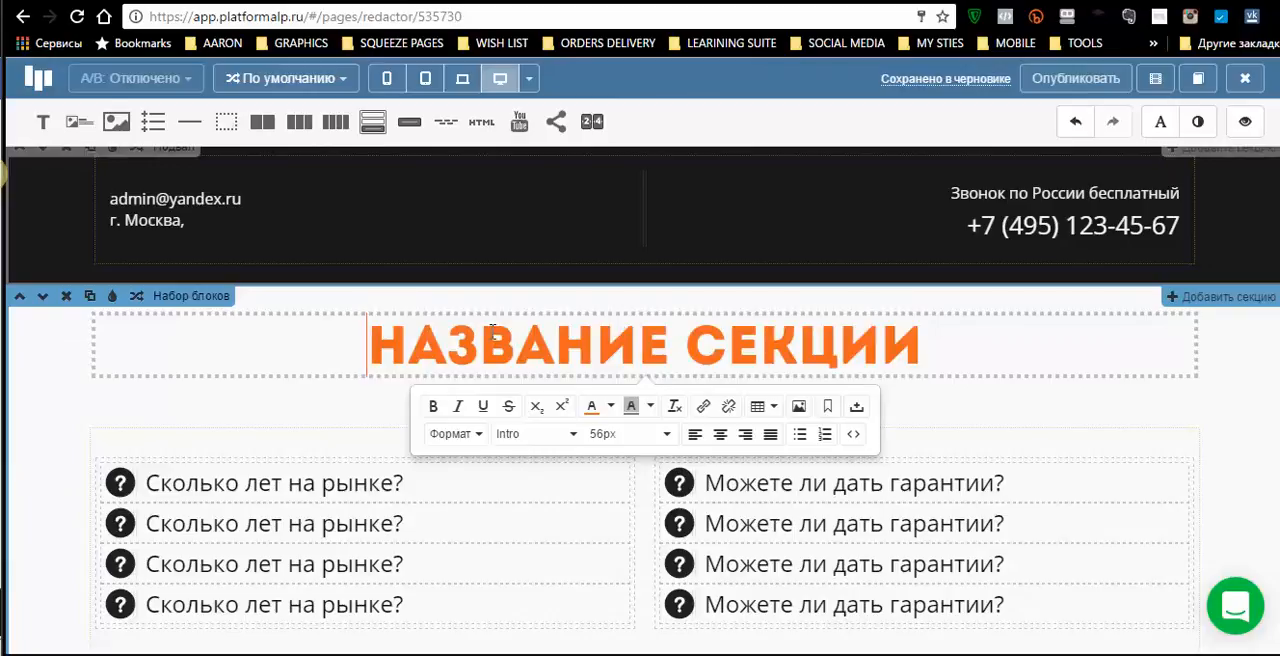
- Move the questions section up so that it sits directly above the black footer
click(20, 299)
click(20, 299)
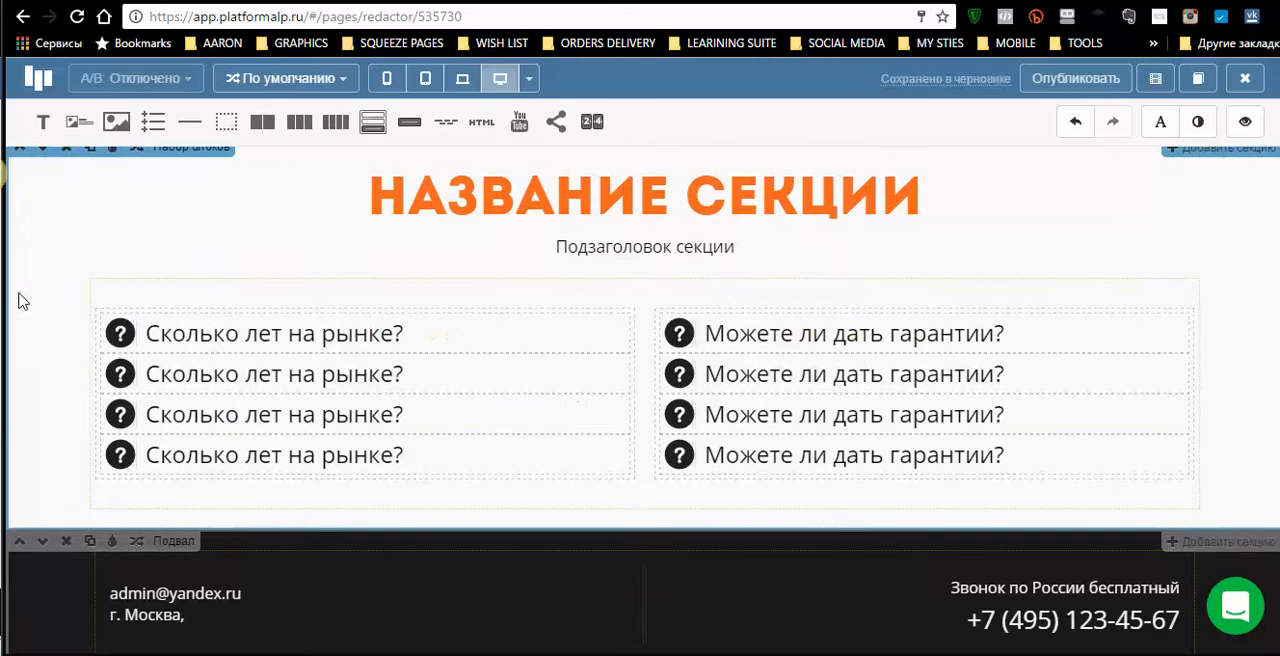
scroll(251, 285, up, 8)
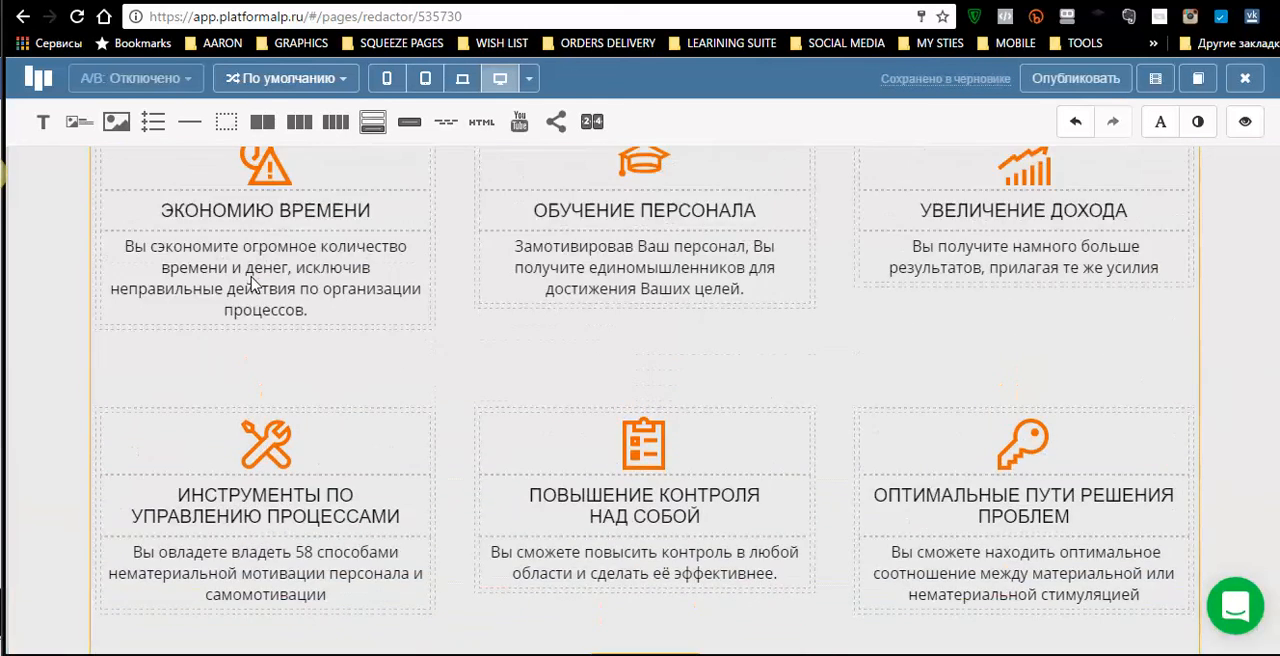
scroll(253, 285, down, 4)
scroll(257, 285, down, 10)
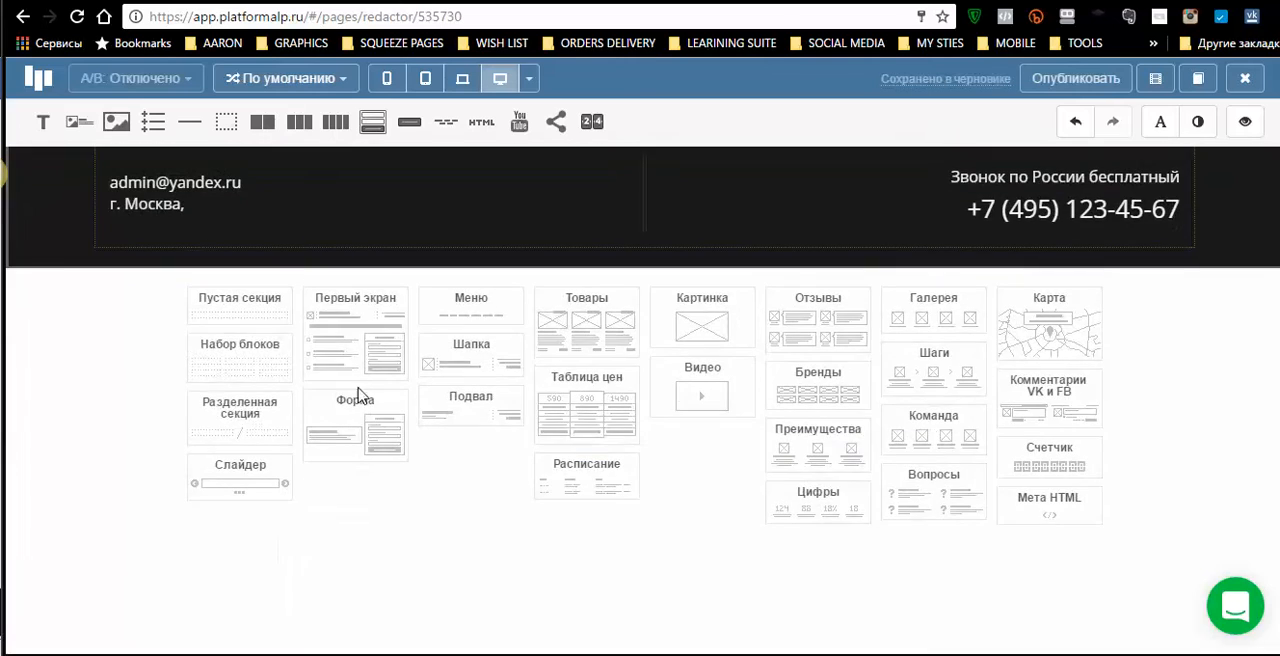
- Delete the «ЧТО ВЫ ПОЛУЧИТЕ ПОСЛЕ СЕМИНАРА» section below the cover screen
scroll(337, 240, up, 8)
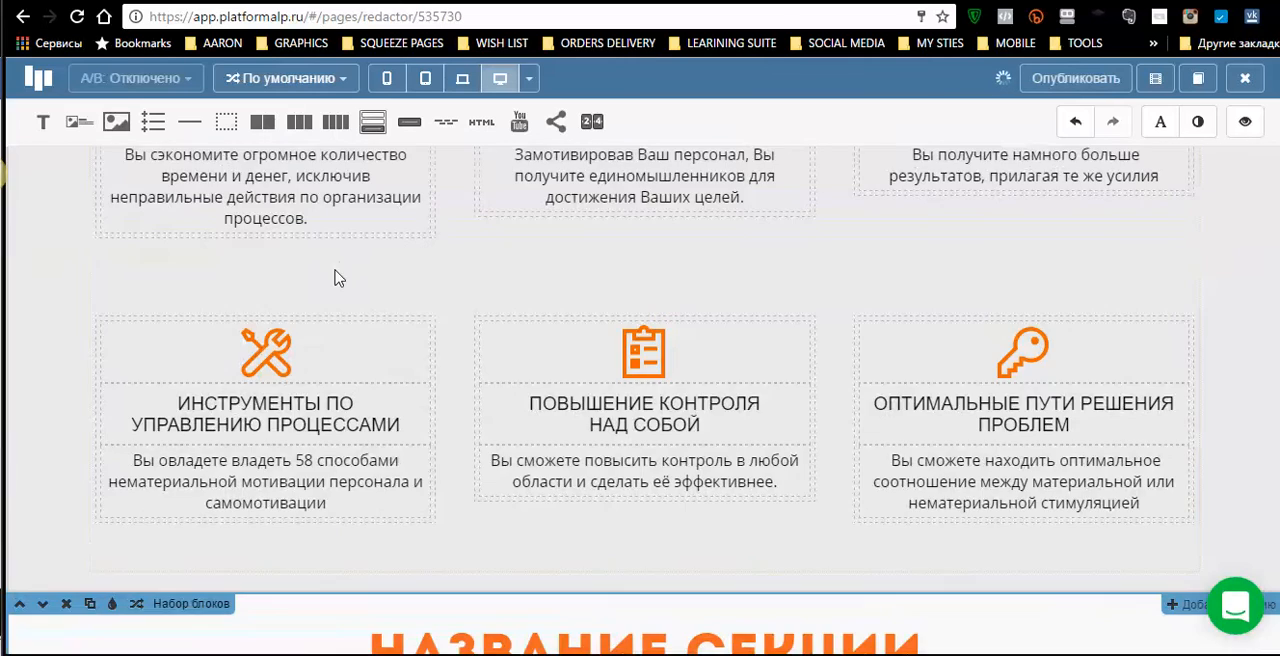
scroll(228, 296, up, 6)
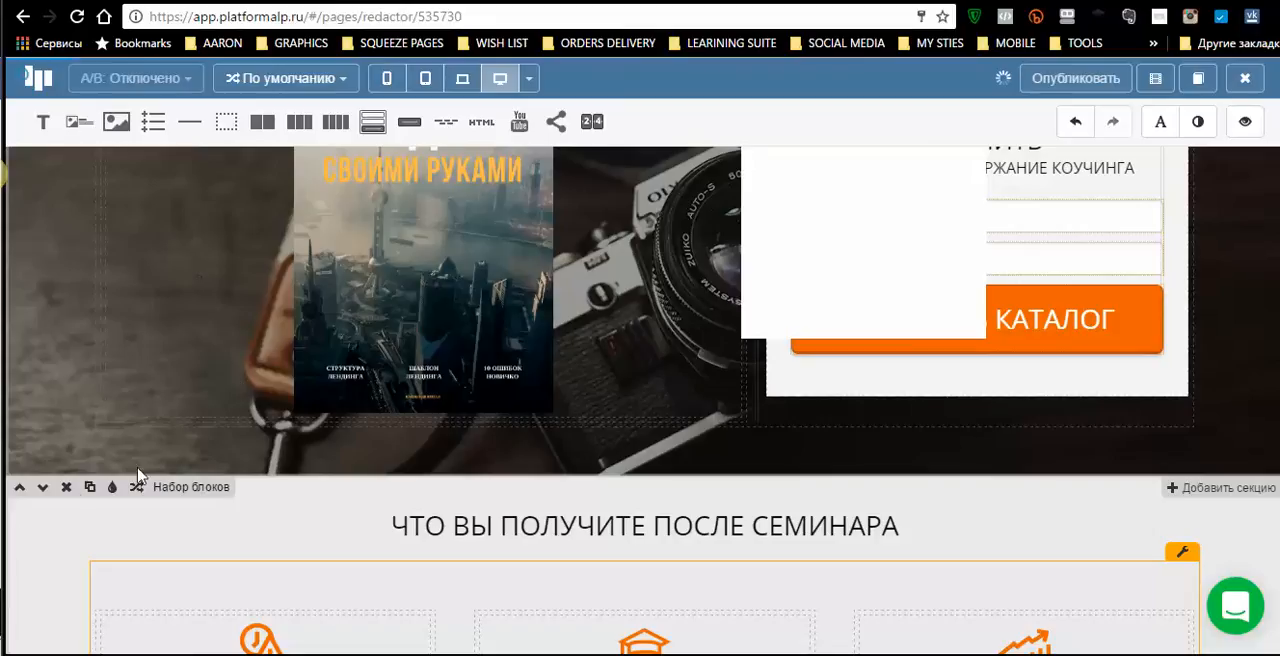
click(66, 488)
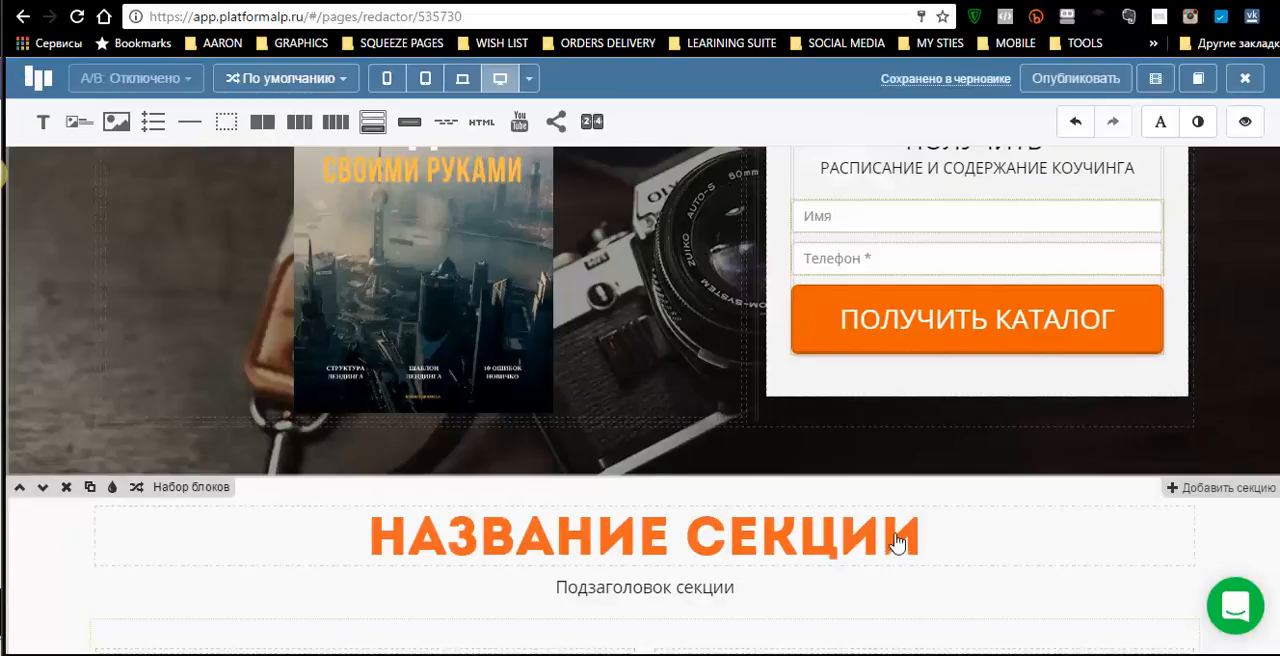
scroll(903, 528, down, 4)
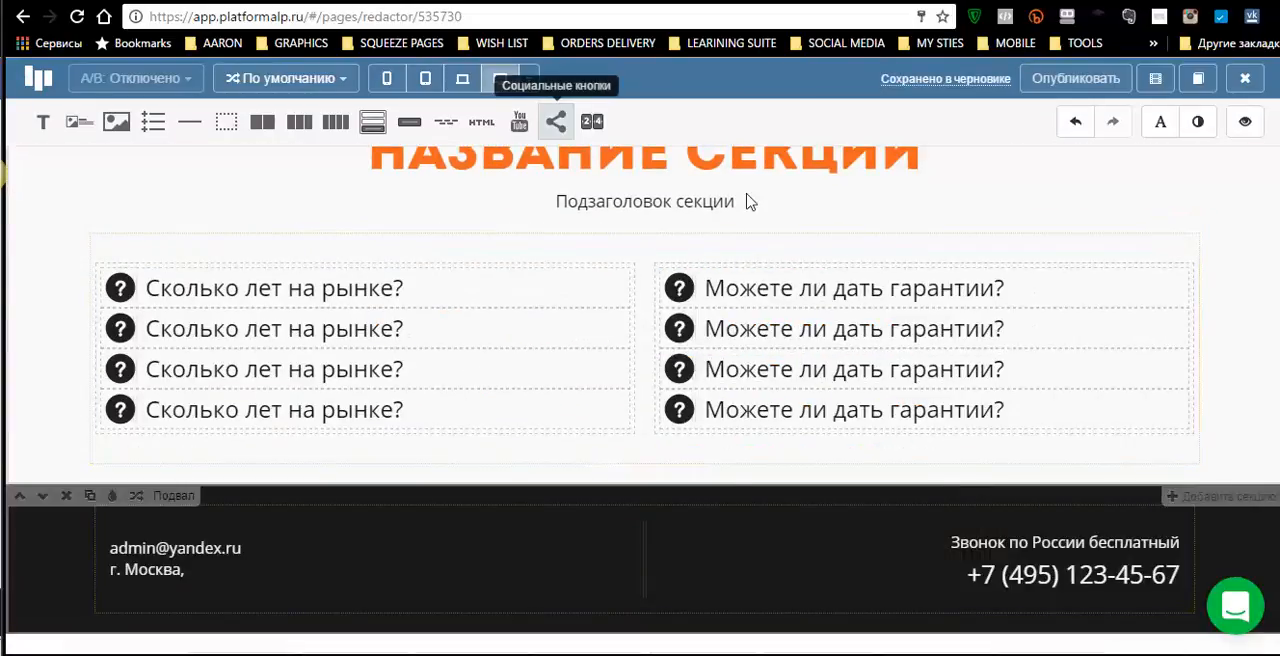
- Try out a «Комментарии VK и FB» section placed directly above the black footer, and delete it again
scroll(689, 518, down, 5)
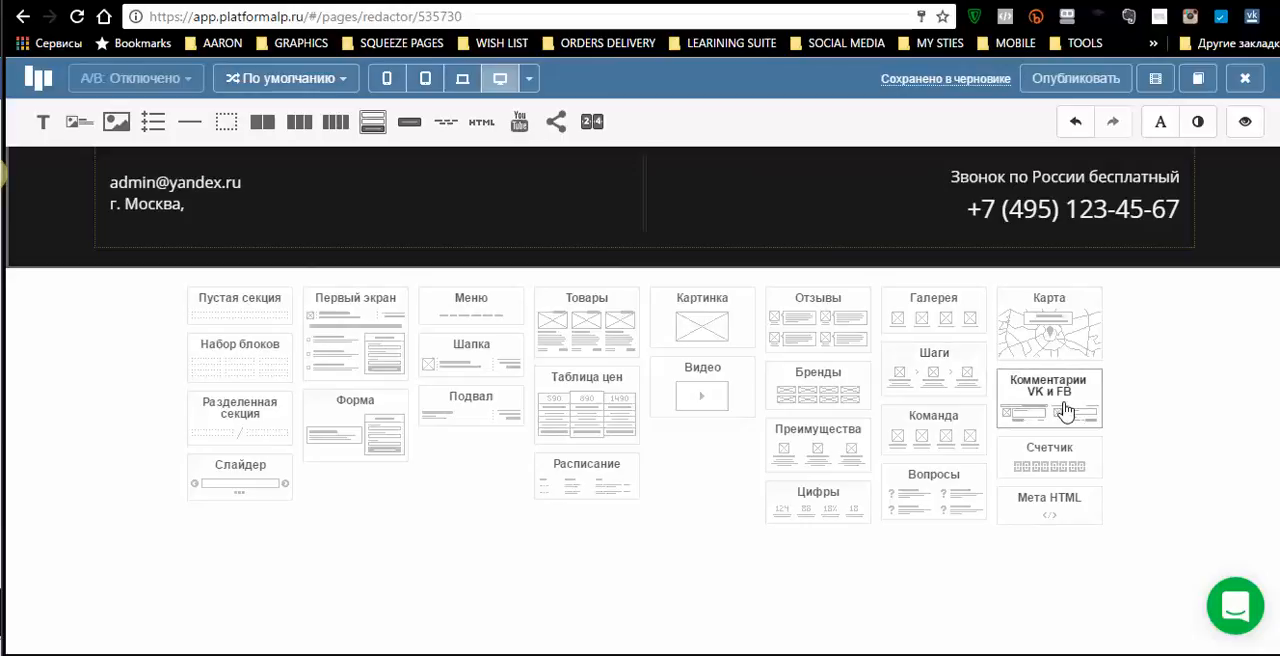
mouse_move(1065, 411)
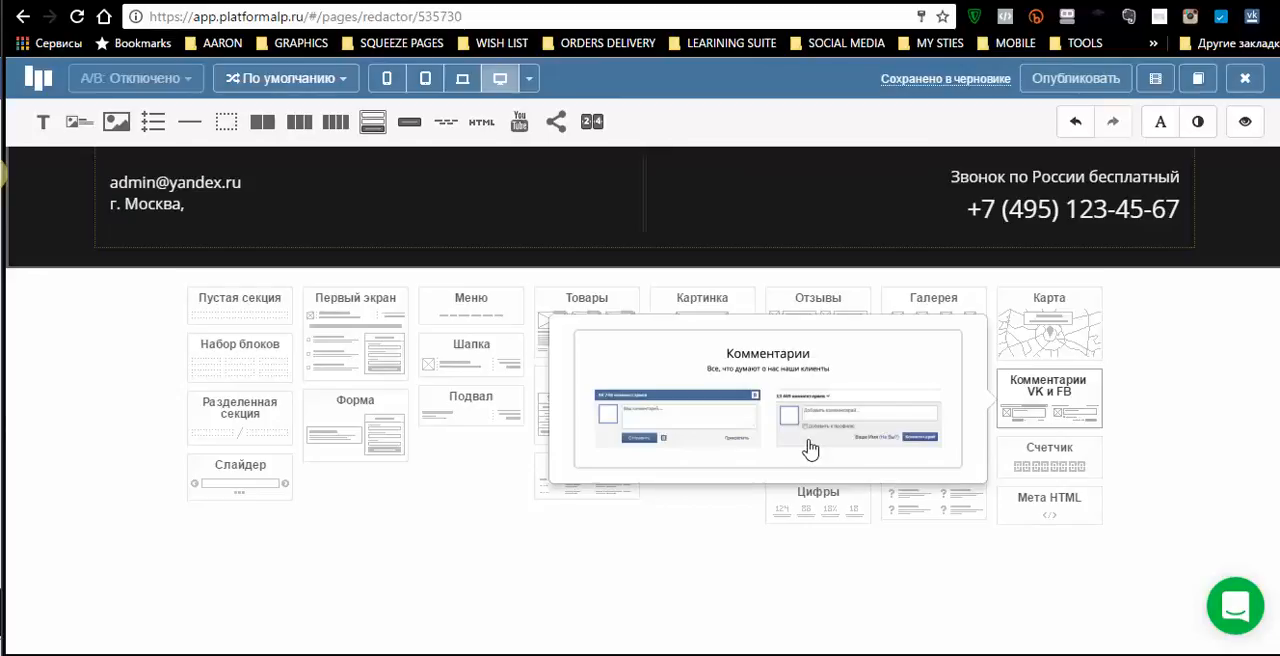
click(810, 449)
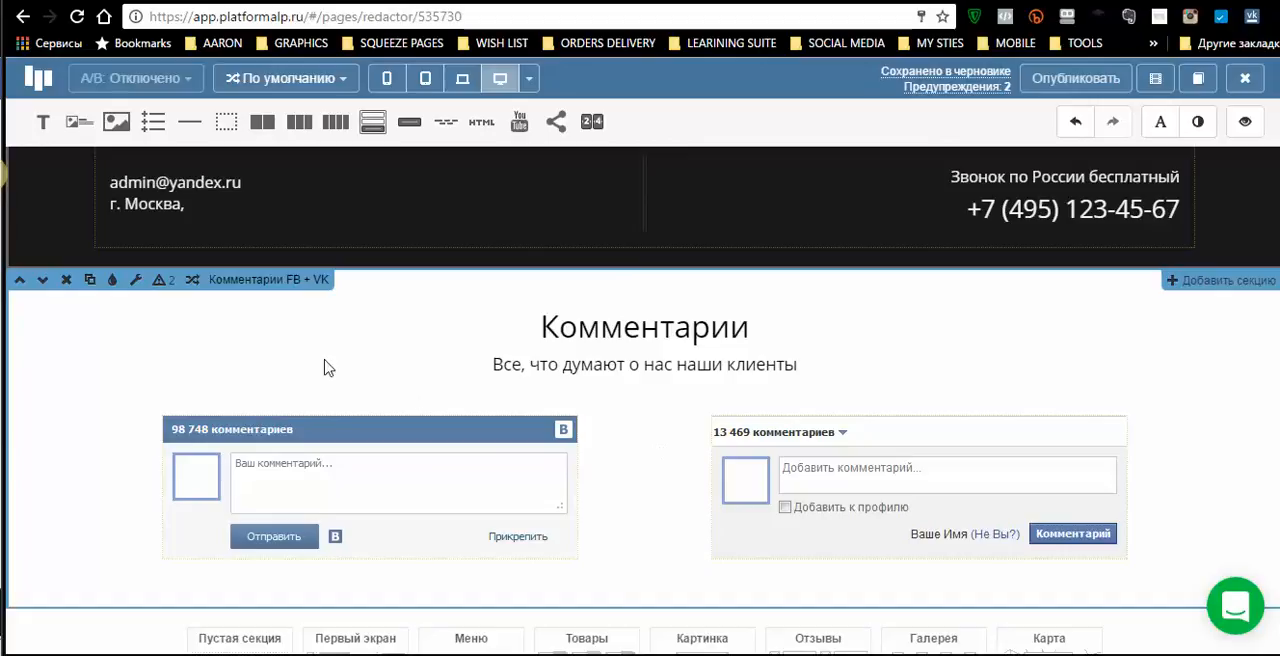
click(18, 284)
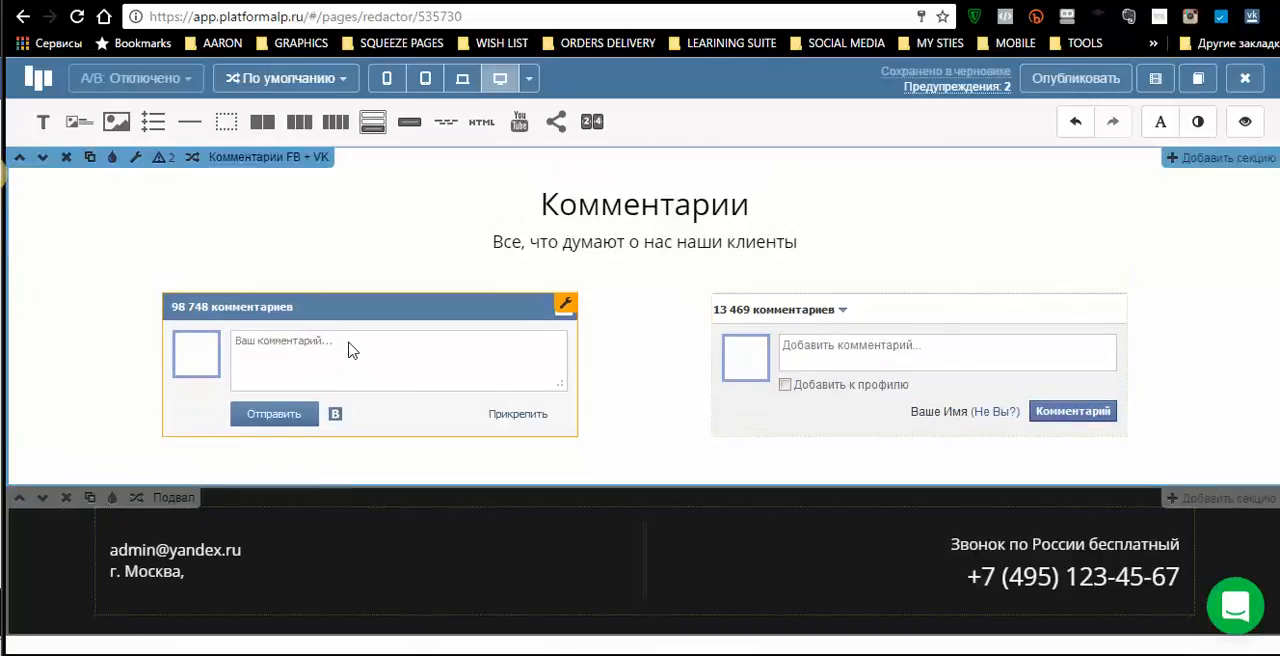
scroll(349, 349, up, 5)
scroll(349, 349, down, 5)
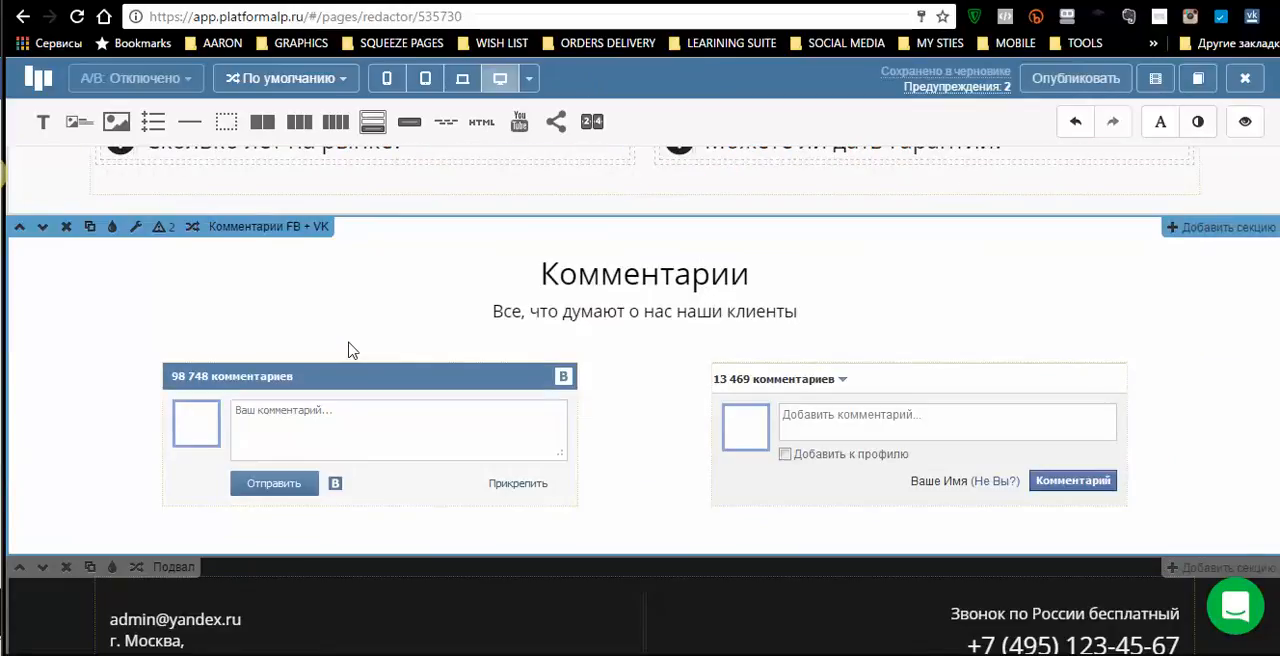
click(65, 230)
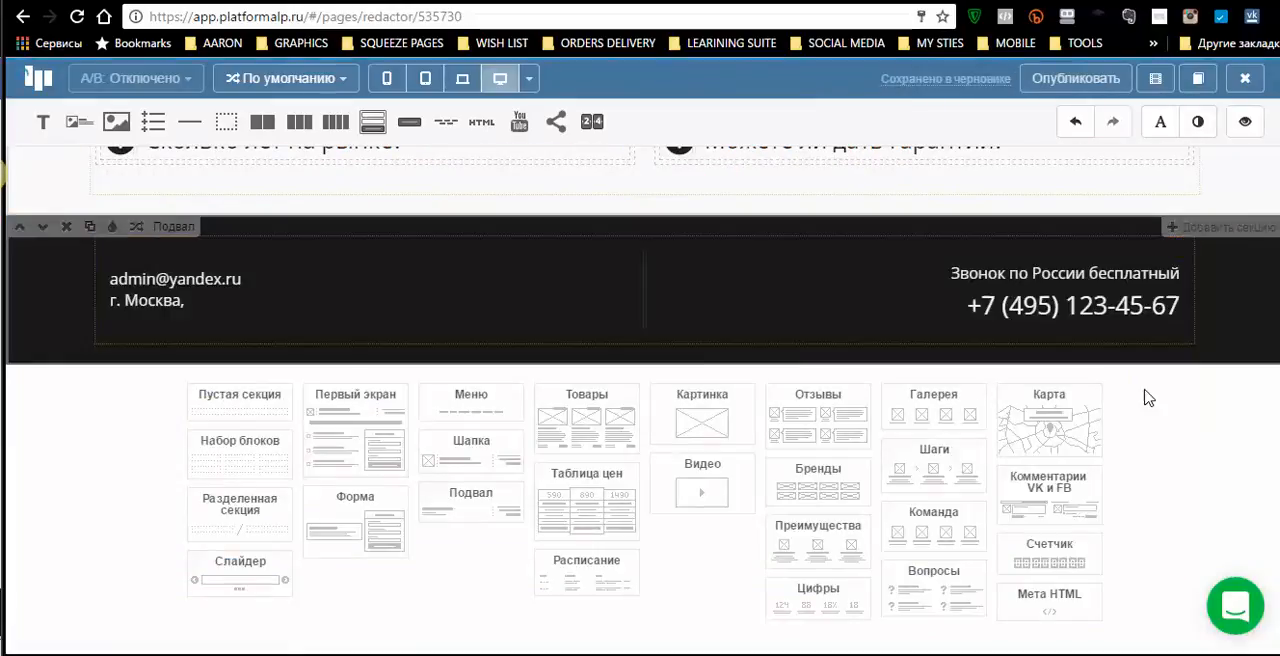
- Publish the landing page and open its published version, reloading it so that the cover images load
scroll(1143, 407, up, 5)
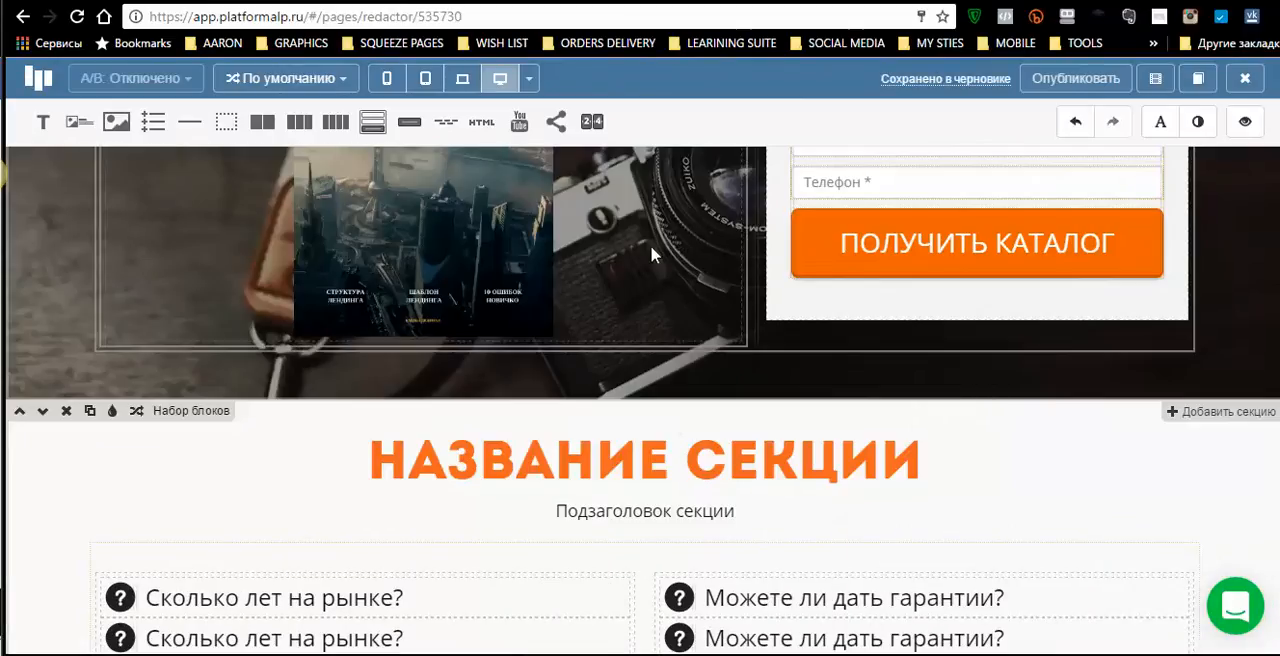
scroll(739, 211, up, 3)
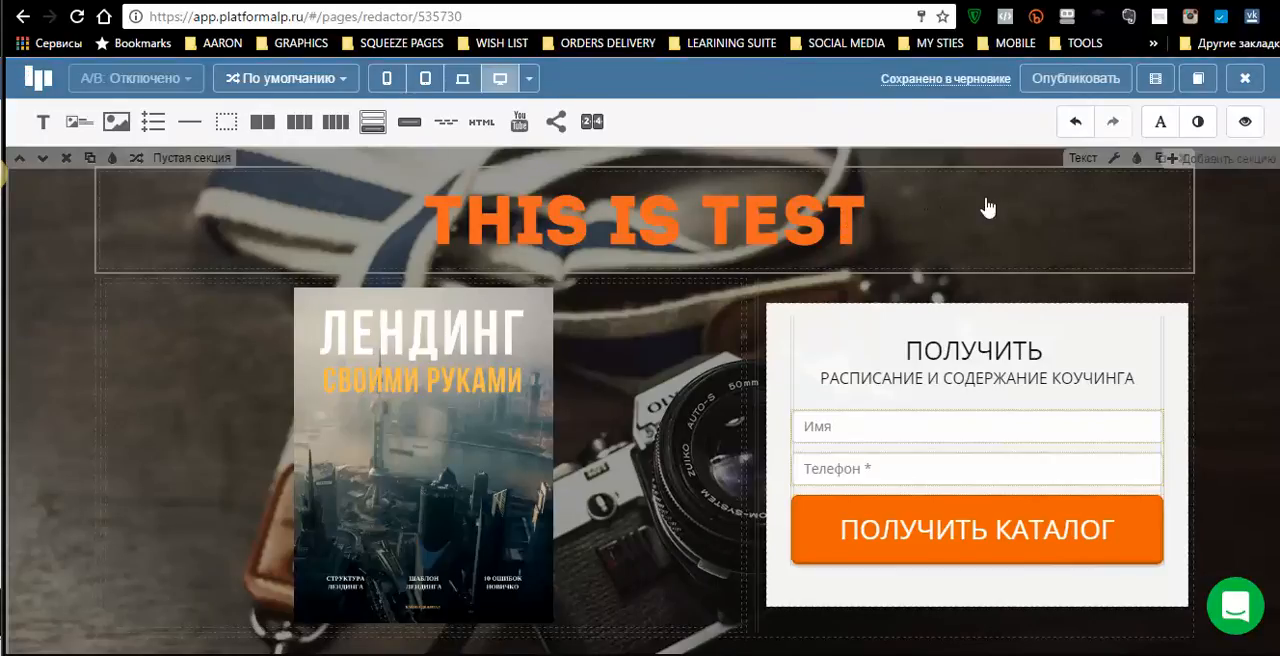
click(1064, 80)
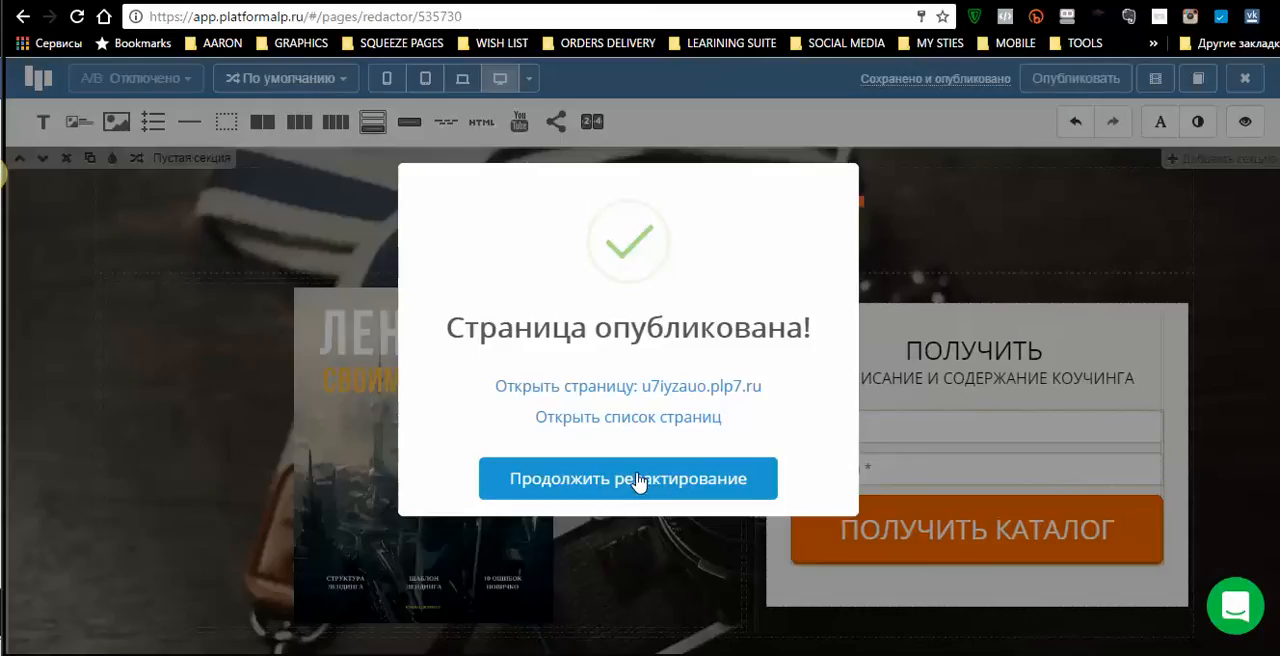
click(664, 395)
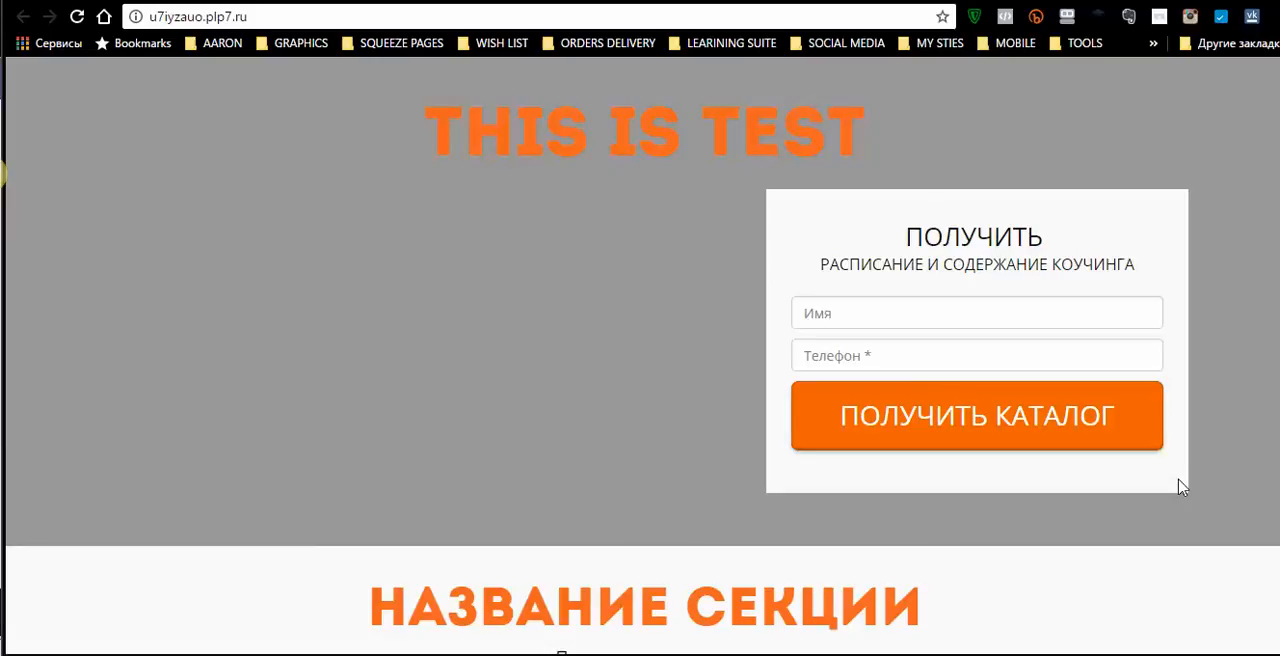
key(F5)
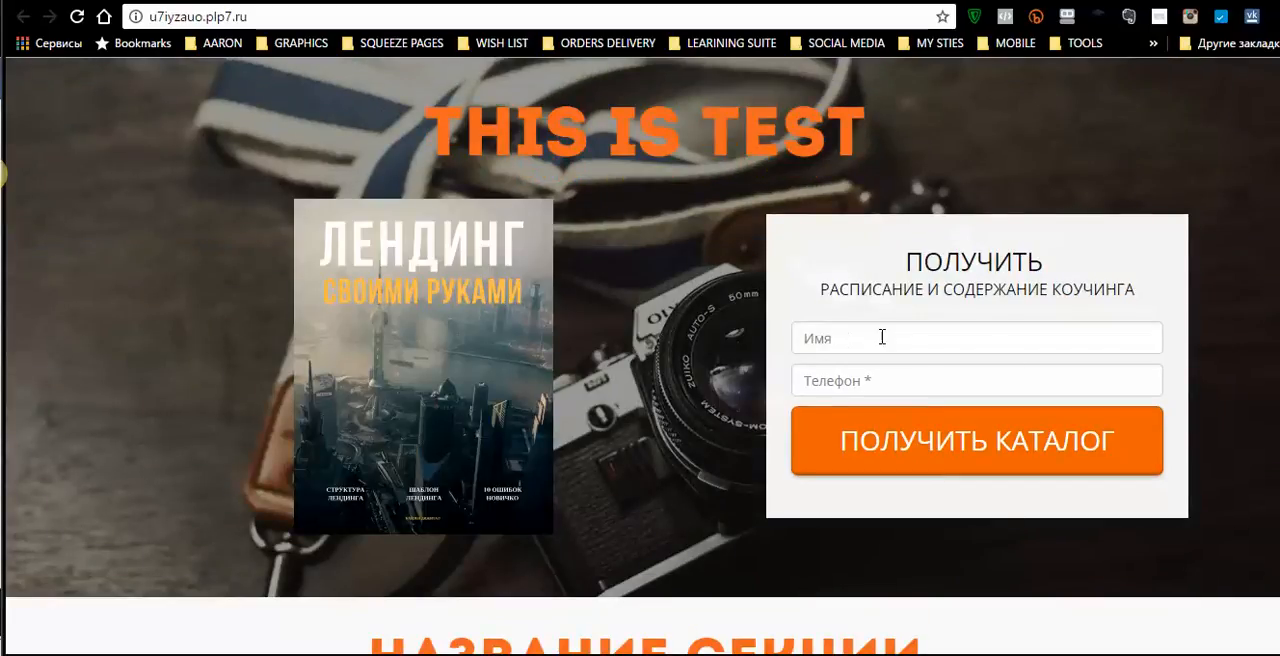
- Fill in the published page's form with a test name and phone number and submit it with «ПОЛУЧИТЬ КАТАЛОГ»
click(833, 339)
text(irina)
click(886, 386)
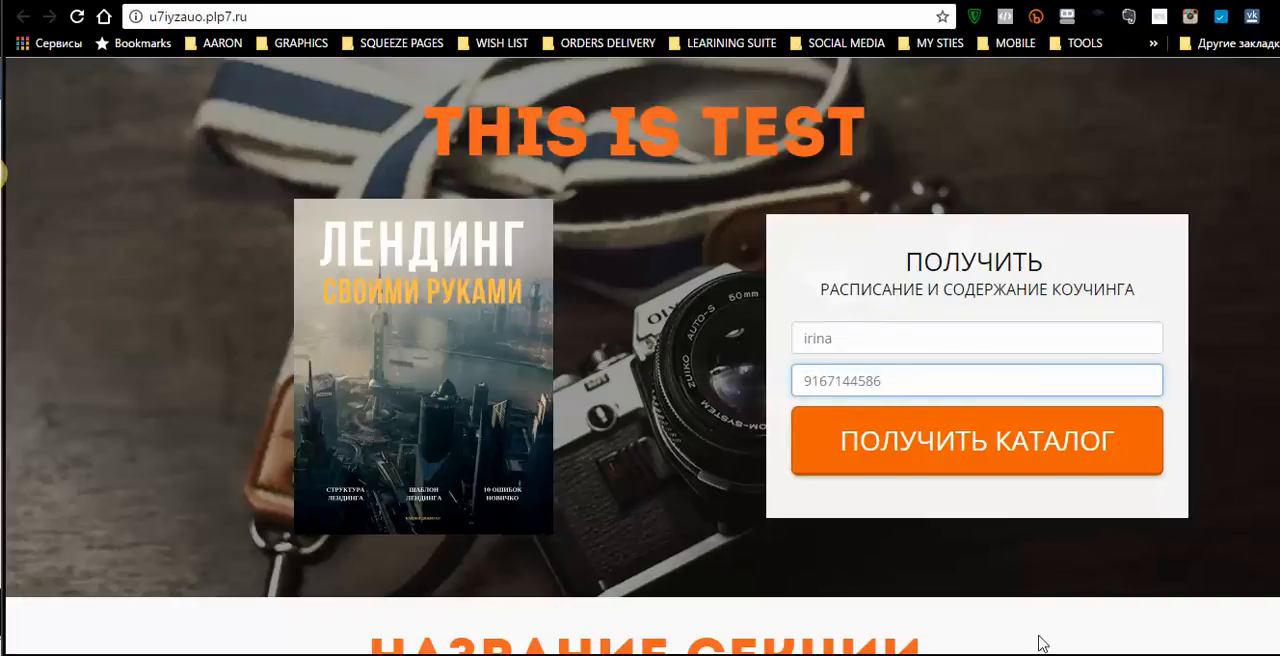
click(1006, 417)
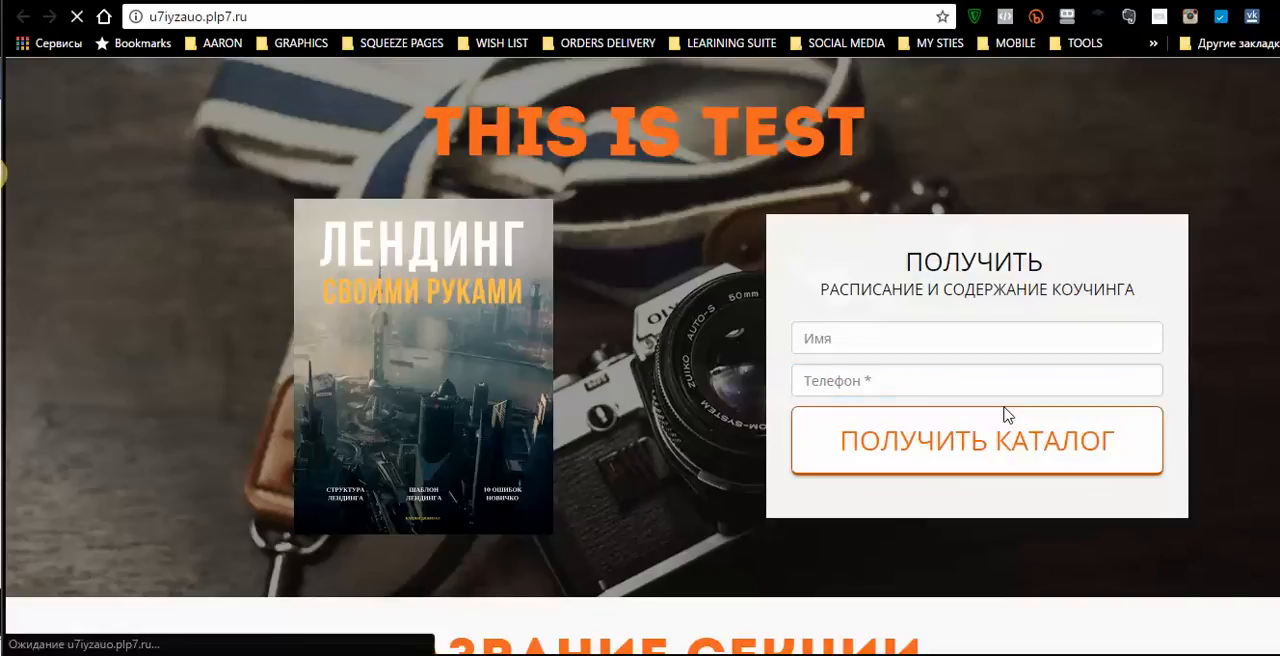